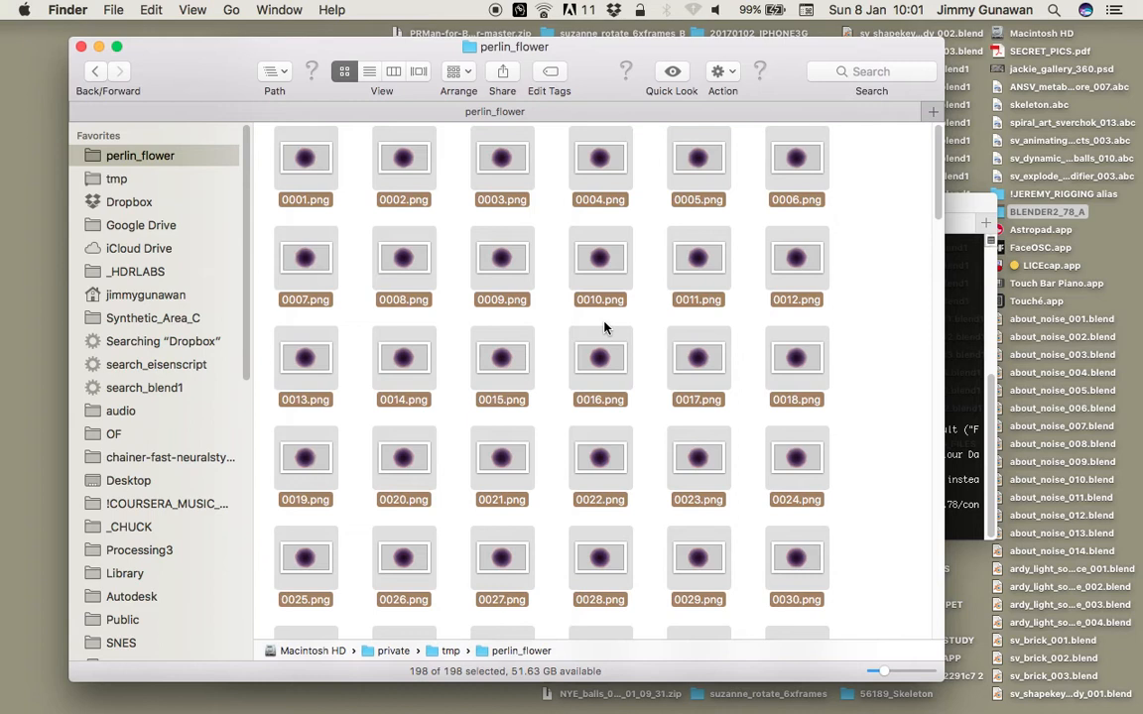
Browse the rendered flower frames in the perlin_flower folder in full-size preview, from 0001.png to 0072.png.
{"action": "key", "text": "Down"}
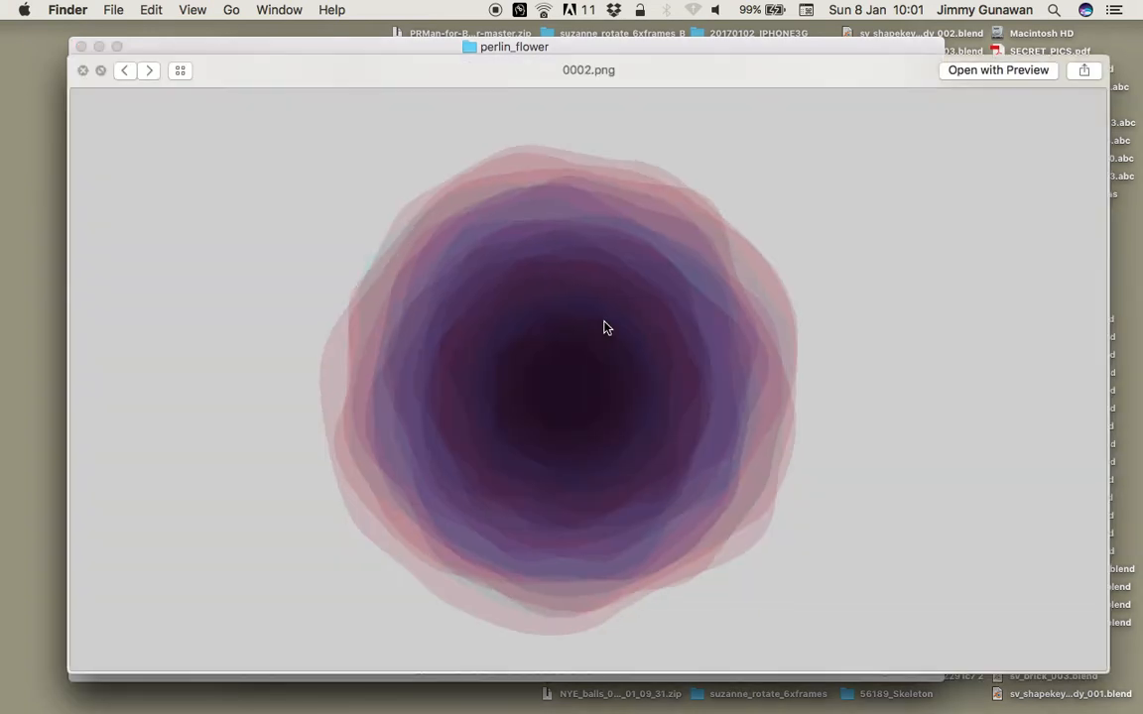
{"action": "key", "text": "Down"}
{"action": "key", "text": "Down"}
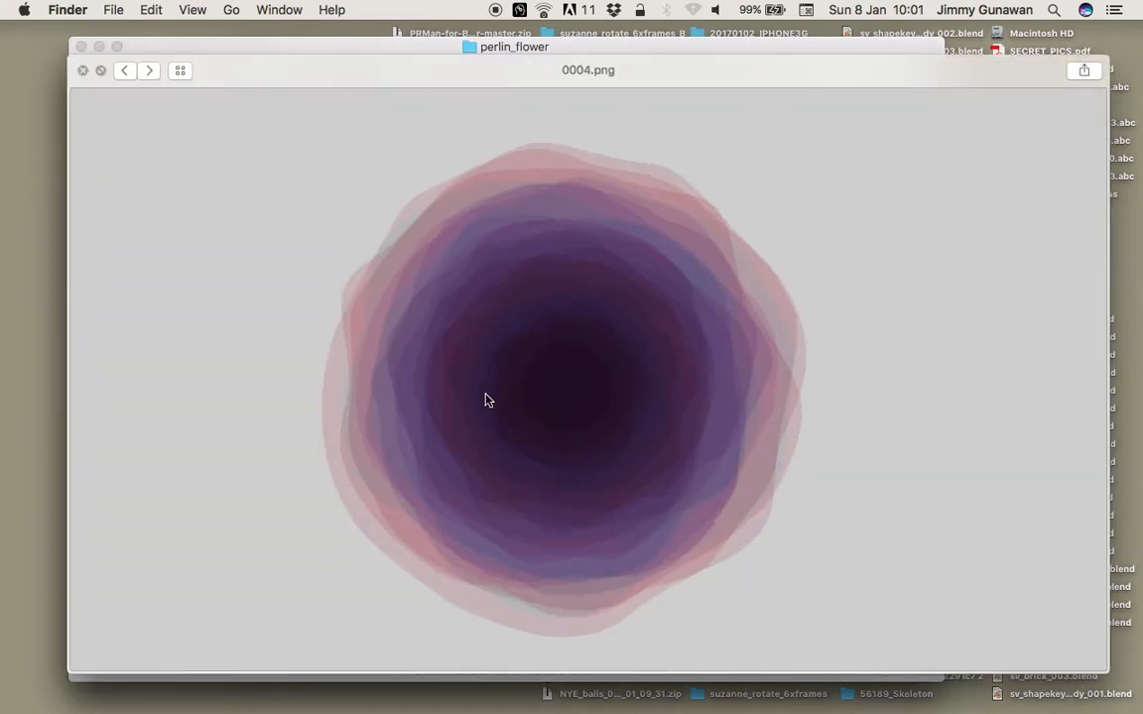
{"action": "key", "text": "Down"}
{"action": "key", "text": "Down"}
{"action": "key", "text": "Down"}
{"action": "key", "text": "Down"}
{"action": "key", "text": "Down"}
{"action": "key", "text": "Down"}
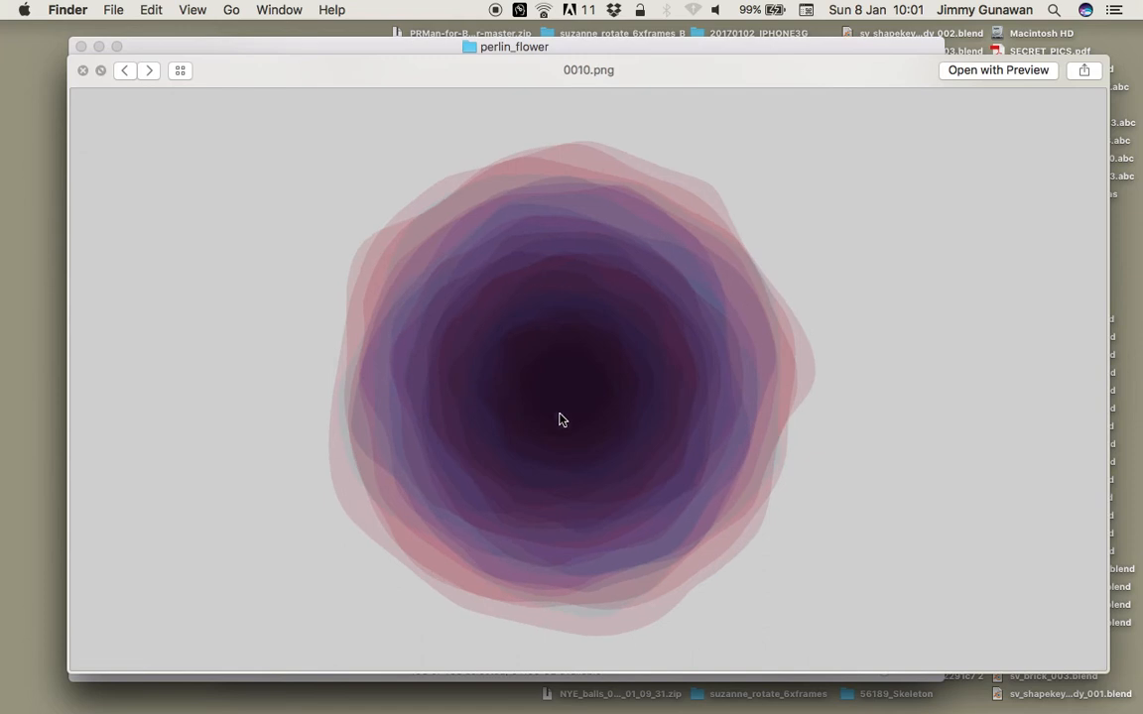
{"action": "key", "text": "Down"}
{"action": "key", "text": "Down"}
{"action": "key", "text": "Down"}
{"action": "key", "text": "Down"}
{"action": "key", "text": "Down"}
{"action": "key", "text": "Down"}
{"action": "key", "text": "Down"}
{"action": "key", "text": "Down"}
{"action": "key", "text": "Down"}
{"action": "key", "text": "Down"}
{"action": "key", "text": "Down"}
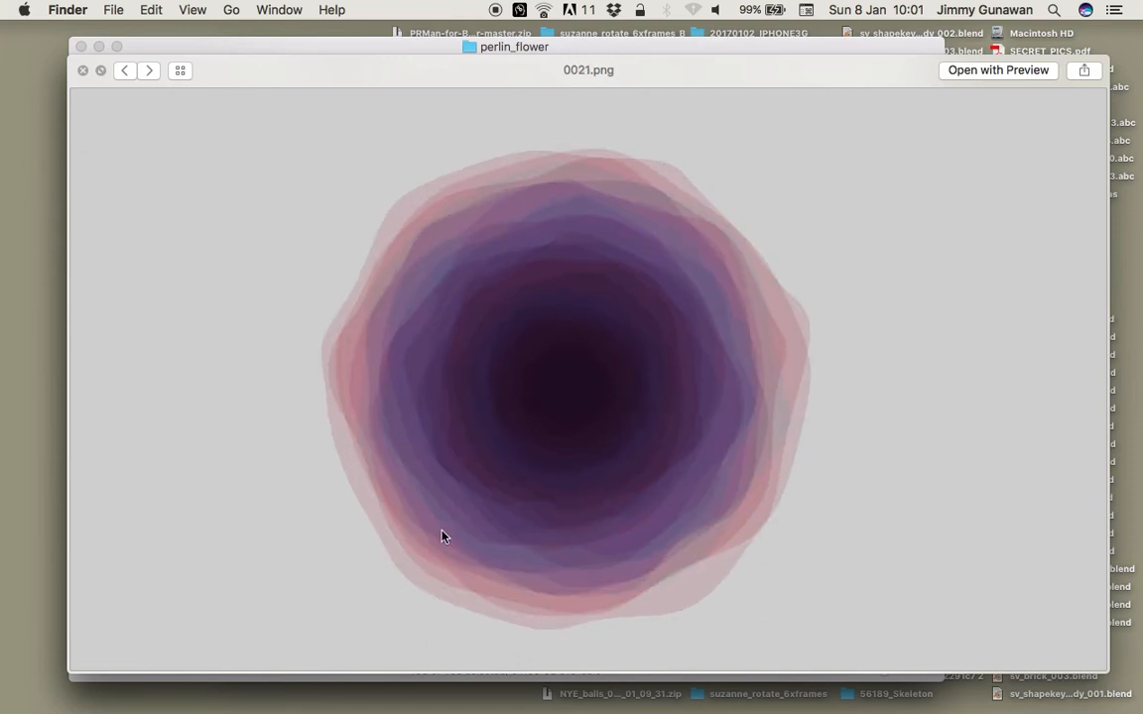
{"action": "key", "text": "Down"}
{"action": "key", "text": "Down"}
{"action": "key", "text": "Down"}
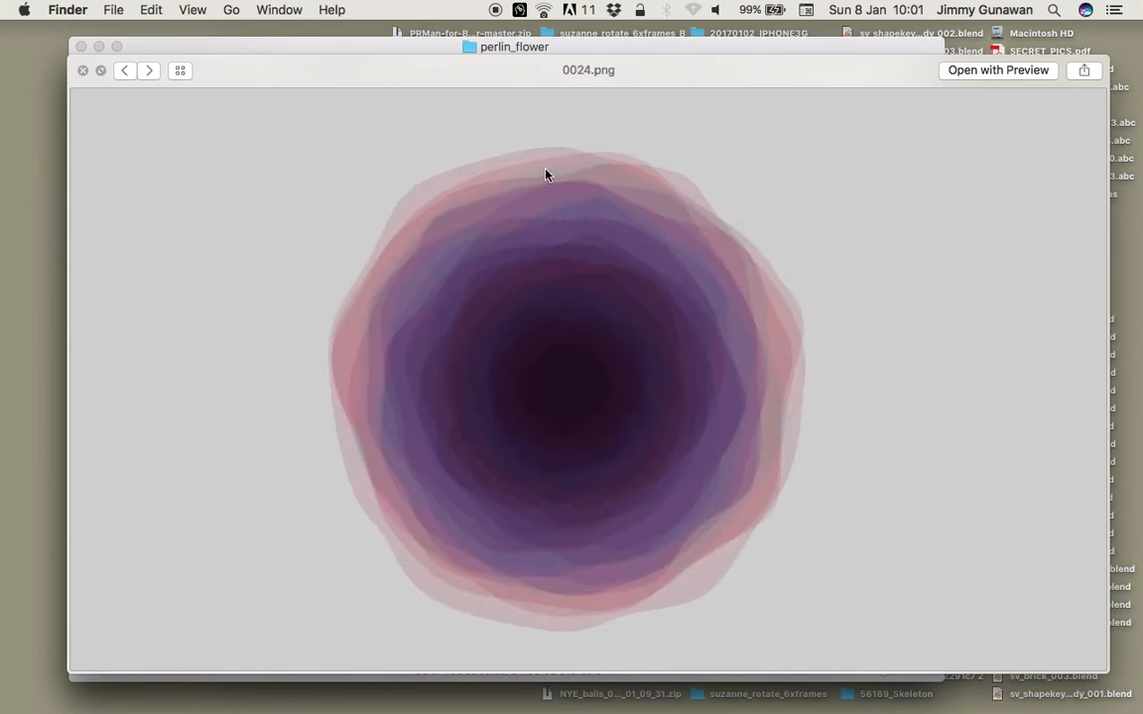
{"action": "key", "text": "Down"}
{"action": "key", "text": "Down"}
{"action": "key", "text": "Down"}
{"action": "key", "text": "Down"}
{"action": "key", "text": "Down"}
{"action": "key", "text": "Down"}
{"action": "key", "text": "Down"}
{"action": "key", "text": "Down"}
{"action": "key", "text": "Down"}
{"action": "key", "text": "Down"}
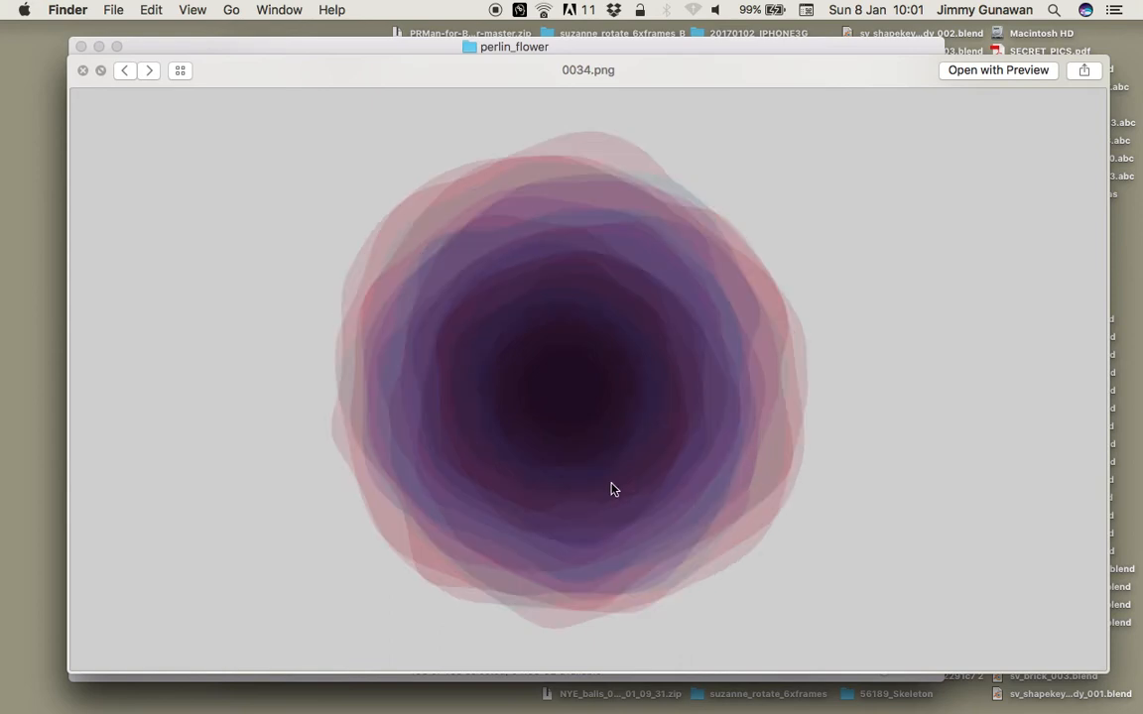
{"action": "key", "text": "Down"}
{"action": "key", "text": "Down"}
{"action": "key", "text": "Down"}
{"action": "key", "text": "Down"}
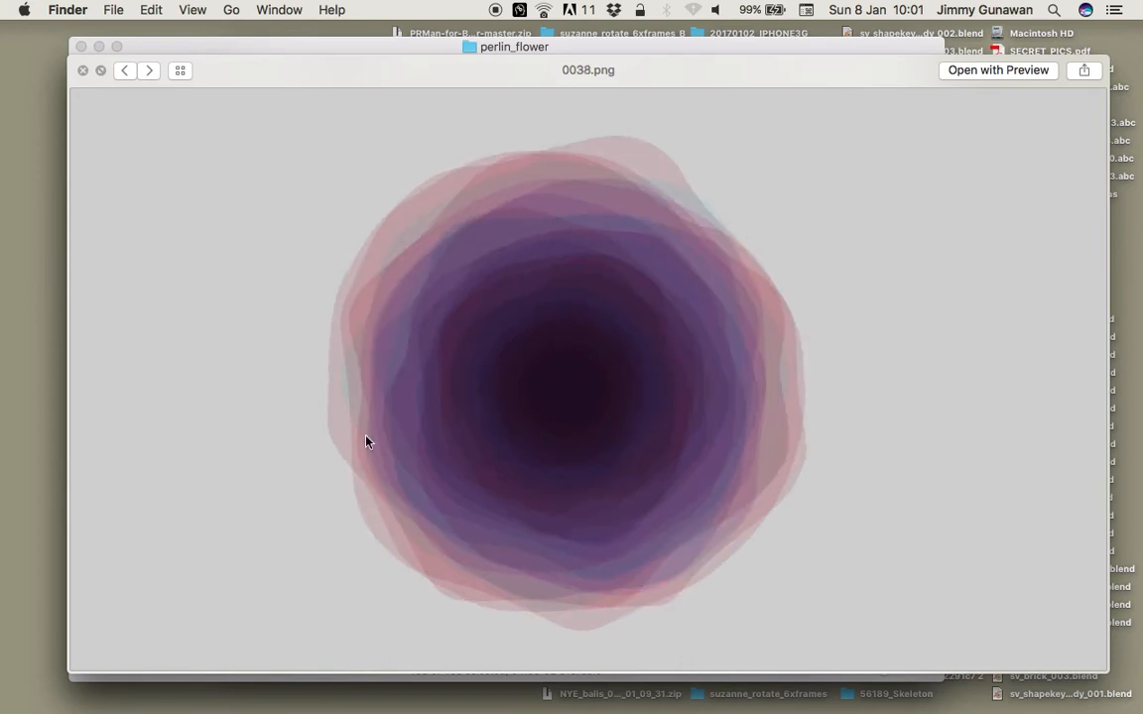
{"action": "key", "text": "Down"}
{"action": "key", "text": "Down"}
{"action": "key", "text": "Down"}
{"action": "key", "text": "Down"}
{"action": "key", "text": "Down"}
{"action": "key", "text": "Down"}
{"action": "key", "text": "Down"}
{"action": "key", "text": "Down"}
{"action": "key", "text": "Down"}
{"action": "key", "text": "Down"}
{"action": "key", "text": "Down"}
{"action": "key", "text": "Down"}
{"action": "key", "text": "Down"}
{"action": "key", "text": "Down"}
{"action": "key", "text": "Down"}
{"action": "key", "text": "Down"}
{"action": "key", "text": "Down"}
{"action": "key", "text": "Down"}
{"action": "key", "text": "Down"}
{"action": "key", "text": "Down"}
{"action": "key", "text": "Down"}
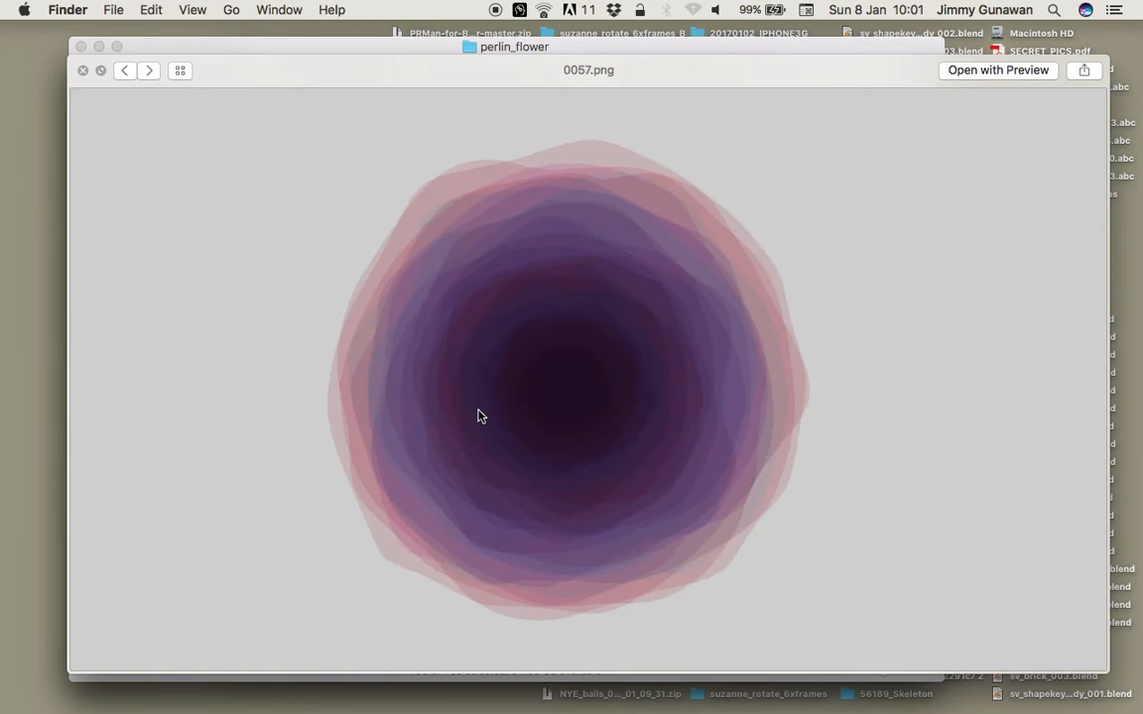
{"action": "key", "text": "Down"}
{"action": "key", "text": "Down"}
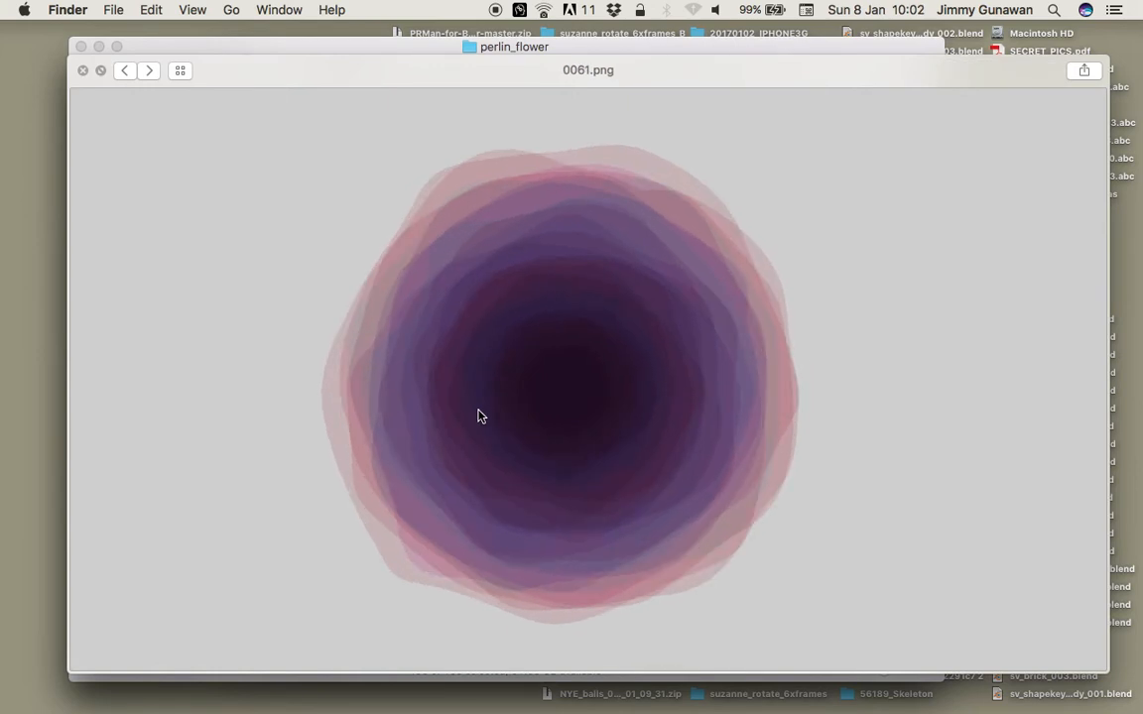
{"action": "key", "text": "Down"}
{"action": "key", "text": "Down"}
{"action": "key", "text": "Down"}
{"action": "key", "text": "Down"}
{"action": "key", "text": "Down"}
{"action": "key", "text": "Down"}
{"action": "key", "text": "Down"}
{"action": "key", "text": "Down"}
{"action": "key", "text": "Down"}
{"action": "key", "text": "Down"}
{"action": "key", "text": "Down"}
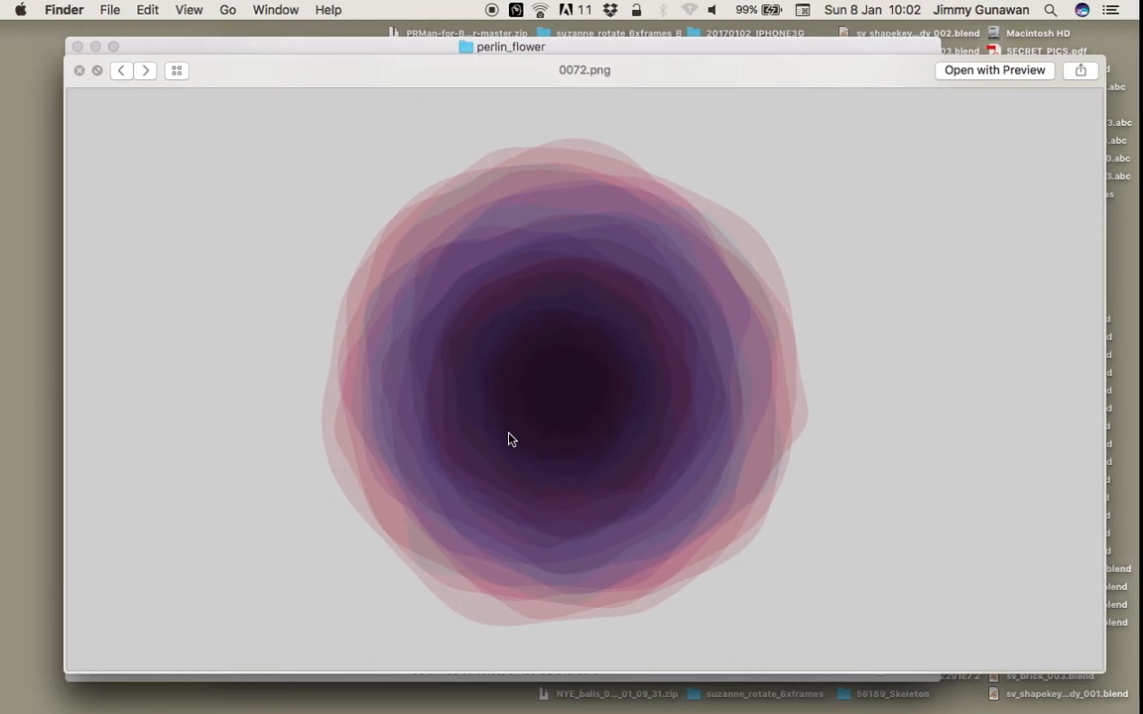
Switch to Blender, load the Compositing screen layout, and create a new Sverchok node tree in the node editor.
{"action": "key", "text": "ctrl+Right"}
{"action": "left_click", "coordinate": [226, 13]}
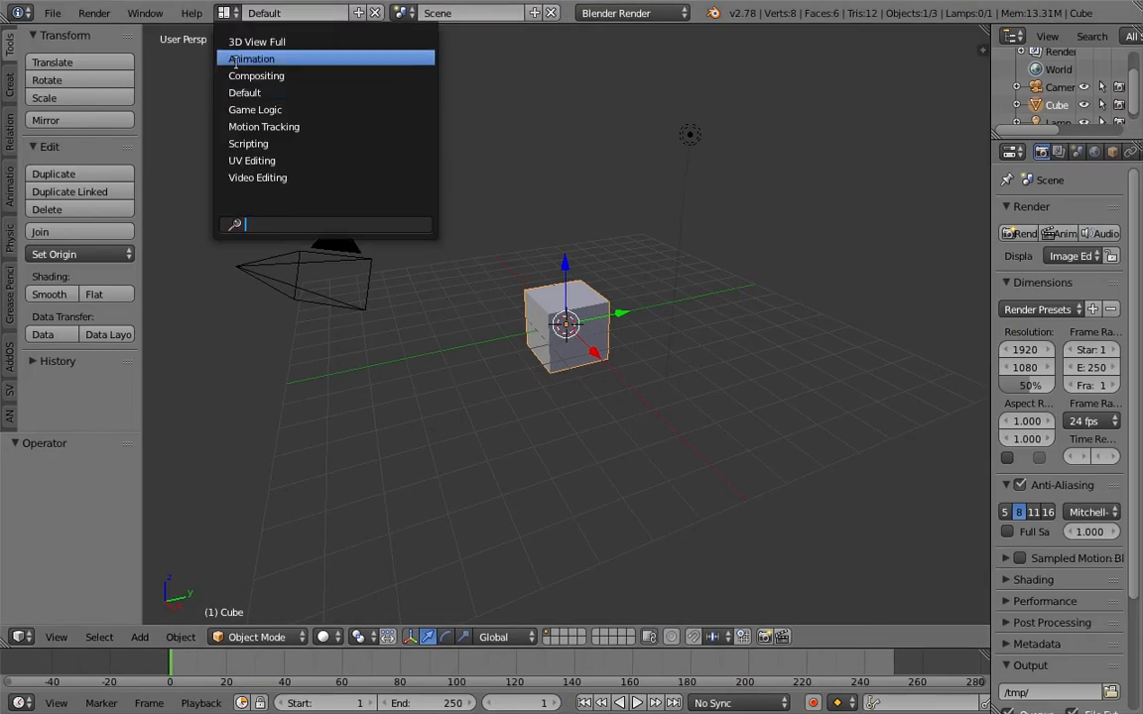
{"action": "left_click", "coordinate": [255, 71]}
{"action": "left_click", "coordinate": [227, 417]}
{"action": "left_click", "coordinate": [374, 417]}
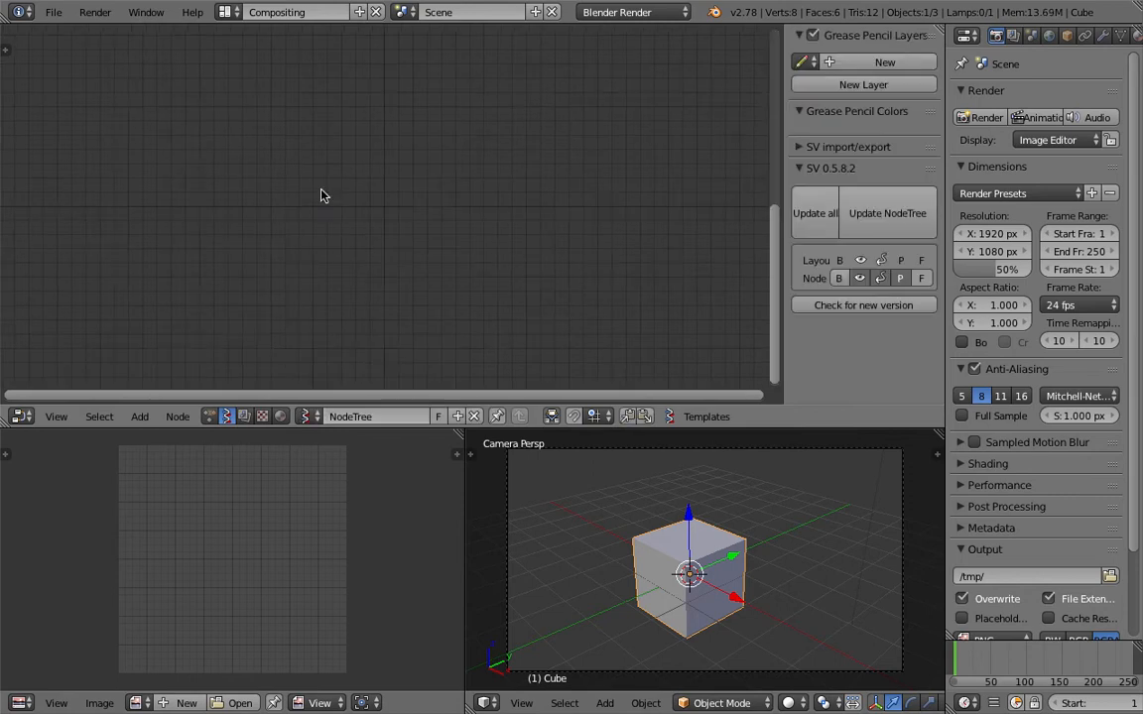
Add a Vector Noise node to the middle of the node tree.
{"action": "key", "text": "shift+a"}
{"action": "left_click", "coordinate": [322, 195]}
{"action": "type", "text": "vector n"}
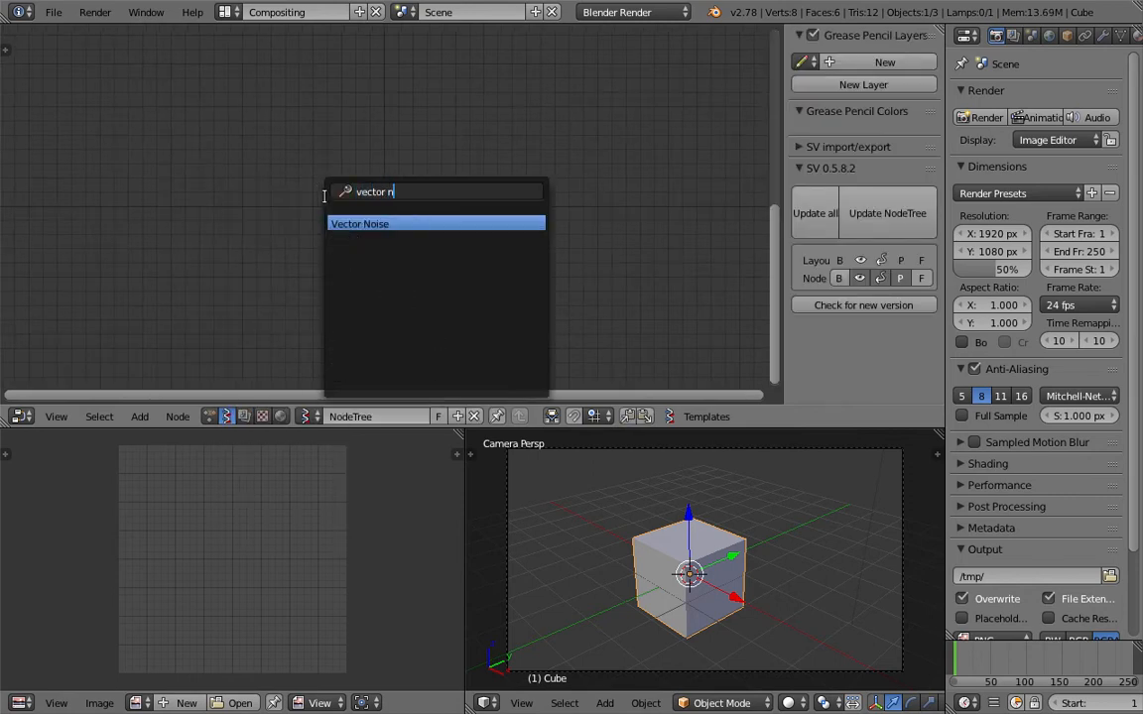
{"action": "key", "text": "Return"}
{"action": "left_click", "coordinate": [345, 181]}
{"action": "scroll", "coordinate": [344, 181], "scroll_direction": "up", "scroll_amount": 1}
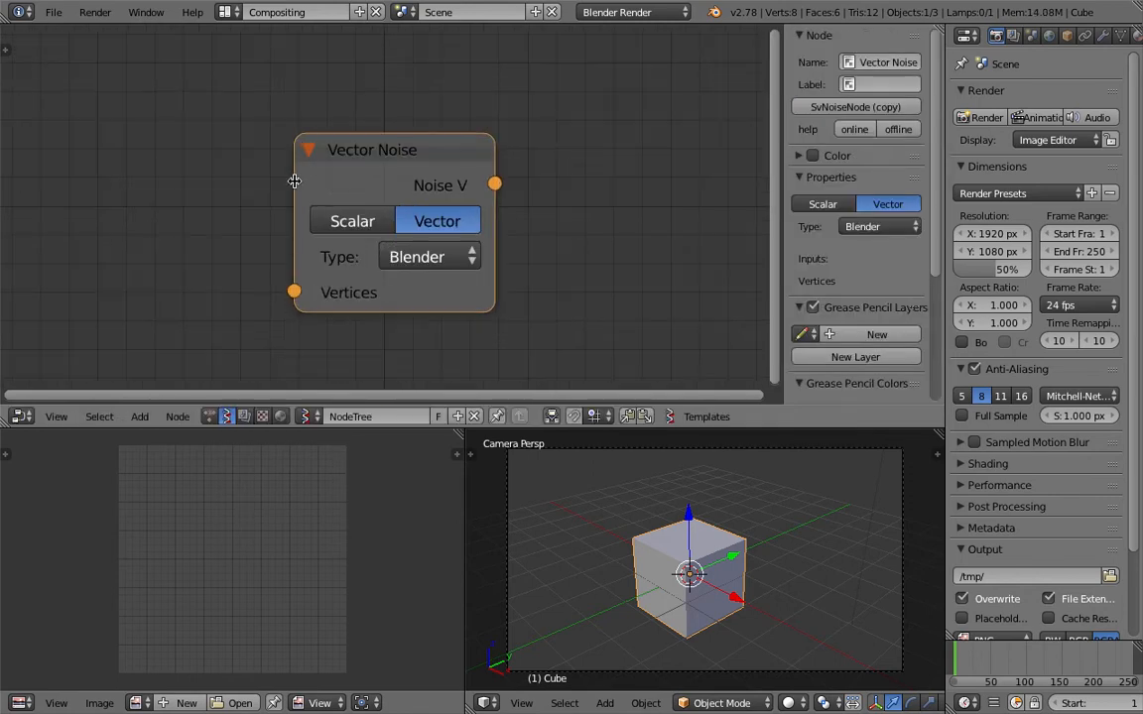
{"action": "scroll", "coordinate": [314, 176], "scroll_direction": "down", "scroll_amount": 1}
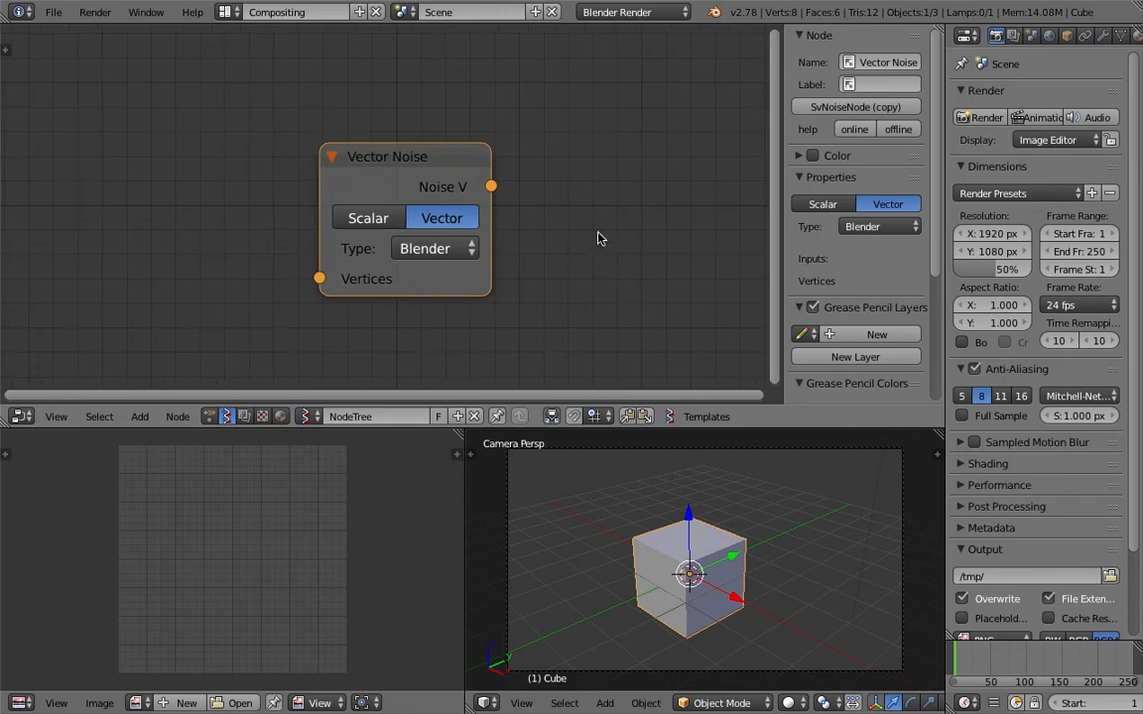
{"action": "scroll", "coordinate": [592, 262], "scroll_direction": "down", "scroll_amount": 2}
{"action": "middle_click_drag", "start_coordinate": [624, 218], "coordinate": [633, 202]}
Try the Scalar mode on the Vector Noise node and return it to Vector.
{"action": "left_click", "coordinate": [407, 208]}
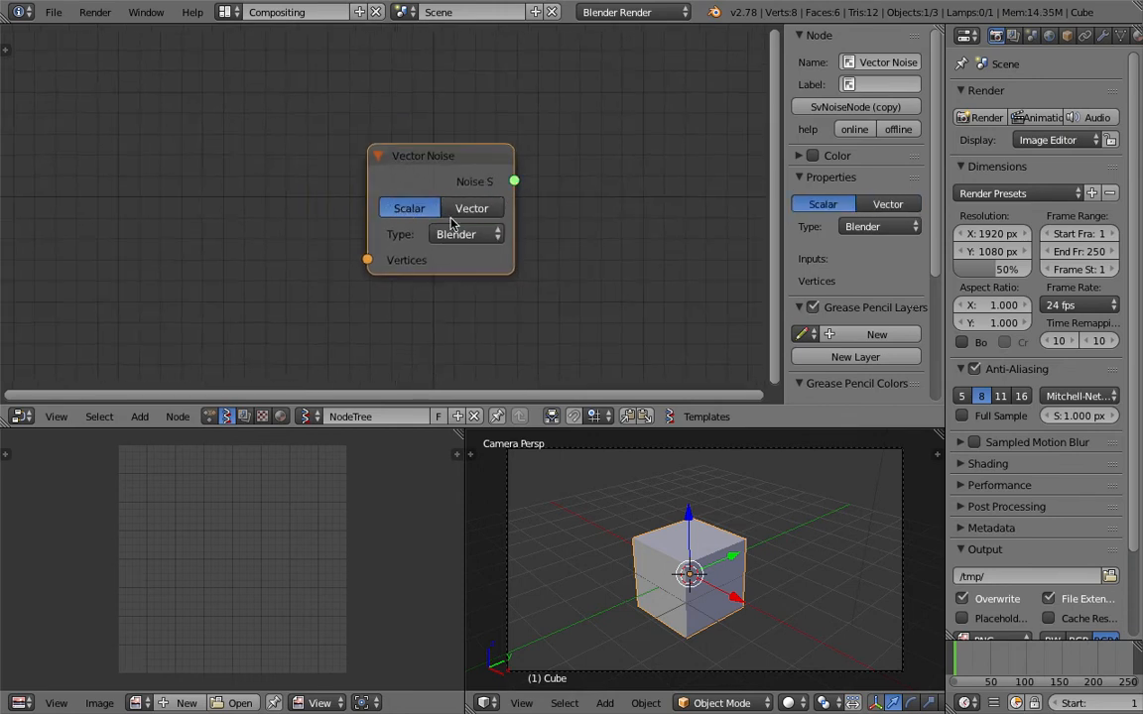
{"action": "left_click", "coordinate": [470, 210]}
{"action": "left_click_drag", "start_coordinate": [368, 260], "coordinate": [226, 282]}
{"action": "scroll", "coordinate": [365, 260], "scroll_direction": "down", "scroll_amount": 1}
{"action": "left_click", "coordinate": [424, 212]}
{"action": "left_click", "coordinate": [446, 212]}
{"action": "middle_click_drag", "start_coordinate": [406, 205], "coordinate": [438, 165]}
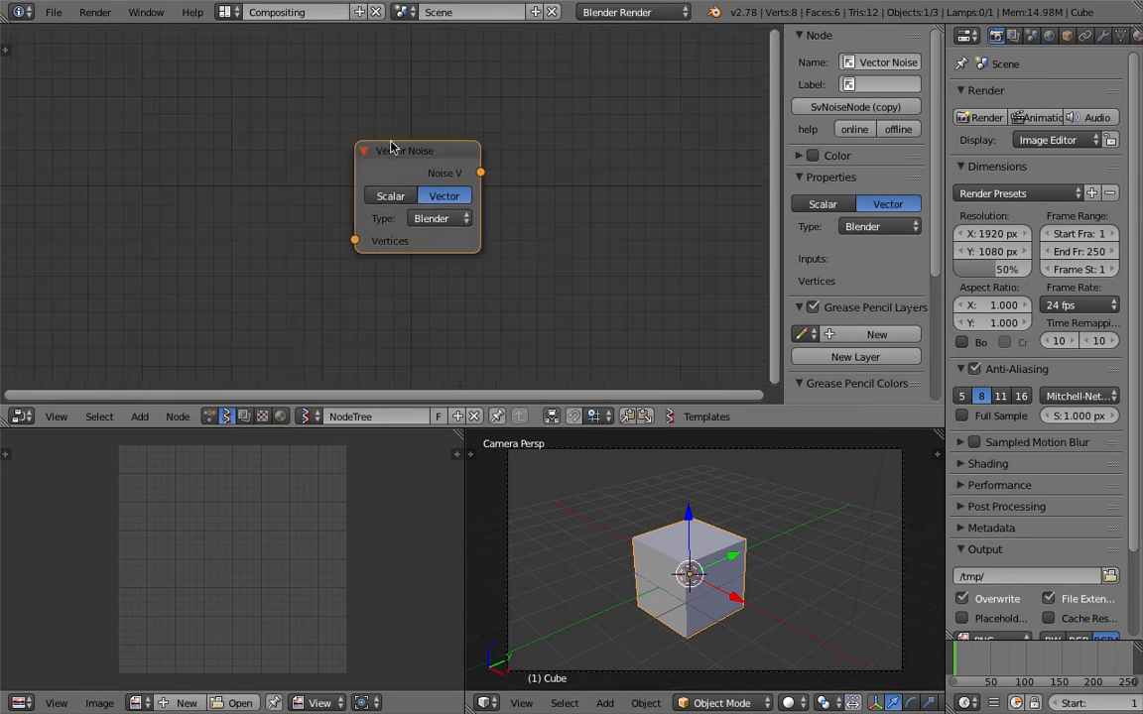
Hide the node editor's properties sidebar and leave the camera view in the 3D viewport.
{"action": "key", "text": "n"}
{"action": "key", "text": "Home"}
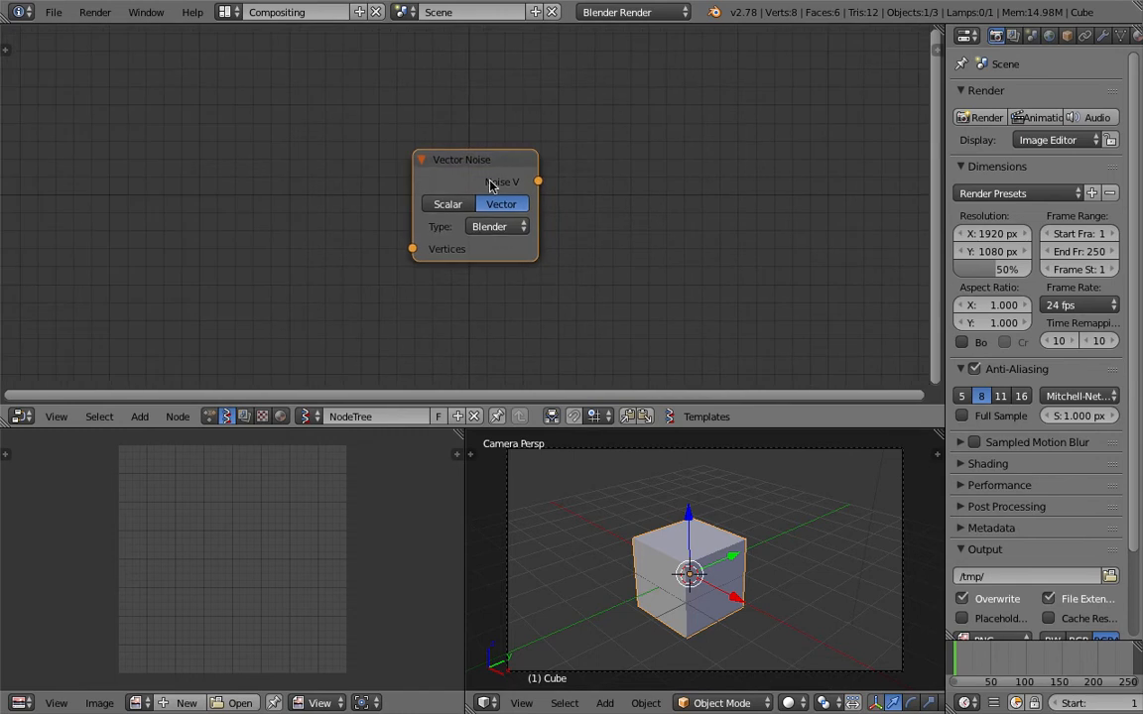
{"action": "mouse_move", "coordinate": [534, 174]}
{"action": "left_mouse_down"}
{"action": "mouse_move", "coordinate": [607, 140]}
{"action": "mouse_move", "coordinate": [552, 169]}
{"action": "left_mouse_up"}
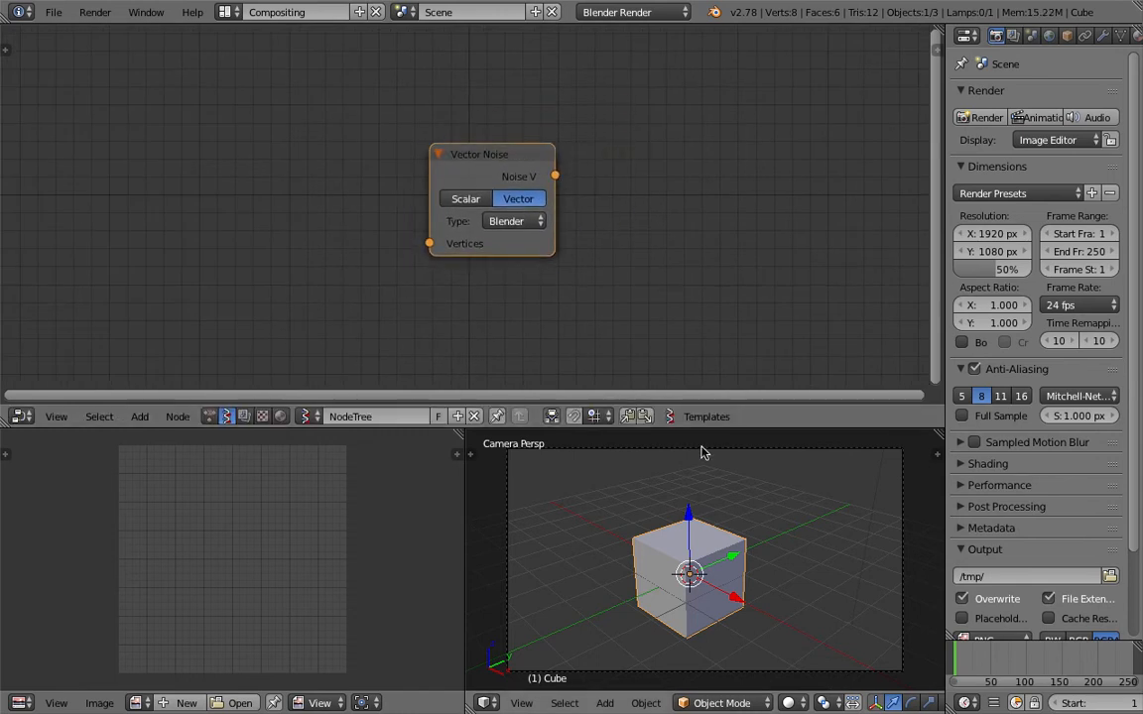
{"action": "key", "text": "KP_0"}
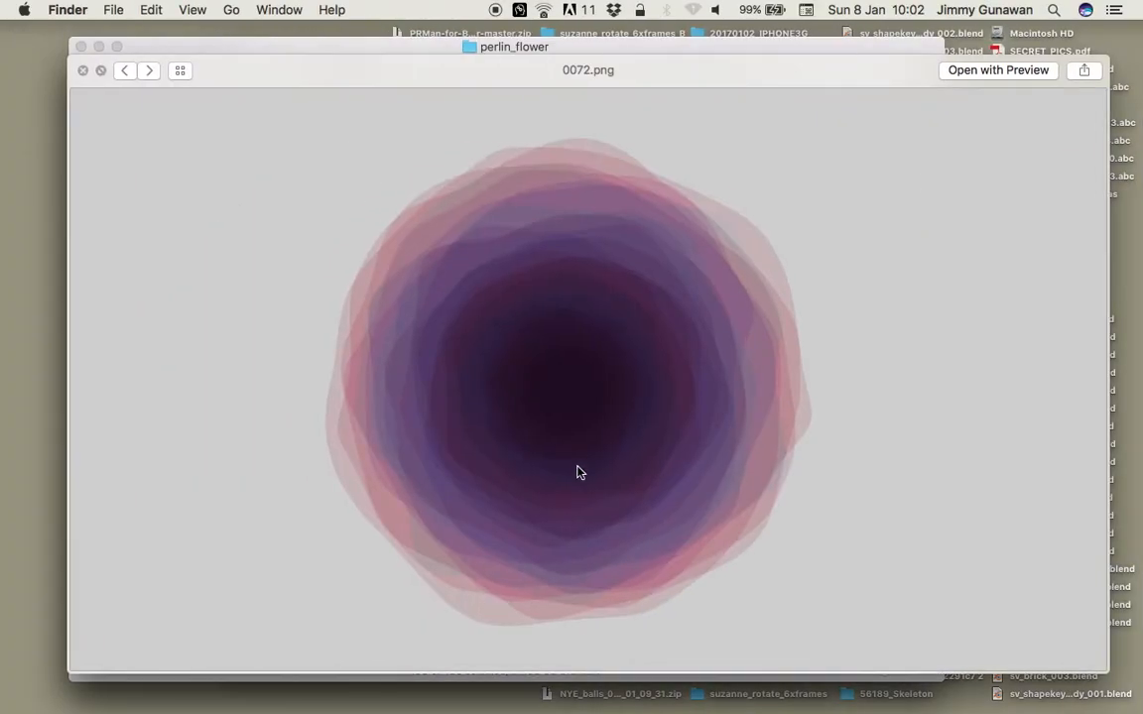
Switch to Finder, browse the flower frames onward to 0099.png, and close the preview.
{"action": "key", "text": "Right"}
{"action": "key", "text": "Right"}
{"action": "key", "text": "Right"}
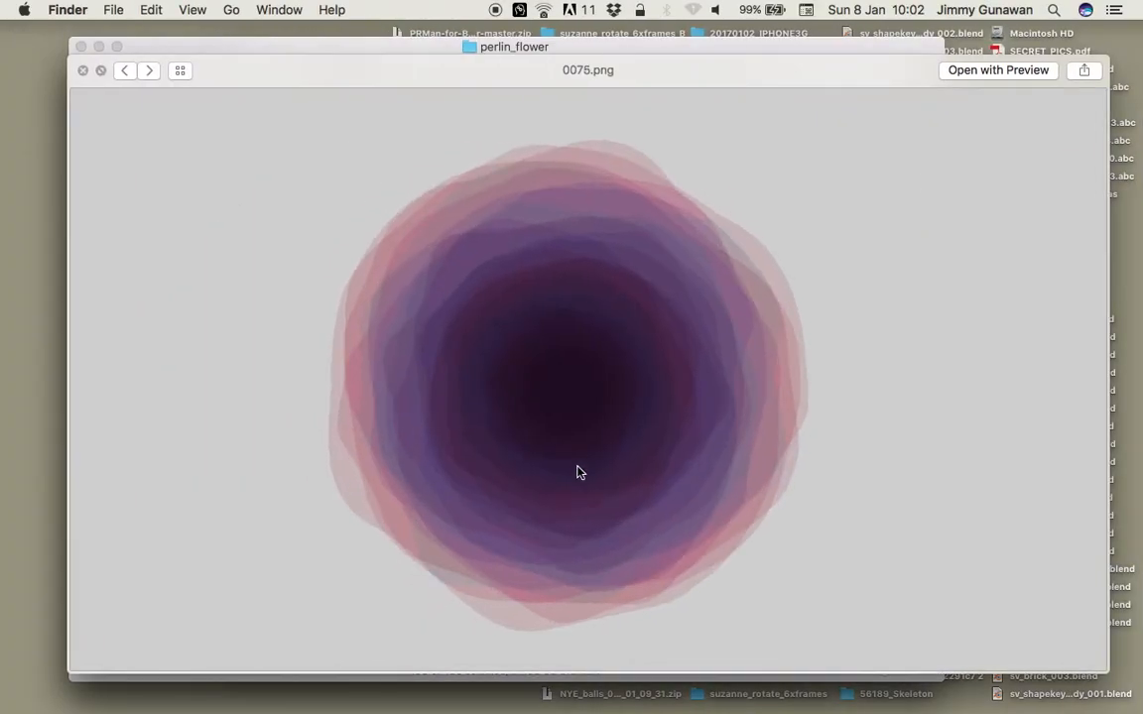
{"action": "key", "text": "Right"}
{"action": "key", "text": "Right"}
{"action": "key", "text": "Right"}
{"action": "key", "text": "Right"}
{"action": "key", "text": "Right"}
{"action": "key", "text": "Right"}
{"action": "key", "text": "Right"}
{"action": "key", "text": "Right"}
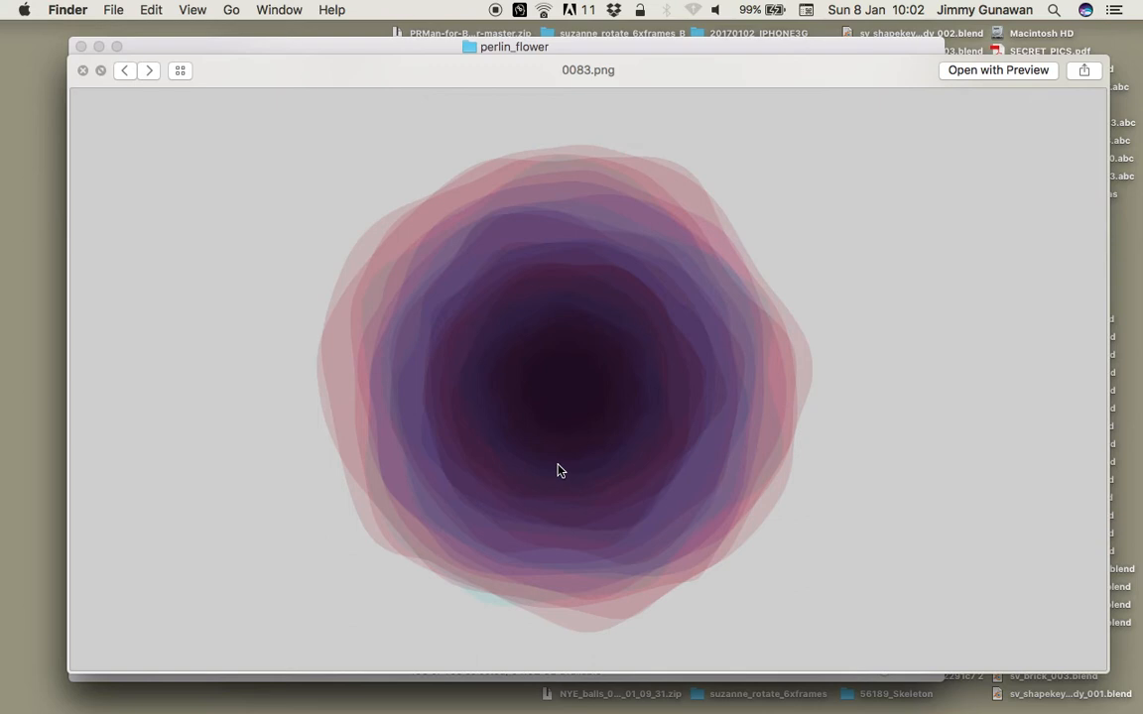
{"action": "key", "text": "Right"}
{"action": "key", "text": "Right"}
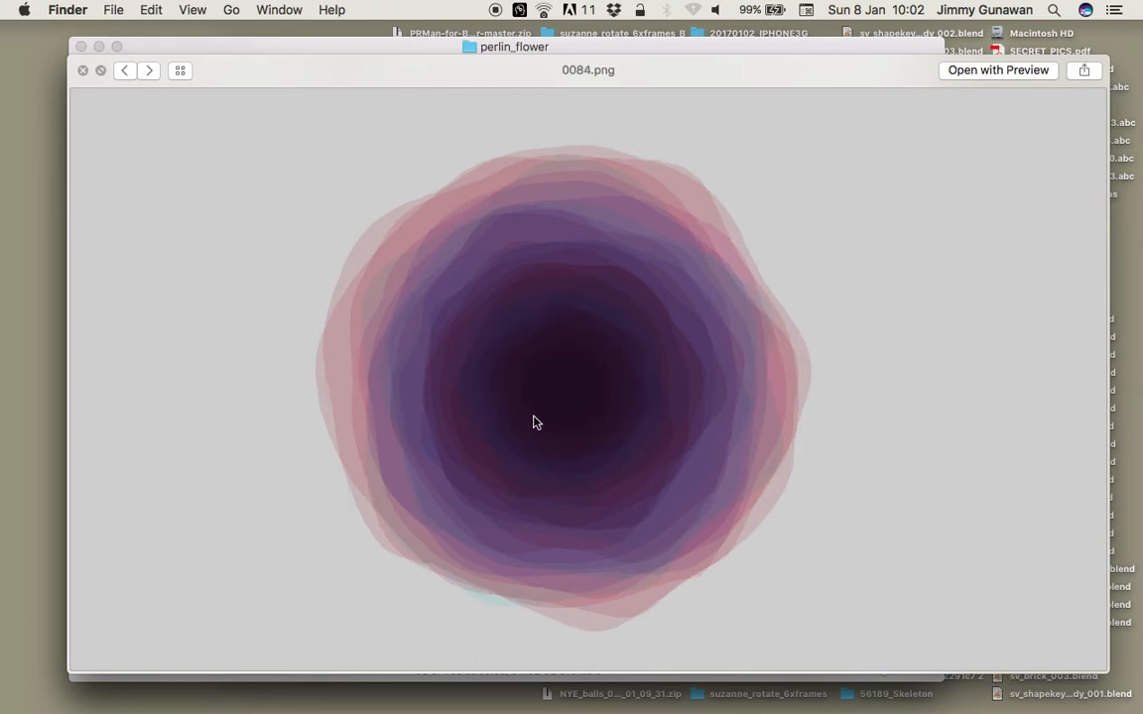
{"action": "key", "text": "Right"}
{"action": "key", "text": "Right"}
{"action": "key", "text": "Right"}
{"action": "key", "text": "Right"}
{"action": "key", "text": "Right"}
{"action": "key", "text": "Right"}
{"action": "key", "text": "Right"}
{"action": "key", "text": "Right"}
{"action": "key", "text": "Right"}
{"action": "key", "text": "Right"}
{"action": "key", "text": "Right"}
{"action": "key", "text": "Right"}
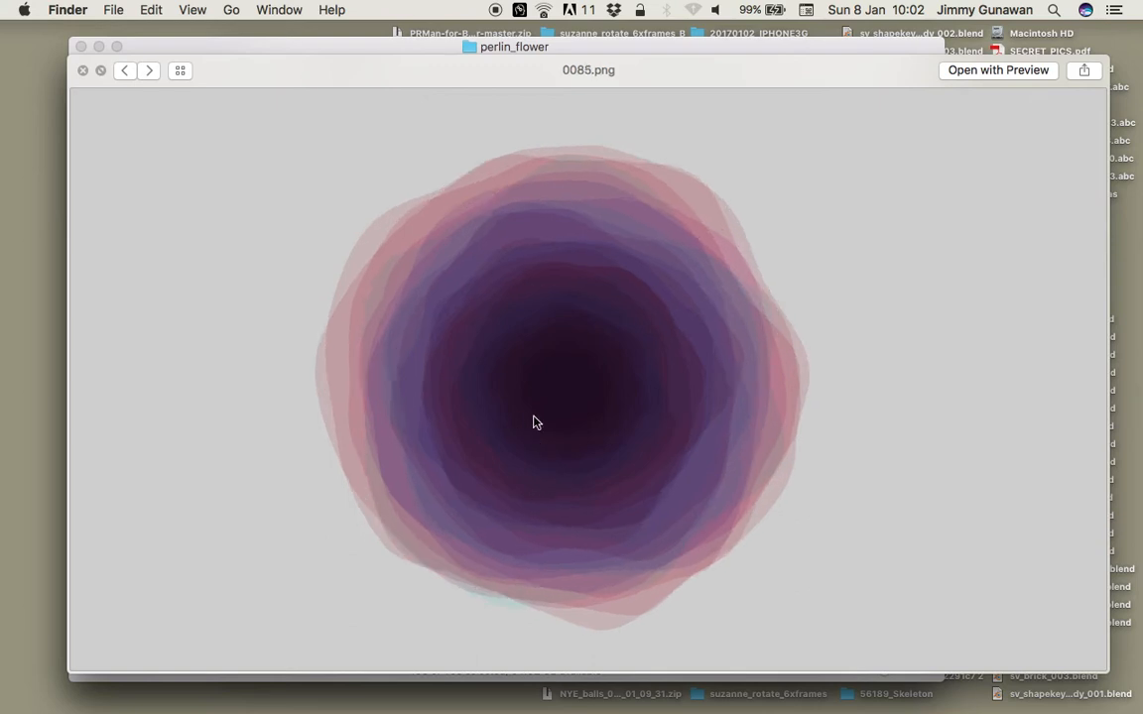
{"action": "key", "text": "Right"}
{"action": "key", "text": "Right"}
{"action": "left_click", "coordinate": [84, 72]}
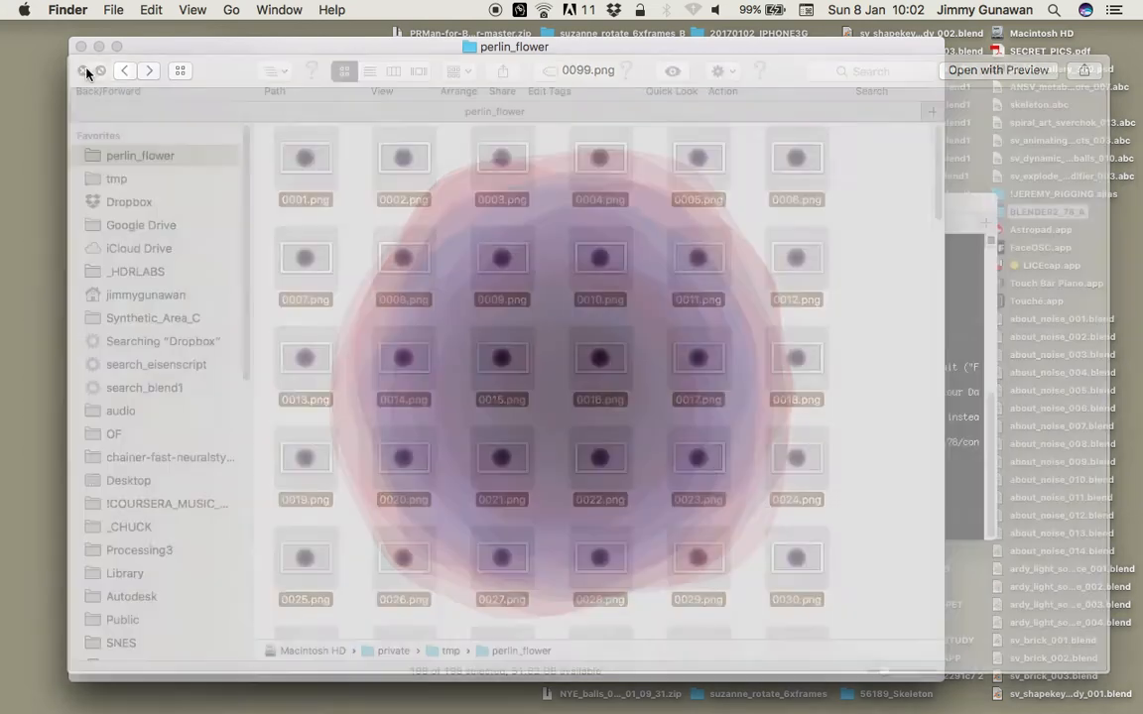
Switch back to Blender and delete the default cube from the scene.
{"action": "key", "text": "ctrl+Right"}
{"action": "middle_click_drag", "start_coordinate": [363, 180], "coordinate": [349, 201]}
{"action": "scroll", "coordinate": [363, 177], "scroll_direction": "down", "scroll_amount": 2}
{"action": "scroll", "coordinate": [417, 174], "scroll_direction": "up", "scroll_amount": 1}
{"action": "middle_click_drag", "start_coordinate": [446, 175], "coordinate": [476, 164]}
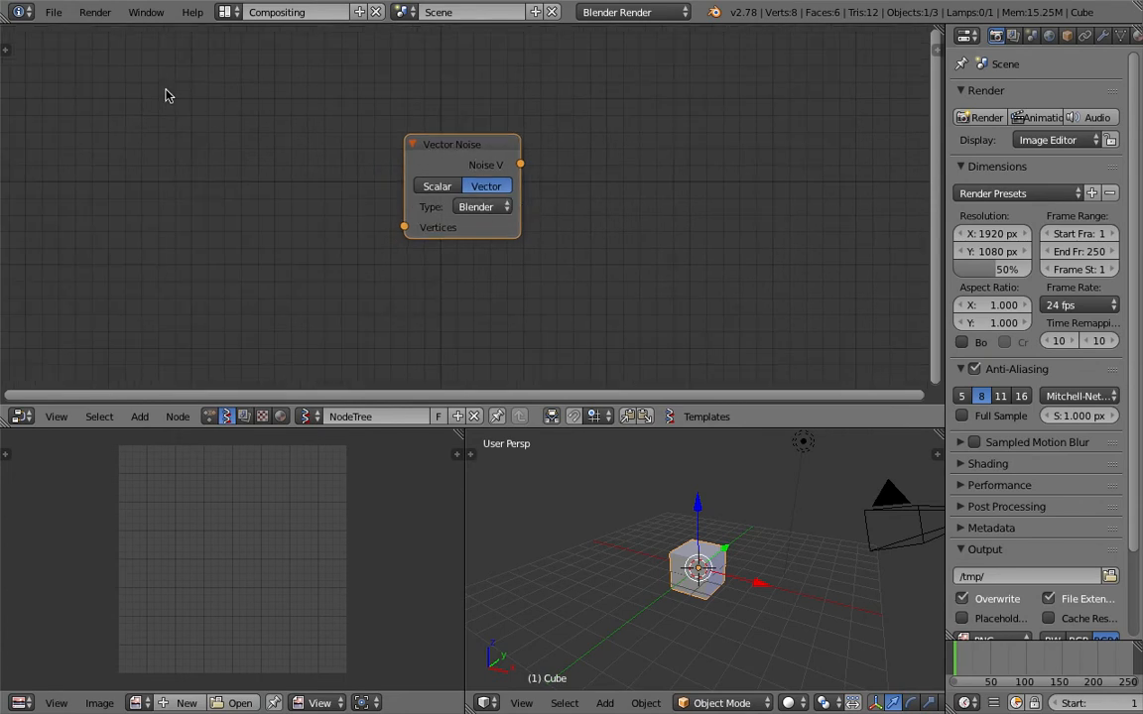
{"action": "key", "text": "Delete"}
{"action": "scroll", "coordinate": [760, 536], "scroll_direction": "down", "scroll_amount": 2}
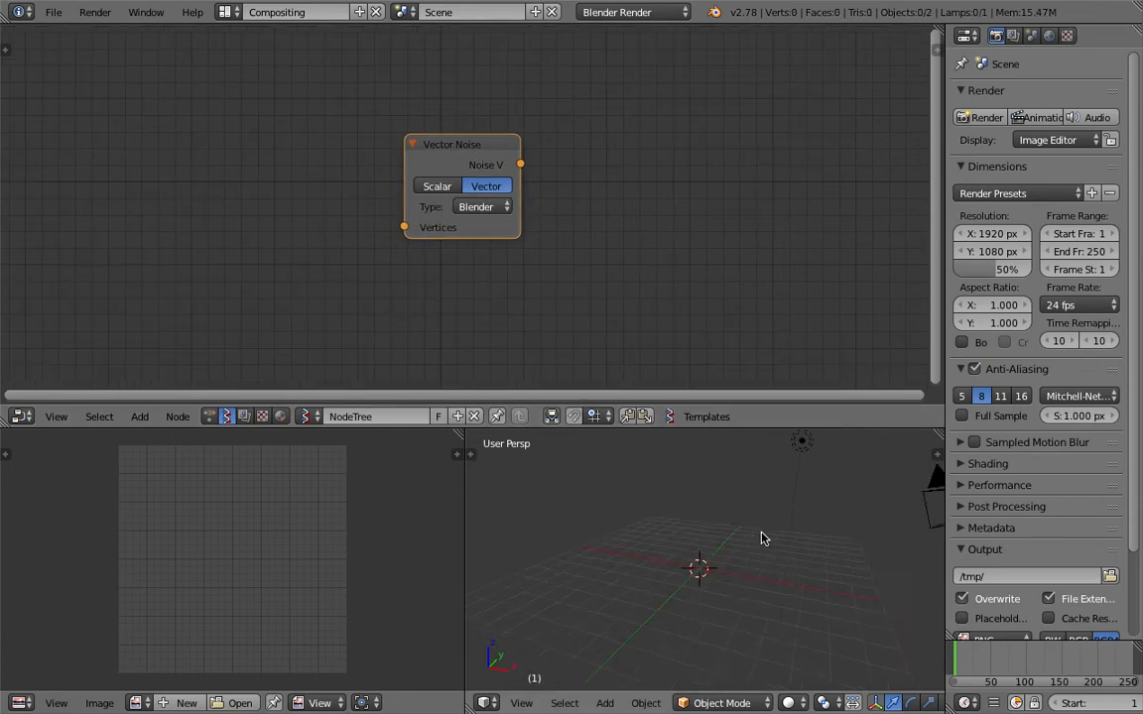
Move the lamp and the camera to the second scene layer.
{"action": "right_click", "coordinate": [767, 484]}
{"action": "right_click", "coordinate": [810, 520], "text": "shift"}
{"action": "key", "text": "m"}
{"action": "key", "text": "2"}
{"action": "mouse_move", "coordinate": [643, 530]}
{"action": "middle_mouse_down"}
{"action": "mouse_move", "coordinate": [705, 543]}
{"action": "mouse_move", "coordinate": [650, 525]}
{"action": "middle_mouse_up"}
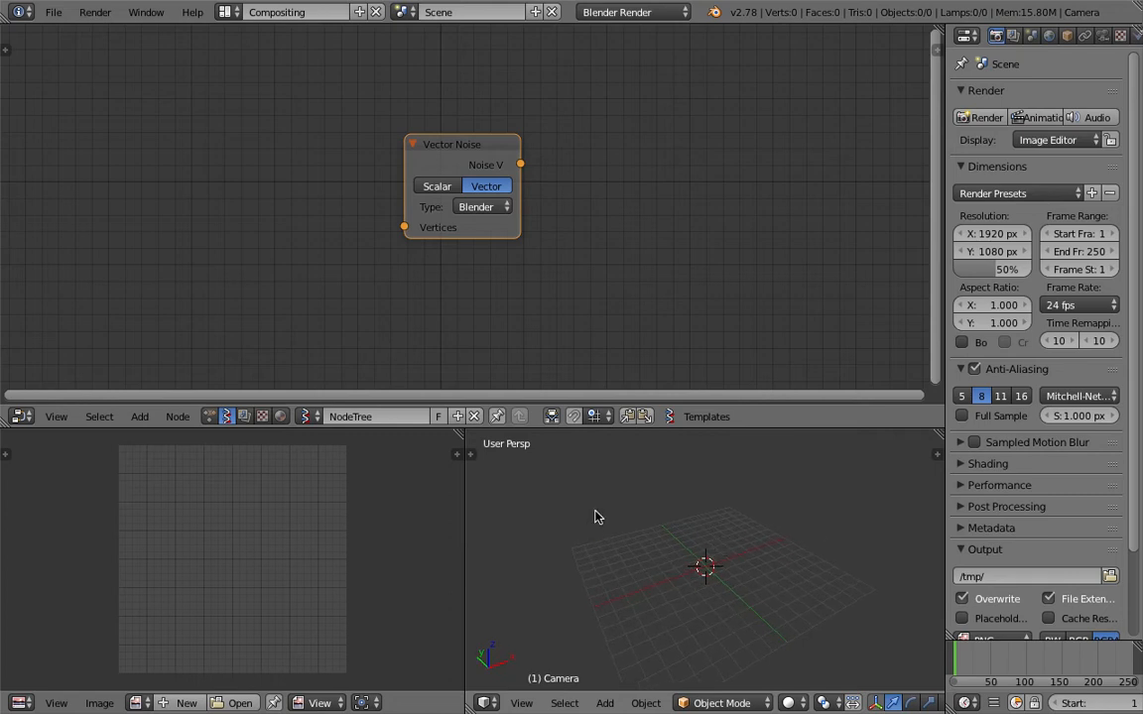
Save the scene to the Desktop as perlin_rose_makingOf_001.blend.
{"action": "left_click", "coordinate": [53, 12]}
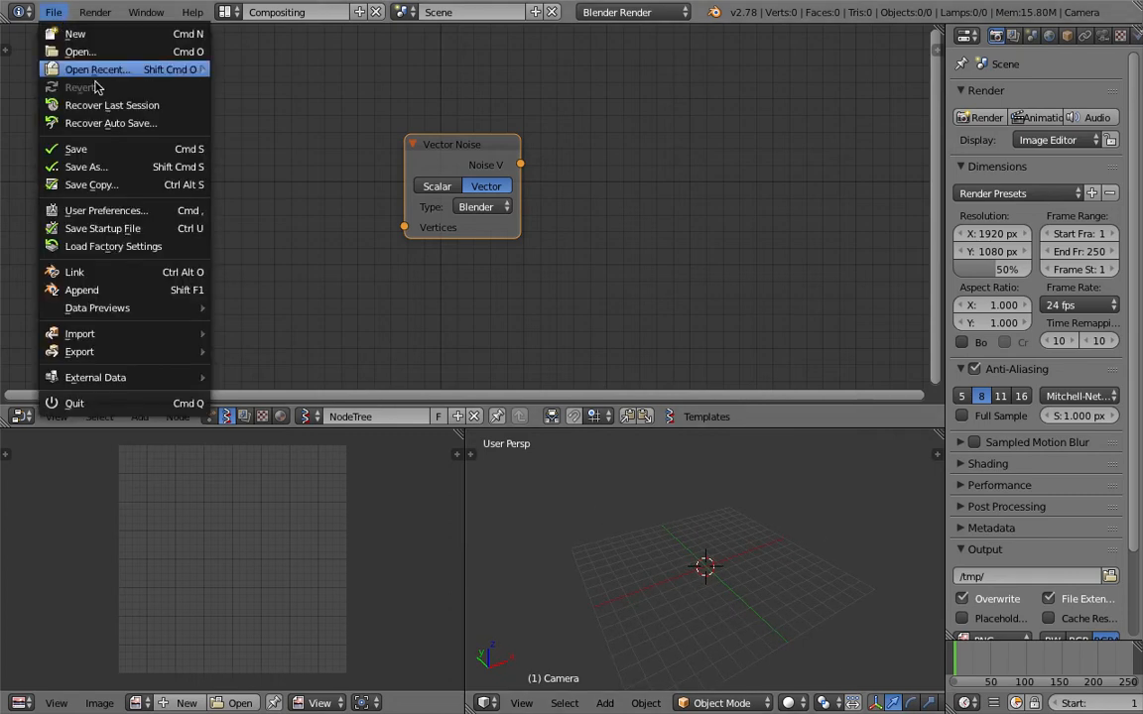
{"action": "left_click", "coordinate": [112, 168]}
{"action": "left_click", "coordinate": [330, 81]}
{"action": "left_click", "coordinate": [266, 80]}
{"action": "left_click_drag", "start_coordinate": [248, 81], "coordinate": [180, 79]}
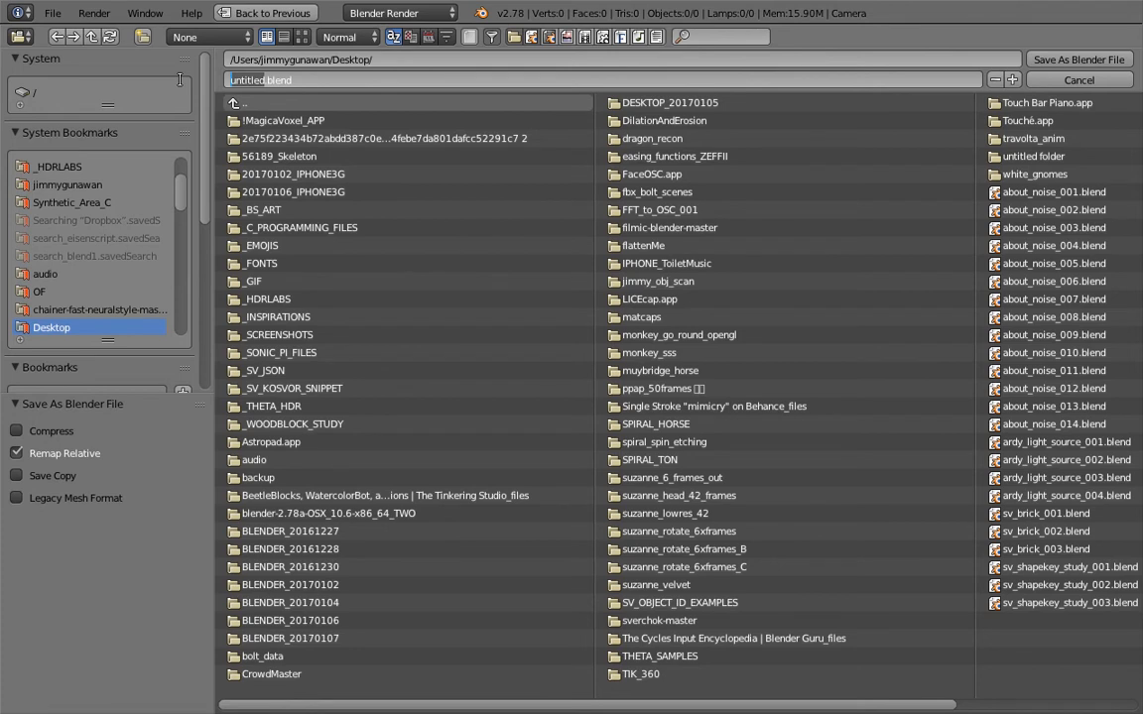
{"action": "type", "text": "perlin_rose_making0"}
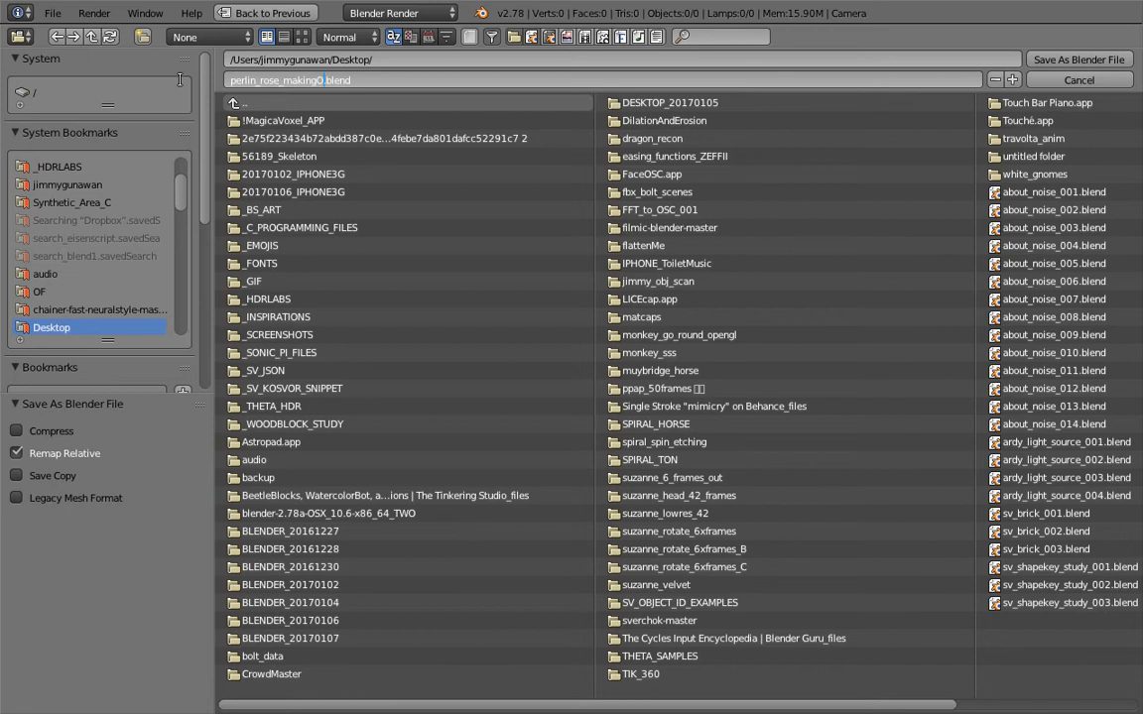
{"action": "key", "text": "Return"}
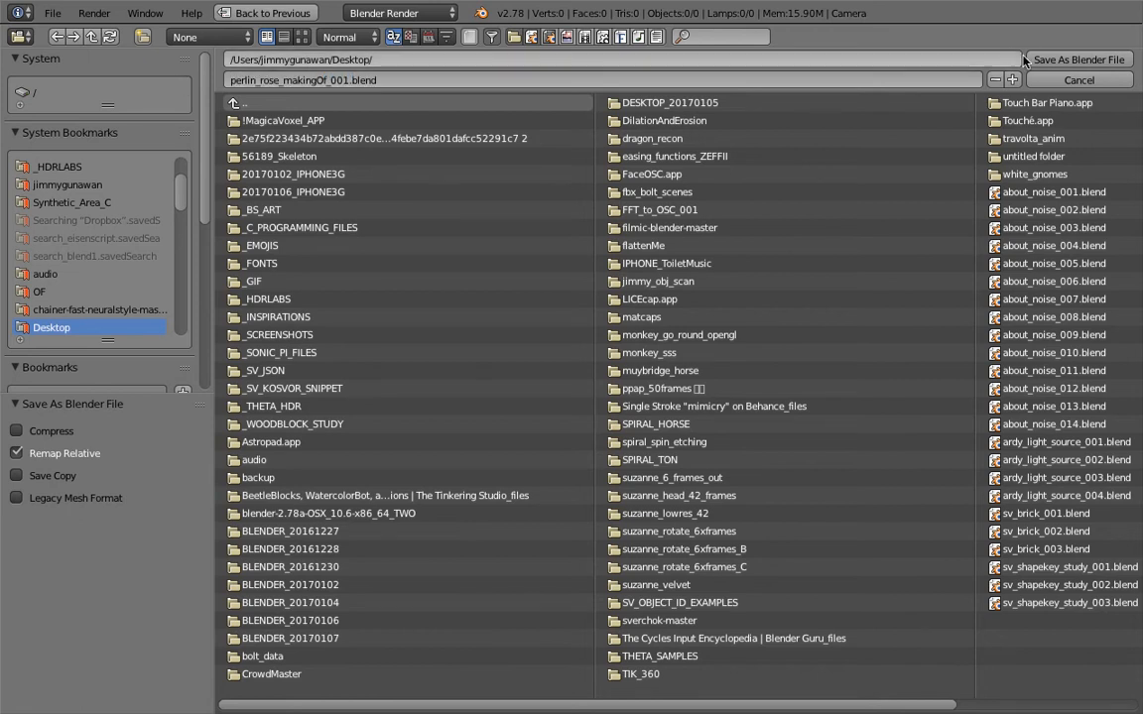
{"action": "left_click", "coordinate": [1054, 59]}
Add a Circle generator node and place it to the left of the Vector Noise node.
{"action": "middle_click_drag", "start_coordinate": [563, 267], "coordinate": [632, 252]}
{"action": "scroll", "coordinate": [615, 254], "scroll_direction": "down", "scroll_amount": 2}
{"action": "middle_click_drag", "start_coordinate": [557, 261], "coordinate": [518, 258]}
{"action": "middle_click_drag", "start_coordinate": [768, 558], "coordinate": [878, 578]}
{"action": "key", "text": "shift+a"}
{"action": "left_click", "coordinate": [347, 206]}
{"action": "type", "text": "circ"}
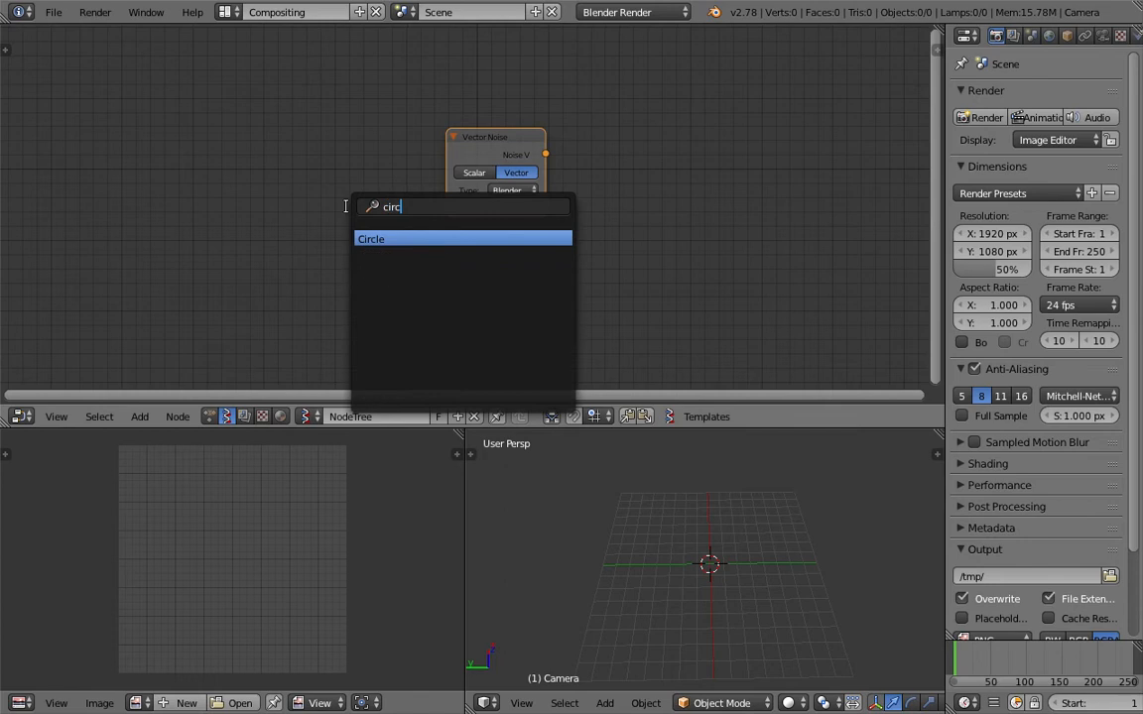
{"action": "key", "text": "Return"}
{"action": "left_click", "coordinate": [220, 178]}
{"action": "left_click_drag", "start_coordinate": [315, 190], "coordinate": [256, 175]}
Add a Viewer Draw node and place it to the right of the Vector Noise node.
{"action": "middle_click_drag", "start_coordinate": [435, 281], "coordinate": [431, 274]}
{"action": "key", "text": "shift+a"}
{"action": "left_click", "coordinate": [432, 281]}
{"action": "type", "text": "view"}
{"action": "key", "text": "Down"}
{"action": "key", "text": "Up"}
{"action": "key", "text": "Return"}
{"action": "left_click", "coordinate": [714, 173]}
Connect the Circle node's Vertices and Edges outputs to the Viewer Draw node's vertices and edg_pol inputs.
{"action": "mouse_move", "coordinate": [713, 274]}
{"action": "left_mouse_down"}
{"action": "mouse_move", "coordinate": [281, 198]}
{"action": "mouse_move", "coordinate": [712, 289]}
{"action": "left_mouse_up"}
{"action": "scroll", "coordinate": [727, 568], "scroll_direction": "up", "scroll_amount": 5}
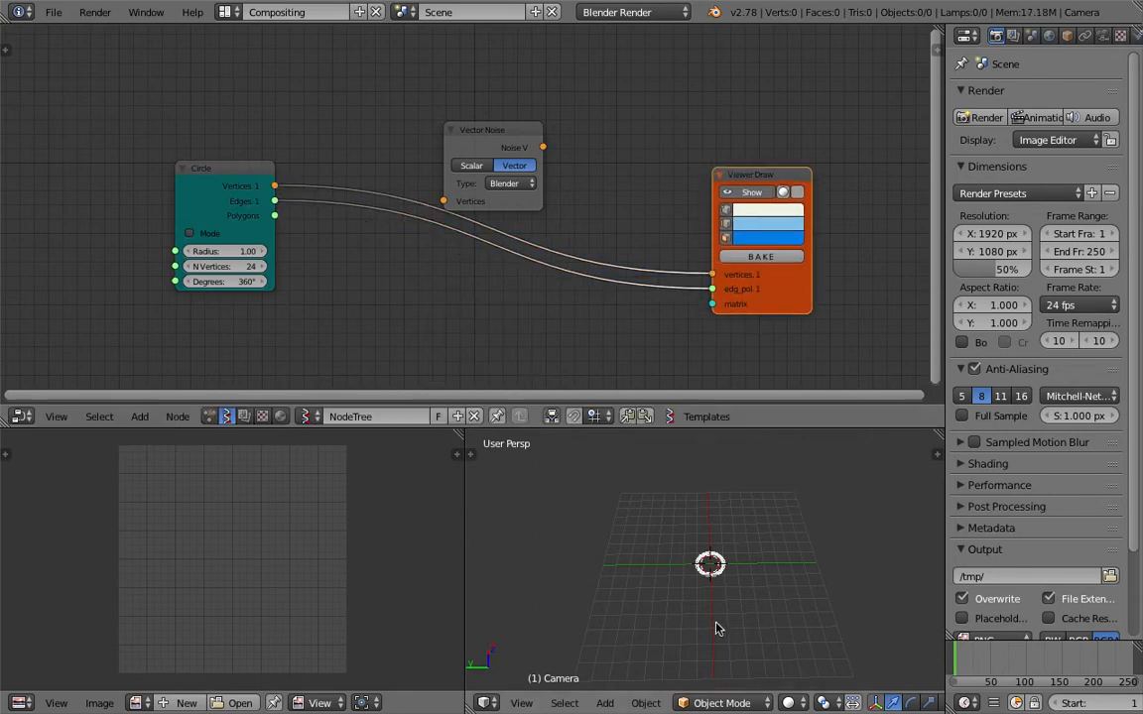
{"action": "scroll", "coordinate": [727, 569], "scroll_direction": "down", "scroll_amount": 2}
{"action": "left_click_drag", "start_coordinate": [670, 282], "coordinate": [636, 354], "text": "ctrl"}
{"action": "mouse_move", "coordinate": [275, 200]}
{"action": "left_mouse_down"}
{"action": "mouse_move", "coordinate": [736, 302]}
{"action": "mouse_move", "coordinate": [715, 291]}
{"action": "left_mouse_up"}
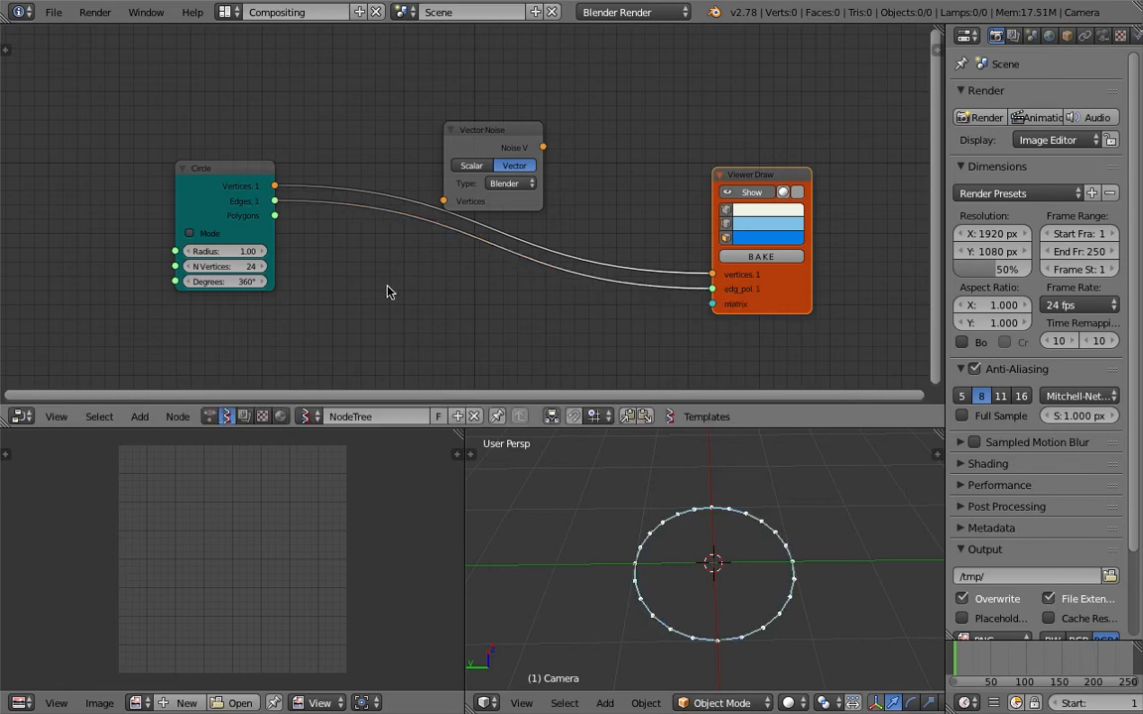
Try the Circle node's Polygons output in the Viewer Draw node's edg_pol input, and reconnect the Edges output.
{"action": "left_click_drag", "start_coordinate": [275, 217], "coordinate": [712, 290]}
{"action": "mouse_move", "coordinate": [724, 557]}
{"action": "middle_mouse_down"}
{"action": "mouse_move", "coordinate": [849, 564]}
{"action": "mouse_move", "coordinate": [782, 561]}
{"action": "middle_mouse_up"}
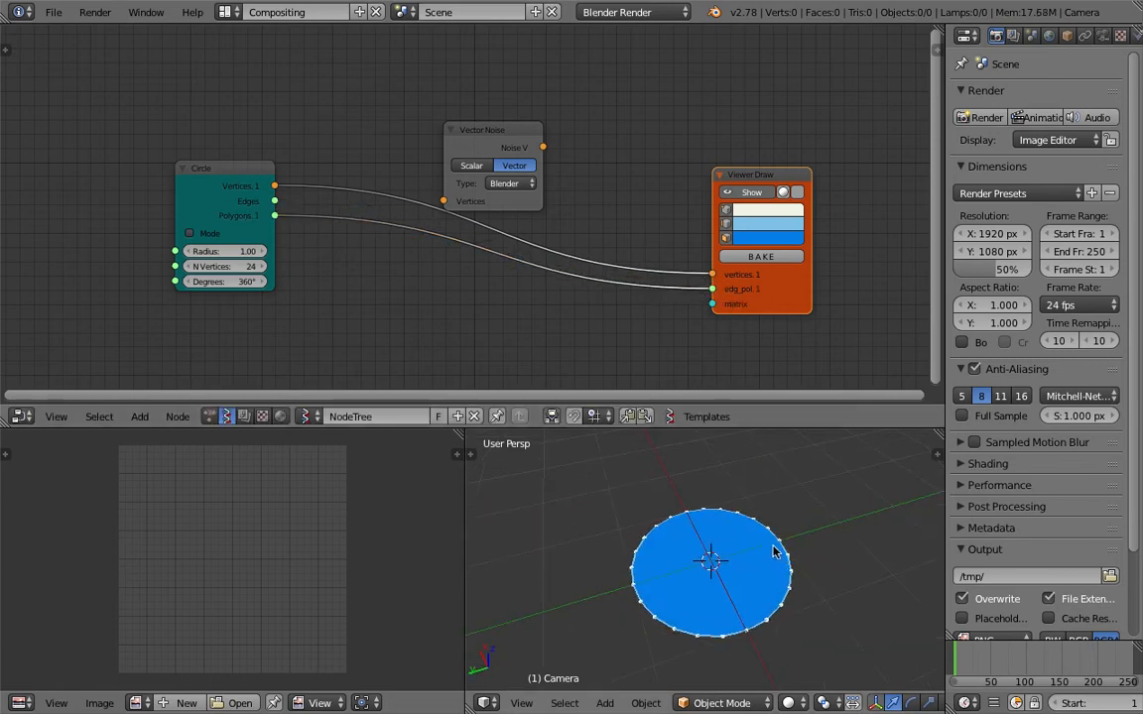
{"action": "mouse_move", "coordinate": [275, 200]}
{"action": "left_mouse_down"}
{"action": "mouse_move", "coordinate": [640, 301]}
{"action": "mouse_move", "coordinate": [712, 289]}
{"action": "left_mouse_up"}
{"action": "mouse_move", "coordinate": [783, 548]}
{"action": "middle_mouse_down"}
{"action": "mouse_move", "coordinate": [834, 543]}
{"action": "mouse_move", "coordinate": [667, 561]}
{"action": "mouse_move", "coordinate": [730, 563]}
{"action": "middle_mouse_up"}
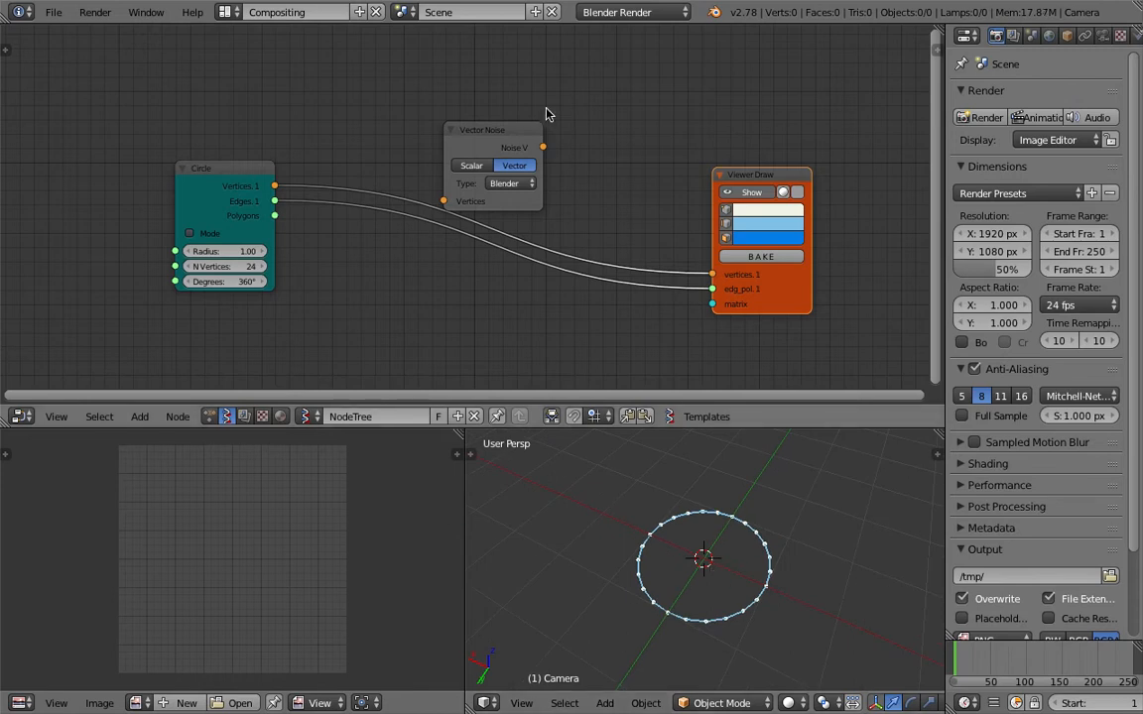
Route the Circle's Vertices through the Vector Noise node into the Viewer Draw node's vertices input.
{"action": "left_click_drag", "start_coordinate": [545, 153], "coordinate": [584, 138]}
{"action": "middle_click_drag", "start_coordinate": [583, 138], "coordinate": [553, 132]}
{"action": "left_click_drag", "start_coordinate": [241, 179], "coordinate": [446, 180]}
{"action": "left_click_drag", "start_coordinate": [538, 127], "coordinate": [679, 268]}
{"action": "middle_click_drag", "start_coordinate": [744, 513], "coordinate": [730, 597]}
{"action": "left_click", "coordinate": [779, 536]}
{"action": "scroll", "coordinate": [748, 546], "scroll_direction": "up", "scroll_amount": 2}
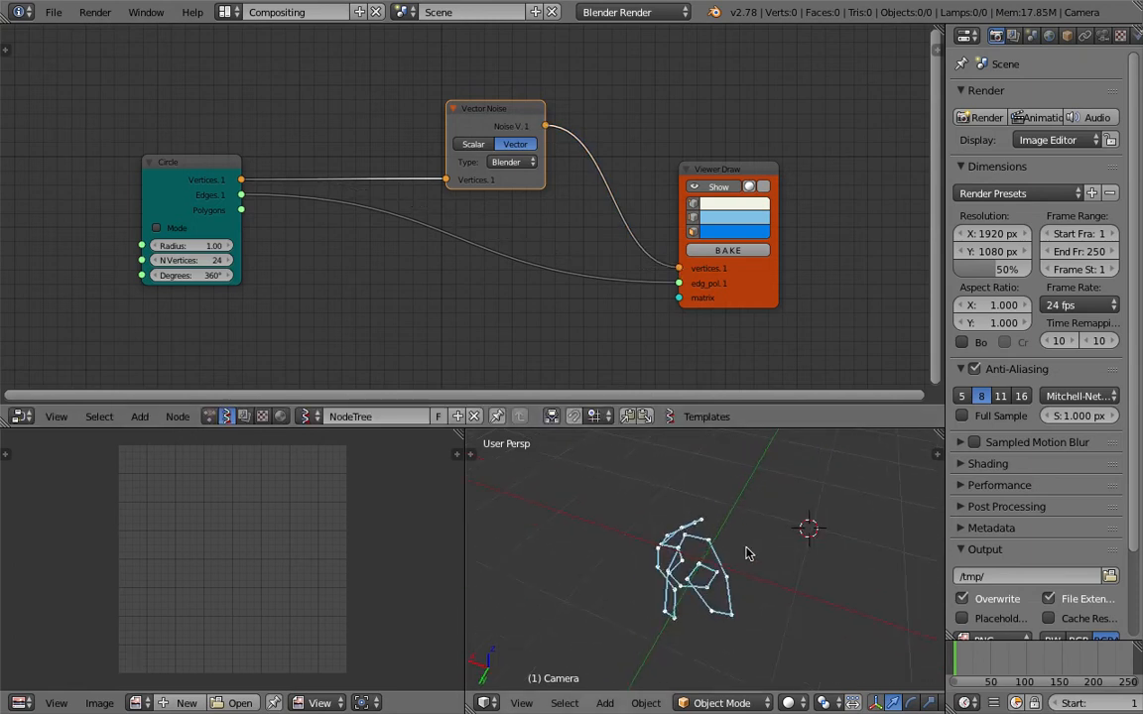
{"action": "left_click_drag", "start_coordinate": [508, 126], "coordinate": [479, 158]}
{"action": "middle_click_drag", "start_coordinate": [468, 116], "coordinate": [468, 151]}
{"action": "left_click_drag", "start_coordinate": [464, 181], "coordinate": [444, 159]}
{"action": "middle_click_drag", "start_coordinate": [678, 519], "coordinate": [817, 562]}
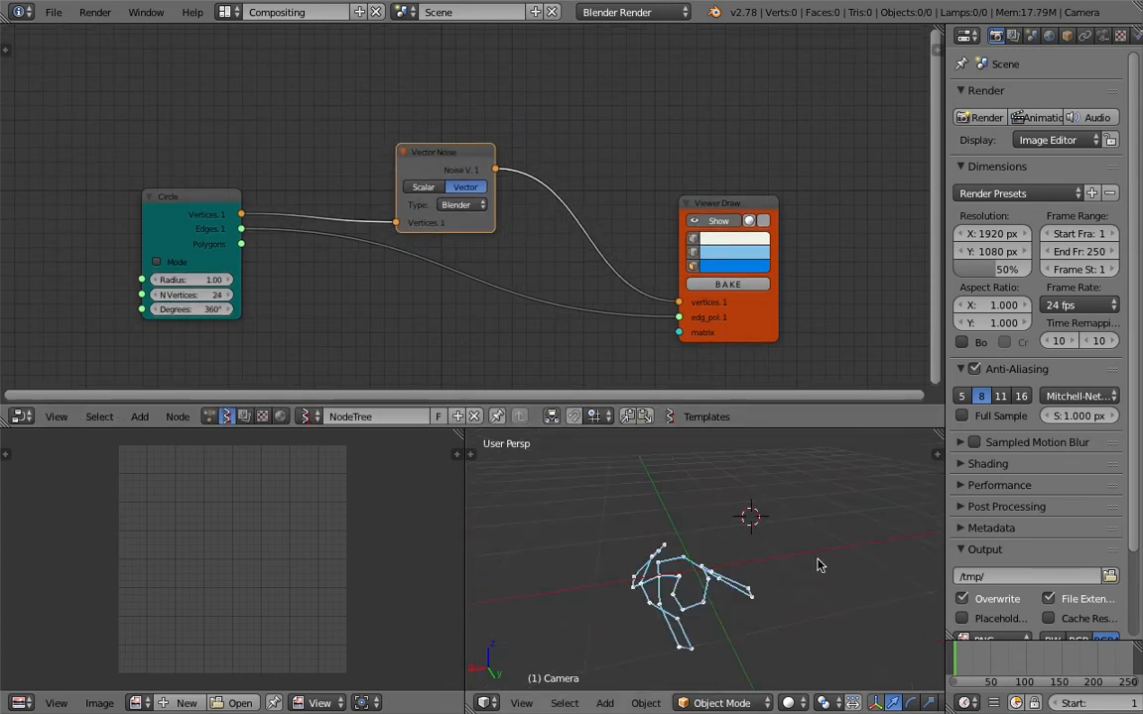
Insert a Vector Math node between Vector Noise and Viewer Draw and set its function to Multiply Scalar.
{"action": "middle_click_drag", "start_coordinate": [503, 147], "coordinate": [503, 133]}
{"action": "left_click_drag", "start_coordinate": [452, 141], "coordinate": [476, 111]}
{"action": "key", "text": "shift+a"}
{"action": "left_click", "coordinate": [645, 108]}
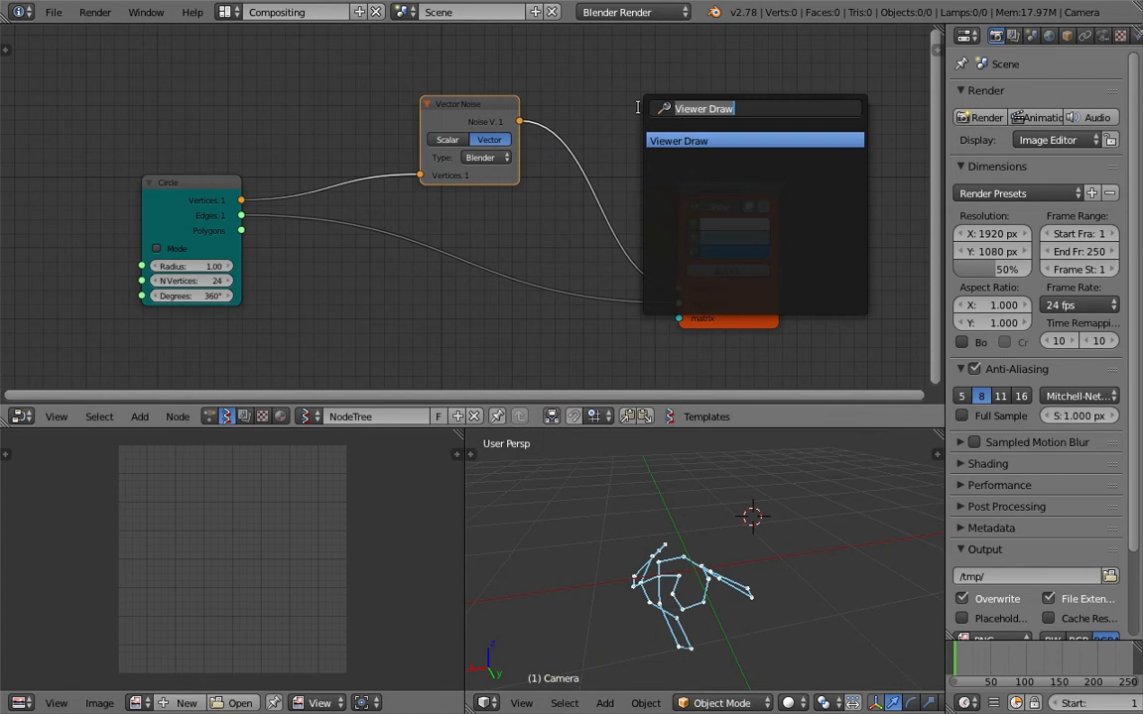
{"action": "type", "text": "vector"}
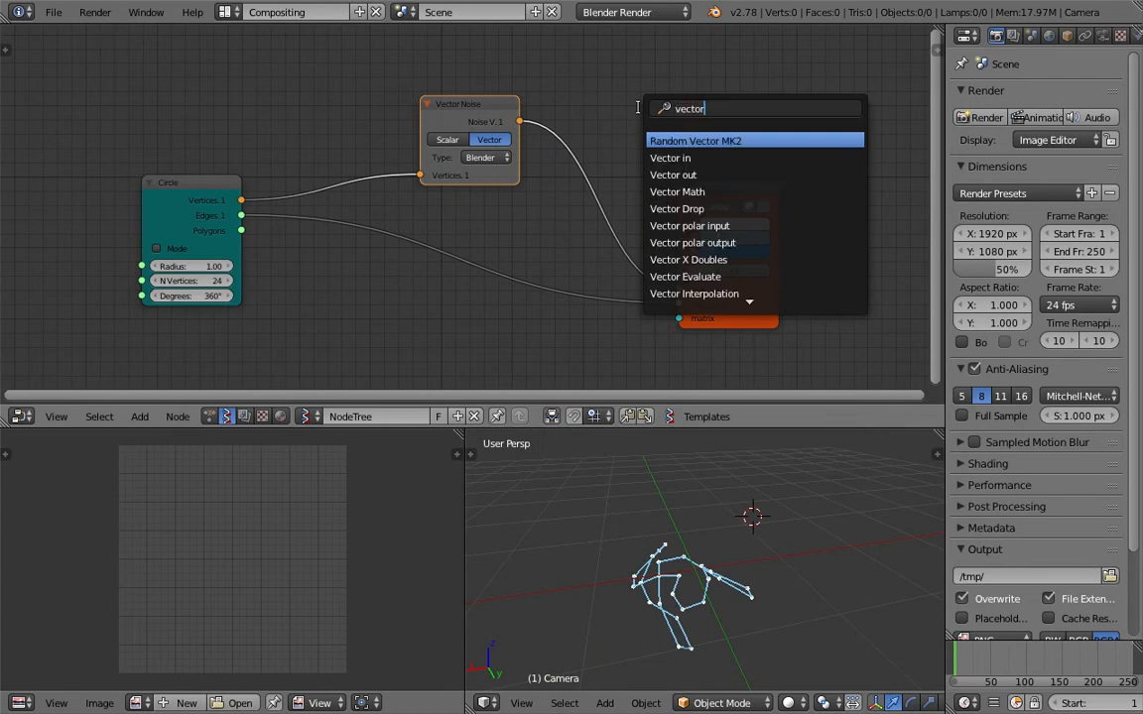
{"action": "key", "text": "Down"}
{"action": "key", "text": "Down"}
{"action": "key", "text": "Down"}
{"action": "key", "text": "Return"}
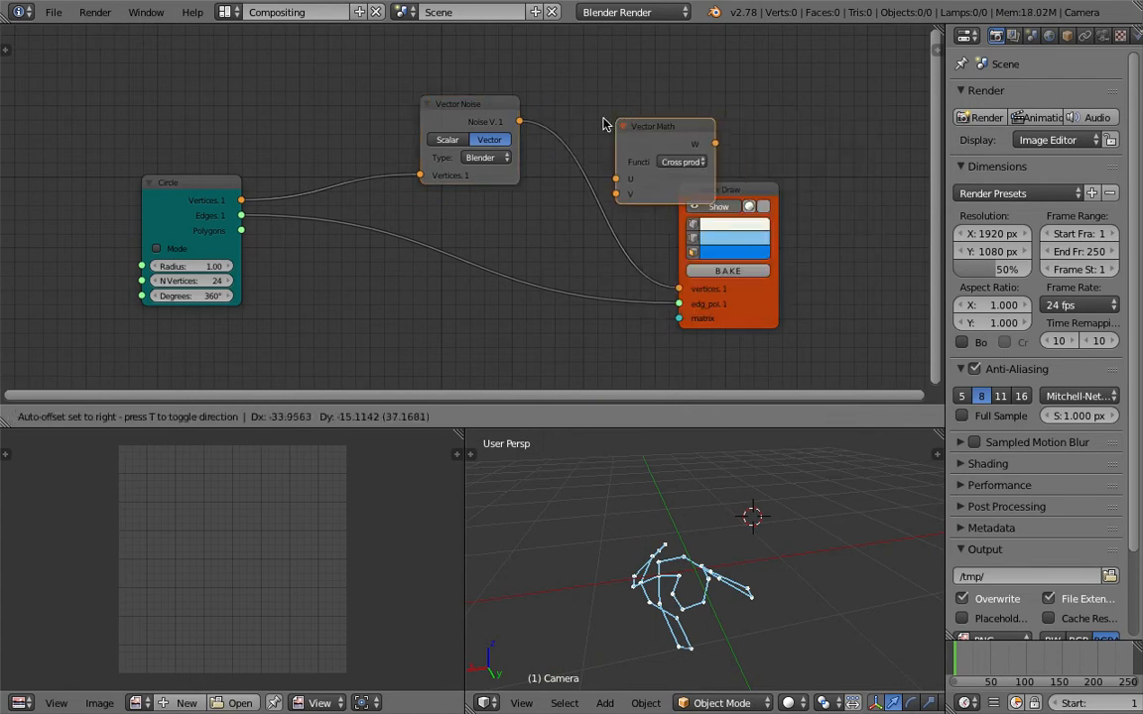
{"action": "left_click", "coordinate": [581, 124]}
{"action": "left_click", "coordinate": [647, 162]}
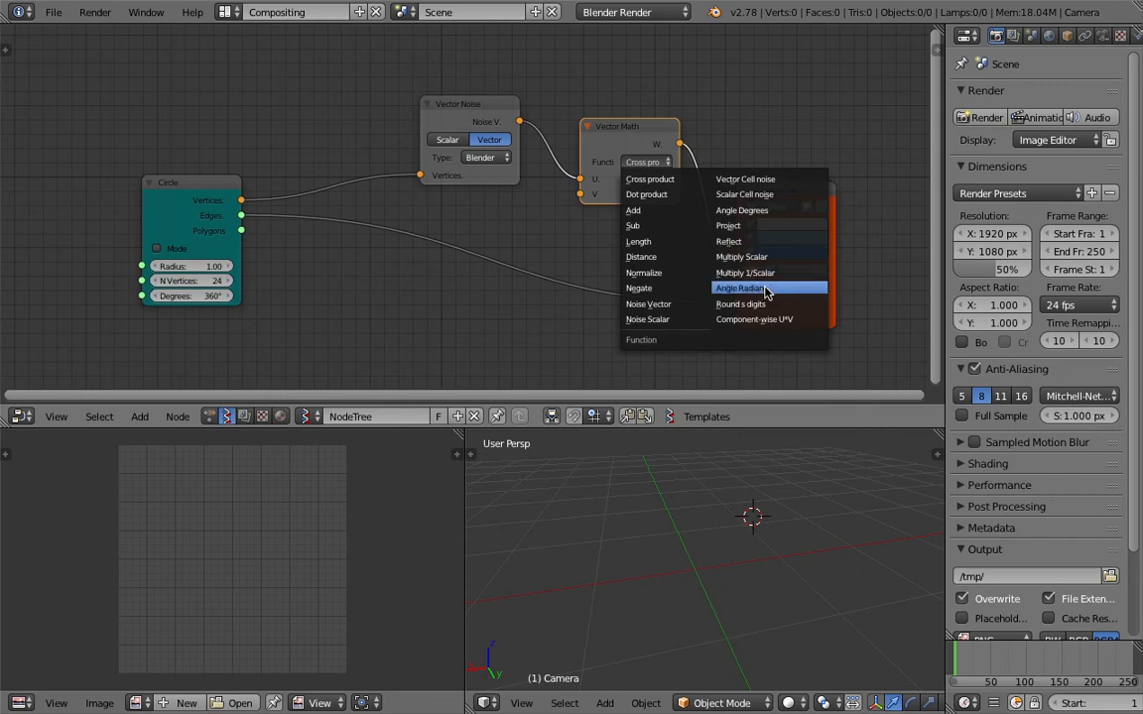
{"action": "left_click", "coordinate": [766, 260]}
Add a Float node above Vector Noise and connect its output to the Multiply Scalar node's S input.
{"action": "left_click_drag", "start_coordinate": [457, 106], "coordinate": [395, 118]}
{"action": "key", "text": "shift+a"}
{"action": "left_click", "coordinate": [500, 75]}
{"action": "type", "text": "flo"}
{"action": "key", "text": "Down"}
{"action": "key", "text": "Return"}
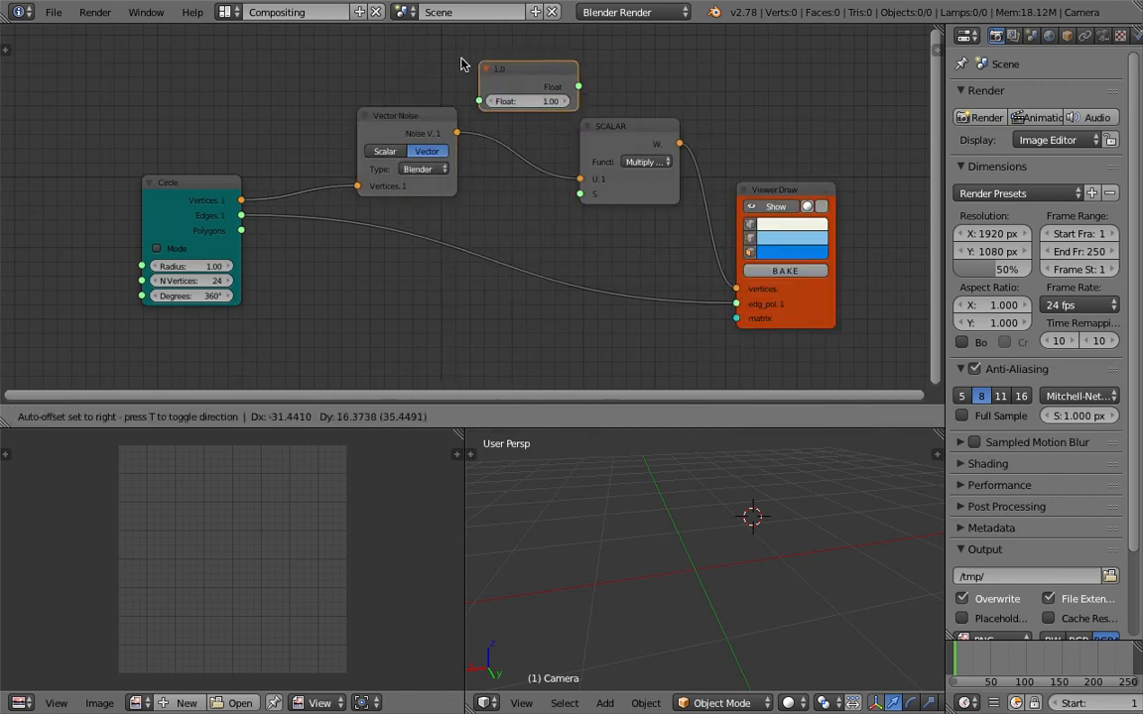
{"action": "left_click", "coordinate": [443, 49]}
{"action": "mouse_move", "coordinate": [536, 69]}
{"action": "left_mouse_down"}
{"action": "mouse_move", "coordinate": [521, 166]}
{"action": "mouse_move", "coordinate": [580, 194]}
{"action": "left_mouse_up"}
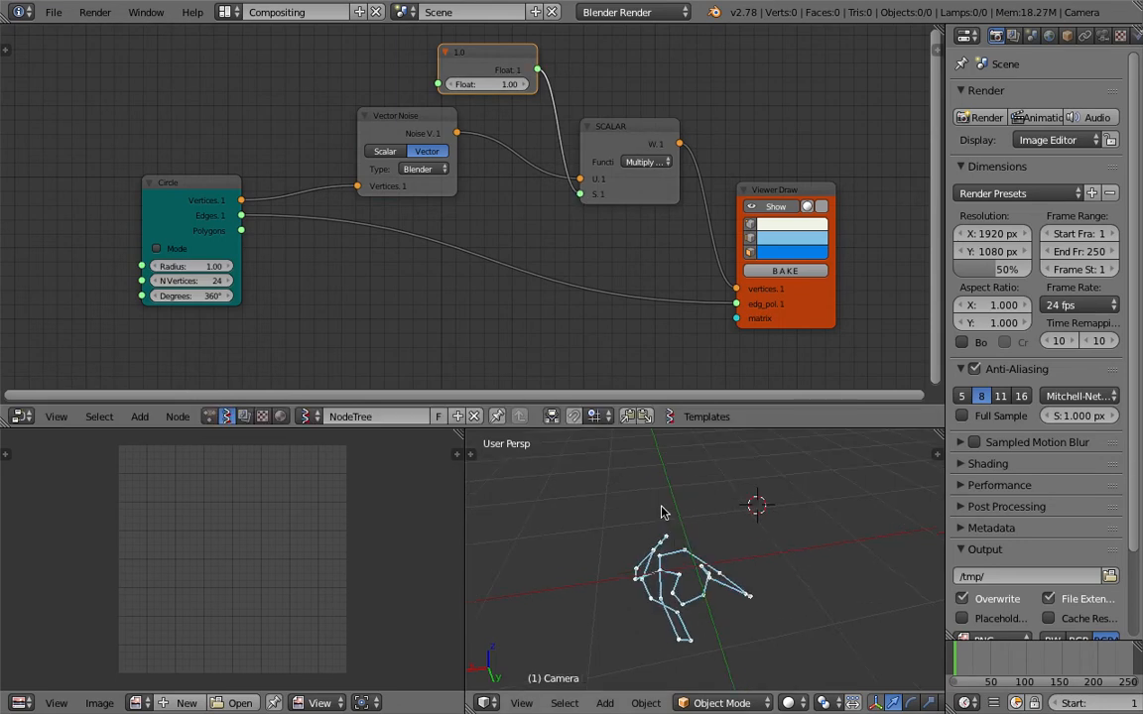
Vary the Float value to test the scaling, and delete the Float and Multiply Scalar nodes.
{"action": "left_click_drag", "start_coordinate": [507, 85], "coordinate": [537, 85]}
{"action": "middle_click_drag", "start_coordinate": [729, 564], "coordinate": [686, 586]}
{"action": "left_click_drag", "start_coordinate": [508, 85], "coordinate": [494, 85]}
{"action": "key", "text": "x"}
{"action": "left_click_drag", "start_coordinate": [620, 131], "coordinate": [598, 152]}
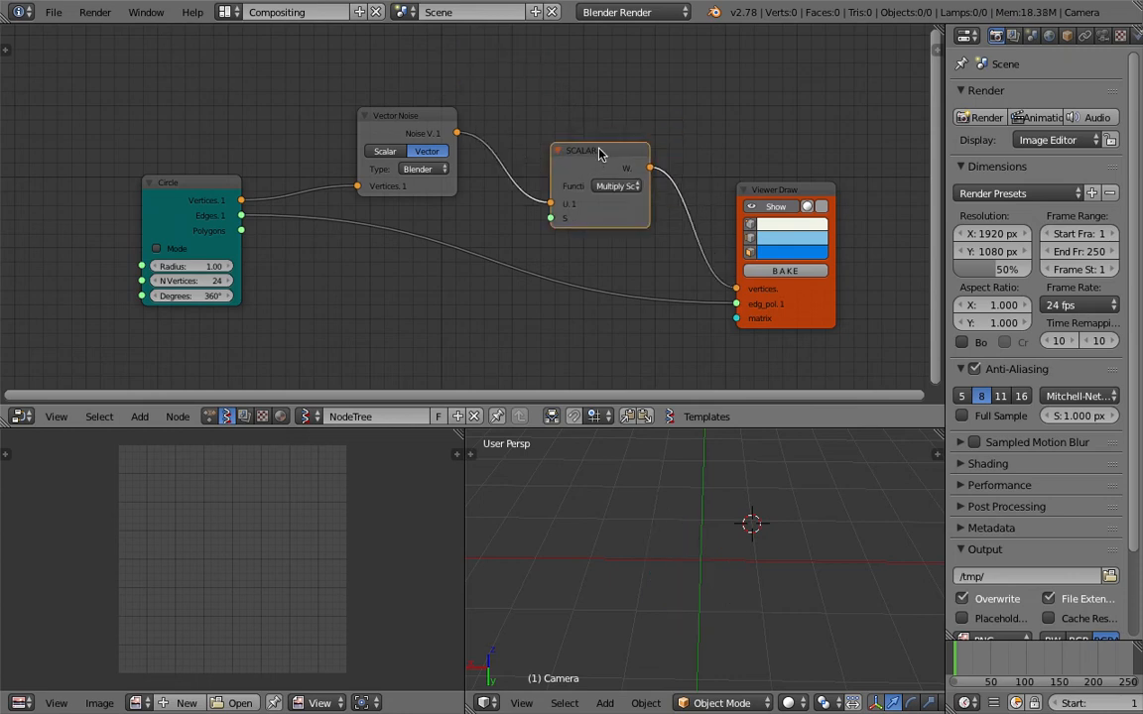
{"action": "key", "text": "x"}
Add a Randomize input vertices node and connect it between the Circle's Vertices and the Viewer Draw's vertices input.
{"action": "key", "text": "shift+a"}
{"action": "left_click", "coordinate": [579, 136]}
{"action": "type", "text": "random"}
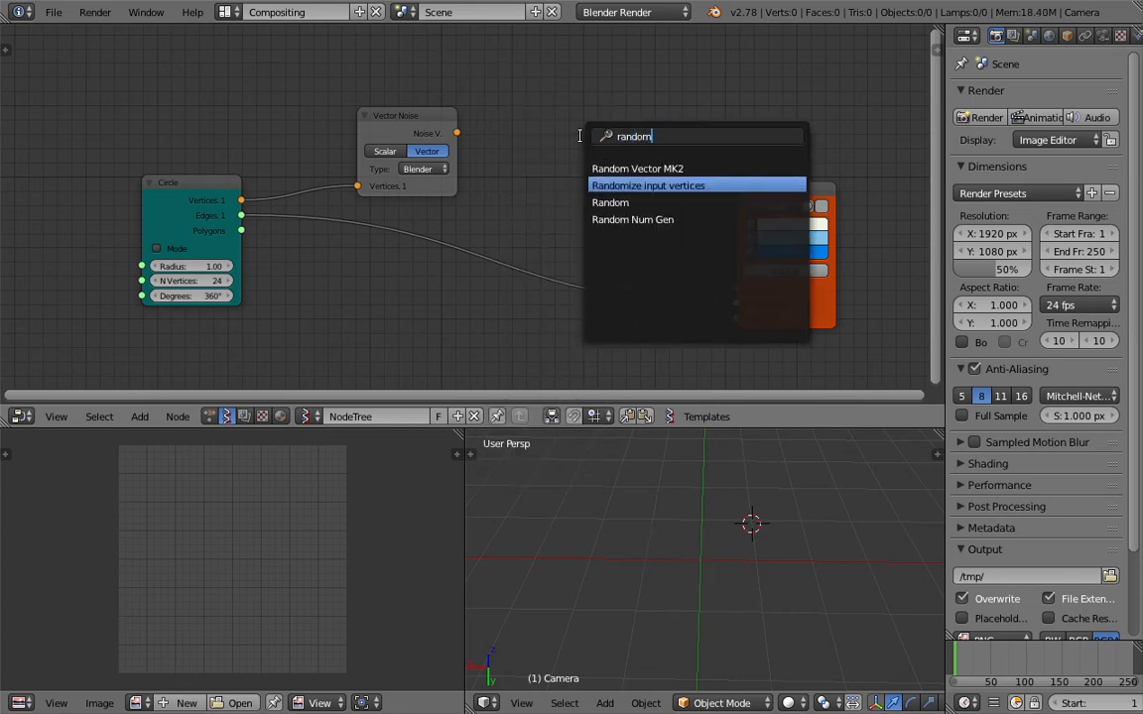
{"action": "key", "text": "Return"}
{"action": "left_click", "coordinate": [581, 139]}
{"action": "mouse_move", "coordinate": [582, 176]}
{"action": "left_mouse_down"}
{"action": "mouse_move", "coordinate": [526, 170]}
{"action": "mouse_move", "coordinate": [241, 201]}
{"action": "left_mouse_up"}
{"action": "left_click_drag", "start_coordinate": [681, 160], "coordinate": [736, 289]}
Set the randomize node's X and Y amplitudes to 0.18, its seed to 31 and its Z amplitude to 0.
{"action": "left_click_drag", "start_coordinate": [629, 190], "coordinate": [650, 171]}
{"action": "middle_click_drag", "start_coordinate": [668, 241], "coordinate": [653, 239]}
{"action": "left_click_drag", "start_coordinate": [609, 235], "coordinate": [638, 235]}
{"action": "left_click", "coordinate": [635, 216]}
{"action": "type", "text": "0.18"}
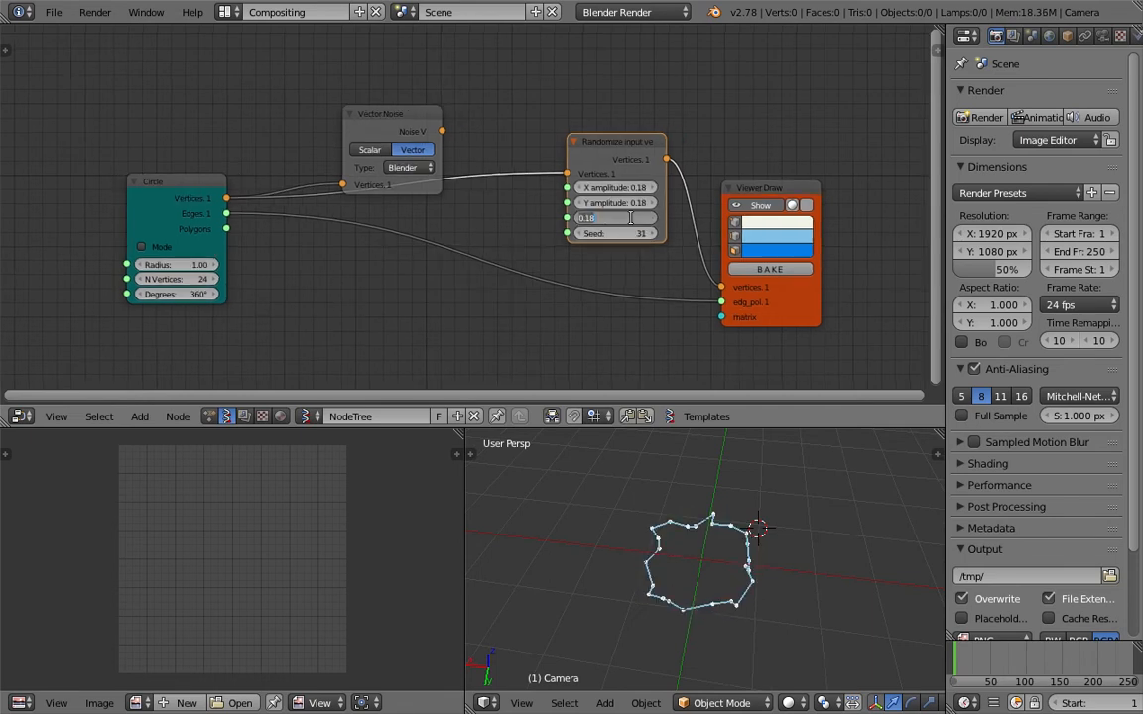
{"action": "key", "text": "Return"}
Raise the randomize node's X and Y amplitudes to 0.72 and set its seed to 117.
{"action": "mouse_move", "coordinate": [635, 188]}
{"action": "left_mouse_down"}
{"action": "mouse_move", "coordinate": [634, 203]}
{"action": "mouse_move", "coordinate": [668, 203]}
{"action": "mouse_move", "coordinate": [629, 204]}
{"action": "left_mouse_up"}
{"action": "middle_click_drag", "start_coordinate": [759, 531], "coordinate": [727, 551]}
{"action": "left_click_drag", "start_coordinate": [633, 187], "coordinate": [692, 204]}
{"action": "mouse_move", "coordinate": [778, 537]}
{"action": "middle_mouse_down"}
{"action": "mouse_move", "coordinate": [784, 522]}
{"action": "mouse_move", "coordinate": [776, 542]}
{"action": "middle_mouse_up"}
{"action": "left_click_drag", "start_coordinate": [599, 234], "coordinate": [641, 234]}
Move the Vector Noise node above the Circle-to-Viewer links and delete the Randomize input vertices node.
{"action": "left_click_drag", "start_coordinate": [406, 119], "coordinate": [594, 61]}
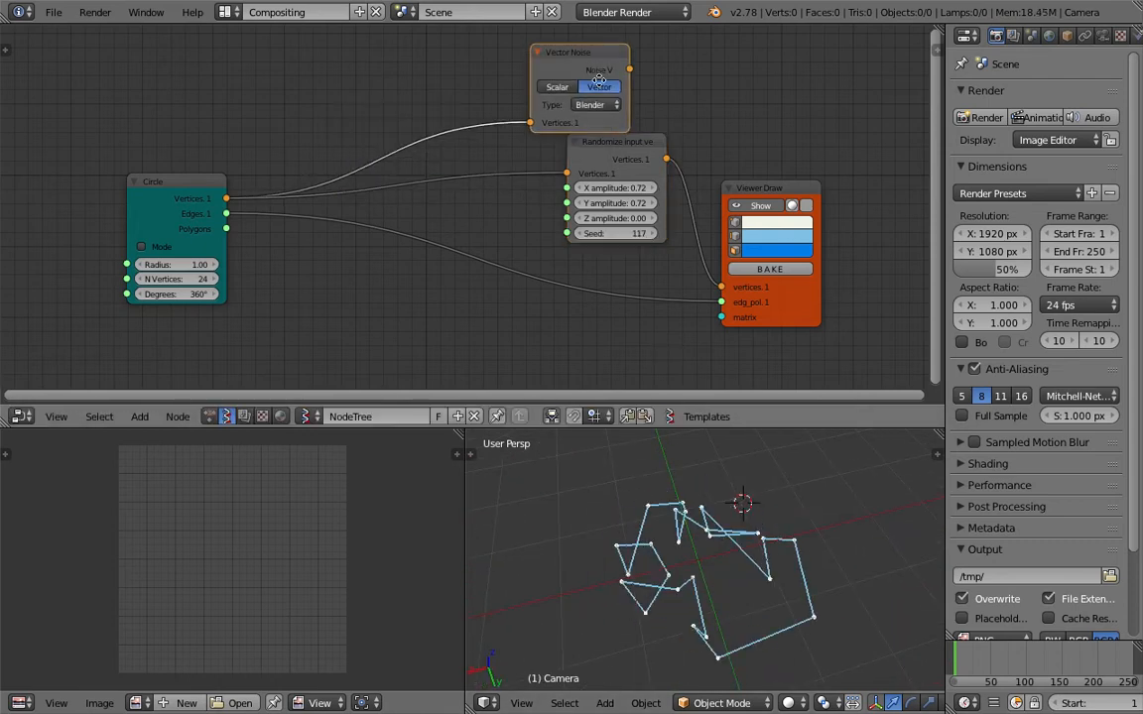
{"action": "scroll", "coordinate": [594, 63], "scroll_direction": "up", "scroll_amount": 3}
{"action": "middle_click_drag", "start_coordinate": [586, 77], "coordinate": [532, 181]}
{"action": "left_click_drag", "start_coordinate": [534, 150], "coordinate": [562, 157]}
{"action": "middle_click_drag", "start_coordinate": [599, 168], "coordinate": [520, 121]}
{"action": "left_click_drag", "start_coordinate": [498, 245], "coordinate": [472, 236]}
{"action": "left_click_drag", "start_coordinate": [474, 332], "coordinate": [463, 332]}
{"action": "scroll", "coordinate": [488, 239], "scroll_direction": "down", "scroll_amount": 2}
{"action": "mouse_move", "coordinate": [471, 200]}
{"action": "middle_mouse_down"}
{"action": "mouse_move", "coordinate": [609, 175]}
{"action": "mouse_move", "coordinate": [582, 185]}
{"action": "middle_mouse_up"}
{"action": "scroll", "coordinate": [572, 206], "scroll_direction": "down", "scroll_amount": 3}
{"action": "key", "text": "x"}
Save over the scene file and spread out the Viewer Draw, Circle and Vector Noise nodes.
{"action": "key", "text": "ctrl+s"}
{"action": "left_click", "coordinate": [718, 235]}
{"action": "left_click_drag", "start_coordinate": [737, 218], "coordinate": [765, 218]}
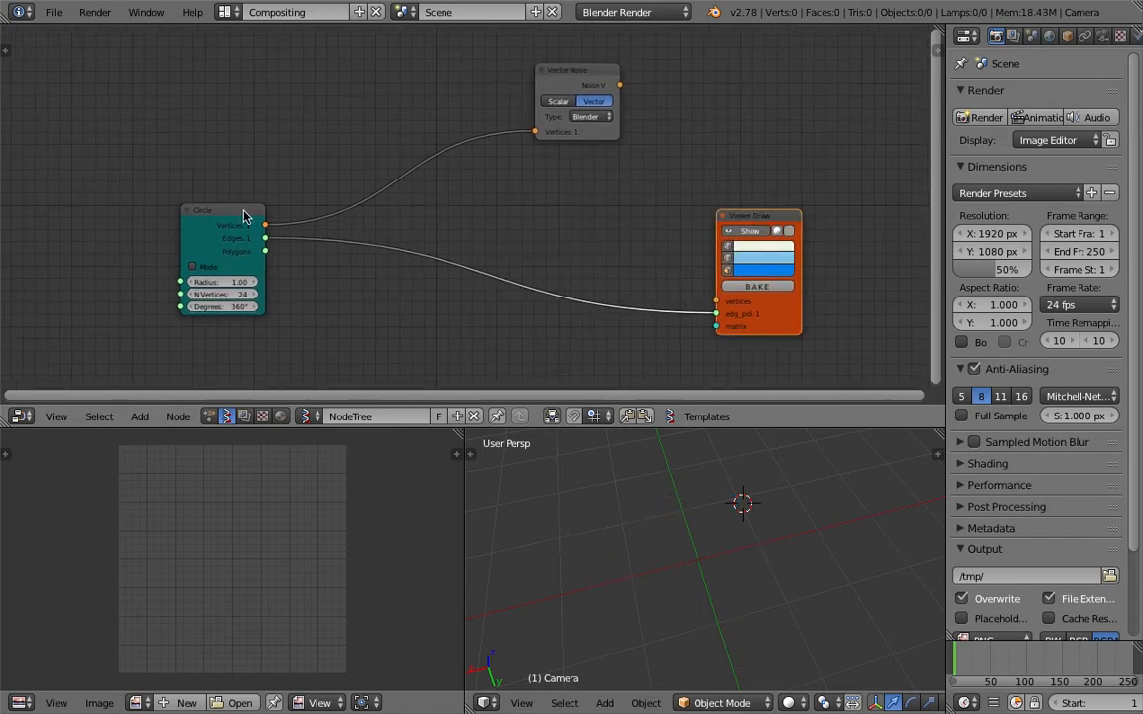
{"action": "left_click_drag", "start_coordinate": [245, 216], "coordinate": [213, 191]}
{"action": "left_click_drag", "start_coordinate": [576, 71], "coordinate": [535, 57]}
{"action": "middle_click_drag", "start_coordinate": [447, 161], "coordinate": [451, 162]}
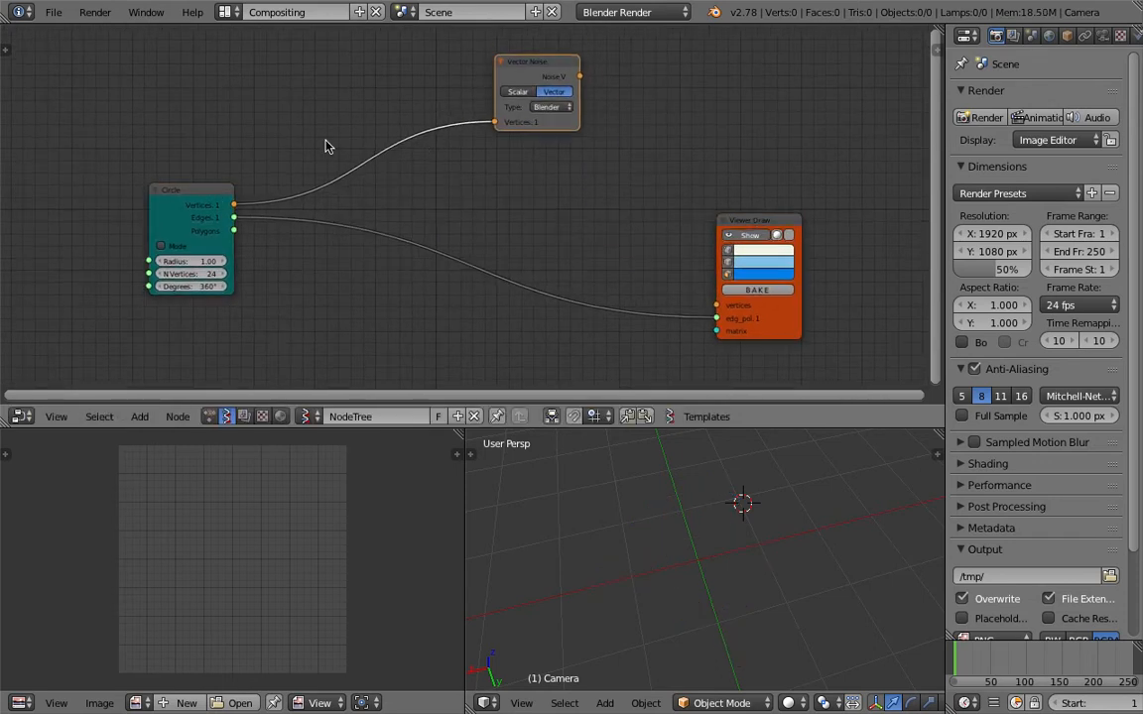
Add a Vector Math node and place it below Vector Noise, between the Circle and Viewer Draw nodes.
{"action": "key", "text": "space"}
{"action": "type", "text": "vec"}
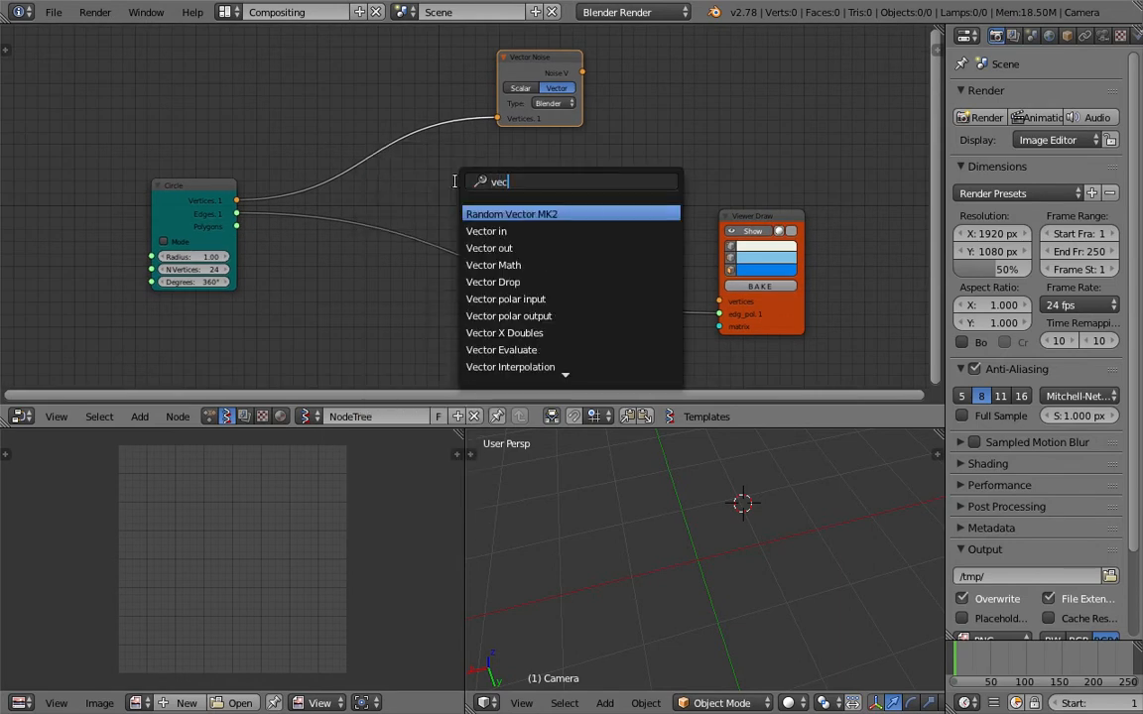
{"action": "type", "text": "tor math"}
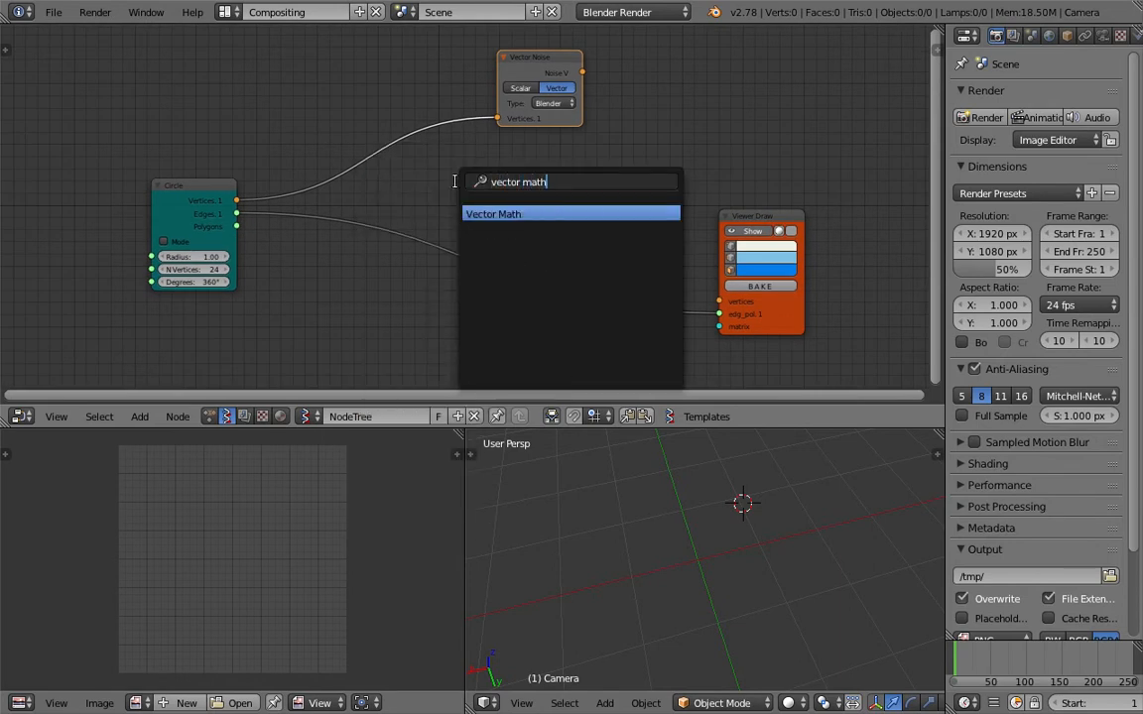
{"action": "key", "text": "Return"}
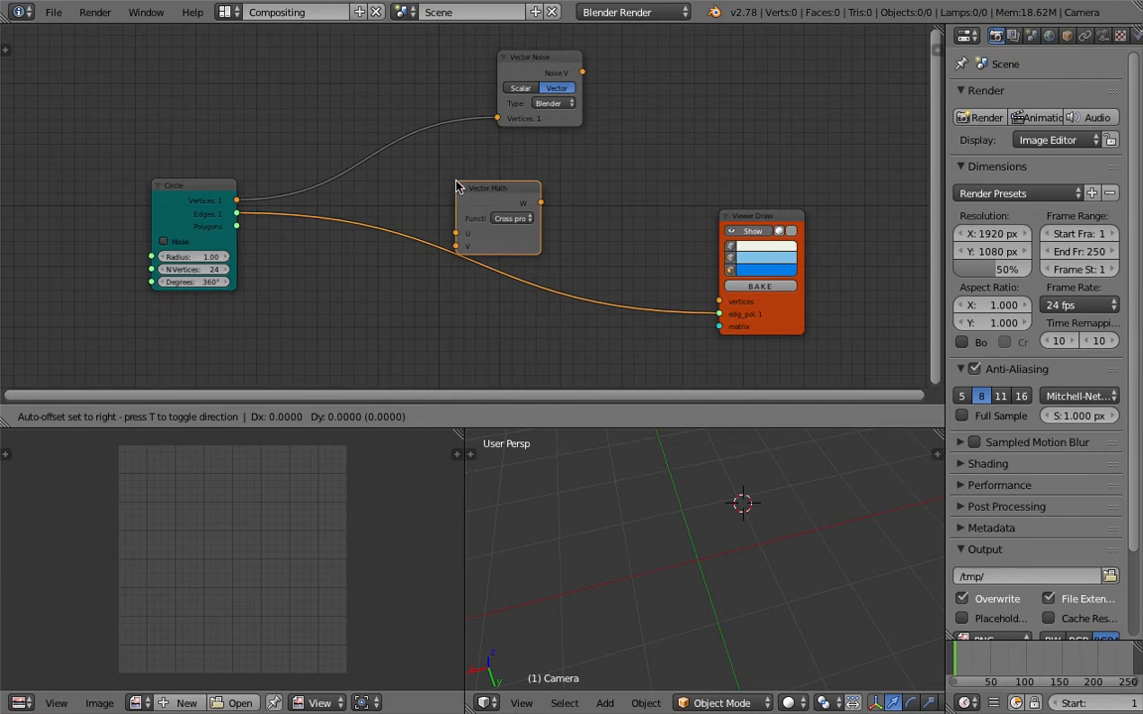
{"action": "left_click", "coordinate": [501, 164]}
Connect Circle Vertices to Vector Math's V, Noise V to its U, and its W output to the Viewer Draw's vertices.
{"action": "left_click_drag", "start_coordinate": [511, 72], "coordinate": [396, 73]}
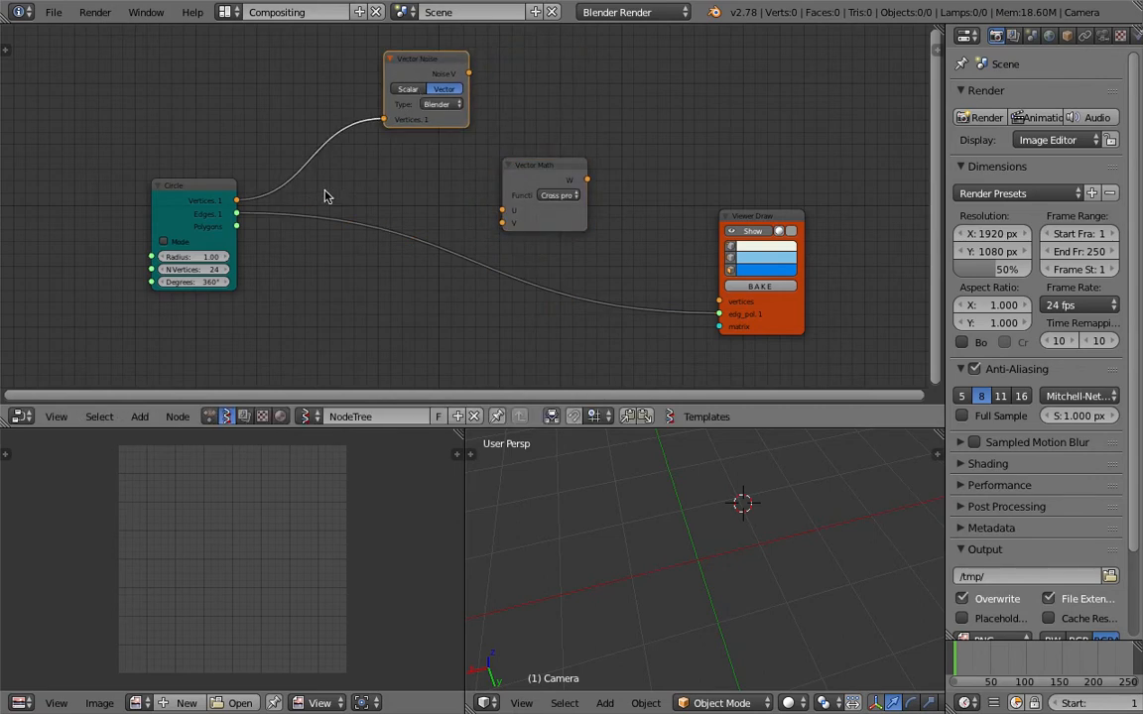
{"action": "left_click_drag", "start_coordinate": [238, 204], "coordinate": [501, 223]}
{"action": "left_click_drag", "start_coordinate": [536, 180], "coordinate": [569, 172]}
{"action": "left_click_drag", "start_coordinate": [472, 78], "coordinate": [484, 76]}
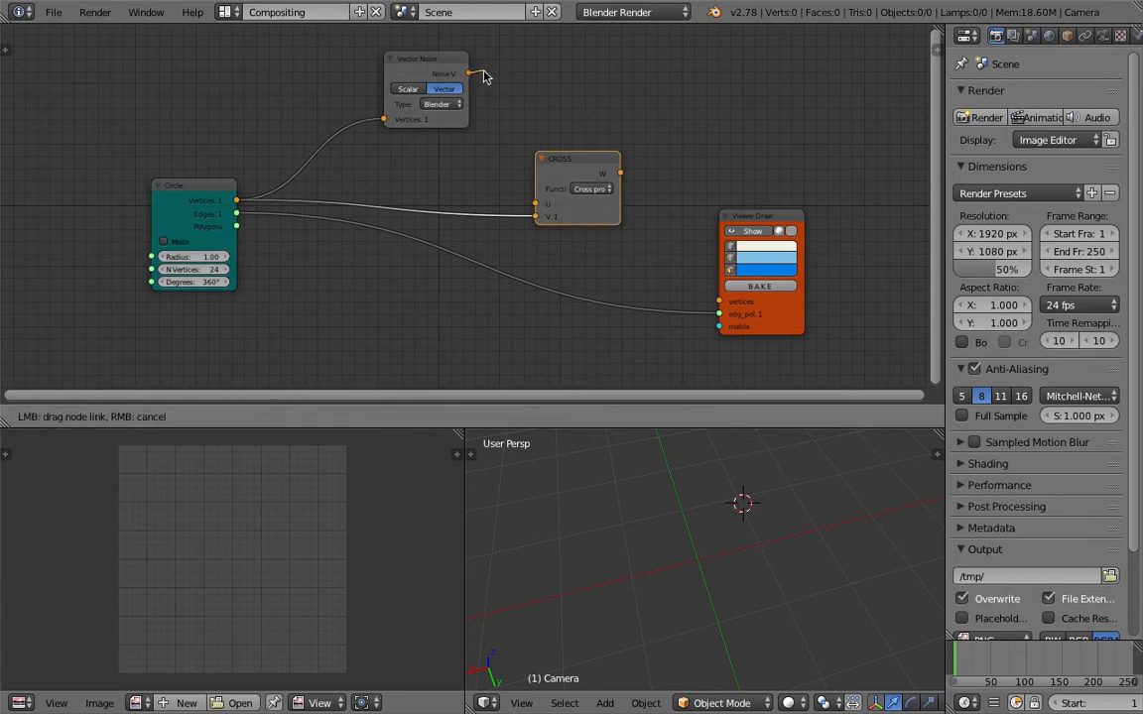
{"action": "left_click_drag", "start_coordinate": [514, 154], "coordinate": [536, 211]}
{"action": "mouse_move", "coordinate": [615, 175]}
{"action": "left_mouse_down"}
{"action": "mouse_move", "coordinate": [676, 273]}
{"action": "mouse_move", "coordinate": [718, 301]}
{"action": "left_mouse_up"}
Set the Vector Math node's function to Add and shift the node slightly toward Vector Noise.
{"action": "left_click", "coordinate": [596, 189]}
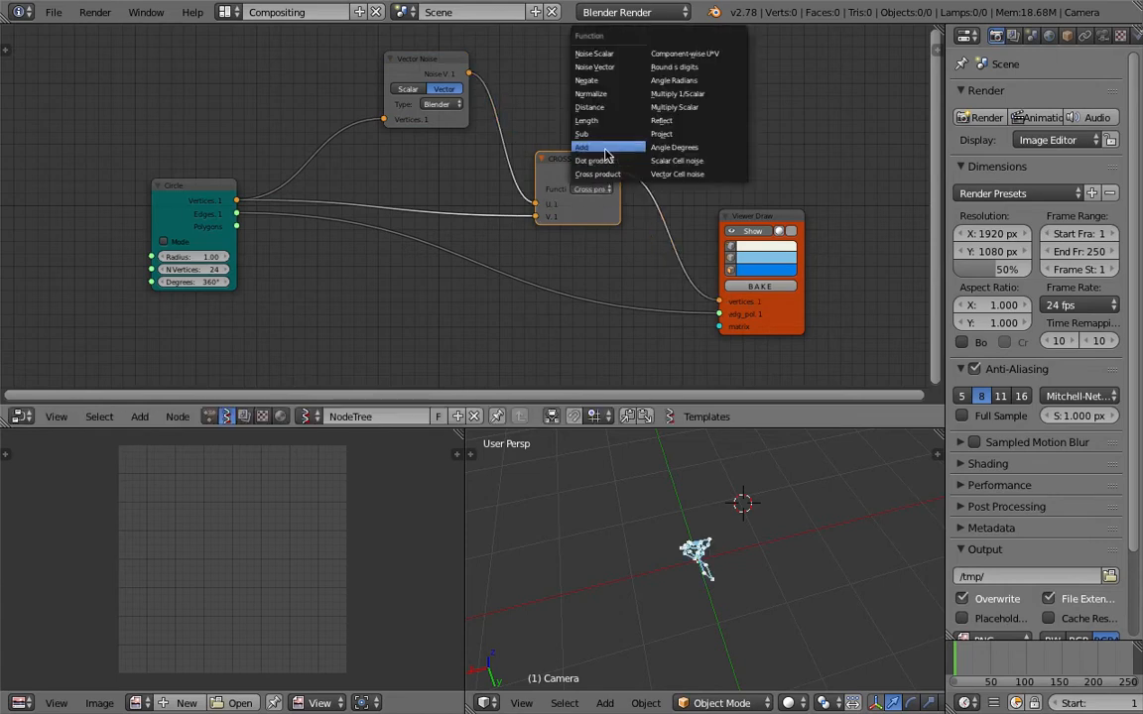
{"action": "left_click", "coordinate": [606, 150]}
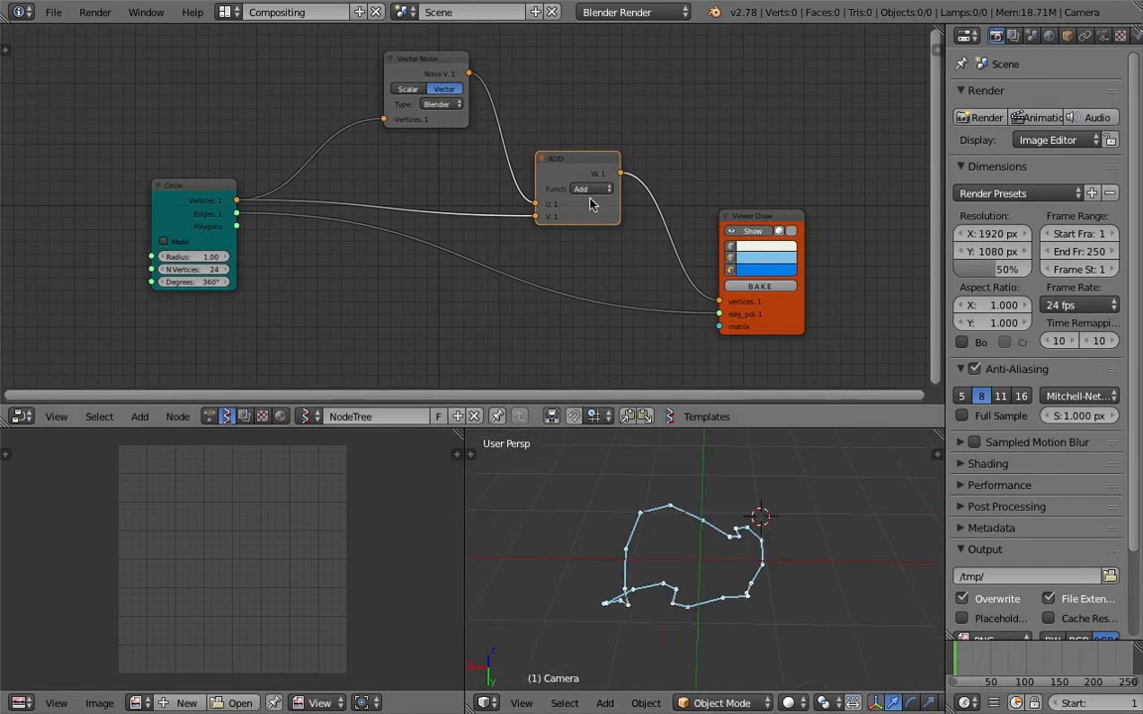
{"action": "left_click_drag", "start_coordinate": [567, 166], "coordinate": [553, 166]}
Set the Vector Noise node's noise type to Stdperlin.
{"action": "left_click", "coordinate": [456, 105]}
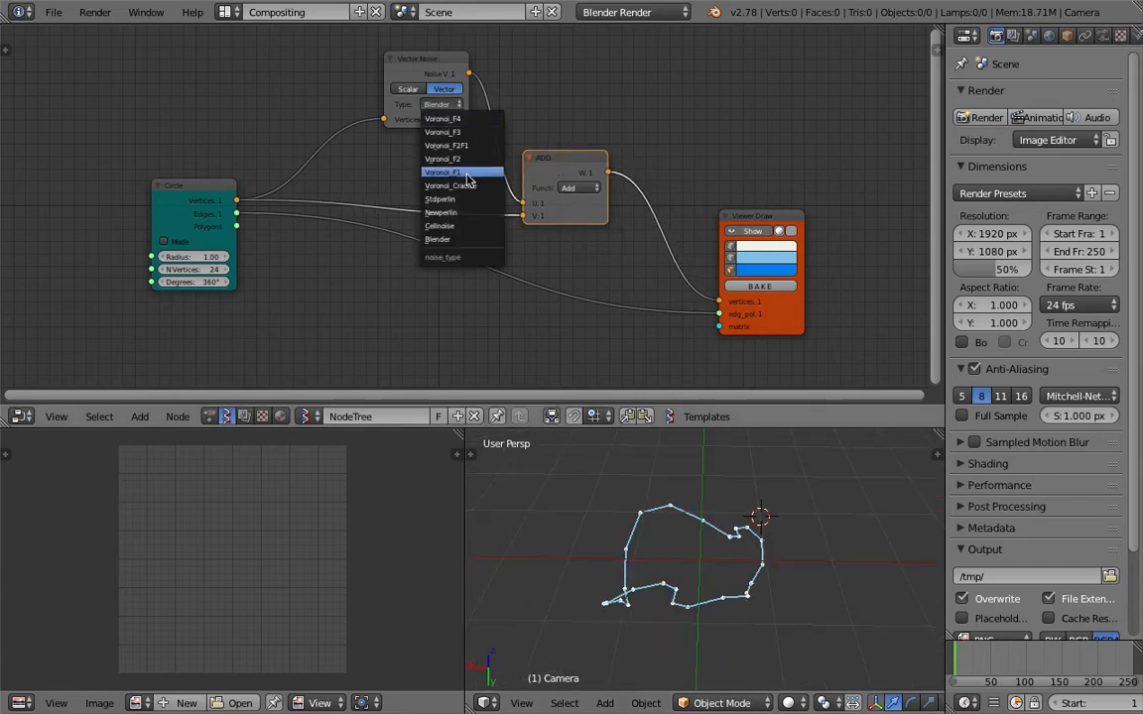
{"action": "left_click", "coordinate": [471, 204]}
{"action": "middle_click_drag", "start_coordinate": [735, 543], "coordinate": [734, 466]}
Rearrange the Circle, Vector Noise and ADD nodes to leave room between Vector Noise and ADD.
{"action": "left_click_drag", "start_coordinate": [572, 162], "coordinate": [590, 134]}
{"action": "left_click_drag", "start_coordinate": [436, 72], "coordinate": [414, 71]}
{"action": "middle_click_drag", "start_coordinate": [657, 587], "coordinate": [680, 591]}
{"action": "middle_click_drag", "start_coordinate": [419, 192], "coordinate": [528, 211]}
{"action": "left_click_drag", "start_coordinate": [270, 214], "coordinate": [140, 234]}
{"action": "left_click_drag", "start_coordinate": [512, 107], "coordinate": [449, 104]}
{"action": "left_click_drag", "start_coordinate": [692, 172], "coordinate": [629, 163]}
{"action": "middle_click_drag", "start_coordinate": [673, 204], "coordinate": [642, 200]}
{"action": "middle_click_drag", "start_coordinate": [700, 461], "coordinate": [621, 614]}
{"action": "middle_click_drag", "start_coordinate": [545, 182], "coordinate": [557, 208]}
{"action": "left_click_drag", "start_coordinate": [449, 97], "coordinate": [400, 72]}
{"action": "left_click_drag", "start_coordinate": [606, 165], "coordinate": [641, 192]}
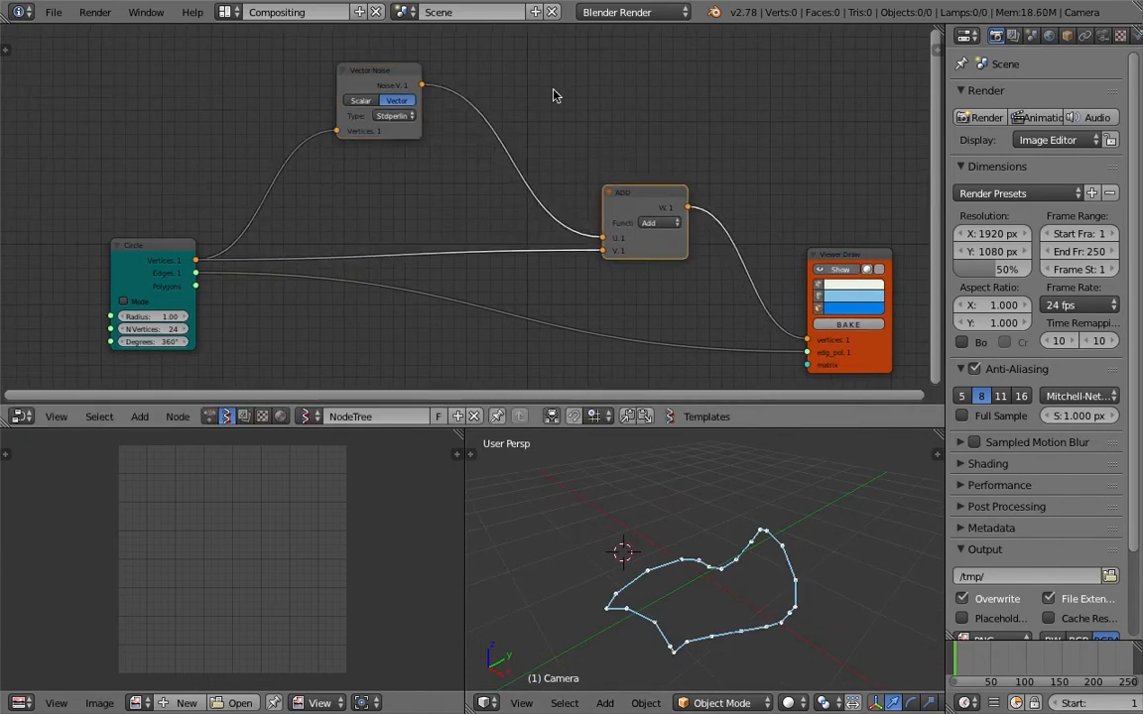
Insert a Vector out node on the link between the Vector Noise and ADD nodes.
{"action": "key", "text": "space"}
{"action": "type", "text": "vec"}
{"action": "key", "text": "Down"}
{"action": "key", "text": "Down"}
{"action": "key", "text": "Return"}
{"action": "left_click", "coordinate": [476, 89]}
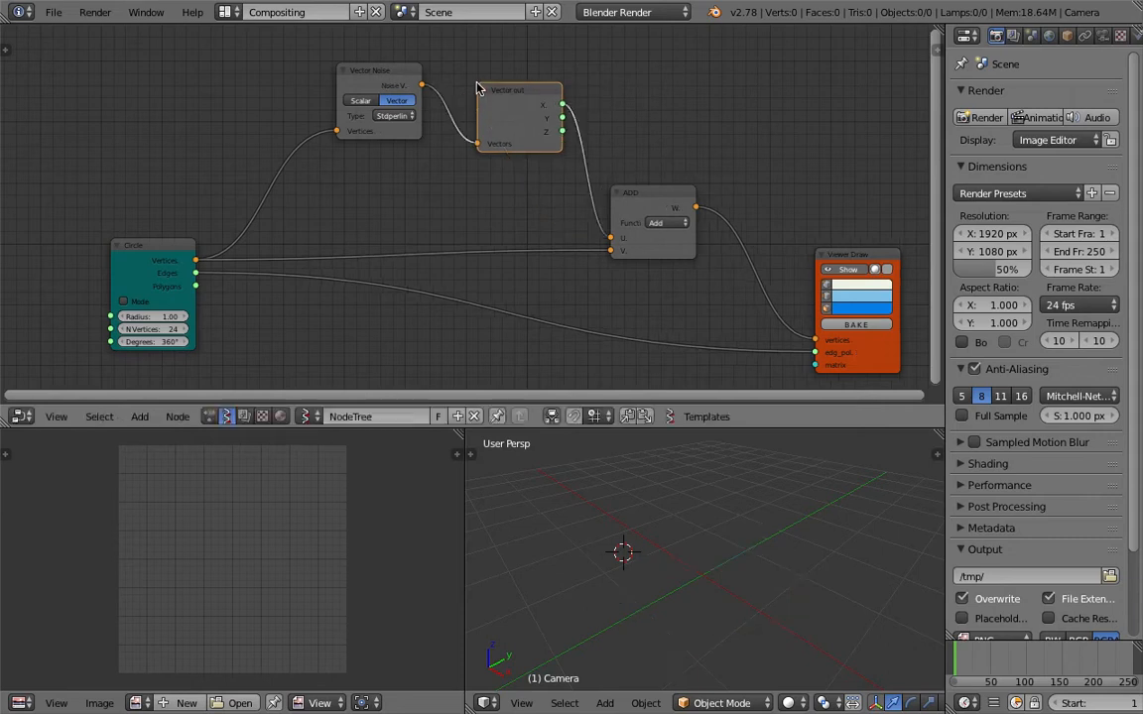
Insert a Vector in node between Vector out and ADD, and connect Vector out's Y to its Y input.
{"action": "key", "text": "space"}
{"action": "type", "text": "vec"}
{"action": "key", "text": "Down"}
{"action": "key", "text": "Return"}
{"action": "left_click", "coordinate": [581, 109]}
{"action": "left_click_drag", "start_coordinate": [563, 119], "coordinate": [613, 151]}
{"action": "middle_click_drag", "start_coordinate": [599, 159], "coordinate": [507, 140]}
{"action": "middle_click_drag", "start_coordinate": [631, 519], "coordinate": [598, 595]}
Try raising the Vector in node's Z value to about 1.08, and reset it to 0.
{"action": "scroll", "coordinate": [486, 198], "scroll_direction": "up", "scroll_amount": 4}
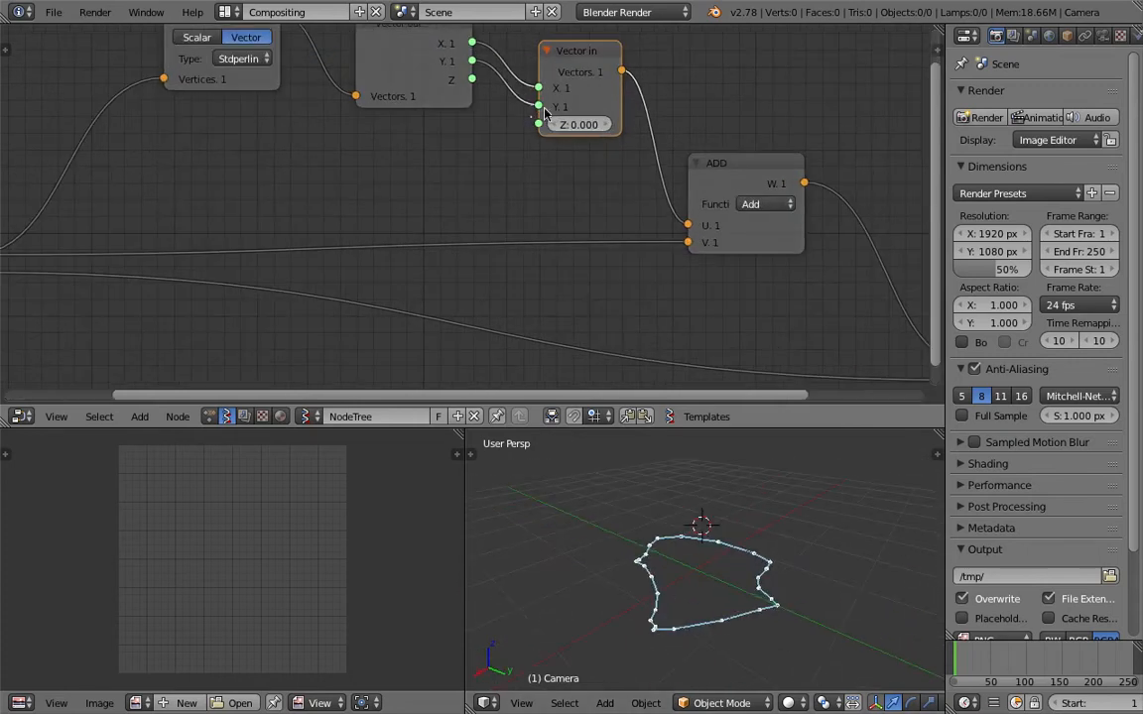
{"action": "left_click_drag", "start_coordinate": [582, 123], "coordinate": [630, 123]}
{"action": "left_click", "coordinate": [582, 123]}
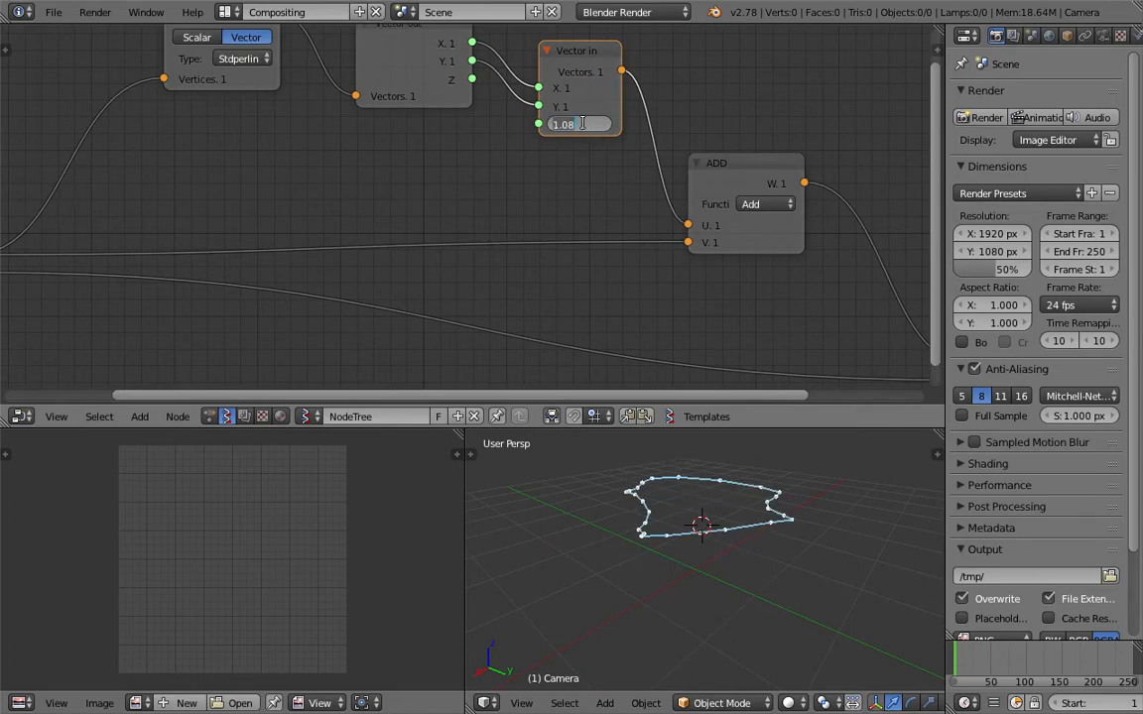
{"action": "type", "text": "0"}
{"action": "key", "text": "Return"}
Narrow the Vector out node and place it directly beside the Vector in node.
{"action": "scroll", "coordinate": [593, 134], "scroll_direction": "down", "scroll_amount": 4}
{"action": "left_click_drag", "start_coordinate": [559, 97], "coordinate": [545, 114]}
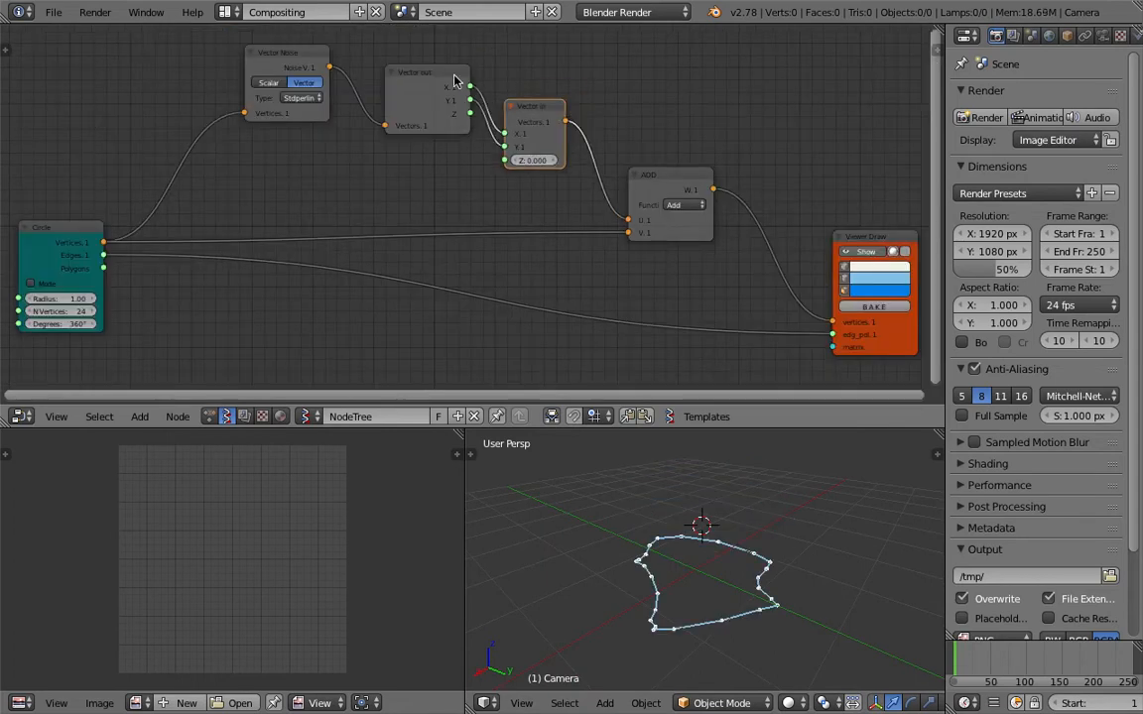
{"action": "left_click_drag", "start_coordinate": [454, 79], "coordinate": [454, 115]}
{"action": "key", "text": "h"}
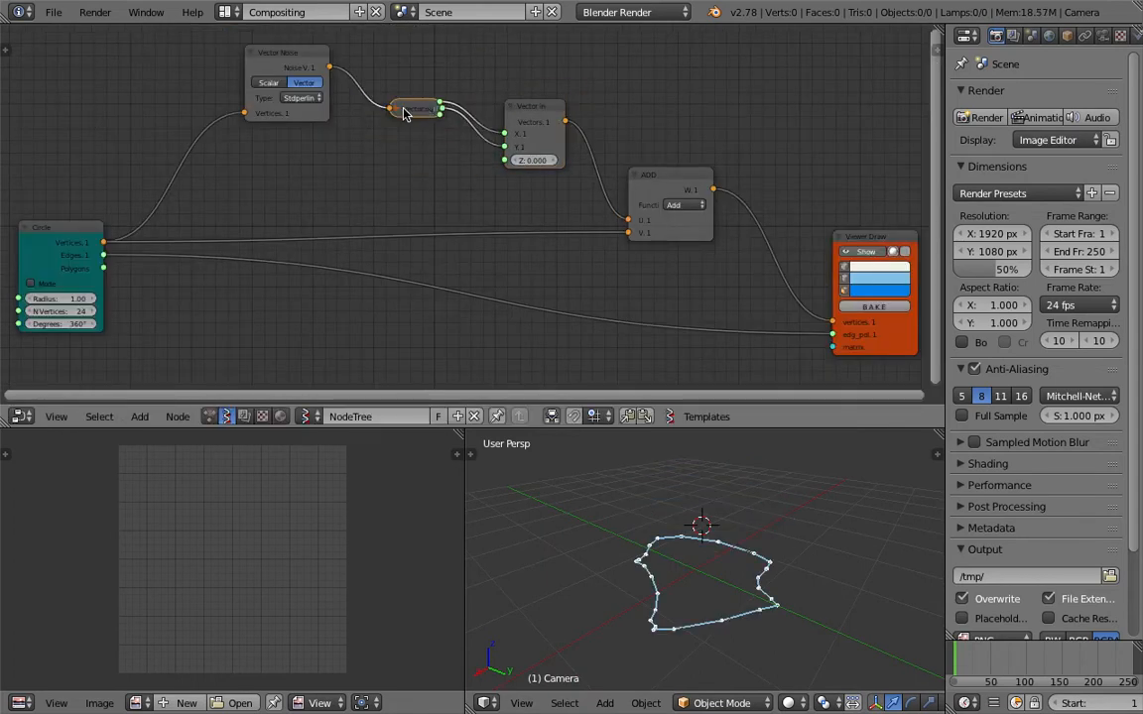
{"action": "key", "text": "h"}
{"action": "left_click_drag", "start_coordinate": [562, 111], "coordinate": [541, 95]}
{"action": "left_click_drag", "start_coordinate": [398, 109], "coordinate": [419, 110]}
{"action": "left_click_drag", "start_coordinate": [533, 110], "coordinate": [534, 120]}
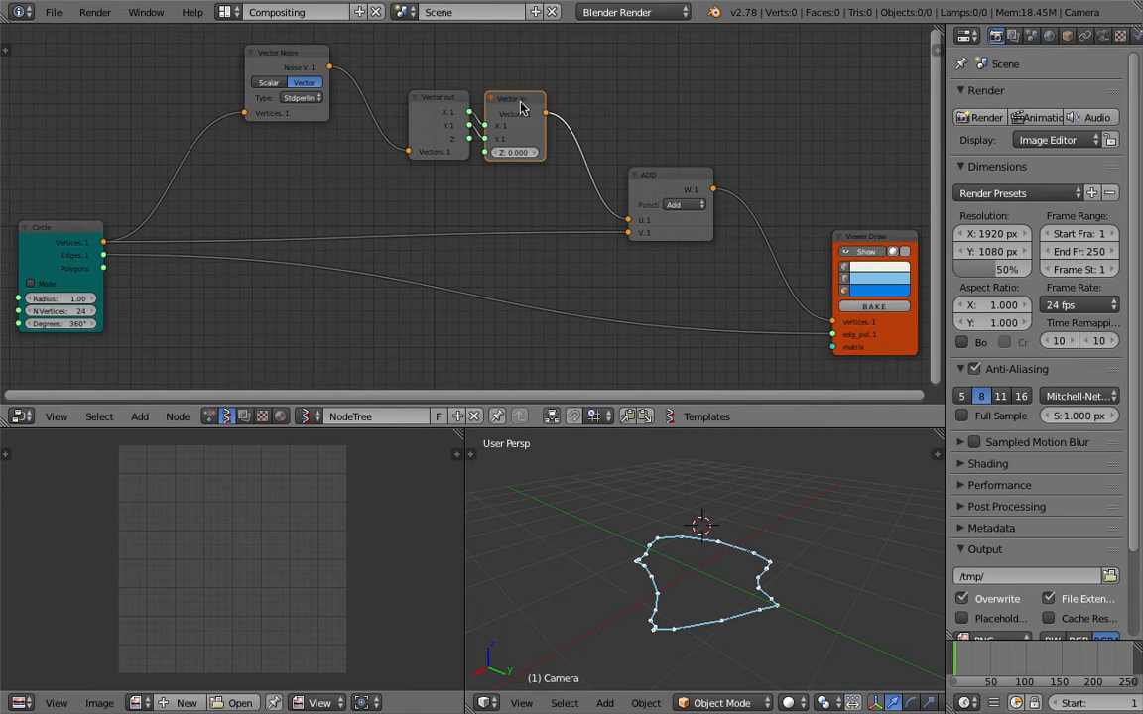
Group the Vector out and Vector in nodes in a frame and save over the scene file.
{"action": "key", "text": "ctrl+j"}
{"action": "key", "text": "ctrl+s"}
{"action": "left_click", "coordinate": [461, 96]}
{"action": "scroll", "coordinate": [486, 119], "scroll_direction": "down", "scroll_amount": 1}
{"action": "middle_click_drag", "start_coordinate": [497, 124], "coordinate": [506, 101]}
{"action": "key", "text": "ctrl+s"}
{"action": "left_click", "coordinate": [507, 112]}
Move the Vector Noise and Circle nodes farther from the frame and save over the scene file.
{"action": "left_click_drag", "start_coordinate": [307, 52], "coordinate": [294, 62]}
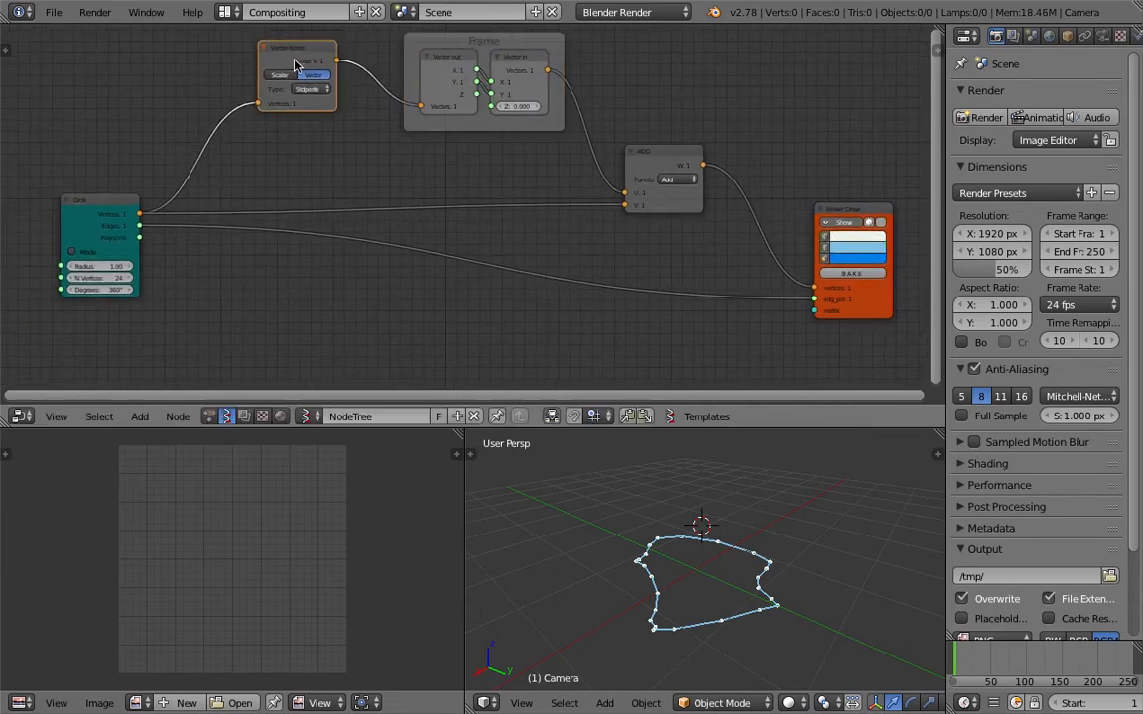
{"action": "middle_click_drag", "start_coordinate": [144, 206], "coordinate": [322, 176]}
{"action": "left_click_drag", "start_coordinate": [293, 176], "coordinate": [228, 185]}
{"action": "scroll", "coordinate": [486, 228], "scroll_direction": "down", "scroll_amount": 1}
{"action": "scroll", "coordinate": [486, 232], "scroll_direction": "down", "scroll_amount": 2}
{"action": "middle_click_drag", "start_coordinate": [486, 232], "coordinate": [355, 229]}
{"action": "key", "text": "ctrl+s"}
{"action": "left_click", "coordinate": [366, 233]}
Move the ADD node closer to the frame and check the displaced circle from several angles.
{"action": "middle_click_drag", "start_coordinate": [716, 578], "coordinate": [749, 595]}
{"action": "middle_click_drag", "start_coordinate": [607, 206], "coordinate": [591, 245]}
{"action": "scroll", "coordinate": [593, 238], "scroll_direction": "up", "scroll_amount": 2}
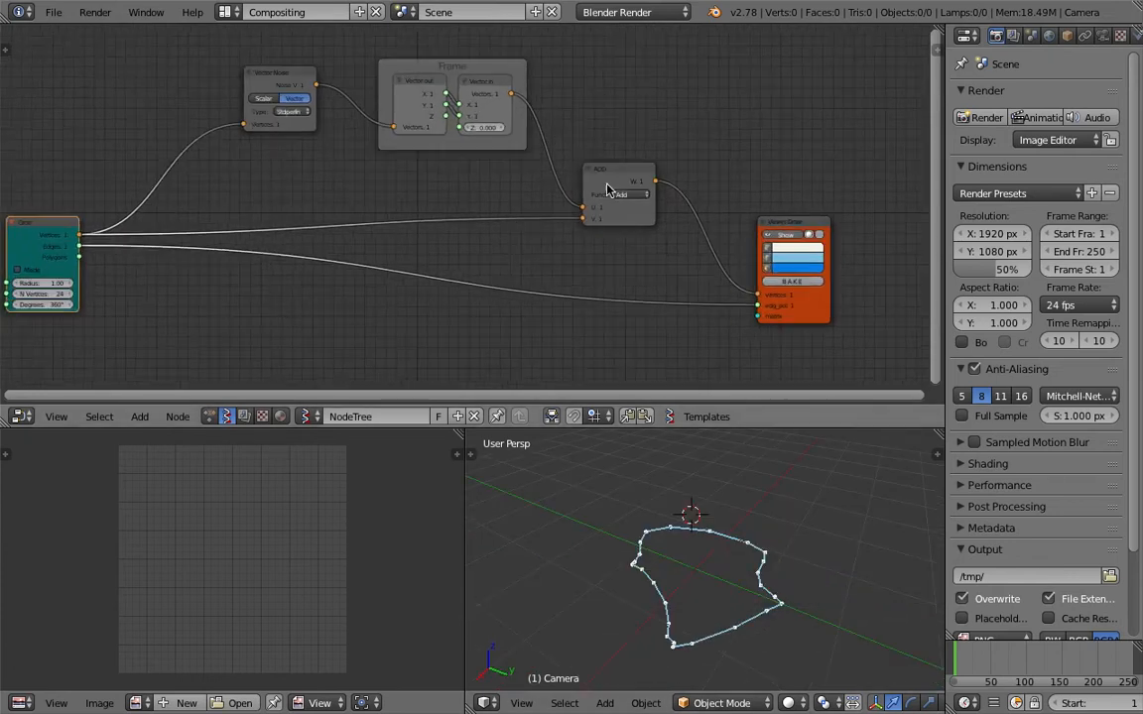
{"action": "left_click_drag", "start_coordinate": [607, 186], "coordinate": [592, 175]}
{"action": "middle_click_drag", "start_coordinate": [739, 561], "coordinate": [707, 620]}
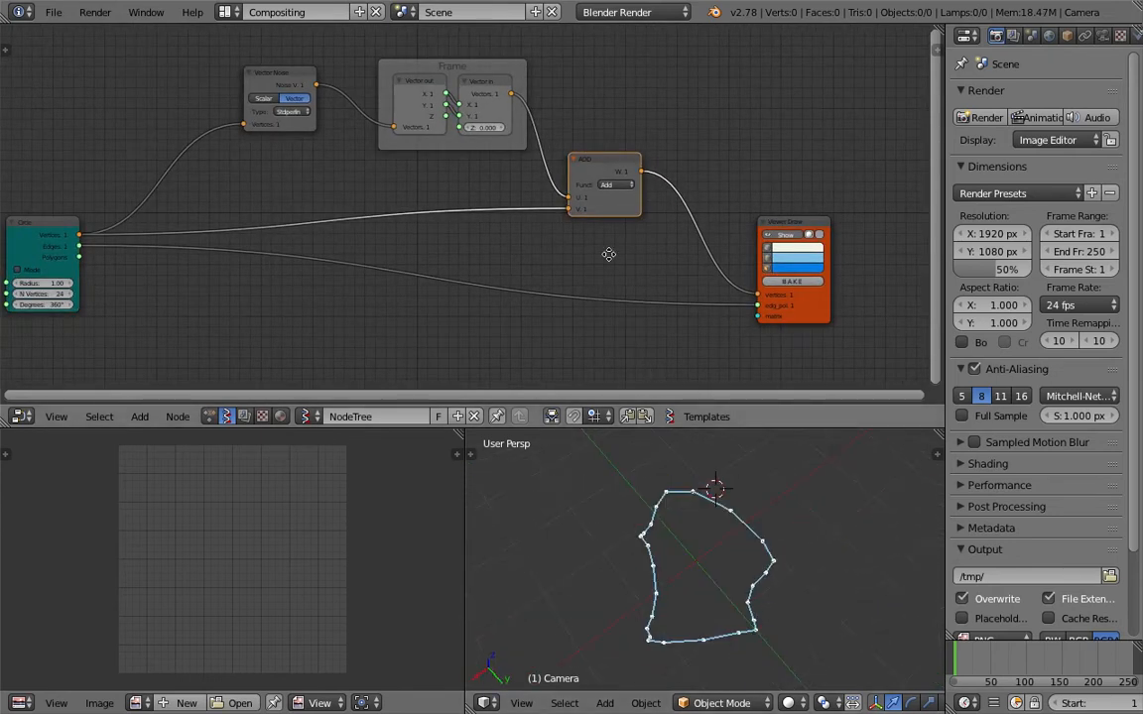
{"action": "middle_click_drag", "start_coordinate": [607, 253], "coordinate": [626, 249]}
{"action": "middle_click_drag", "start_coordinate": [819, 598], "coordinate": [607, 437]}
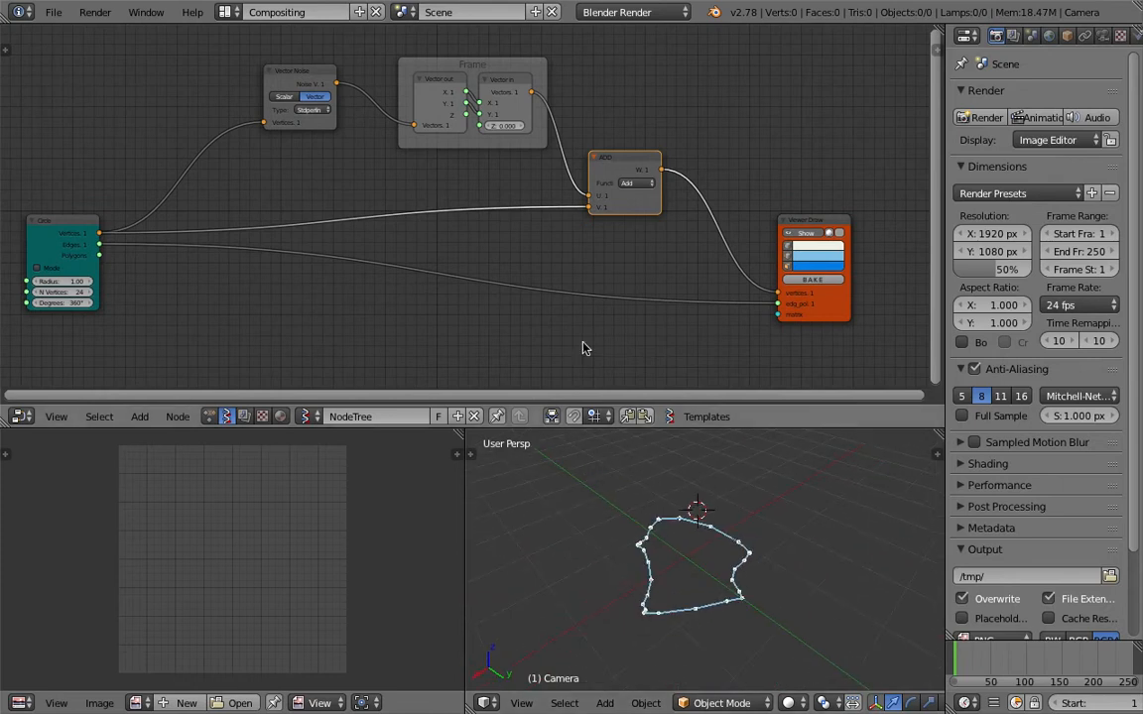
Move the ADD node farther back so it sits directly beneath the frame's output edge.
{"action": "middle_click_drag", "start_coordinate": [692, 439], "coordinate": [674, 444]}
{"action": "middle_click_drag", "start_coordinate": [686, 168], "coordinate": [668, 149]}
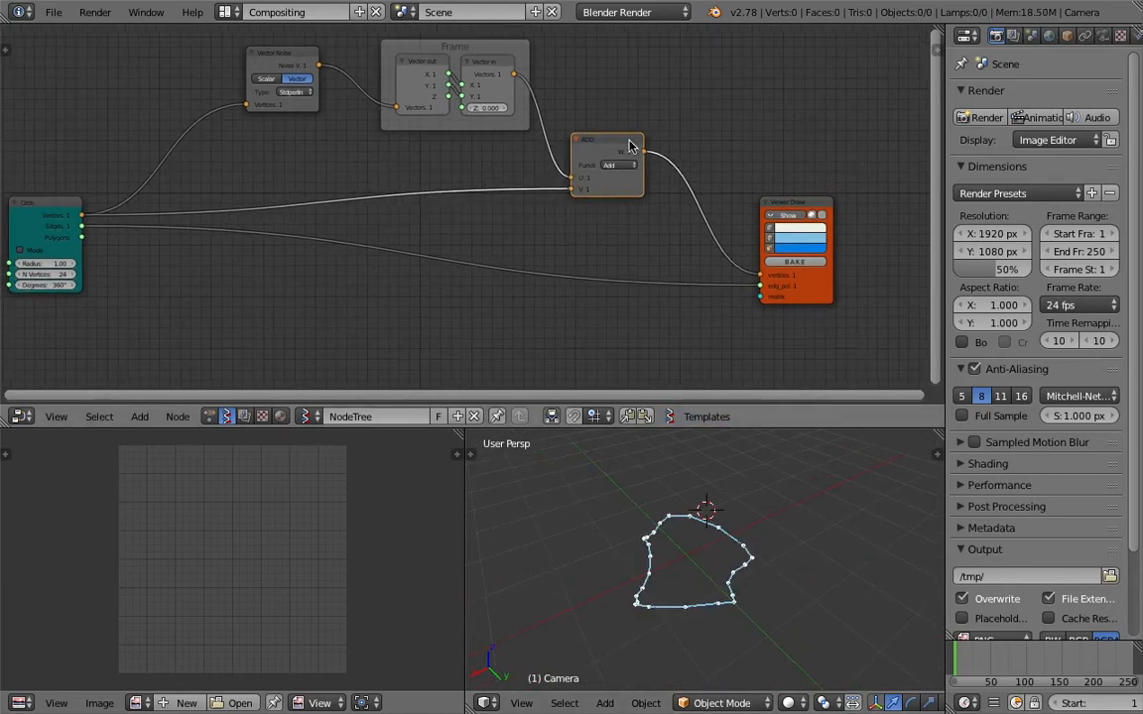
{"action": "left_click_drag", "start_coordinate": [628, 140], "coordinate": [600, 140]}
{"action": "middle_click_drag", "start_coordinate": [682, 119], "coordinate": [686, 118]}
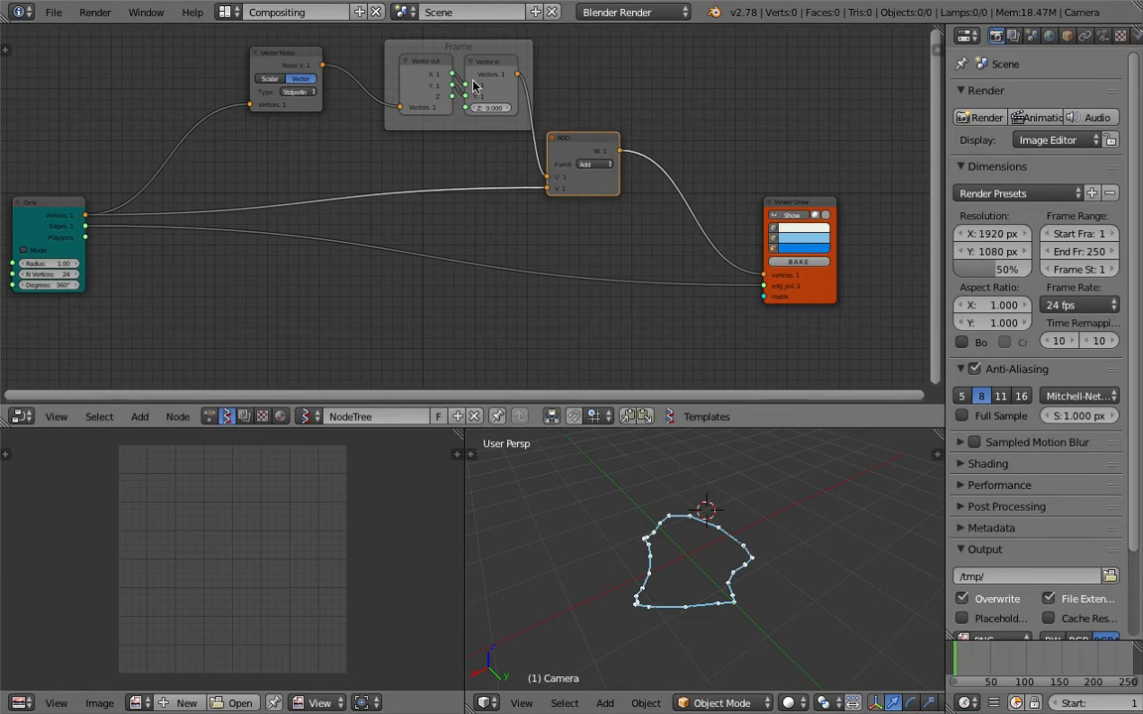
Insert a Vector Math node between the Vector Noise node and the frame and set its function to Multiply Scalar.
{"action": "key", "text": "shift+a"}
{"action": "left_click", "coordinate": [658, 79]}
{"action": "type", "text": "vector m"}
{"action": "key", "text": "Down"}
{"action": "key", "text": "Return"}
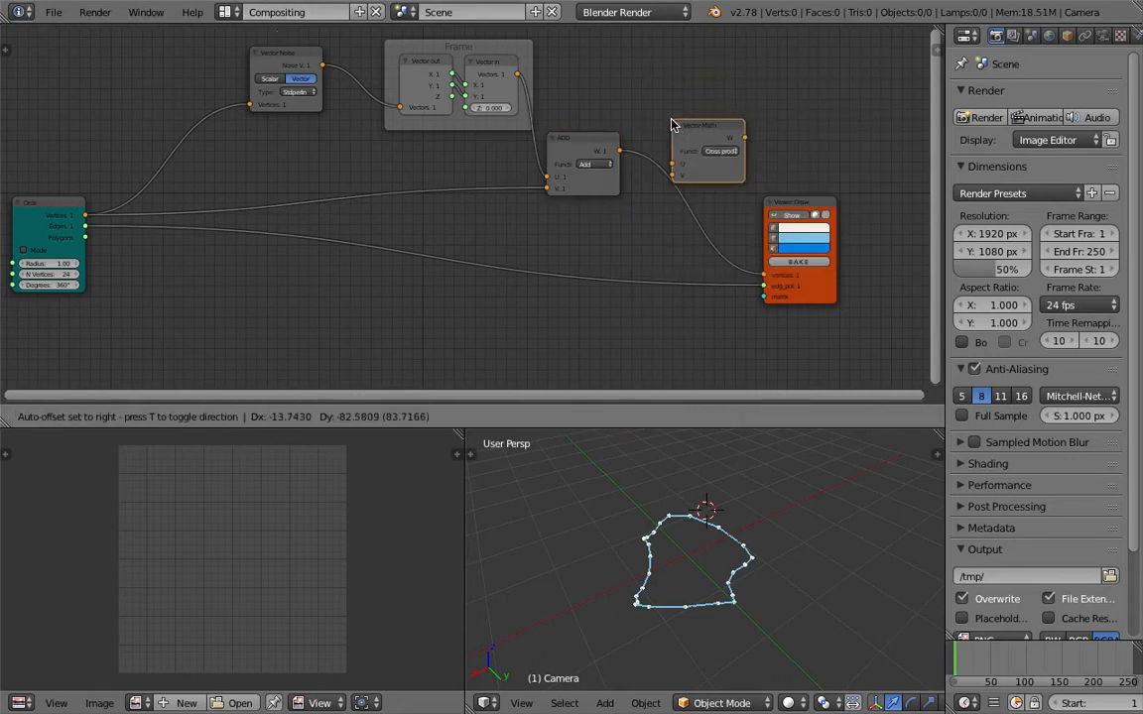
{"action": "left_click", "coordinate": [367, 80]}
{"action": "left_click", "coordinate": [402, 103]}
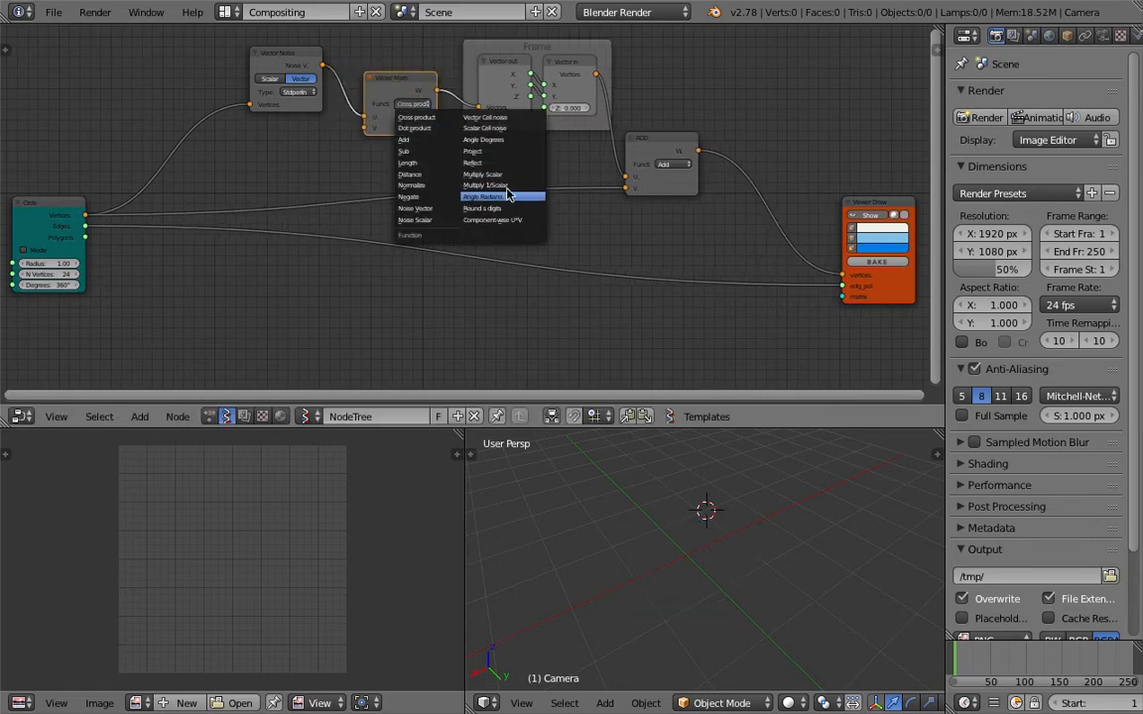
{"action": "left_click", "coordinate": [486, 174]}
Add a Float node set to 0.97 below the Vector Noise node and link it to the Multiply Scalar node's S input.
{"action": "middle_click_drag", "start_coordinate": [390, 96], "coordinate": [440, 122]}
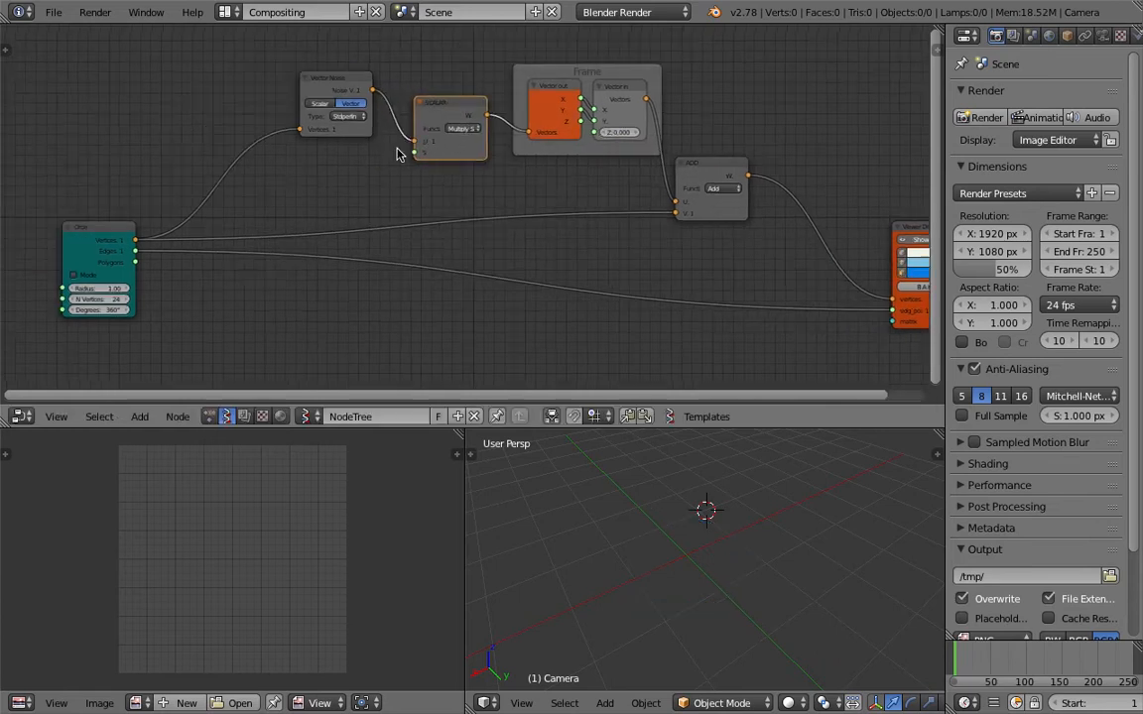
{"action": "left_click_drag", "start_coordinate": [319, 90], "coordinate": [289, 79]}
{"action": "key", "text": "shift+a"}
{"action": "left_click", "coordinate": [331, 146]}
{"action": "type", "text": "flo"}
{"action": "key", "text": "Down"}
{"action": "key", "text": "Return"}
{"action": "left_click", "coordinate": [319, 147]}
{"action": "left_click_drag", "start_coordinate": [372, 175], "coordinate": [333, 176]}
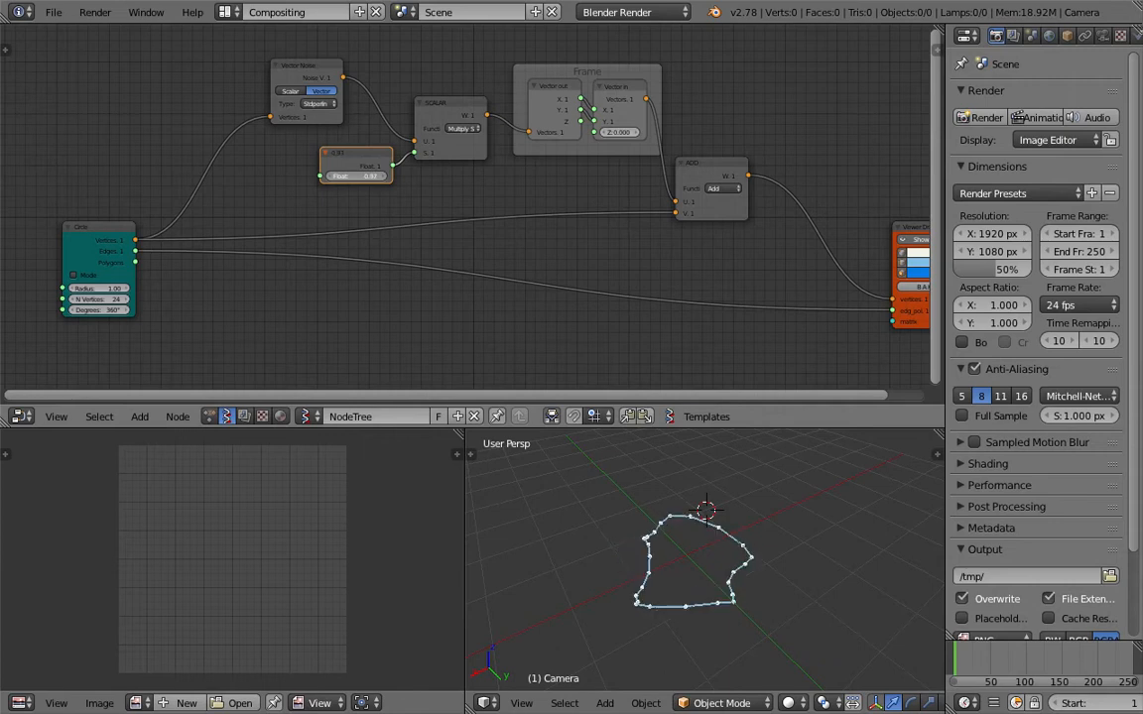
Set the Float node that scales the noise to 0.73.
{"action": "scroll", "coordinate": [696, 531], "scroll_direction": "up", "scroll_amount": 3}
{"action": "middle_click_drag", "start_coordinate": [700, 541], "coordinate": [736, 579]}
{"action": "middle_click_drag", "start_coordinate": [699, 615], "coordinate": [674, 593]}
{"action": "scroll", "coordinate": [673, 593], "scroll_direction": "down", "scroll_amount": 2}
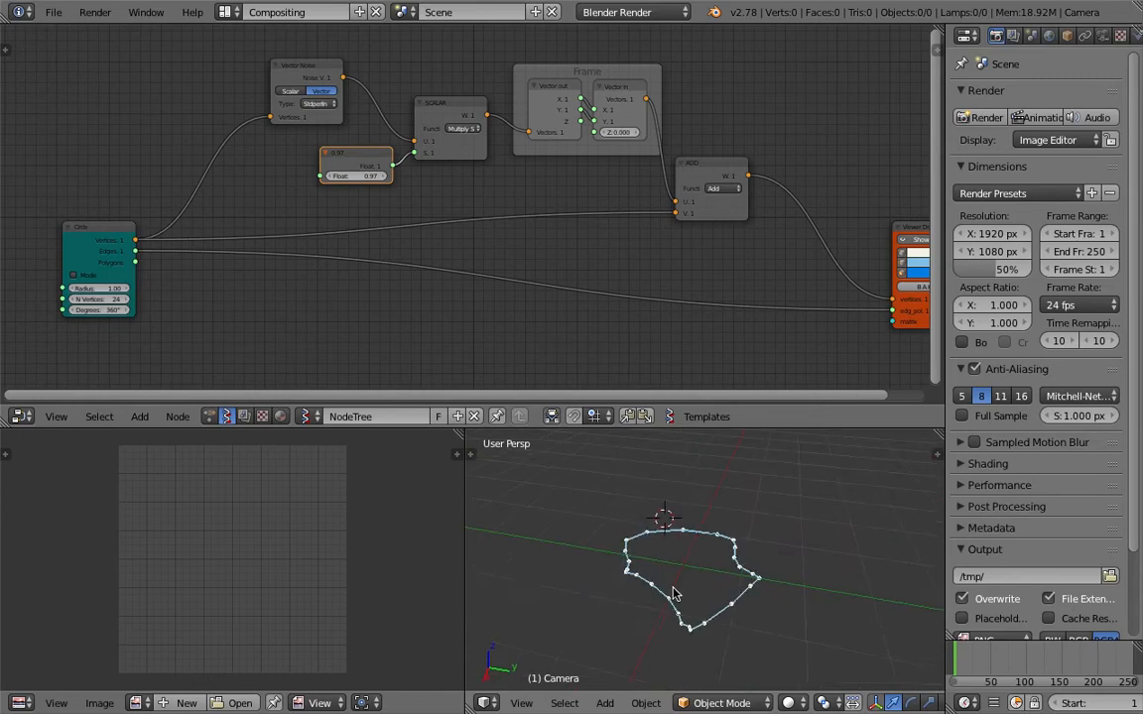
{"action": "left_click", "coordinate": [726, 504]}
{"action": "middle_click_drag", "start_coordinate": [799, 519], "coordinate": [706, 558]}
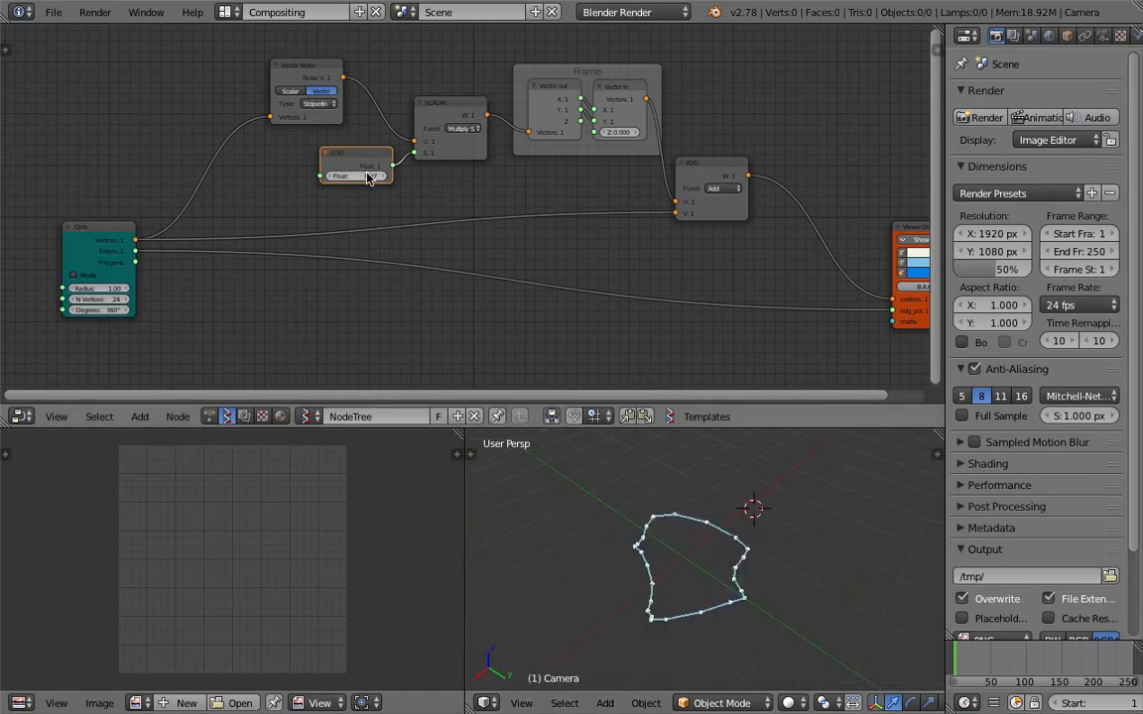
{"action": "middle_click_drag", "start_coordinate": [419, 189], "coordinate": [426, 188]}
{"action": "left_click_drag", "start_coordinate": [365, 176], "coordinate": [381, 176]}
Move the Circle node farther from the Vector Noise node to make room for another node.
{"action": "middle_click_drag", "start_coordinate": [149, 227], "coordinate": [210, 221]}
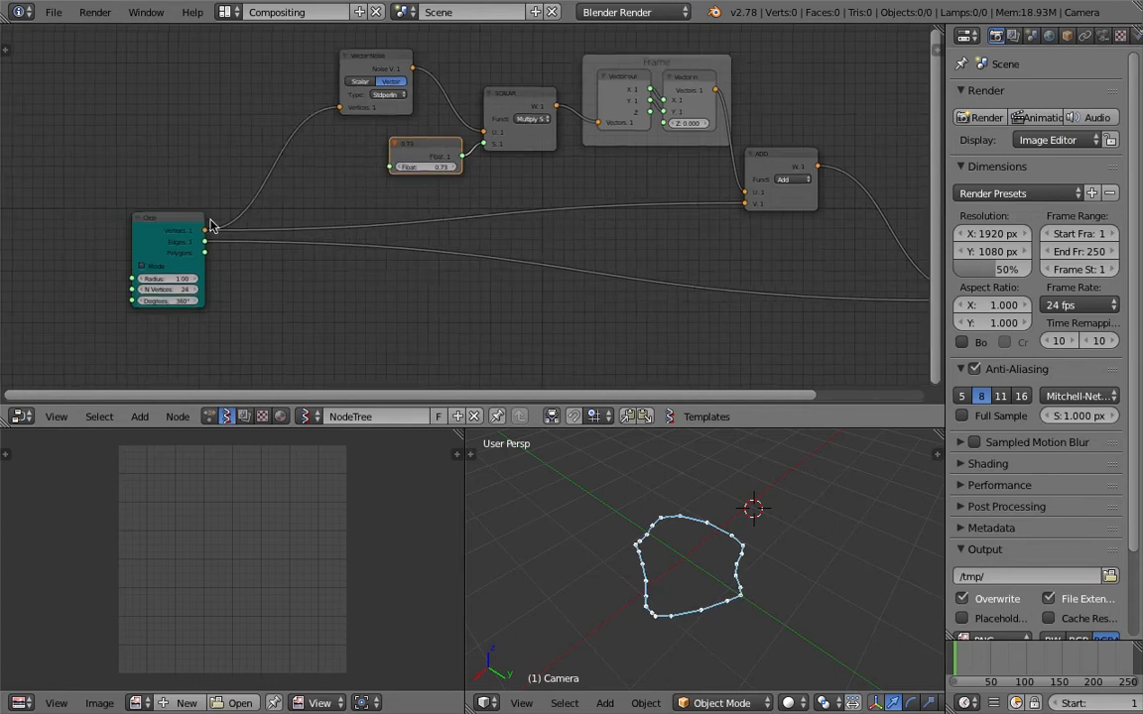
{"action": "left_click_drag", "start_coordinate": [188, 219], "coordinate": [64, 248]}
{"action": "middle_click_drag", "start_coordinate": [375, 162], "coordinate": [419, 169]}
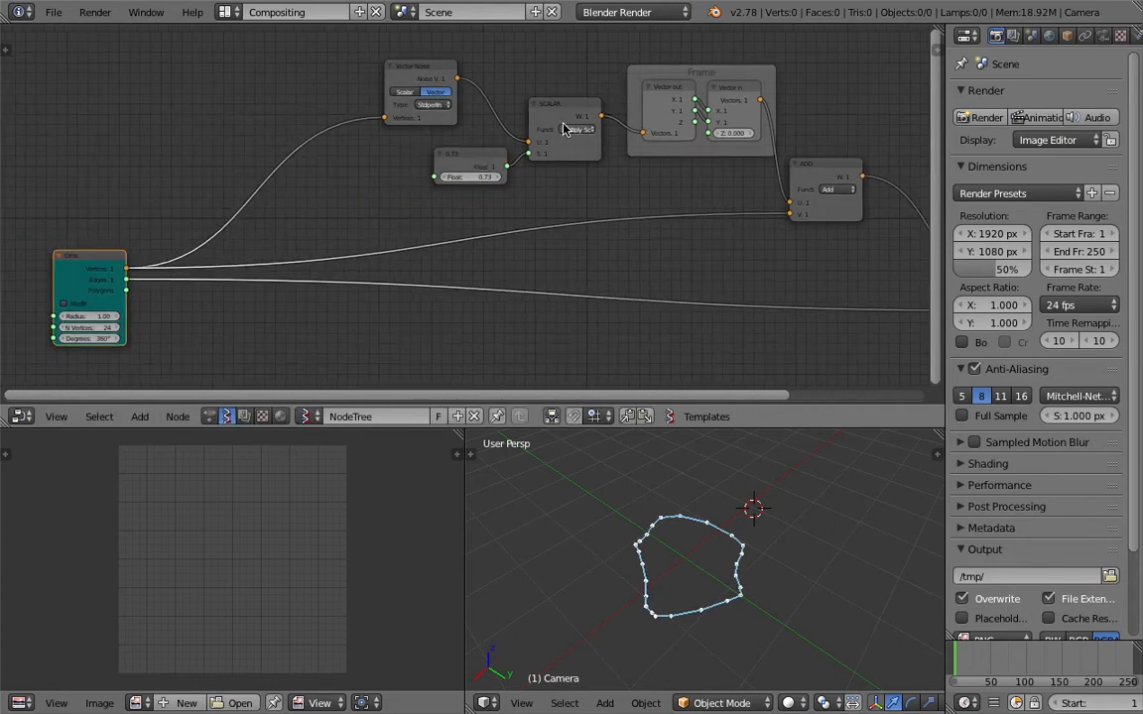
{"action": "left_click", "coordinate": [835, 169]}
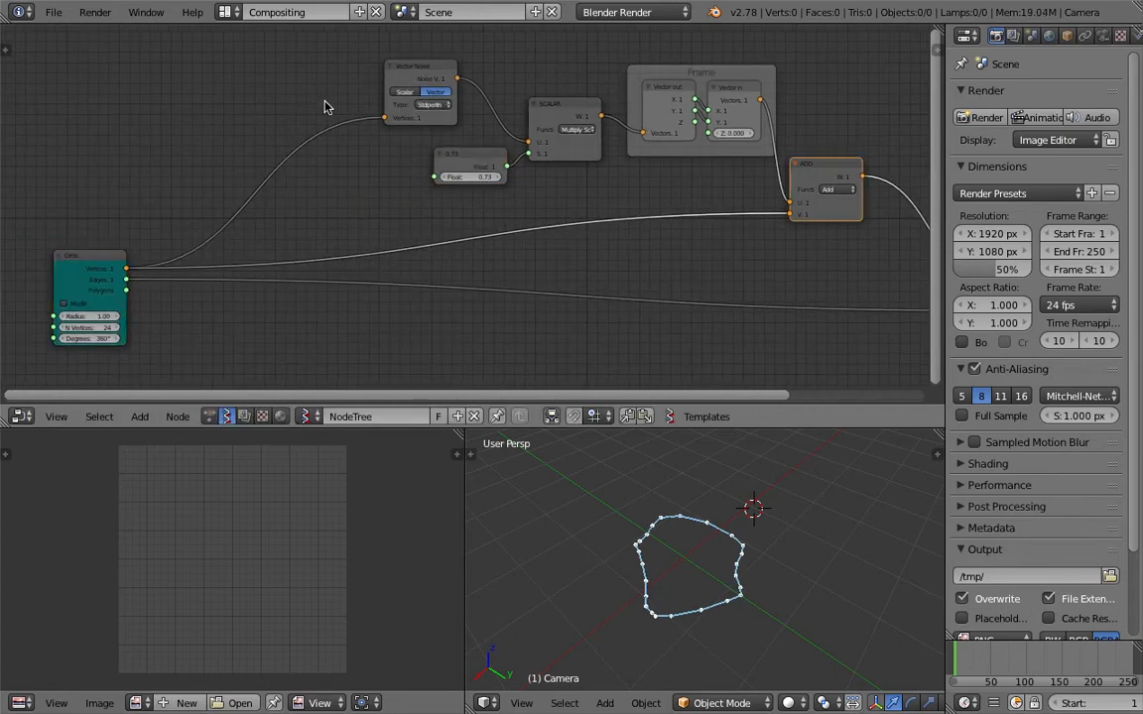
Insert a Vector Math node set to Add between the Circle and Vector Noise nodes and save over the scene file.
{"action": "key", "text": "shift+a"}
{"action": "left_click", "coordinate": [274, 87]}
{"action": "type", "text": "vec"}
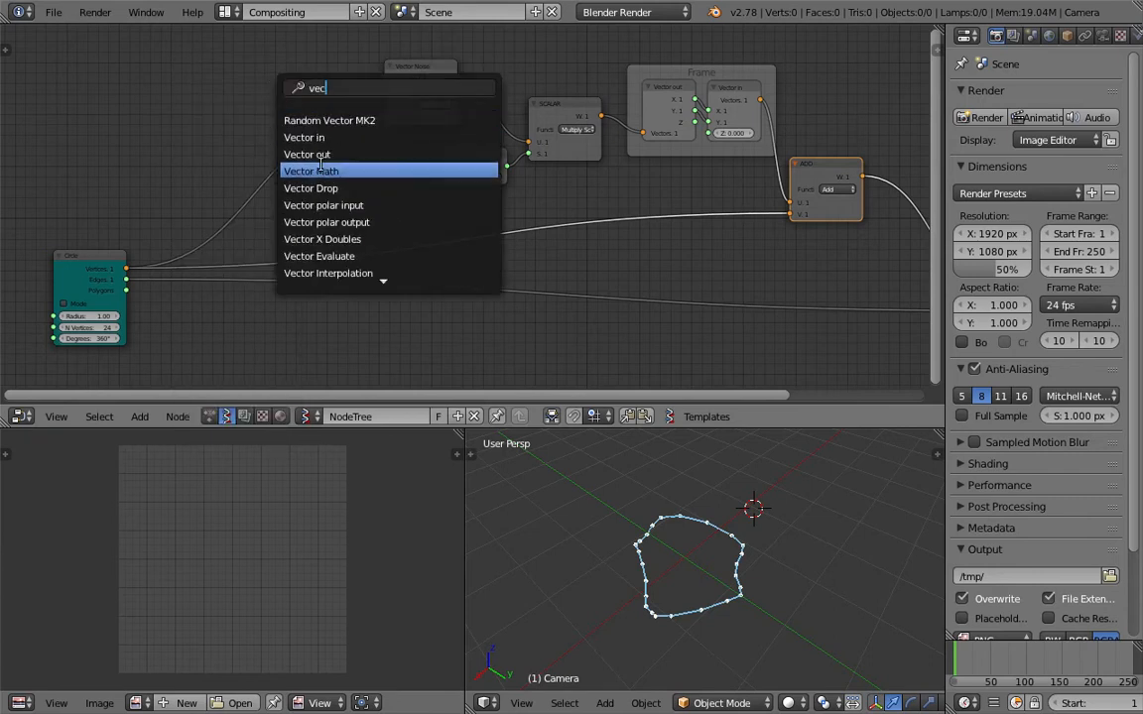
{"action": "left_click", "coordinate": [321, 165]}
{"action": "left_click", "coordinate": [253, 146]}
{"action": "left_click", "coordinate": [303, 172]}
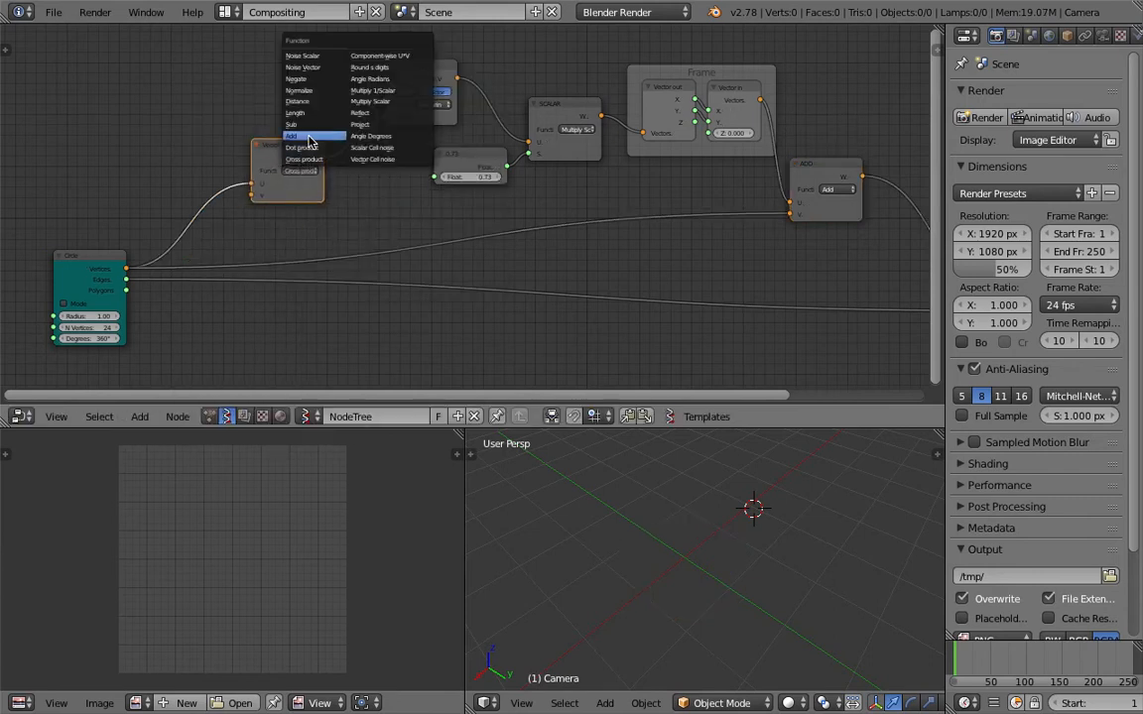
{"action": "left_click", "coordinate": [309, 137]}
{"action": "middle_click_drag", "start_coordinate": [150, 100], "coordinate": [255, 101]}
{"action": "key", "text": "ctrl+s"}
{"action": "left_click", "coordinate": [255, 100]}
Add a Vector in node above the Circle node and connect it to the V input of the new ADD node.
{"action": "key", "text": "shift+a"}
{"action": "left_click", "coordinate": [260, 103]}
{"action": "type", "text": "vec"}
{"action": "left_click", "coordinate": [275, 148]}
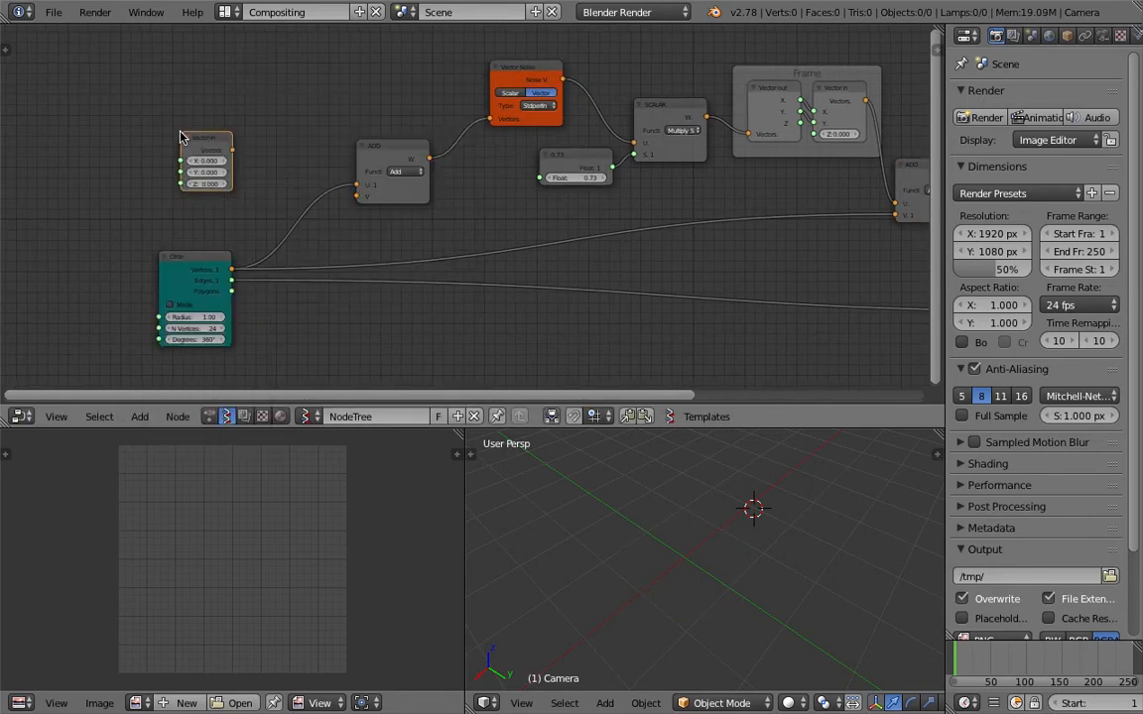
{"action": "left_click_drag", "start_coordinate": [234, 151], "coordinate": [355, 196]}
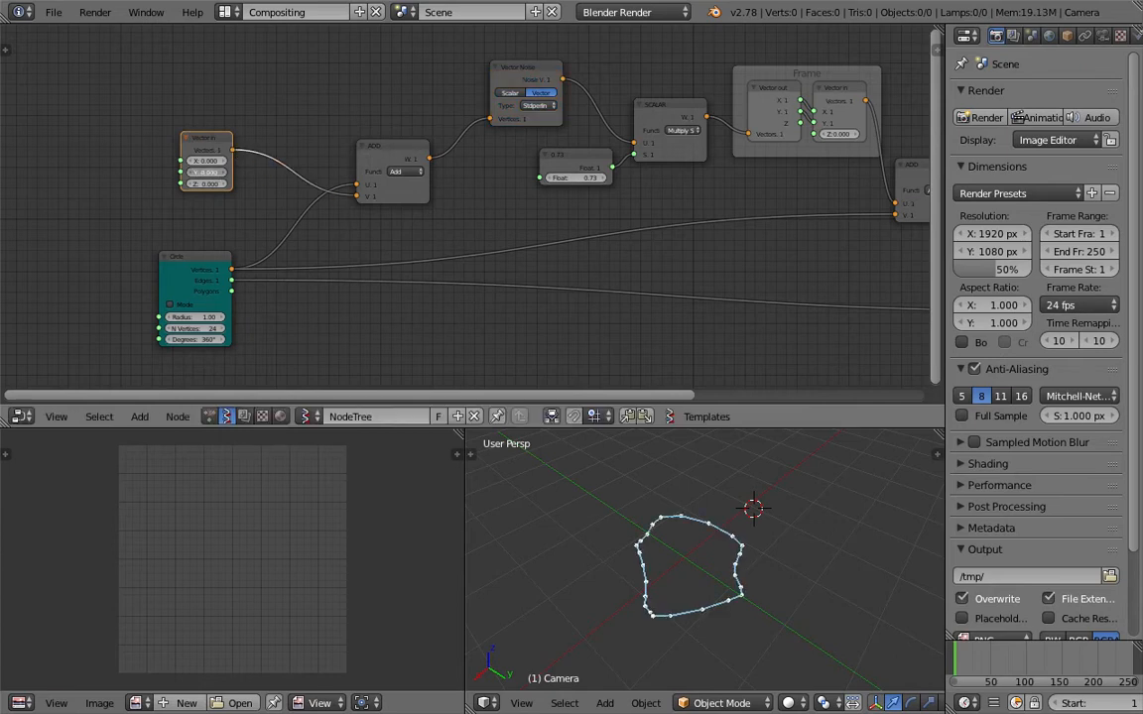
Set the new Vector in node to X 3.960, Y 6.450 and Z 8.310 to offset the noise, and save the scene.
{"action": "mouse_move", "coordinate": [206, 184]}
{"action": "left_mouse_down"}
{"action": "mouse_move", "coordinate": [208, 161]}
{"action": "mouse_move", "coordinate": [234, 169]}
{"action": "mouse_move", "coordinate": [219, 184]}
{"action": "left_mouse_up"}
{"action": "middle_click_drag", "start_coordinate": [759, 512], "coordinate": [791, 541]}
{"action": "key", "text": "super+s"}
{"action": "left_click", "coordinate": [778, 544]}
Save the scene as a new file.
{"action": "left_click", "coordinate": [54, 12]}
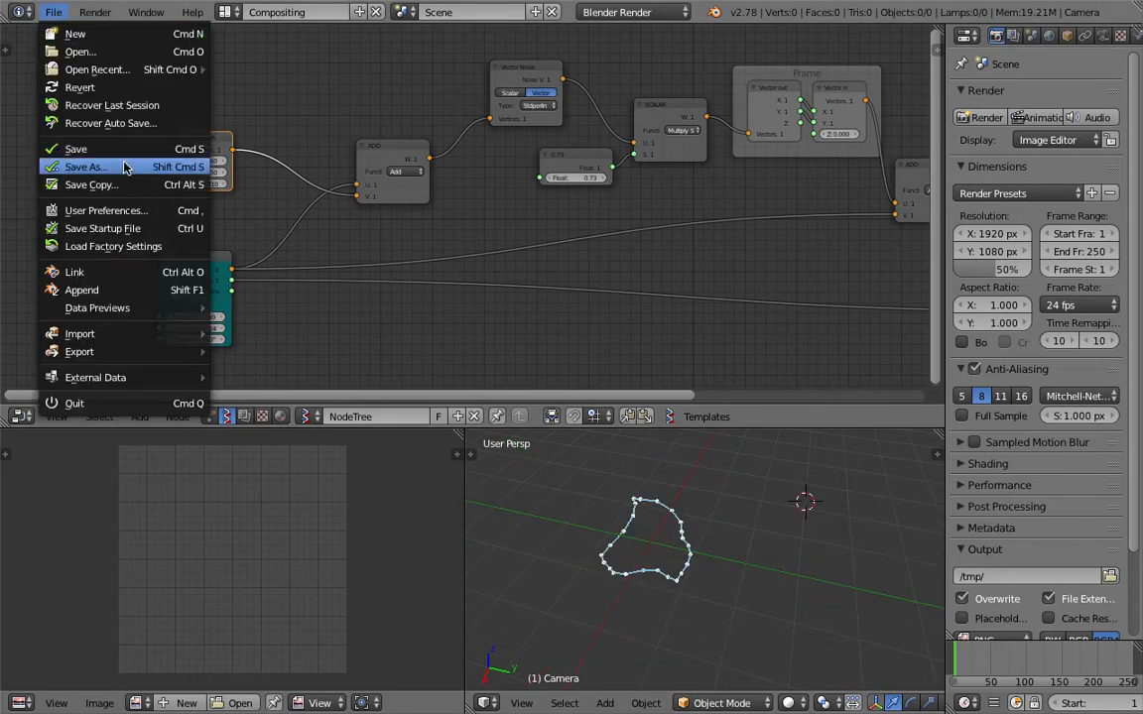
{"action": "left_click", "coordinate": [86, 166]}
{"action": "left_click", "coordinate": [1011, 80]}
{"action": "left_click", "coordinate": [1041, 58]}
Shrink the Properties area to a thin strip and fit the whole node tree in the widened node editor.
{"action": "key", "text": "Home"}
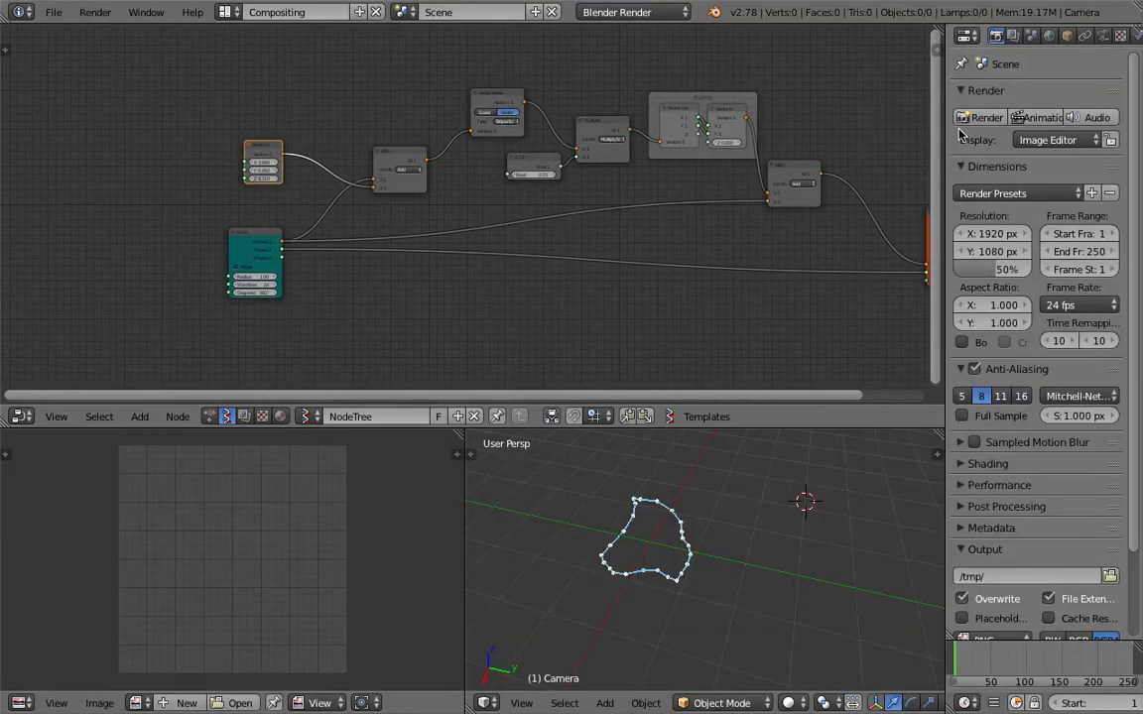
{"action": "left_click_drag", "start_coordinate": [948, 131], "coordinate": [1139, 133]}
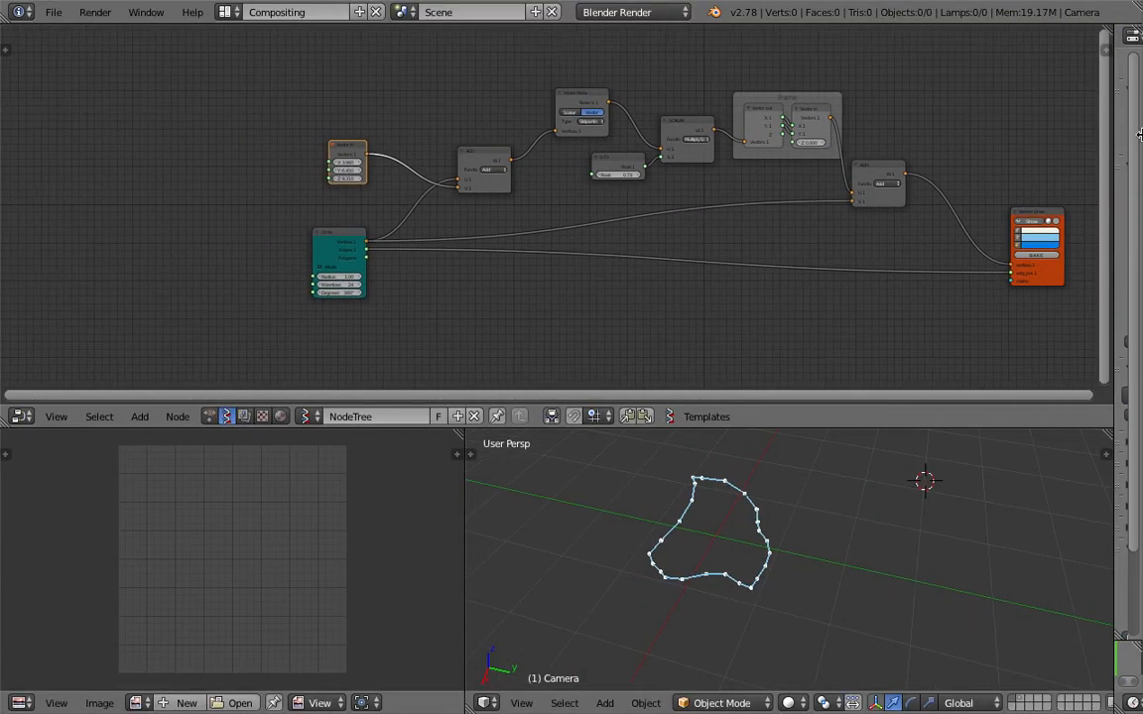
{"action": "key", "text": "Home"}
Move the Viewer Draw node closer to the final ADD node and save over the scene file.
{"action": "left_click_drag", "start_coordinate": [982, 230], "coordinate": [898, 202]}
{"action": "left_click_drag", "start_coordinate": [807, 173], "coordinate": [812, 163]}
{"action": "key", "text": "ctrl+s"}
{"action": "left_click", "coordinate": [815, 166]}
Examine the node network from the Circle node through to the Viewer Draw node's inputs.
{"action": "middle_click_drag", "start_coordinate": [700, 554], "coordinate": [708, 578]}
{"action": "middle_click_drag", "start_coordinate": [352, 285], "coordinate": [355, 271]}
{"action": "left_click_drag", "start_coordinate": [188, 244], "coordinate": [158, 231]}
{"action": "middle_click_drag", "start_coordinate": [275, 240], "coordinate": [276, 230]}
{"action": "scroll", "coordinate": [312, 233], "scroll_direction": "up", "scroll_amount": 2}
{"action": "left_click_drag", "start_coordinate": [940, 179], "coordinate": [930, 188]}
{"action": "scroll", "coordinate": [935, 285], "scroll_direction": "up", "scroll_amount": 2}
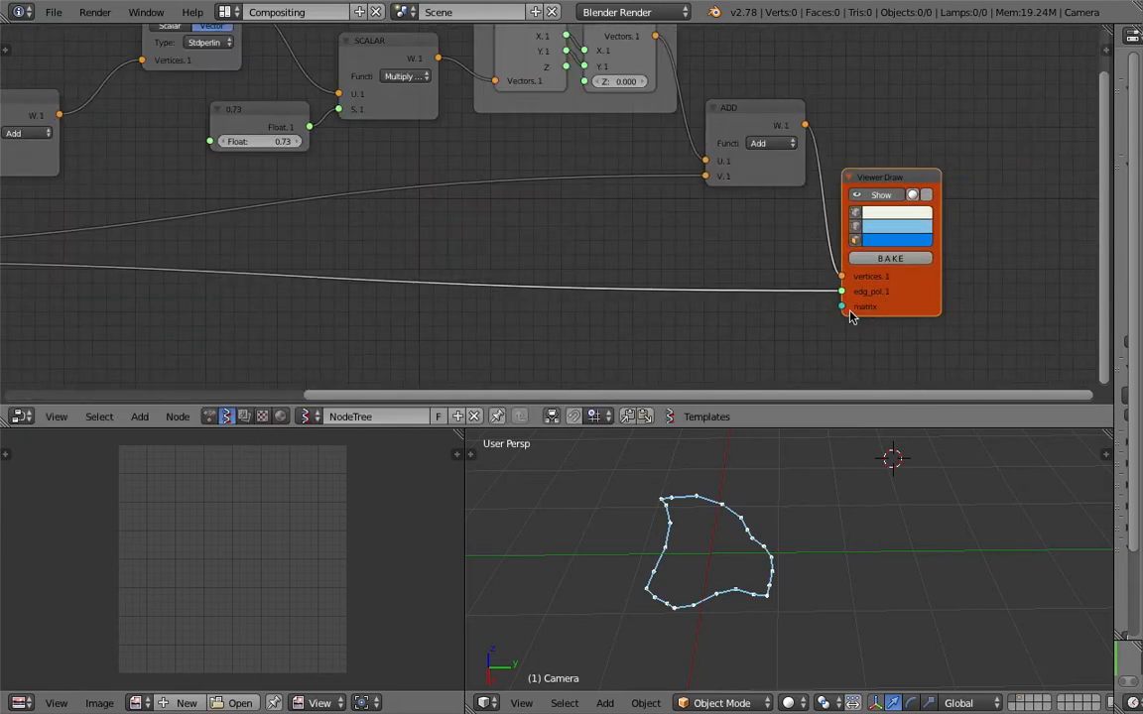
{"action": "scroll", "coordinate": [754, 310], "scroll_direction": "down", "scroll_amount": 3}
{"action": "middle_click_drag", "start_coordinate": [526, 295], "coordinate": [650, 286]}
{"action": "scroll", "coordinate": [645, 285], "scroll_direction": "down", "scroll_amount": 2}
{"action": "middle_click_drag", "start_coordinate": [490, 268], "coordinate": [594, 264]}
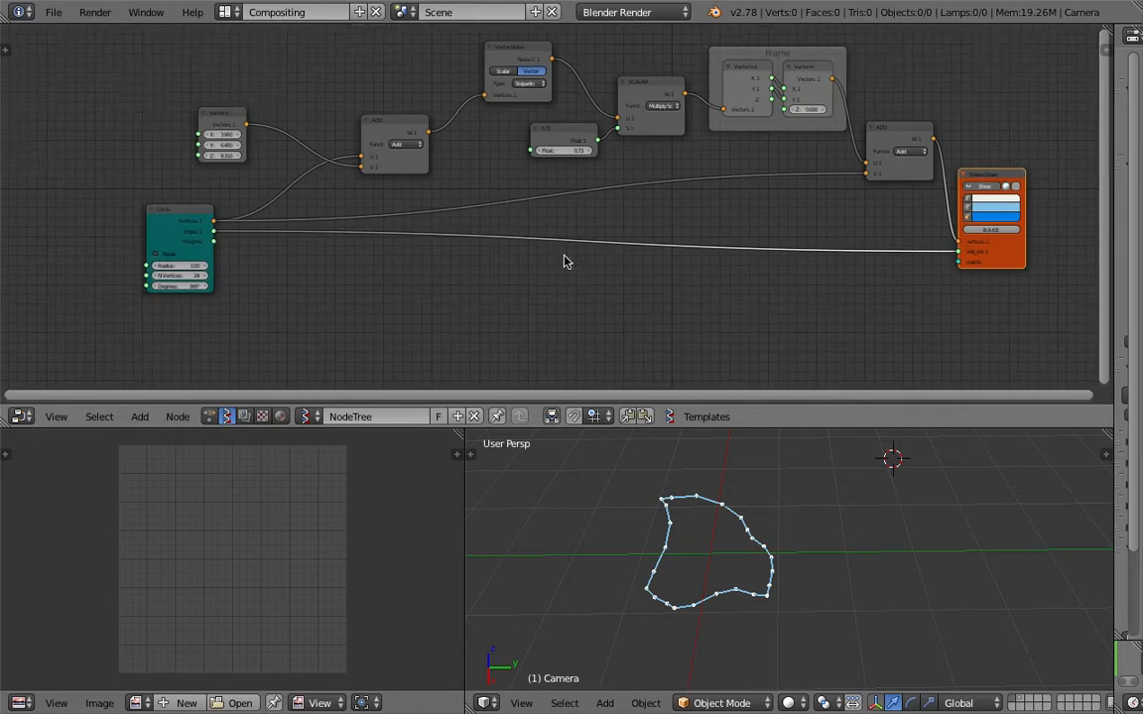
Reposition the Circle node below the Vector in node and save over the scene file.
{"action": "left_click_drag", "start_coordinate": [161, 214], "coordinate": [103, 217]}
{"action": "scroll", "coordinate": [192, 222], "scroll_direction": "up", "scroll_amount": 1}
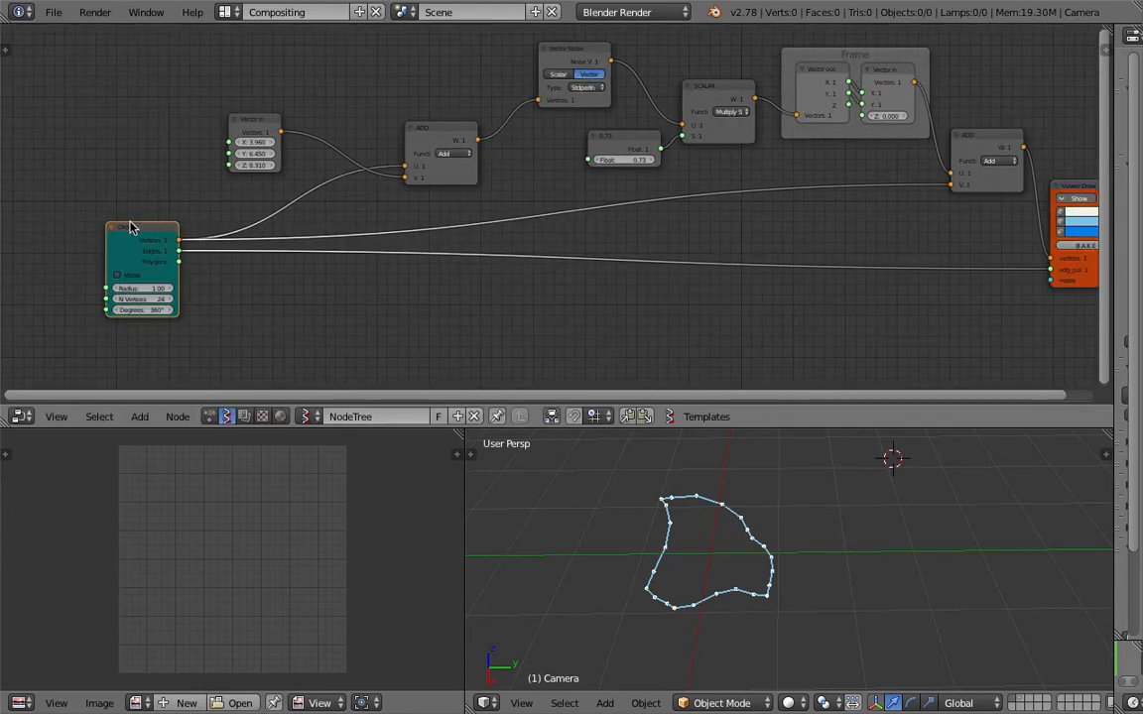
{"action": "left_click_drag", "start_coordinate": [169, 228], "coordinate": [228, 229]}
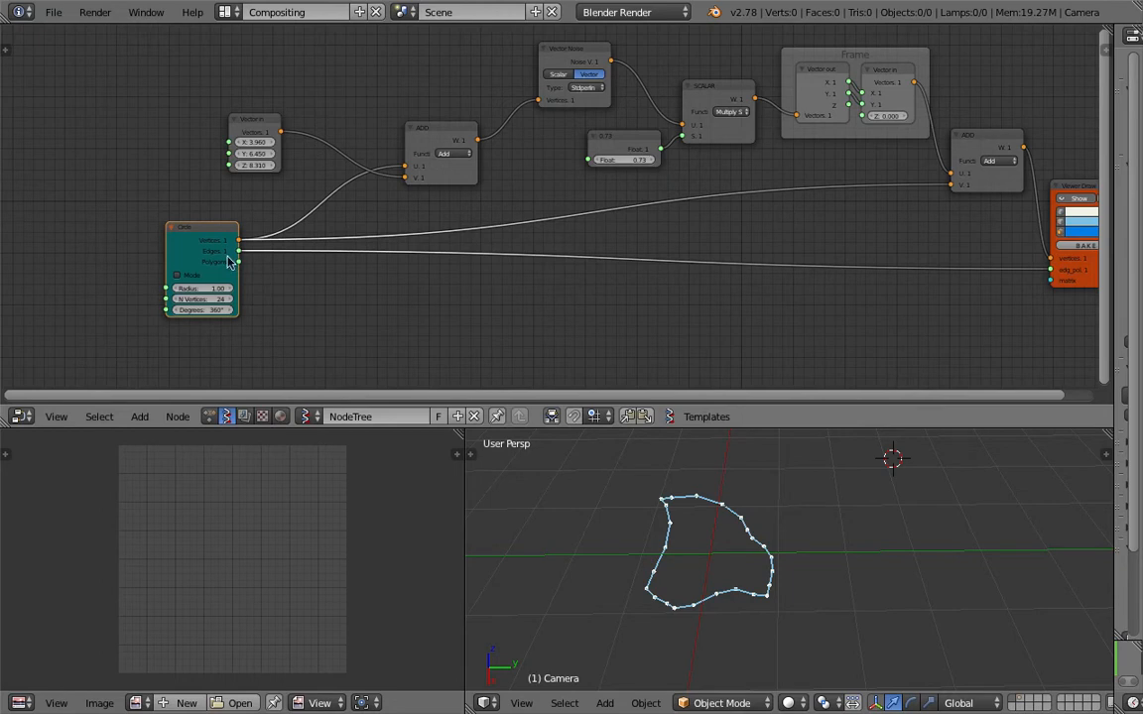
{"action": "middle_click_drag", "start_coordinate": [134, 244], "coordinate": [165, 203]}
{"action": "middle_click_drag", "start_coordinate": [184, 257], "coordinate": [242, 267]}
{"action": "key", "text": "ctrl+s"}
{"action": "left_click", "coordinate": [241, 270]}
{"action": "middle_click_drag", "start_coordinate": [1089, 276], "coordinate": [879, 280]}
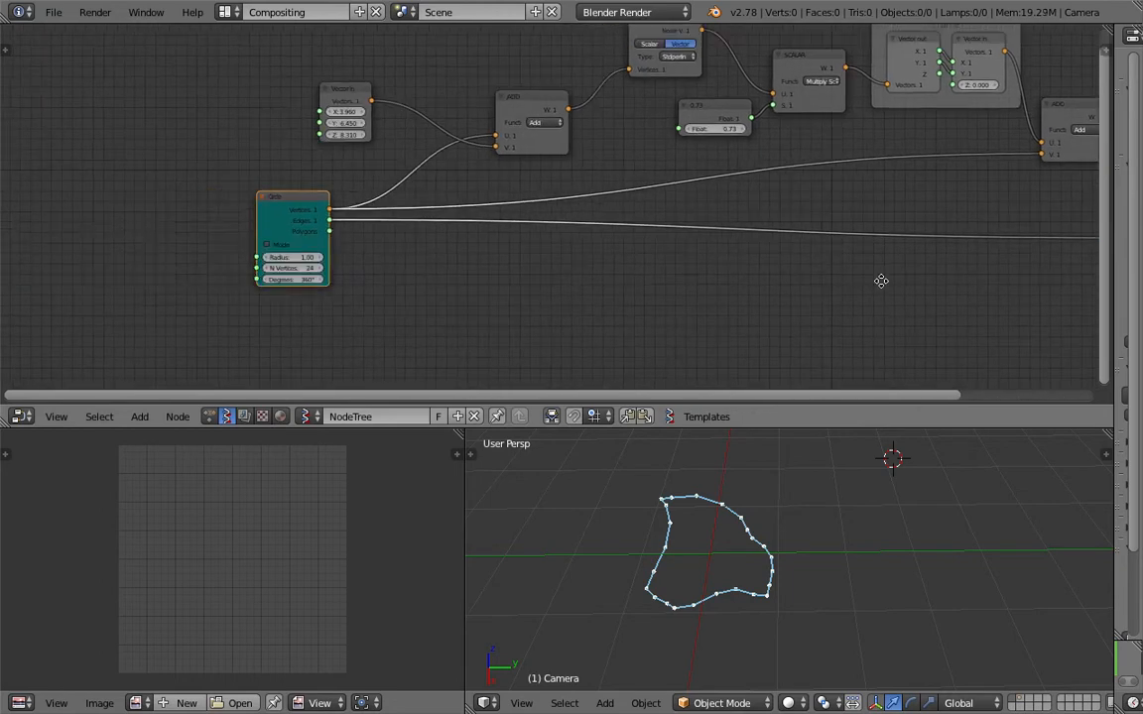
{"action": "middle_click_drag", "start_coordinate": [623, 263], "coordinate": [809, 253]}
{"action": "key", "text": "ctrl+s"}
{"action": "left_click", "coordinate": [764, 255]}
Add a Range Float node in front of the Circle node and switch it to Count mode.
{"action": "middle_click_drag", "start_coordinate": [170, 222], "coordinate": [263, 211]}
{"action": "scroll", "coordinate": [263, 212], "scroll_direction": "up", "scroll_amount": 2}
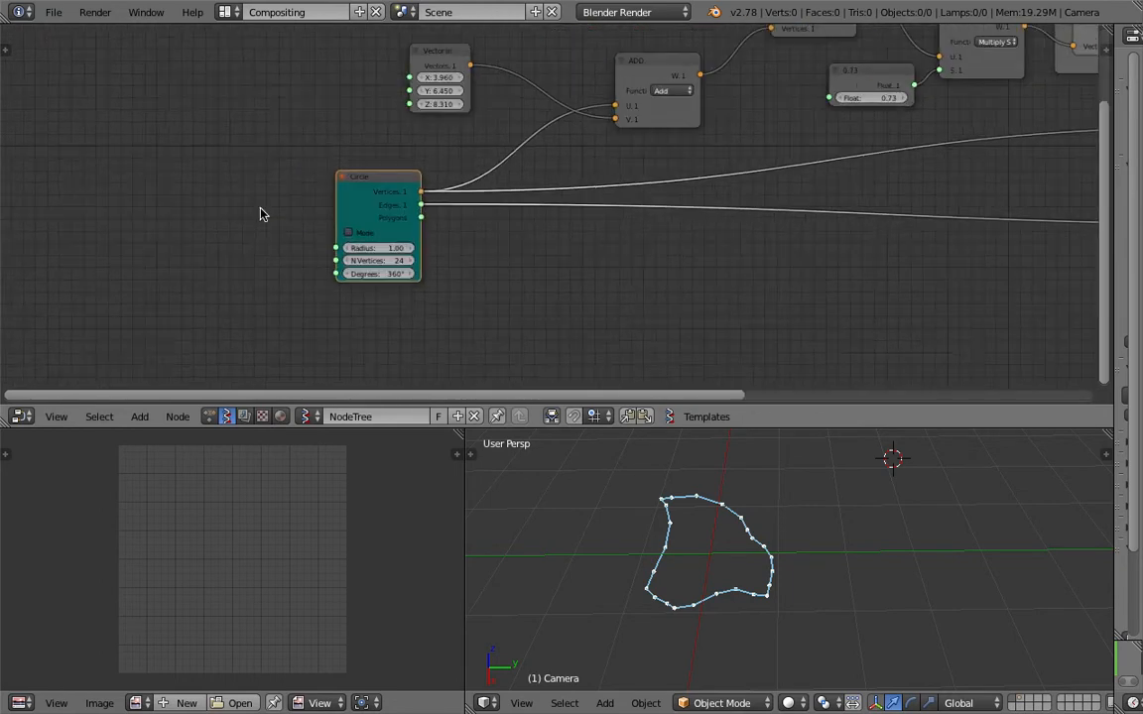
{"action": "key", "text": "ctrl+a"}
{"action": "type", "text": "range"}
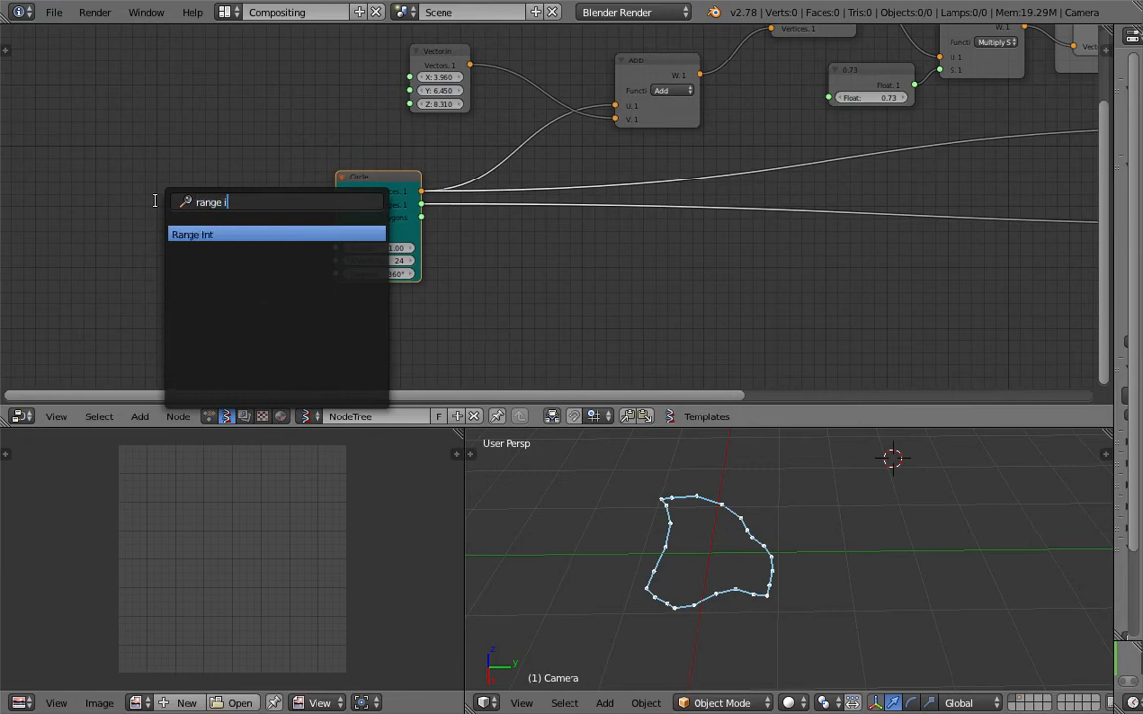
{"action": "key", "text": "Return"}
{"action": "left_click", "coordinate": [156, 207]}
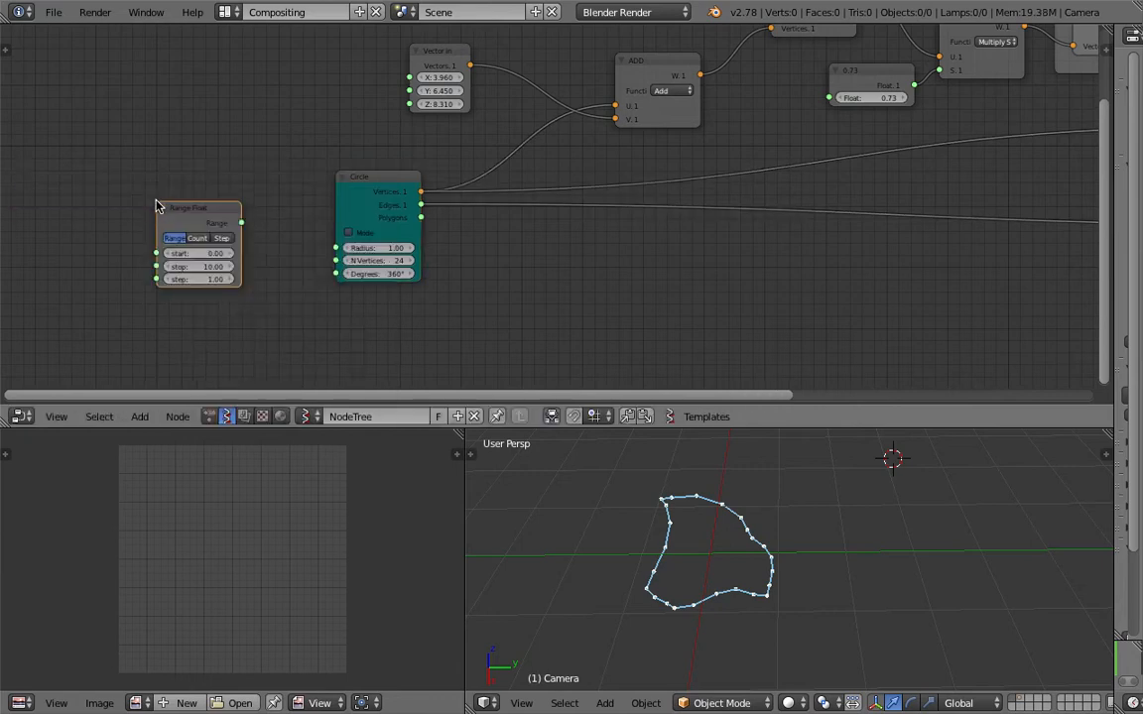
{"action": "scroll", "coordinate": [207, 265], "scroll_direction": "up", "scroll_amount": 1}
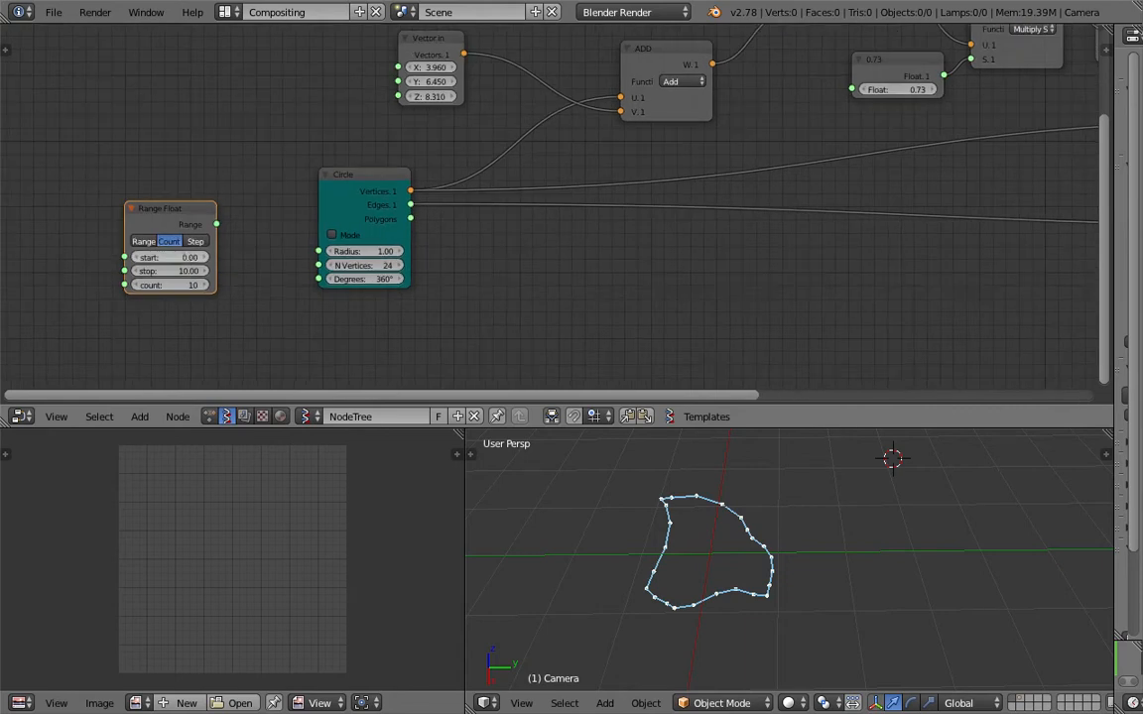
Start the float range at 0.90 and link its output to the Circle node's Radius input.
{"action": "left_click_drag", "start_coordinate": [216, 224], "coordinate": [222, 227]}
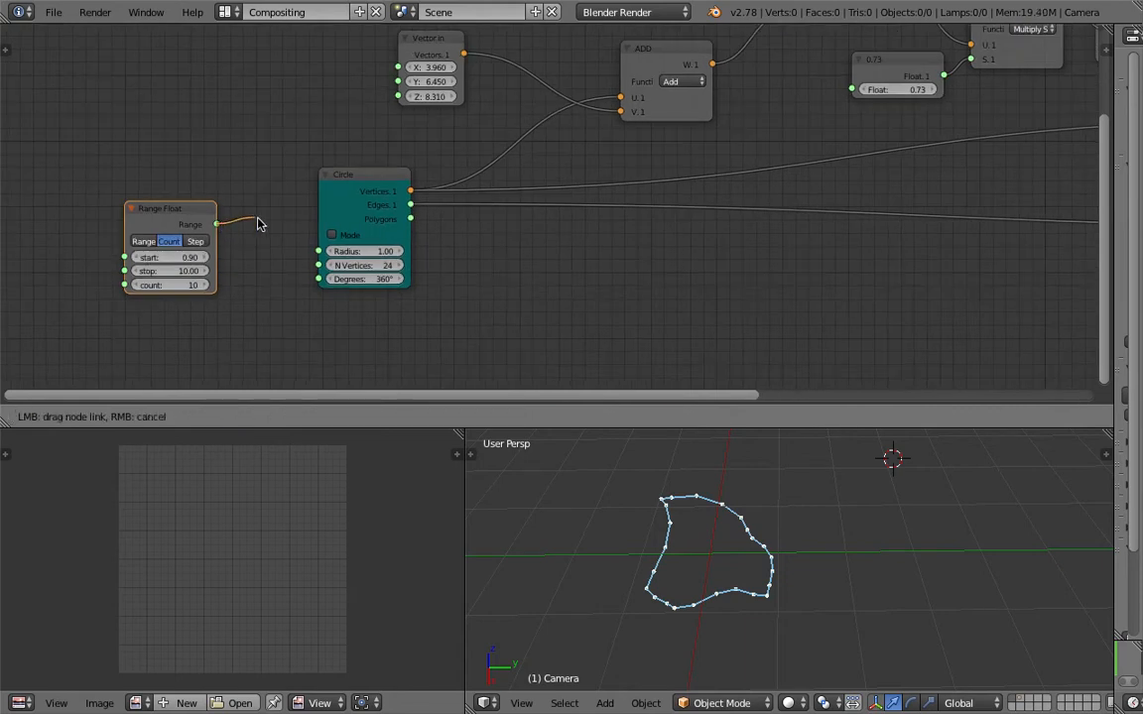
{"action": "left_click_drag", "start_coordinate": [320, 251], "coordinate": [318, 251]}
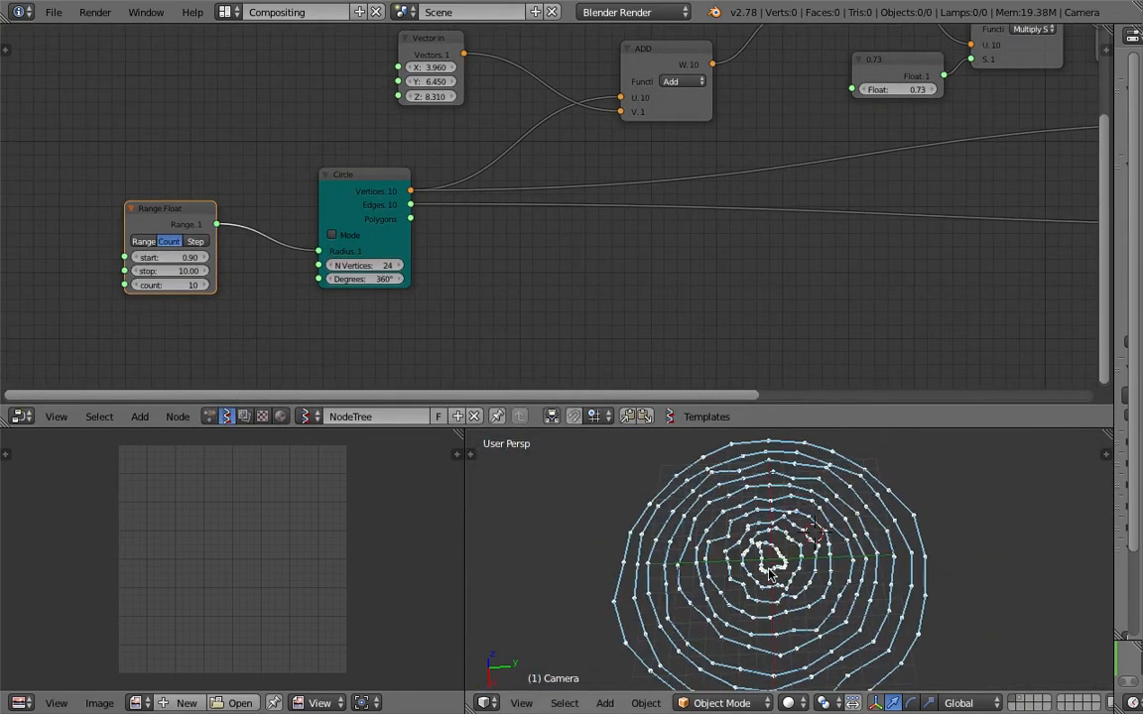
{"action": "scroll", "coordinate": [982, 571], "scroll_direction": "up", "scroll_amount": 3}
{"action": "scroll", "coordinate": [977, 549], "scroll_direction": "down", "scroll_amount": 3}
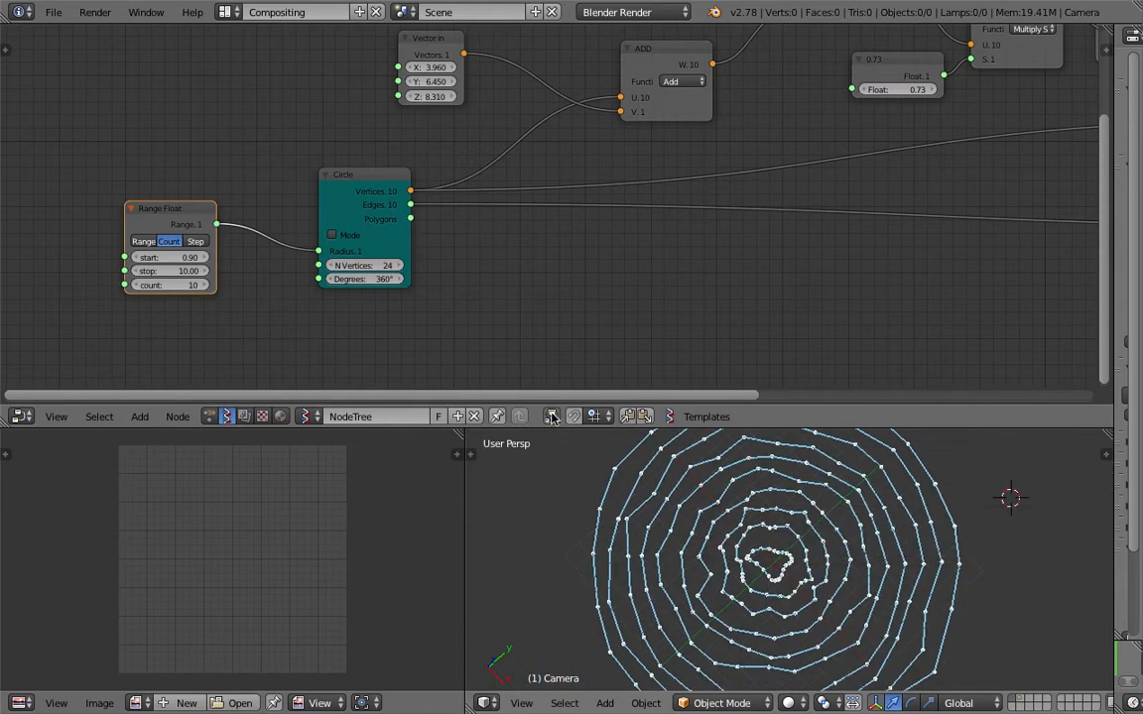
{"action": "scroll", "coordinate": [612, 539], "scroll_direction": "down", "scroll_amount": 2}
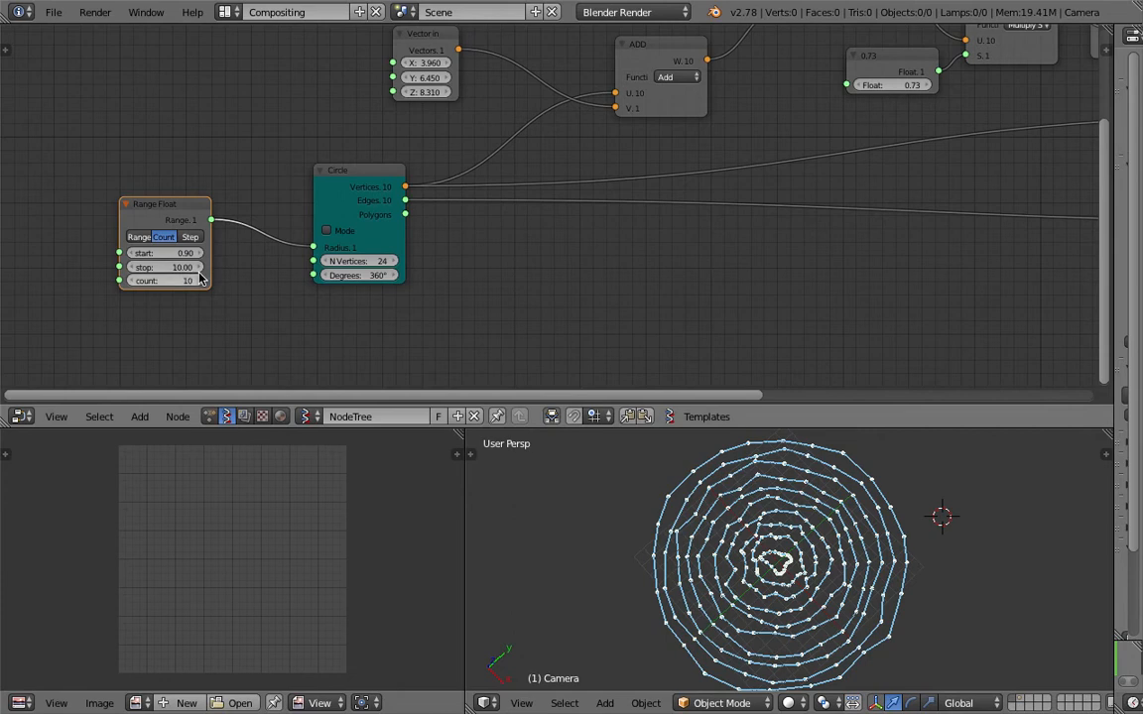
Set the Range Float start to 1.26 and stop to 14.38, and save over the scene file.
{"action": "left_click_drag", "start_coordinate": [184, 253], "coordinate": [82, 267]}
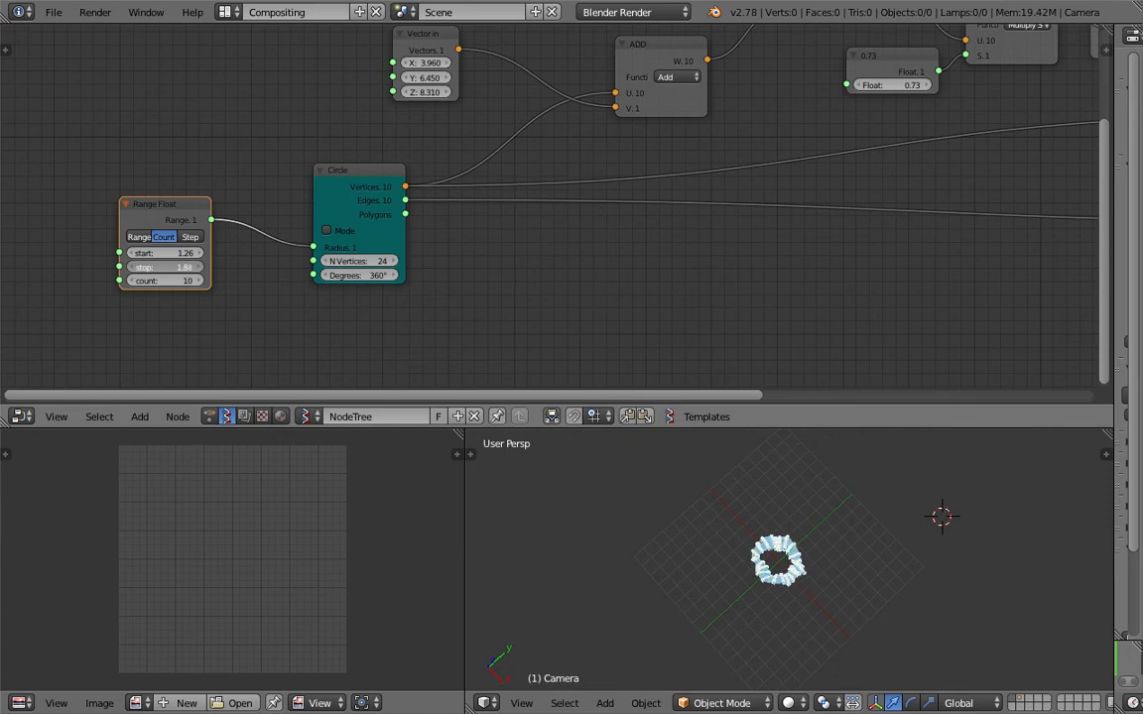
{"action": "left_click_drag", "start_coordinate": [82, 267], "coordinate": [186, 265]}
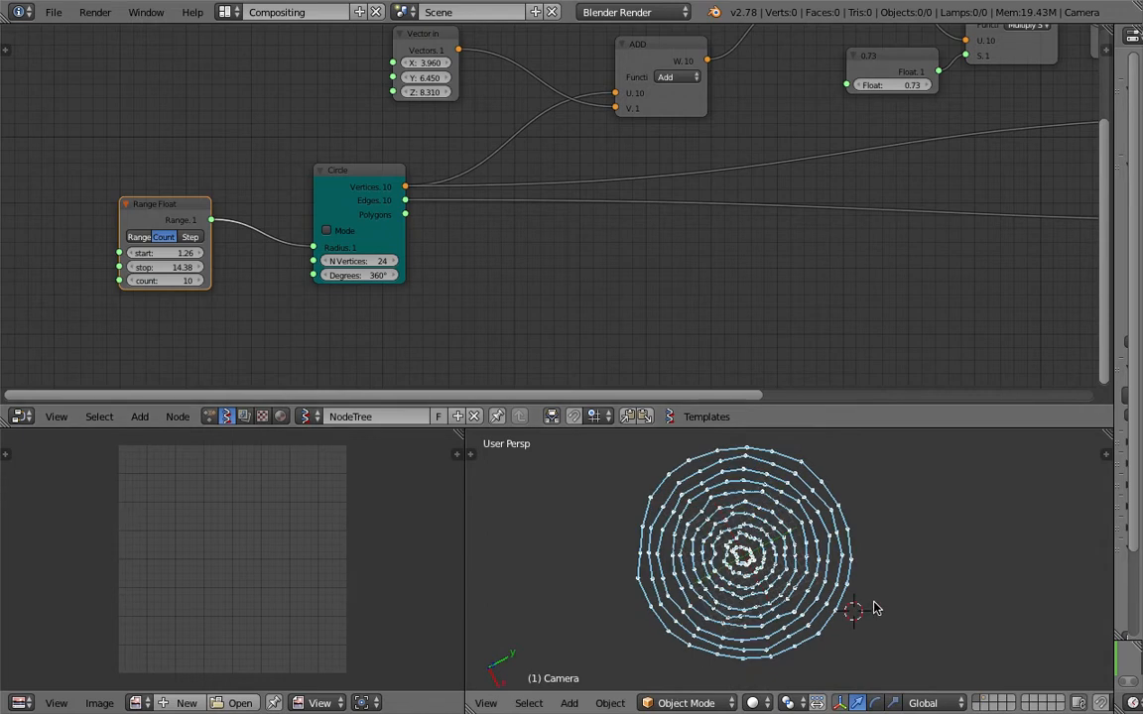
{"action": "key", "text": "ctrl+s"}
{"action": "left_click", "coordinate": [877, 607]}
Try lower Range Float stop values of 10.33 and 1.54 on the concentric circles.
{"action": "left_click_drag", "start_coordinate": [163, 267], "coordinate": [121, 267]}
{"action": "middle_click_drag", "start_coordinate": [650, 528], "coordinate": [619, 504]}
{"action": "mouse_move", "coordinate": [170, 260]}
{"action": "left_mouse_down"}
{"action": "mouse_move", "coordinate": [208, 260]}
{"action": "mouse_move", "coordinate": [188, 267]}
{"action": "left_mouse_up"}
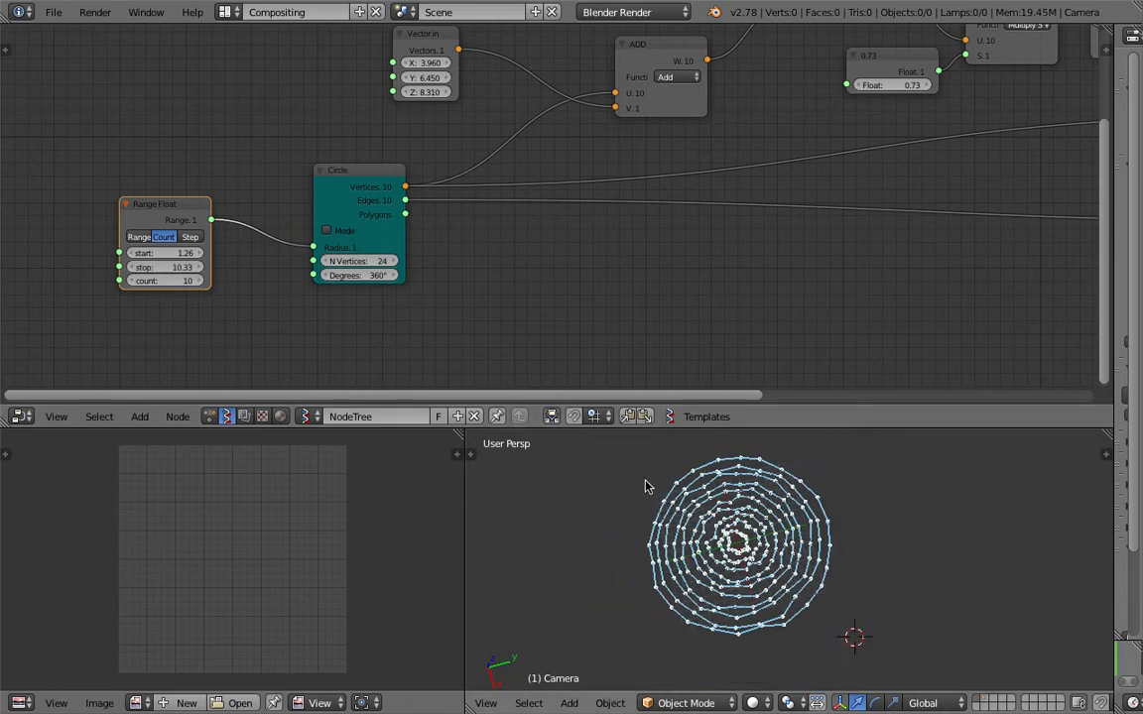
{"action": "middle_click_drag", "start_coordinate": [730, 546], "coordinate": [762, 574]}
{"action": "left_click_drag", "start_coordinate": [176, 268], "coordinate": [143, 268]}
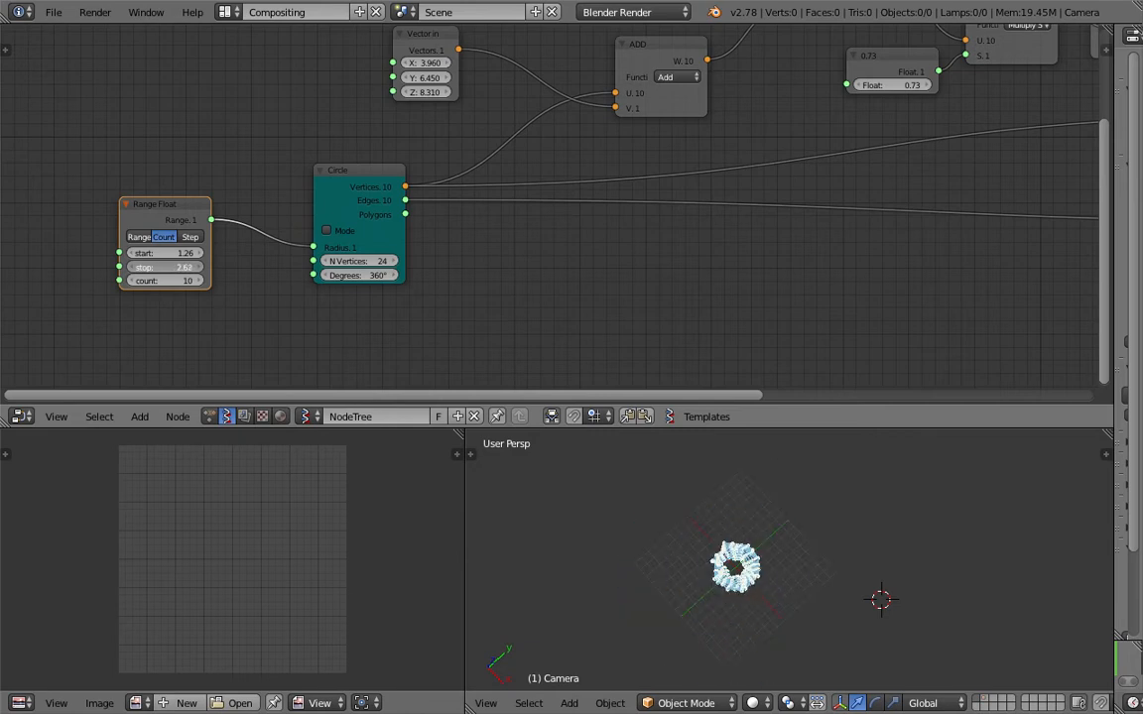
{"action": "scroll", "coordinate": [620, 510], "scroll_direction": "up", "scroll_amount": 6}
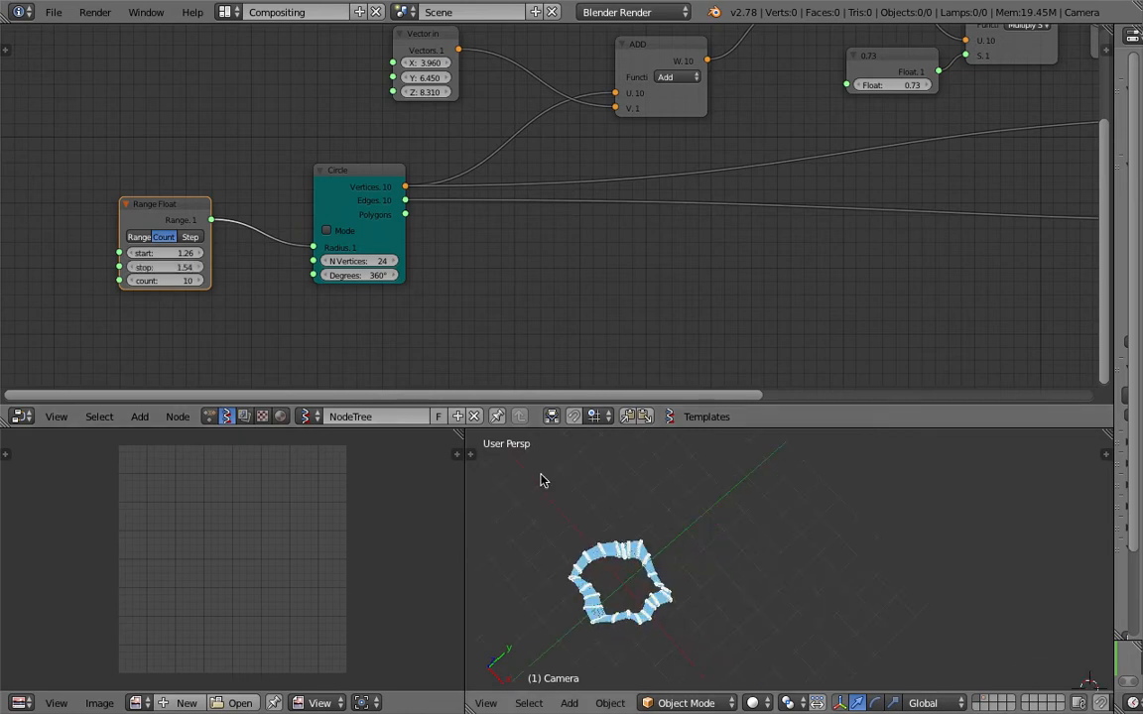
{"action": "middle_click_drag", "start_coordinate": [540, 479], "coordinate": [601, 471], "text": "shift"}
{"action": "left_click_drag", "start_coordinate": [164, 267], "coordinate": [168, 267]}
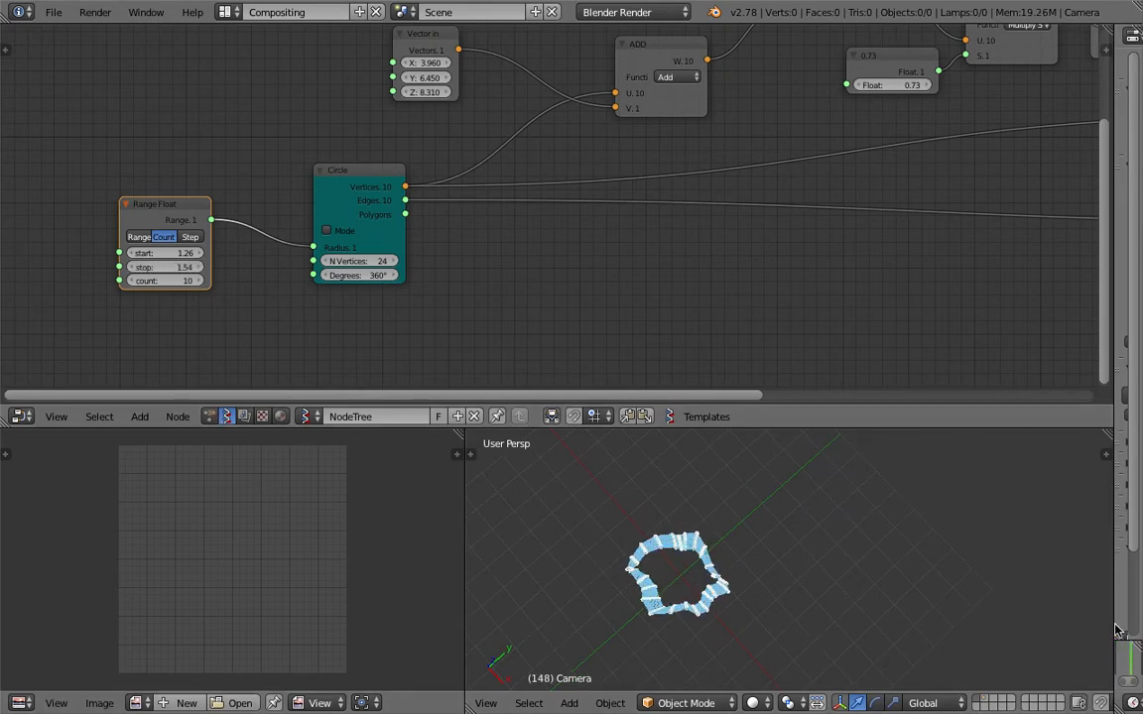
Set the Vector in node's X and Y to 0, shift the node toward the ADD node, and save over the scene file.
{"action": "left_click_drag", "start_coordinate": [1114, 620], "coordinate": [1040, 620]}
{"action": "middle_click_drag", "start_coordinate": [273, 158], "coordinate": [303, 198]}
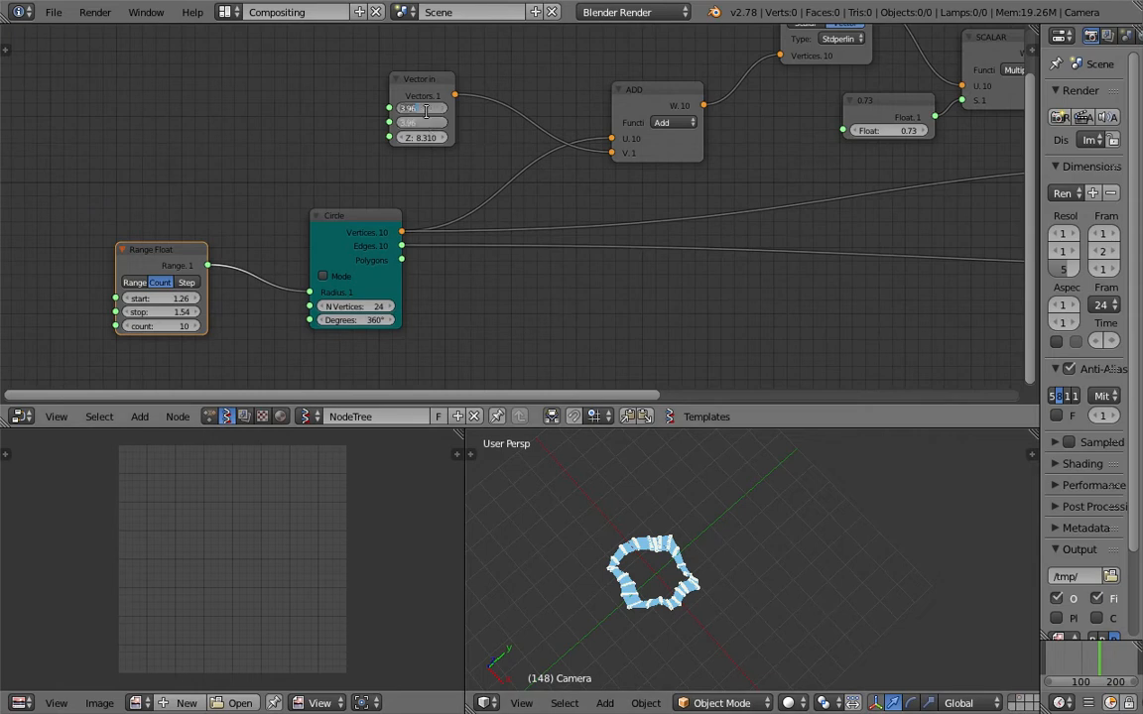
{"action": "type", "text": "0"}
{"action": "key", "text": "Return"}
{"action": "left_click_drag", "start_coordinate": [417, 85], "coordinate": [460, 79]}
{"action": "key", "text": "ctrl+s"}
{"action": "left_click", "coordinate": [460, 77]}
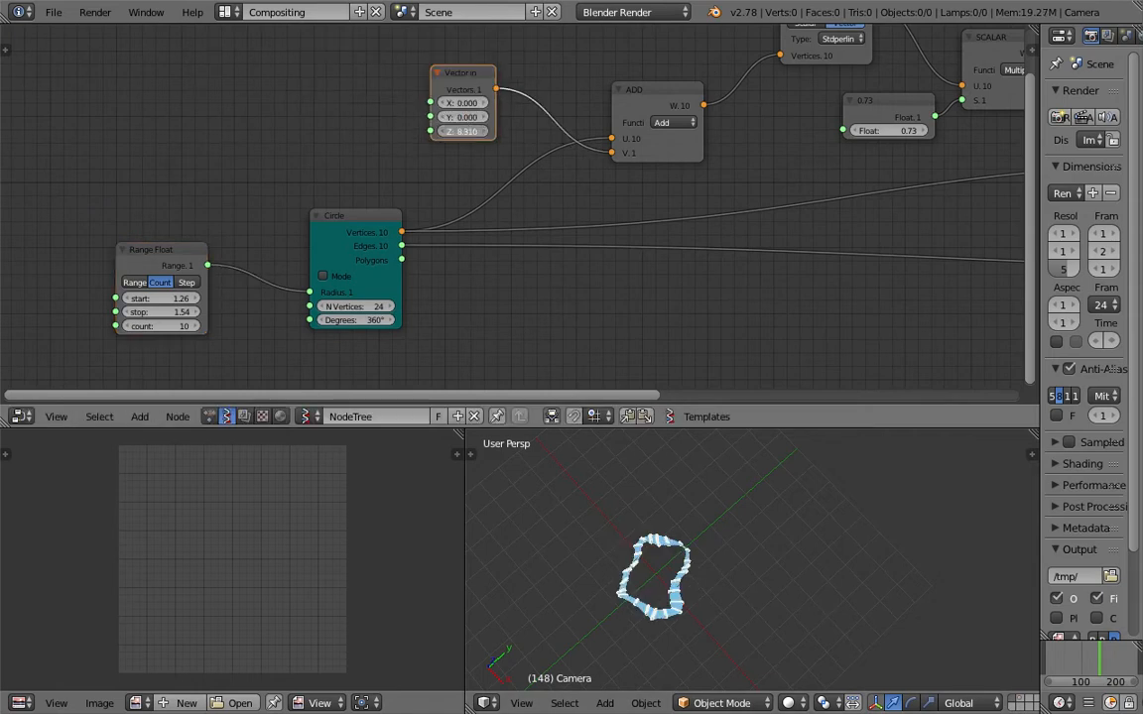
Set the Vector in node's Z to 15.270, shift the Circle node closer to Range Float, and save over the scene file.
{"action": "left_click_drag", "start_coordinate": [465, 131], "coordinate": [619, 131]}
{"action": "middle_click_drag", "start_coordinate": [579, 527], "coordinate": [700, 529]}
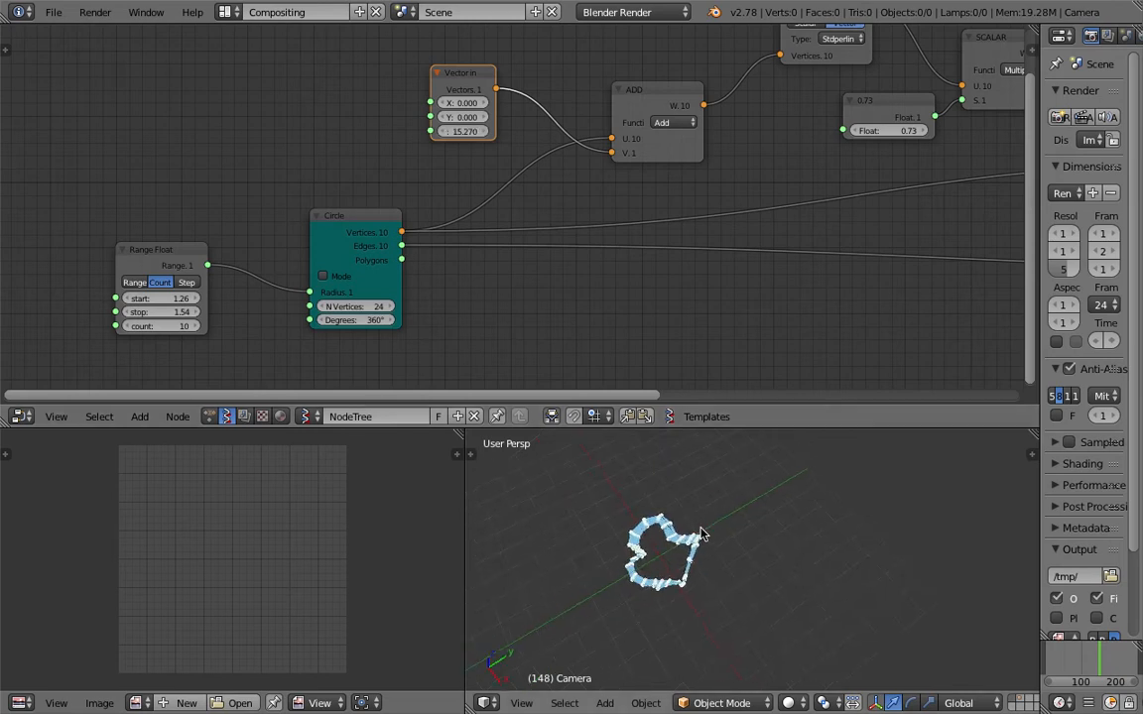
{"action": "scroll", "coordinate": [713, 524], "scroll_direction": "up", "scroll_amount": 2}
{"action": "scroll", "coordinate": [342, 273], "scroll_direction": "down", "scroll_amount": 1}
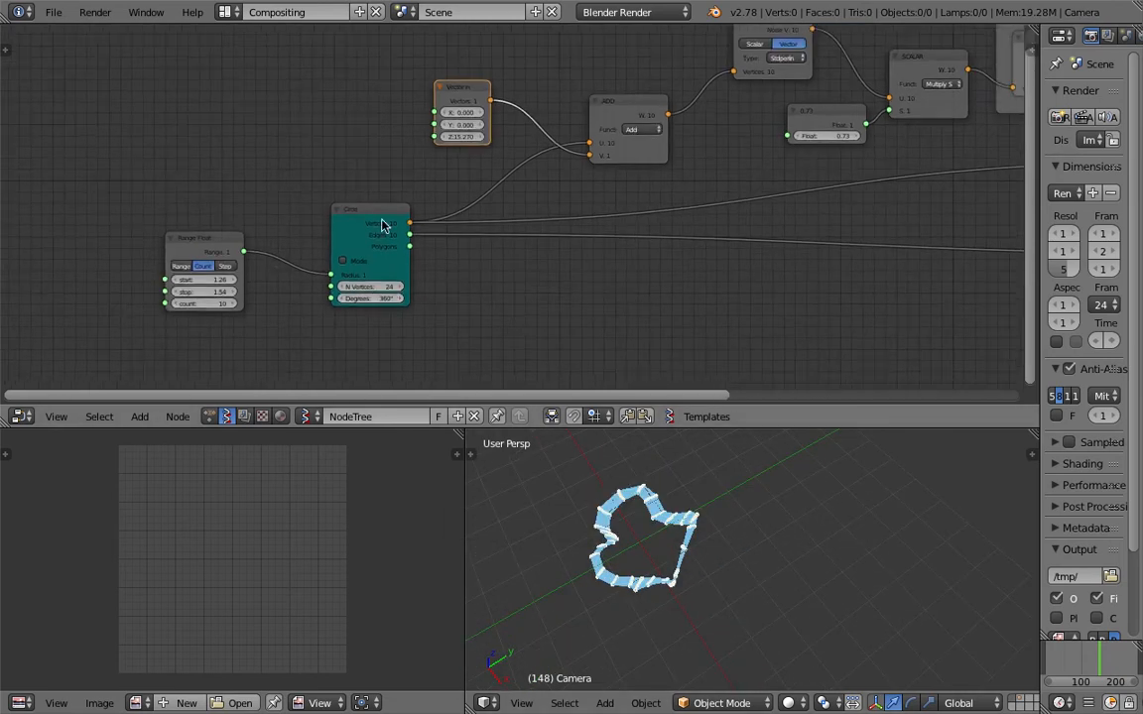
{"action": "scroll", "coordinate": [276, 295], "scroll_direction": "down", "scroll_amount": 1}
{"action": "middle_click_drag", "start_coordinate": [607, 439], "coordinate": [627, 507]}
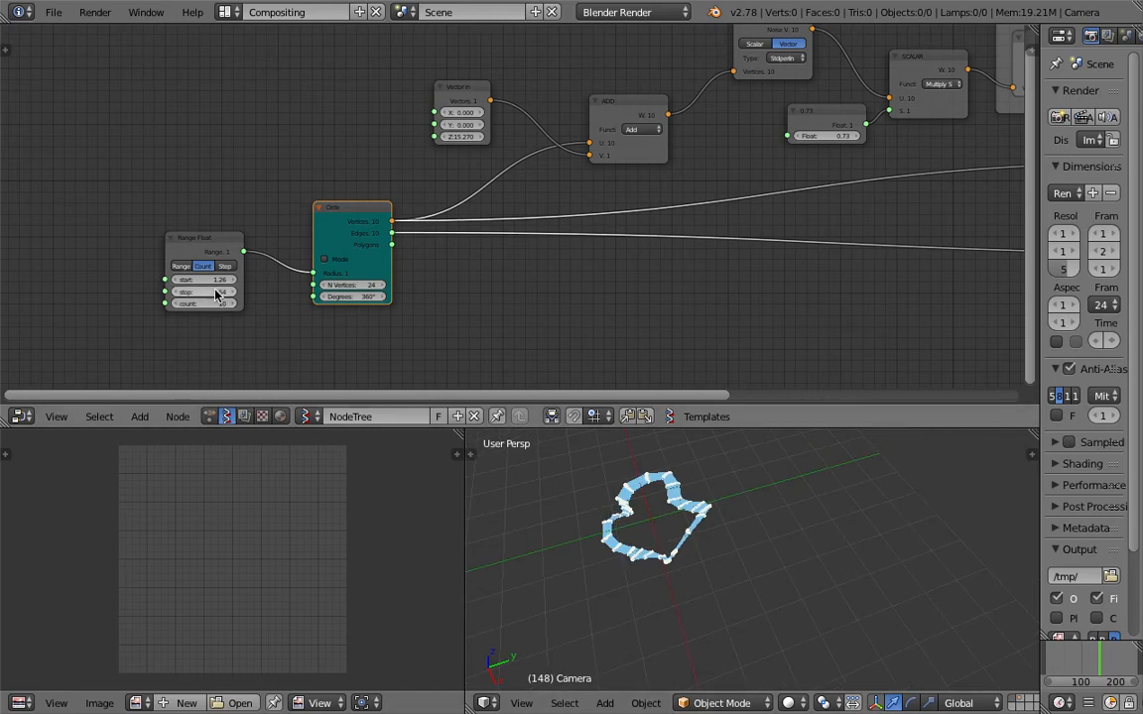
{"action": "key", "text": "ctrl+s"}
{"action": "left_click", "coordinate": [625, 467]}
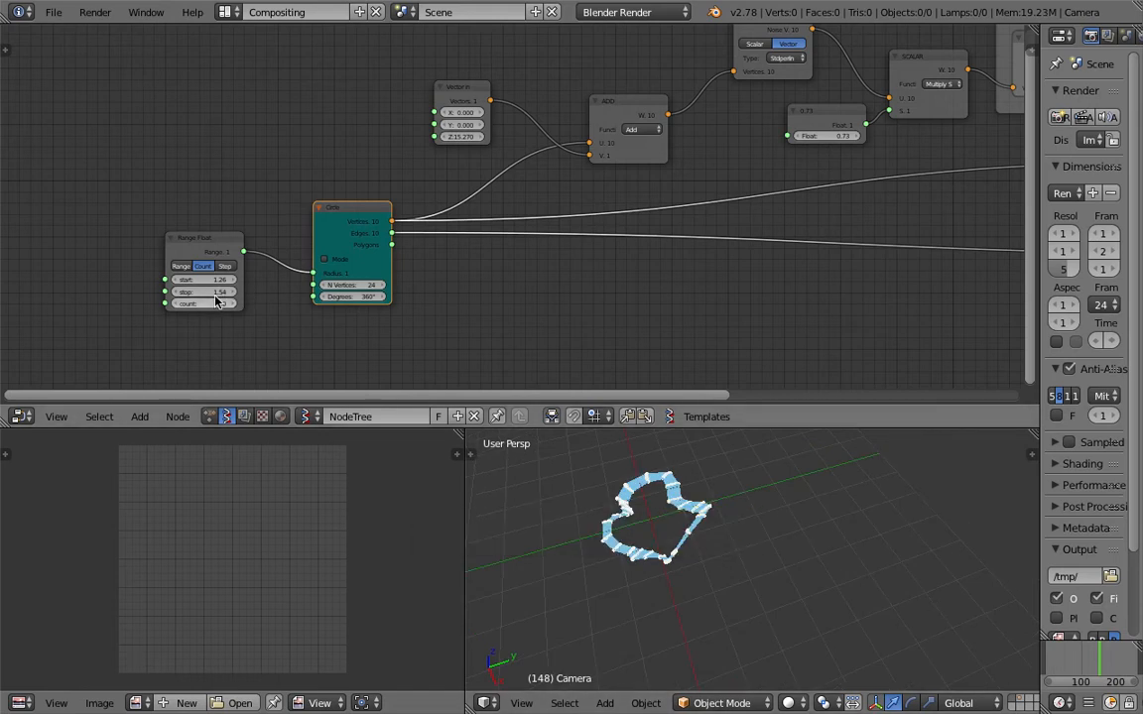
Set the Range Float stop to 7.54 to spread the circles out again.
{"action": "left_click_drag", "start_coordinate": [203, 291], "coordinate": [296, 291]}
{"action": "scroll", "coordinate": [635, 501], "scroll_direction": "down", "scroll_amount": 5}
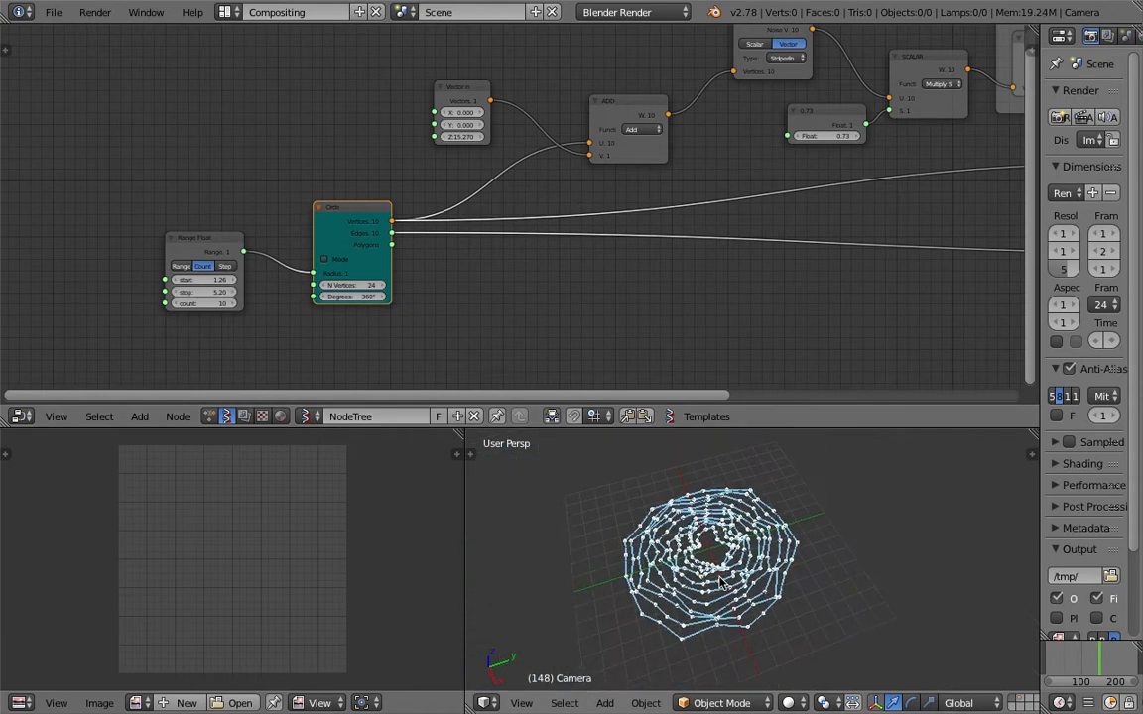
{"action": "left_click_drag", "start_coordinate": [238, 292], "coordinate": [313, 294]}
{"action": "scroll", "coordinate": [342, 340], "scroll_direction": "down", "scroll_amount": 1}
{"action": "scroll", "coordinate": [650, 497], "scroll_direction": "down", "scroll_amount": 2}
{"action": "scroll", "coordinate": [730, 496], "scroll_direction": "down", "scroll_amount": 2}
{"action": "scroll", "coordinate": [781, 545], "scroll_direction": "up", "scroll_amount": 2}
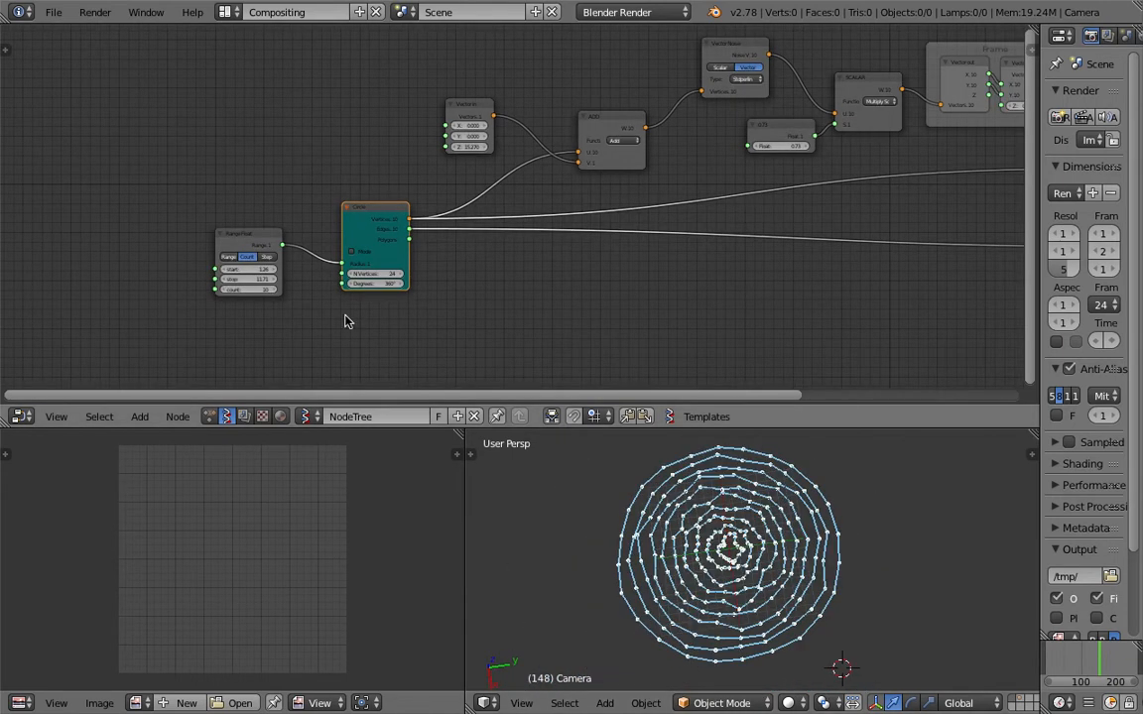
{"action": "mouse_move", "coordinate": [261, 281]}
{"action": "left_mouse_down"}
{"action": "mouse_move", "coordinate": [336, 282]}
{"action": "mouse_move", "coordinate": [232, 282]}
{"action": "mouse_move", "coordinate": [245, 282]}
{"action": "left_mouse_up"}
{"action": "middle_click_drag", "start_coordinate": [412, 207], "coordinate": [416, 246]}
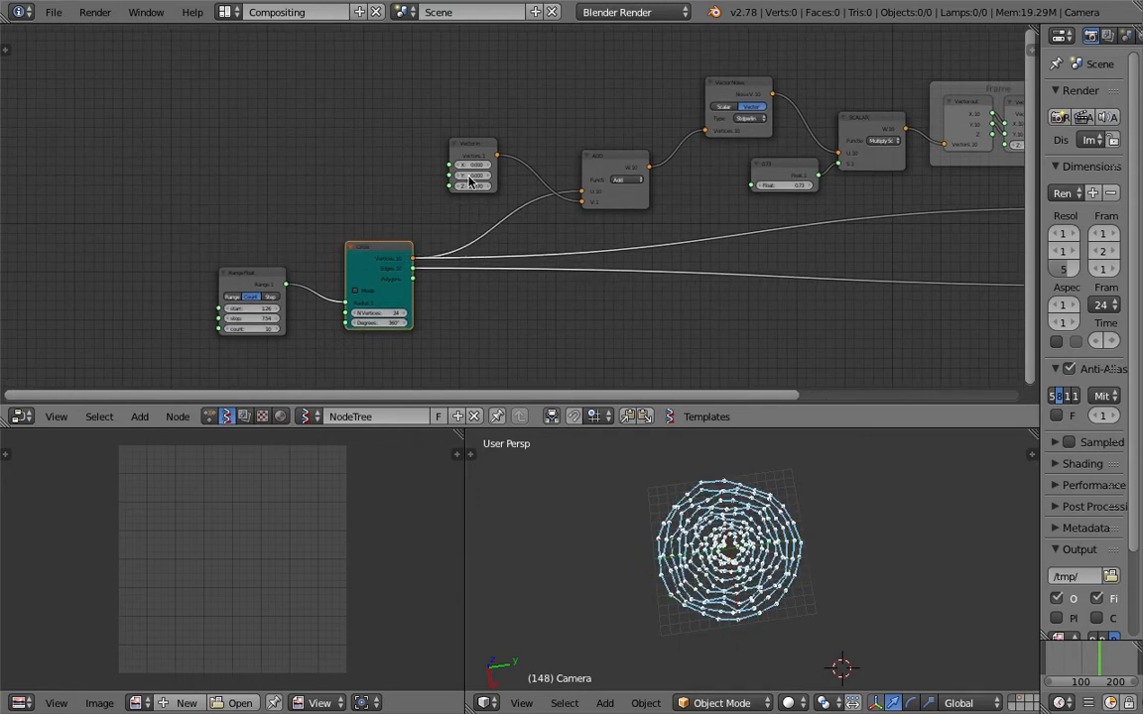
Nudge the Vector in node toward the ADD node and shift the Range Float node slightly upward beside the Circle node.
{"action": "scroll", "coordinate": [470, 178], "scroll_direction": "up", "scroll_amount": 2}
{"action": "left_click", "coordinate": [477, 133]}
{"action": "left_click_drag", "start_coordinate": [476, 132], "coordinate": [493, 124]}
{"action": "middle_click_drag", "start_coordinate": [504, 134], "coordinate": [515, 138]}
{"action": "scroll", "coordinate": [517, 142], "scroll_direction": "up", "scroll_amount": 2}
{"action": "middle_click_drag", "start_coordinate": [406, 283], "coordinate": [462, 224]}
{"action": "left_click_drag", "start_coordinate": [437, 215], "coordinate": [469, 205]}
{"action": "middle_click_drag", "start_coordinate": [242, 241], "coordinate": [374, 202]}
{"action": "left_click", "coordinate": [385, 197]}
{"action": "left_click_drag", "start_coordinate": [386, 202], "coordinate": [405, 187]}
Duplicate the Range Float node and try feeding its range into the original's stop input.
{"action": "key", "text": "shift+d"}
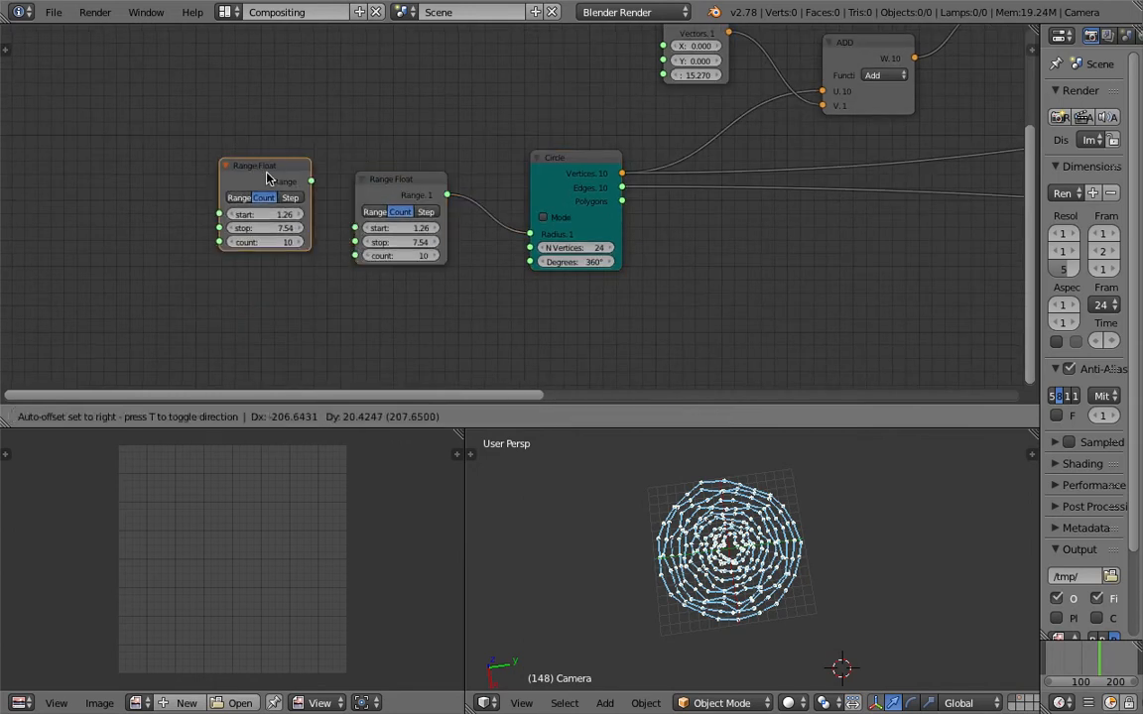
{"action": "left_click", "coordinate": [260, 178]}
{"action": "middle_click_drag", "start_coordinate": [261, 179], "coordinate": [329, 189]}
{"action": "scroll", "coordinate": [333, 188], "scroll_direction": "up", "scroll_amount": 3}
{"action": "left_click_drag", "start_coordinate": [260, 182], "coordinate": [313, 231]}
{"action": "scroll", "coordinate": [296, 196], "scroll_direction": "up", "scroll_amount": 3}
{"action": "right_click", "coordinate": [248, 177]}
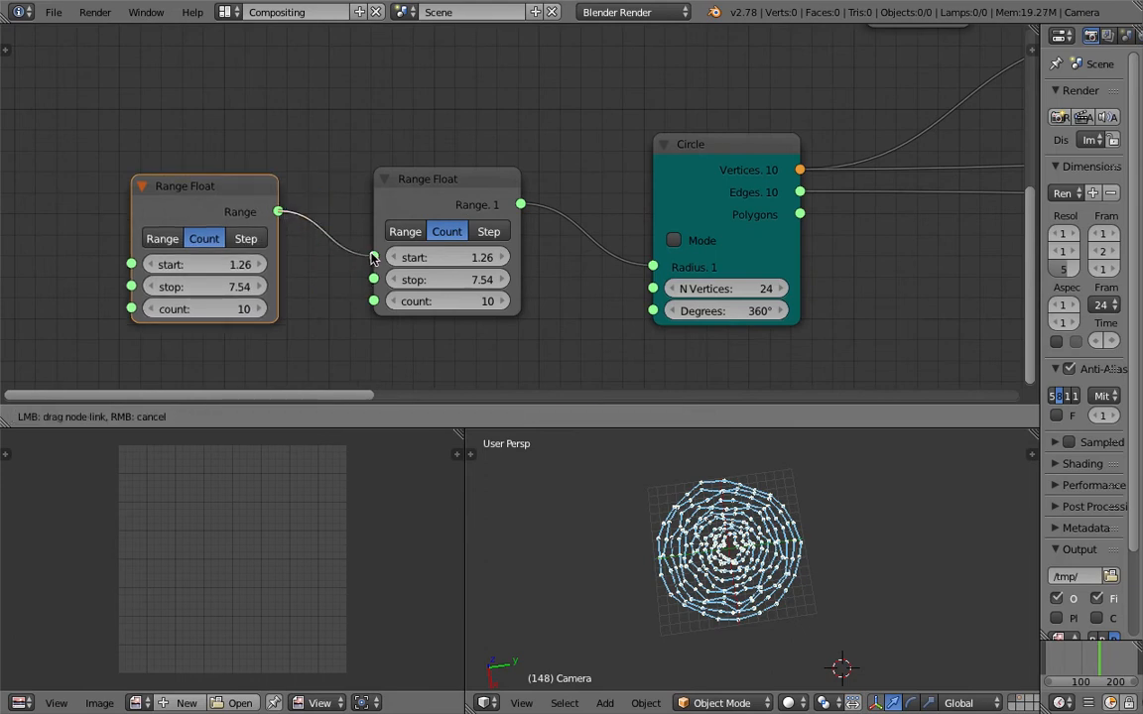
{"action": "left_click_drag", "start_coordinate": [373, 270], "coordinate": [374, 280]}
{"action": "scroll", "coordinate": [778, 548], "scroll_direction": "up", "scroll_amount": 5}
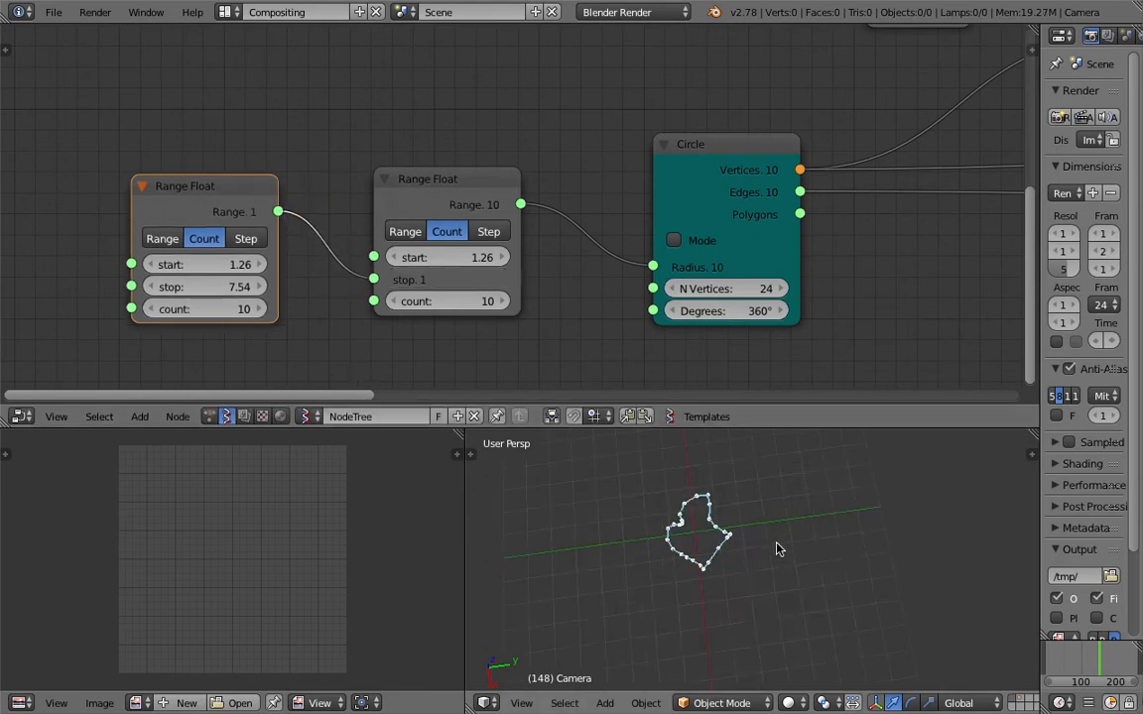
Disconnect and delete the duplicated Range Float node and save over the scene file.
{"action": "left_click_drag", "start_coordinate": [325, 250], "coordinate": [319, 260], "text": "ctrl"}
{"action": "mouse_move", "coordinate": [278, 214]}
{"action": "left_mouse_down"}
{"action": "mouse_move", "coordinate": [371, 256]}
{"action": "mouse_move", "coordinate": [335, 271]}
{"action": "left_mouse_up"}
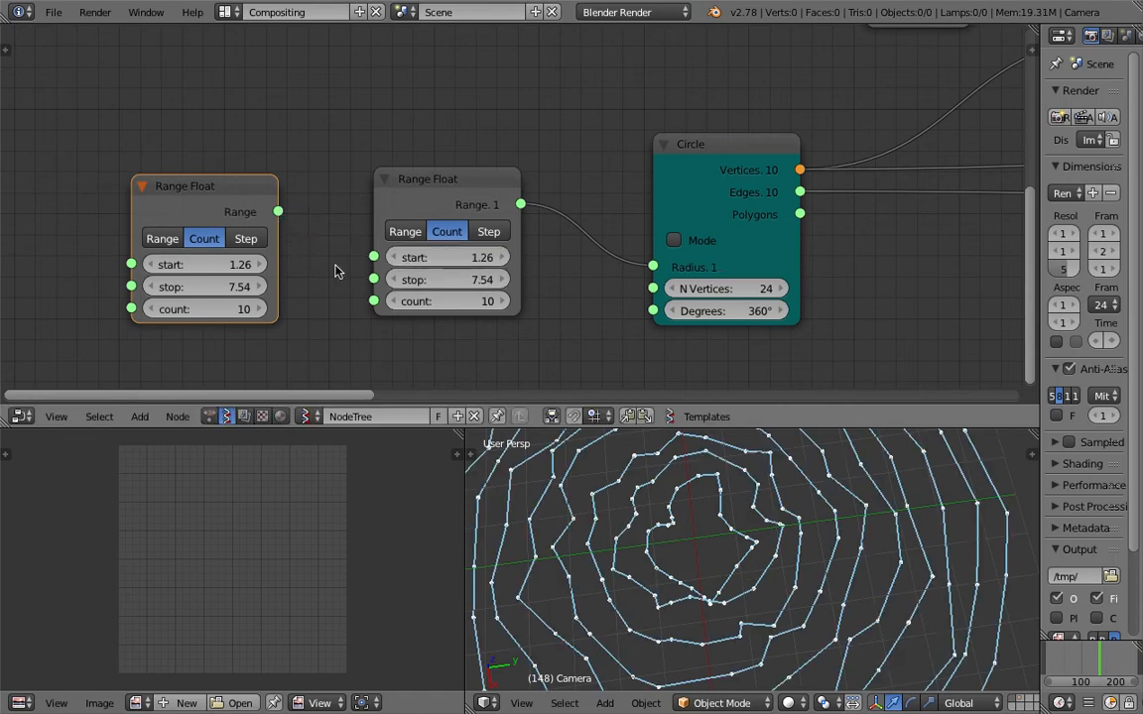
{"action": "scroll", "coordinate": [340, 286], "scroll_direction": "down", "scroll_amount": 3}
{"action": "middle_click_drag", "start_coordinate": [349, 237], "coordinate": [344, 277]}
{"action": "left_click_drag", "start_coordinate": [295, 244], "coordinate": [298, 206]}
{"action": "scroll", "coordinate": [413, 175], "scroll_direction": "down", "scroll_amount": 3}
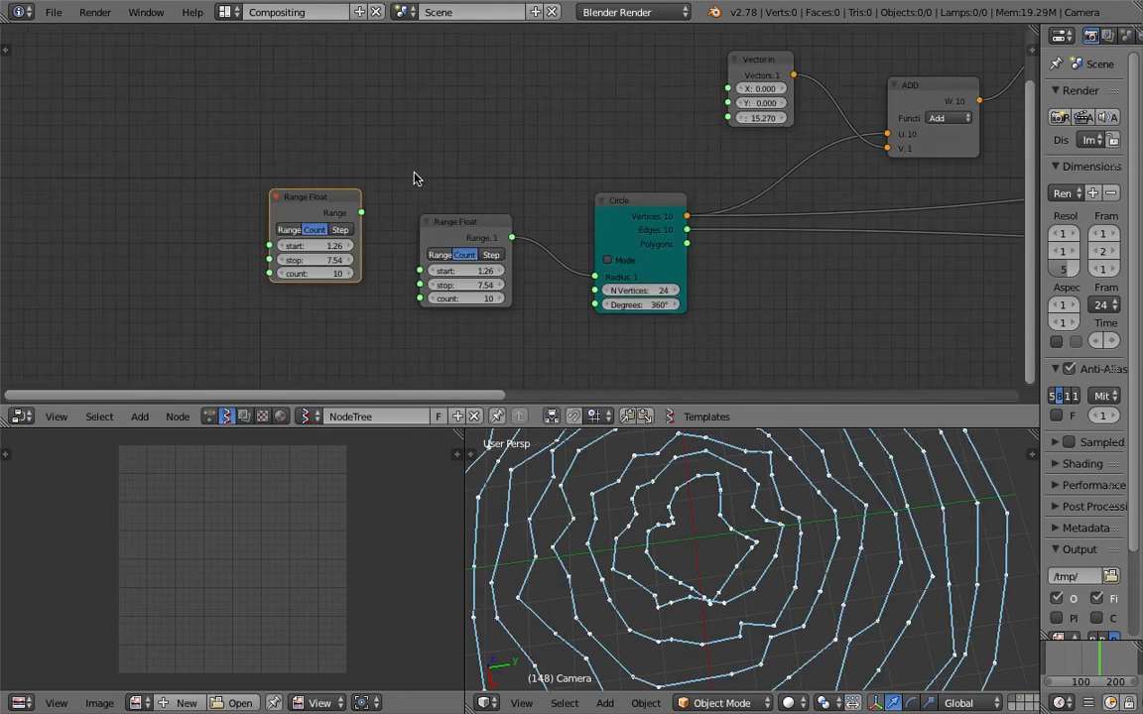
{"action": "middle_click_drag", "start_coordinate": [414, 175], "coordinate": [411, 208]}
{"action": "key", "text": "x"}
{"action": "middle_click_drag", "start_coordinate": [576, 202], "coordinate": [413, 240]}
{"action": "key", "text": "ctrl+s"}
{"action": "left_click", "coordinate": [412, 240]}
Add a Frame info node and link its Current Frame output to the Vector in node's Z input.
{"action": "middle_click_drag", "start_coordinate": [567, 153], "coordinate": [447, 149]}
{"action": "scroll", "coordinate": [415, 136], "scroll_direction": "down", "scroll_amount": 1}
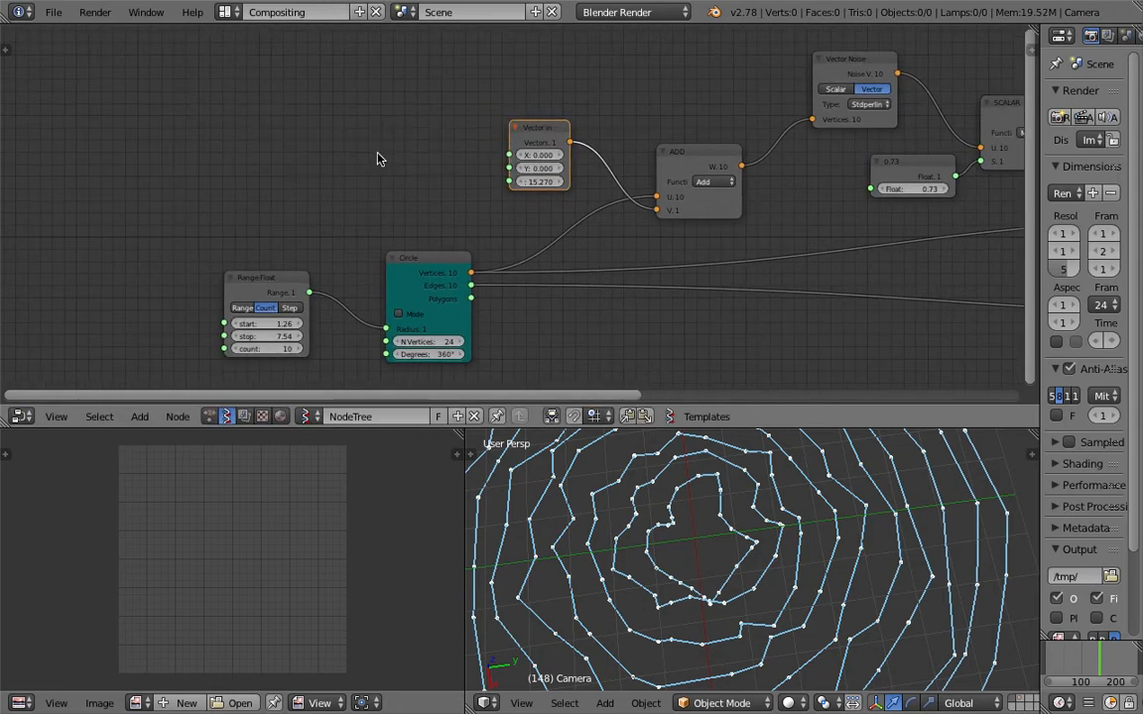
{"action": "key", "text": "space"}
{"action": "type", "text": "frame"}
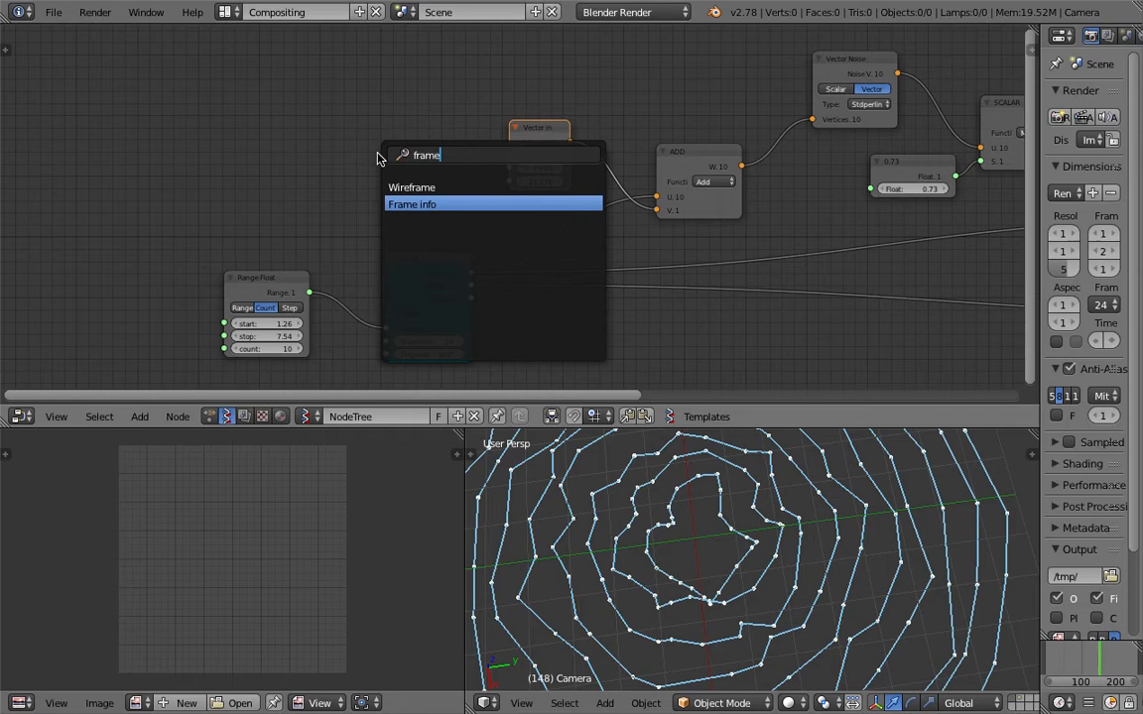
{"action": "key", "text": "Return"}
{"action": "left_click", "coordinate": [401, 159]}
{"action": "left_click_drag", "start_coordinate": [462, 176], "coordinate": [508, 181]}
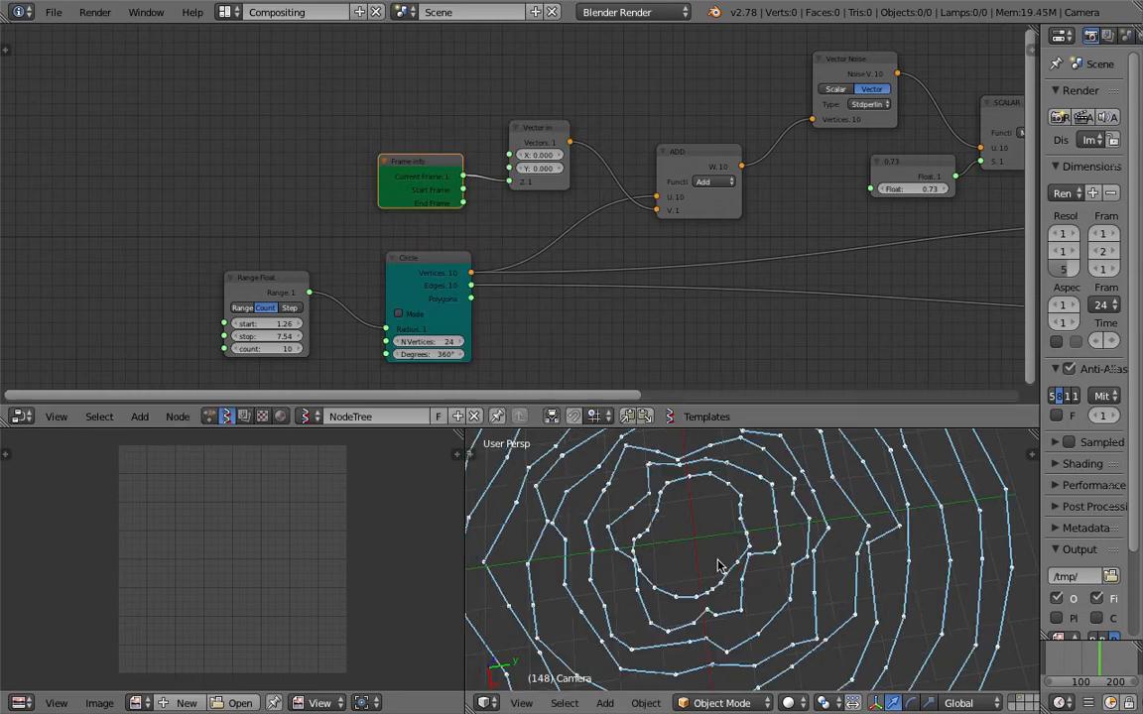
Save over the scene file, then play the animation briefly and stop it.
{"action": "key", "text": "ctrl+s"}
{"action": "left_click", "coordinate": [731, 573]}
{"action": "key", "text": "alt+a"}
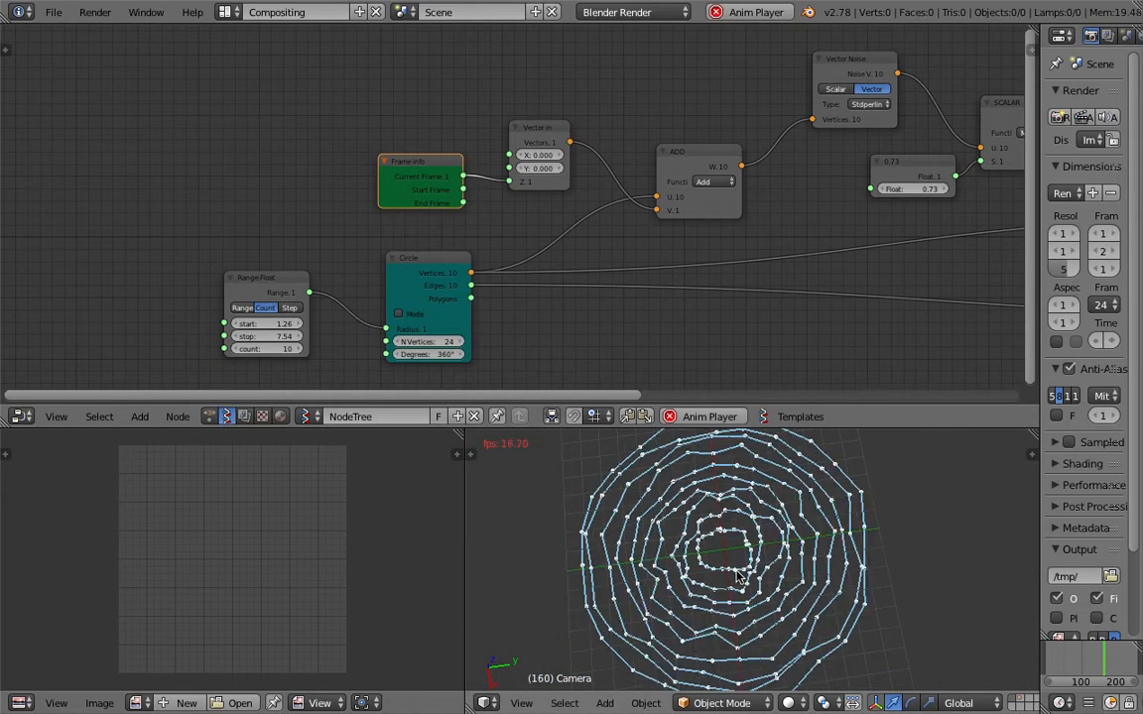
{"action": "key", "text": "Escape"}
Insert a scalar Math node between Frame info and the Vector in node's Z input, and set its function to +.
{"action": "left_click_drag", "start_coordinate": [401, 168], "coordinate": [204, 128]}
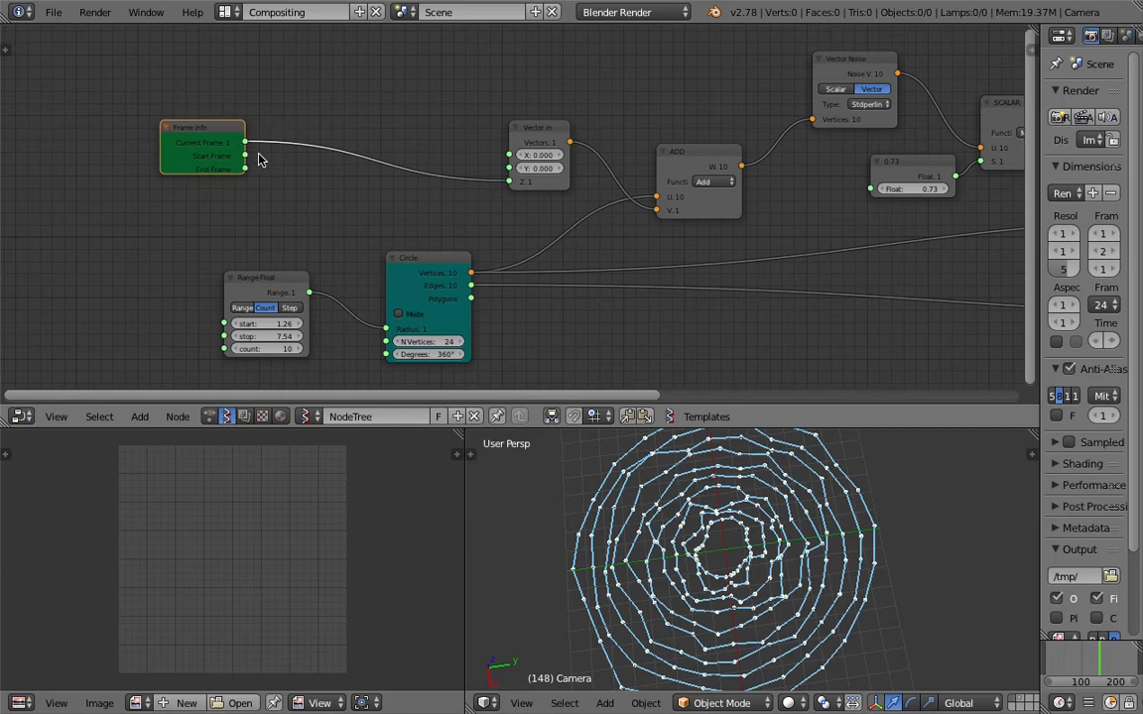
{"action": "scroll", "coordinate": [288, 176], "scroll_direction": "up", "scroll_amount": 2}
{"action": "key", "text": "space"}
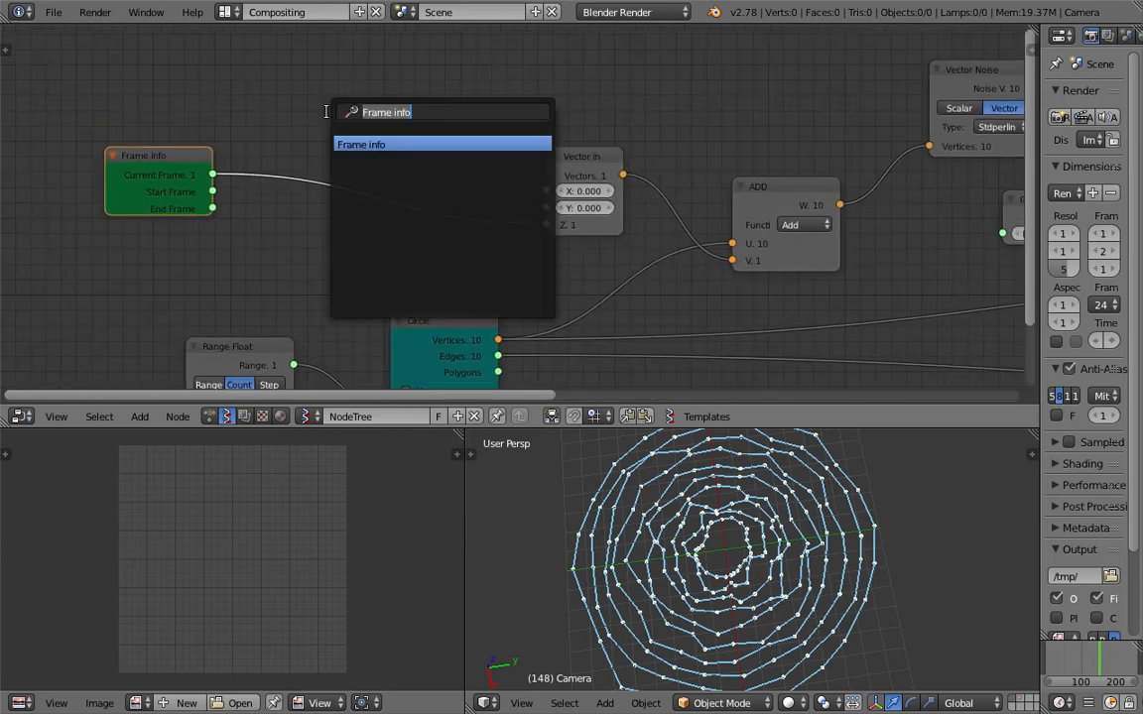
{"action": "type", "text": "ad"}
{"action": "key", "text": "BackSpace"}
{"action": "key", "text": "BackSpace"}
{"action": "type", "text": "math"}
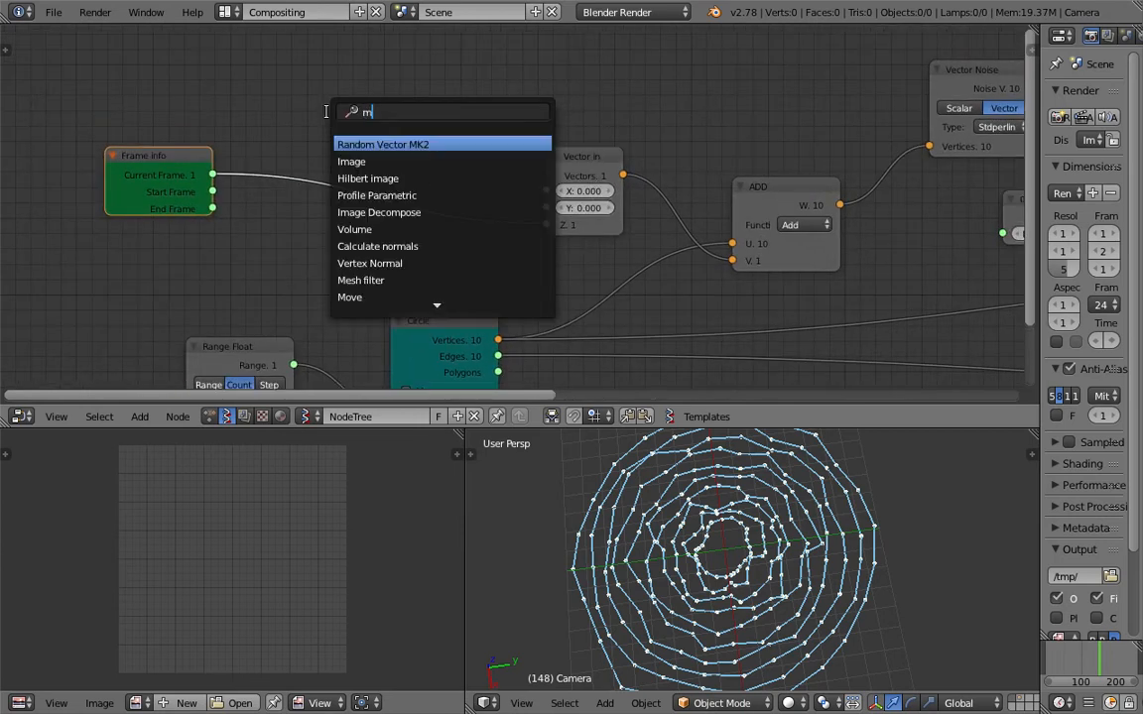
{"action": "key", "text": "Return"}
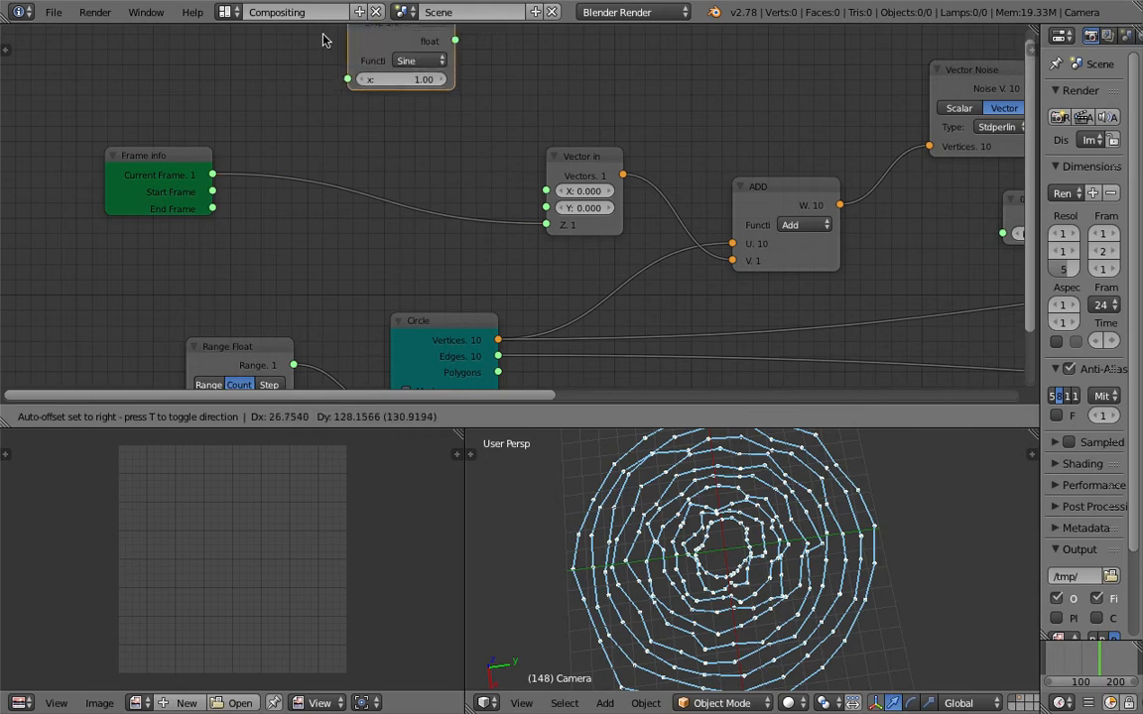
{"action": "left_click", "coordinate": [281, 109]}
{"action": "left_click", "coordinate": [347, 159]}
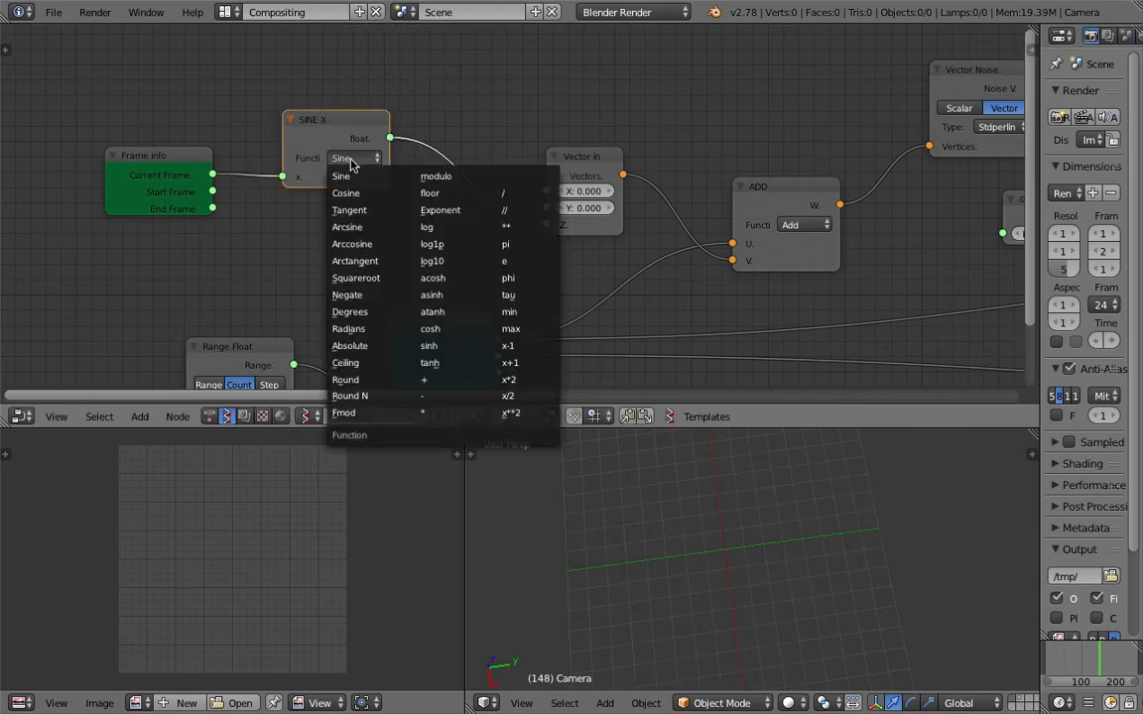
{"action": "left_click", "coordinate": [427, 379]}
Arrange the Frame info and addition nodes closer to the Vector in node and save over the scene file.
{"action": "left_click_drag", "start_coordinate": [334, 128], "coordinate": [438, 90]}
{"action": "left_click_drag", "start_coordinate": [182, 170], "coordinate": [294, 79]}
{"action": "scroll", "coordinate": [288, 101], "scroll_direction": "down", "scroll_amount": 1}
{"action": "middle_click_drag", "start_coordinate": [289, 145], "coordinate": [285, 117]}
{"action": "middle_click_drag", "start_coordinate": [367, 177], "coordinate": [346, 139]}
{"action": "key", "text": "ctrl+s"}
{"action": "left_click", "coordinate": [347, 140]}
{"action": "middle_click_drag", "start_coordinate": [725, 297], "coordinate": [653, 281]}
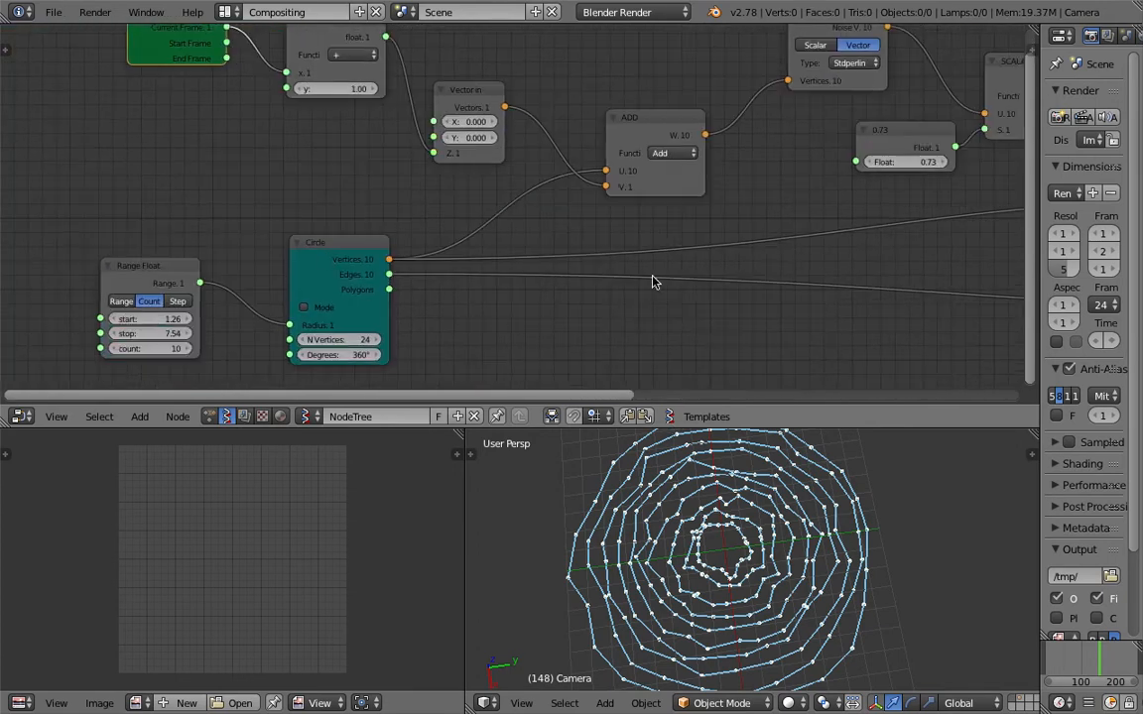
{"action": "middle_click_drag", "start_coordinate": [295, 258], "coordinate": [335, 255]}
{"action": "key", "text": "ctrl+s"}
{"action": "left_click", "coordinate": [334, 255]}
Add a Range Int node between the Frame info and Range Float nodes.
{"action": "scroll", "coordinate": [183, 273], "scroll_direction": "down", "scroll_amount": 1}
{"action": "middle_click_drag", "start_coordinate": [216, 258], "coordinate": [247, 309]}
{"action": "key", "text": "shift+a"}
{"action": "type", "text": "srang"}
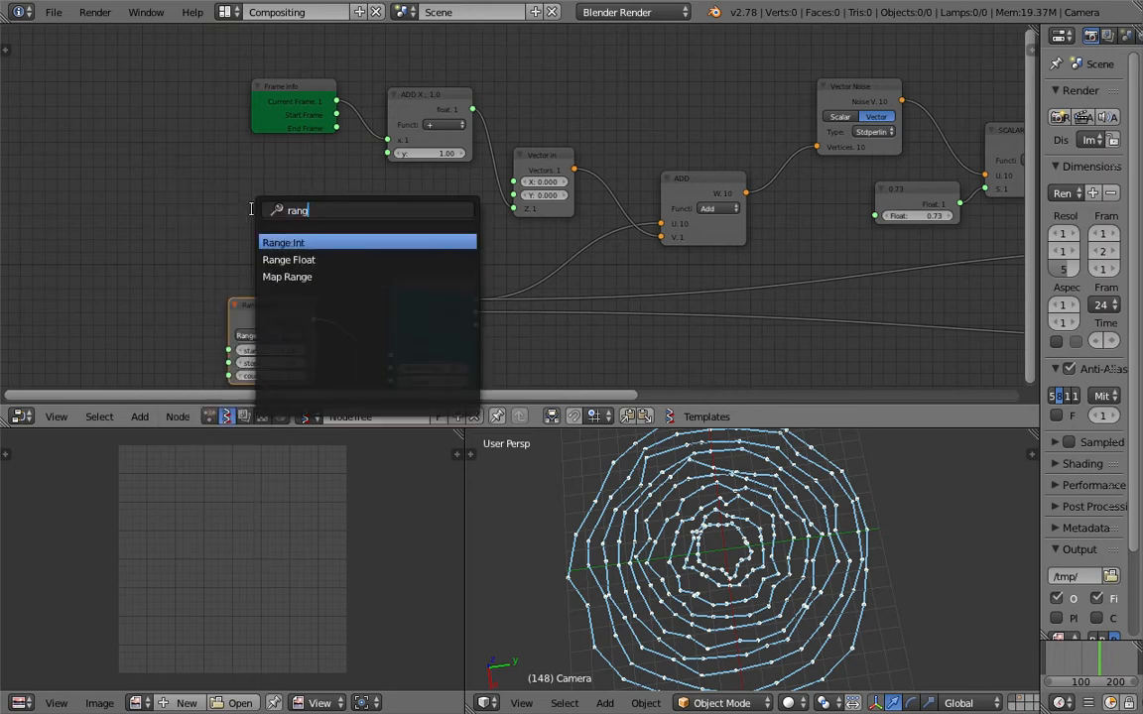
{"action": "key", "text": "Return"}
{"action": "left_click", "coordinate": [273, 182]}
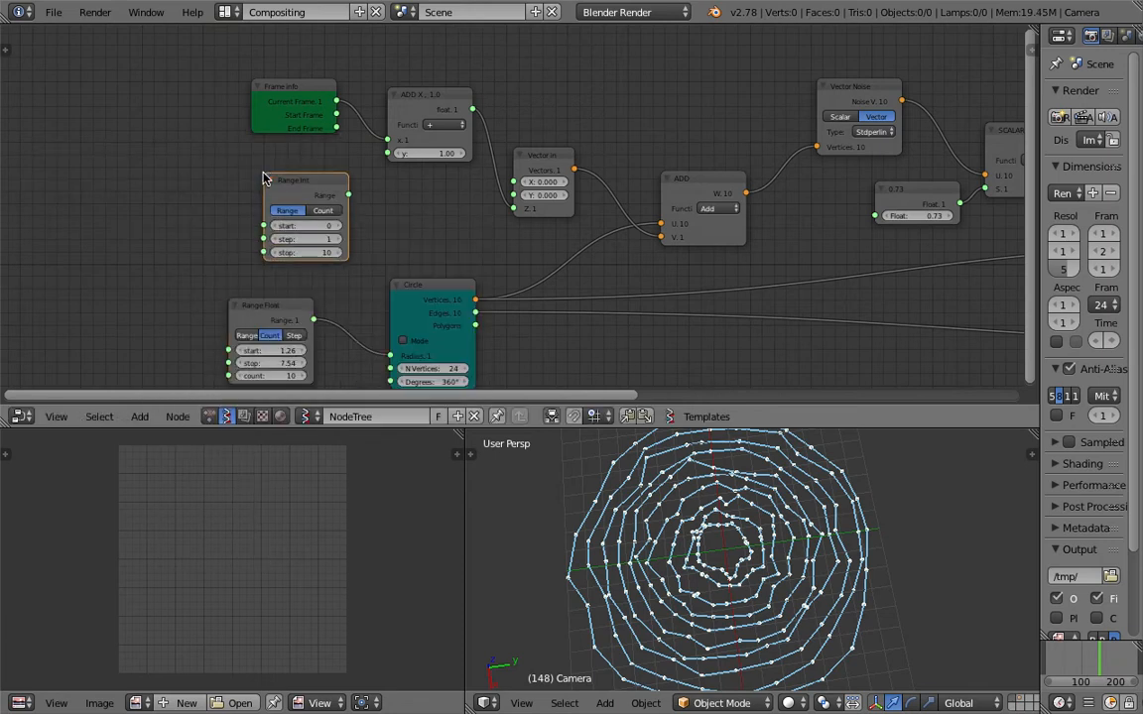
{"action": "middle_click_drag", "start_coordinate": [273, 183], "coordinate": [281, 181]}
Move the Range Int node up beneath Frame info and switch it to Count mode.
{"action": "scroll", "coordinate": [280, 180], "scroll_direction": "up", "scroll_amount": 1}
{"action": "left_click_drag", "start_coordinate": [276, 167], "coordinate": [282, 146]}
{"action": "middle_click_drag", "start_coordinate": [300, 166], "coordinate": [340, 178]}
{"action": "left_click_drag", "start_coordinate": [387, 183], "coordinate": [420, 161]}
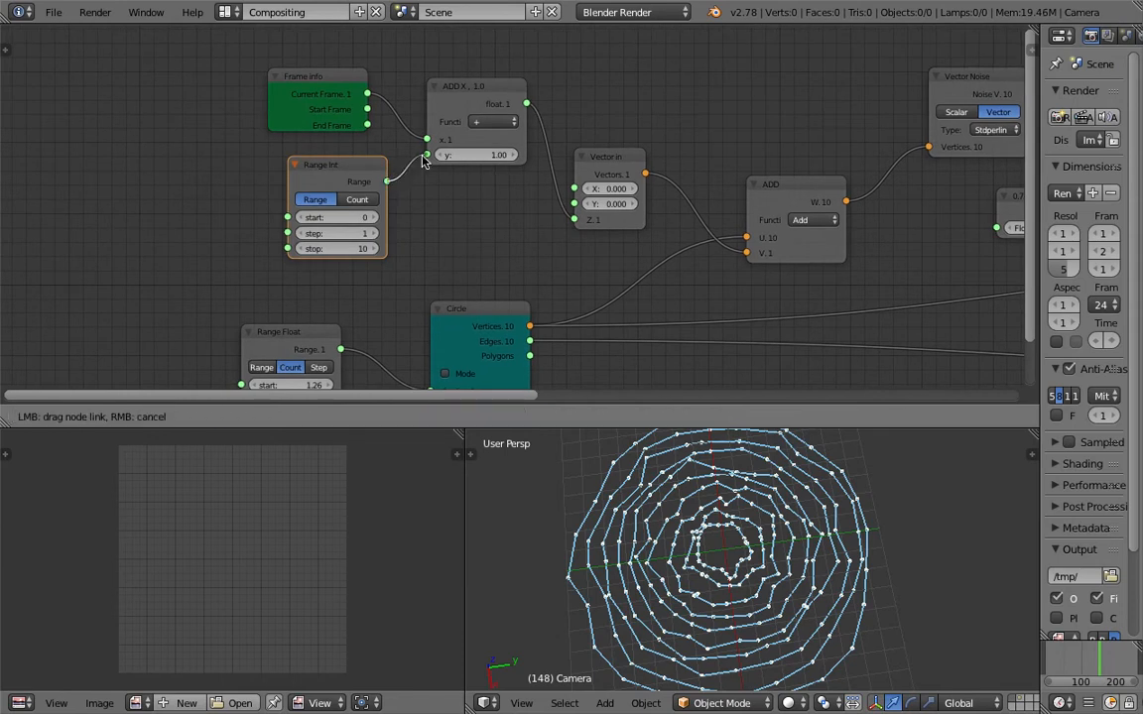
{"action": "left_click_drag", "start_coordinate": [421, 161], "coordinate": [369, 199]}
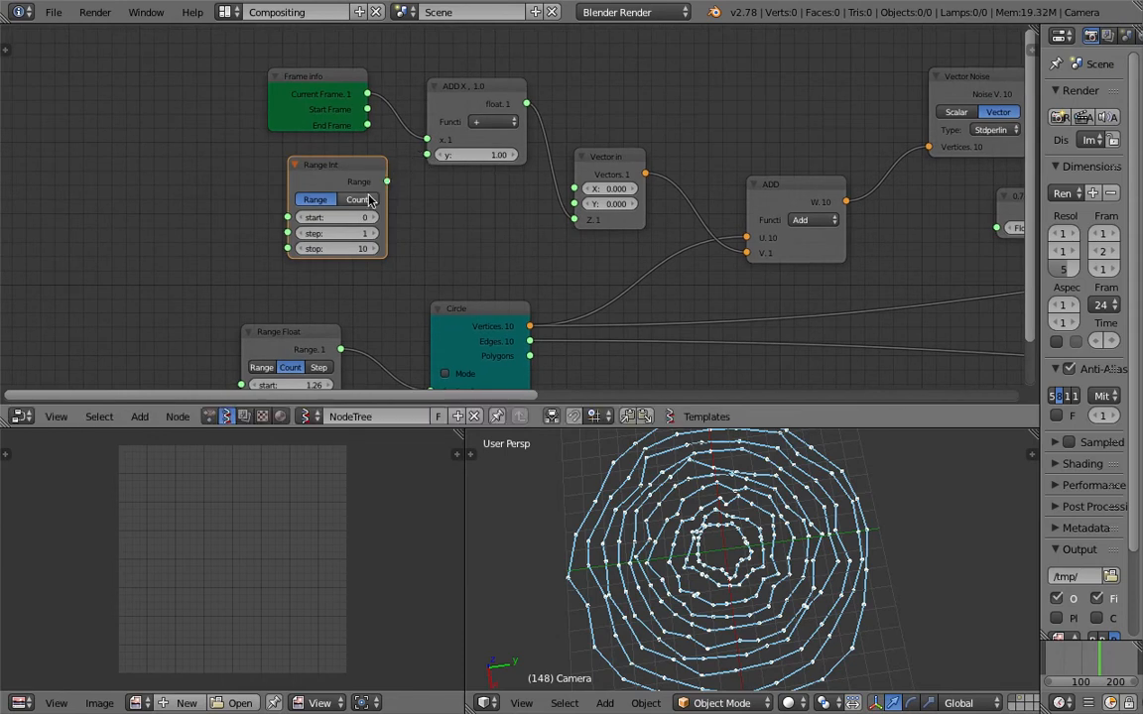
{"action": "scroll", "coordinate": [363, 251], "scroll_direction": "down", "scroll_amount": 1}
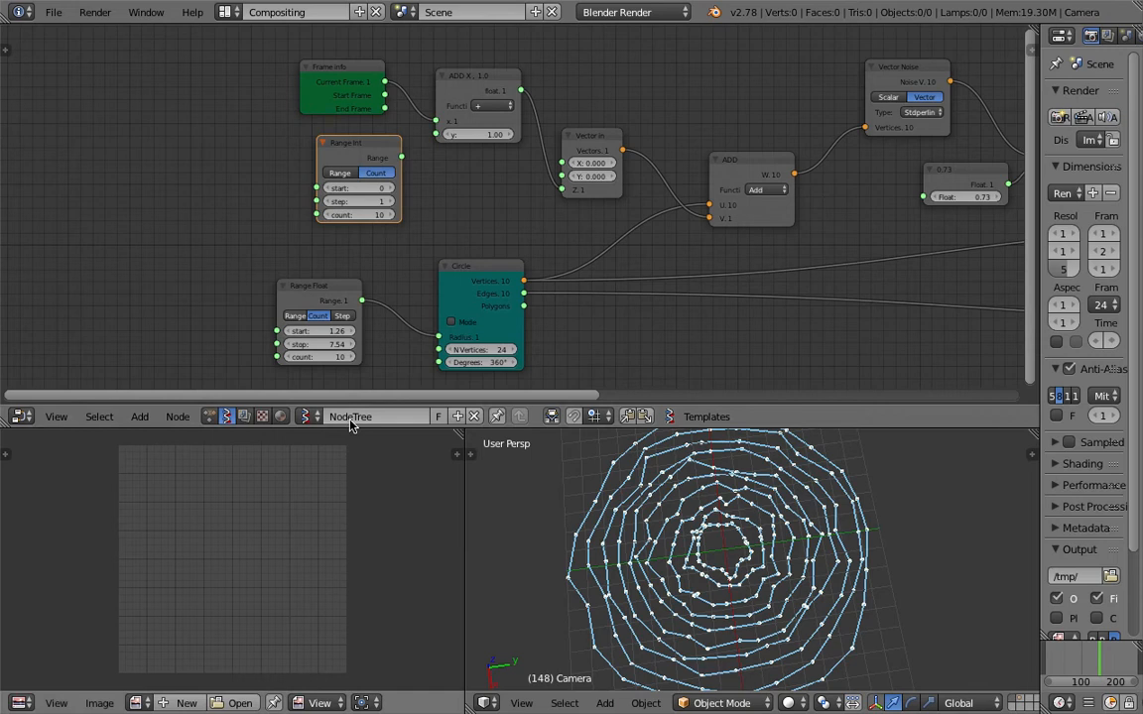
Add an Integer node and link its output to the count inputs of both Range Int and Range Float.
{"action": "key", "text": "shift+a"}
{"action": "left_click", "coordinate": [126, 241]}
{"action": "type", "text": "int"}
{"action": "key", "text": "Down"}
{"action": "key", "text": "Down"}
{"action": "key", "text": "Return"}
{"action": "left_click", "coordinate": [126, 246]}
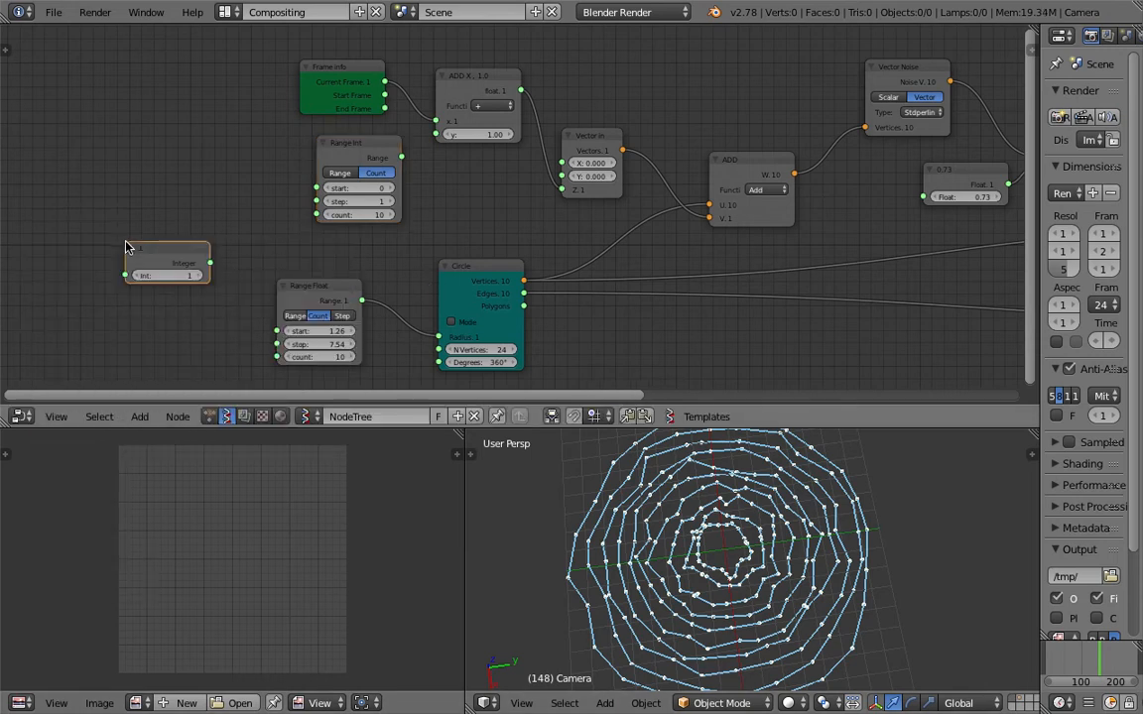
{"action": "left_click_drag", "start_coordinate": [210, 263], "coordinate": [316, 214]}
{"action": "left_click_drag", "start_coordinate": [210, 263], "coordinate": [277, 357]}
Link the Range Int output to the addition node's y input, set the Integer node to 10, and save over the scene file.
{"action": "scroll", "coordinate": [339, 194], "scroll_direction": "up", "scroll_amount": 1}
{"action": "left_click_drag", "start_coordinate": [397, 156], "coordinate": [430, 129]}
{"action": "key", "text": "ctrl+s"}
{"action": "key", "text": "Return"}
{"action": "left_click_drag", "start_coordinate": [421, 355], "coordinate": [432, 348]}
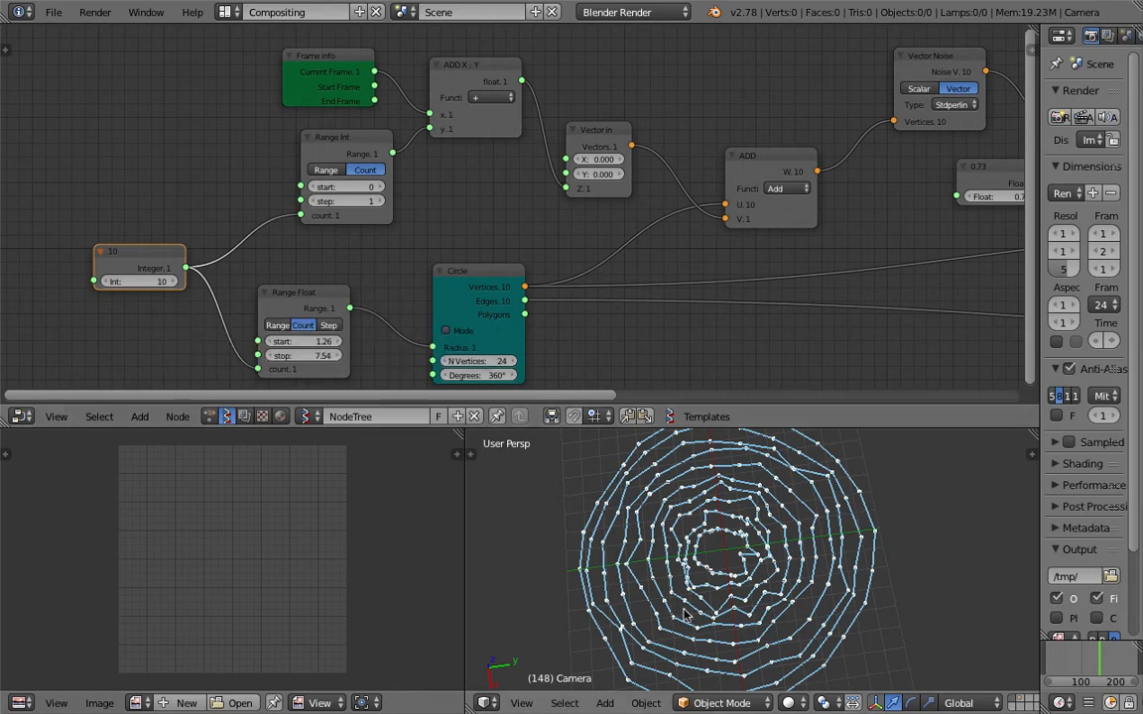
Set the Range Float node's stop value to 5.44 and save over the scene file.
{"action": "left_click_drag", "start_coordinate": [308, 355], "coordinate": [278, 355]}
{"action": "scroll", "coordinate": [766, 546], "scroll_direction": "up", "scroll_amount": 3}
{"action": "middle_click_drag", "start_coordinate": [771, 557], "coordinate": [739, 539]}
{"action": "key", "text": "ctrl+s"}
{"action": "left_click", "coordinate": [741, 536]}
{"action": "scroll", "coordinate": [657, 506], "scroll_direction": "up", "scroll_amount": 1}
{"action": "middle_click_drag", "start_coordinate": [658, 506], "coordinate": [653, 526]}
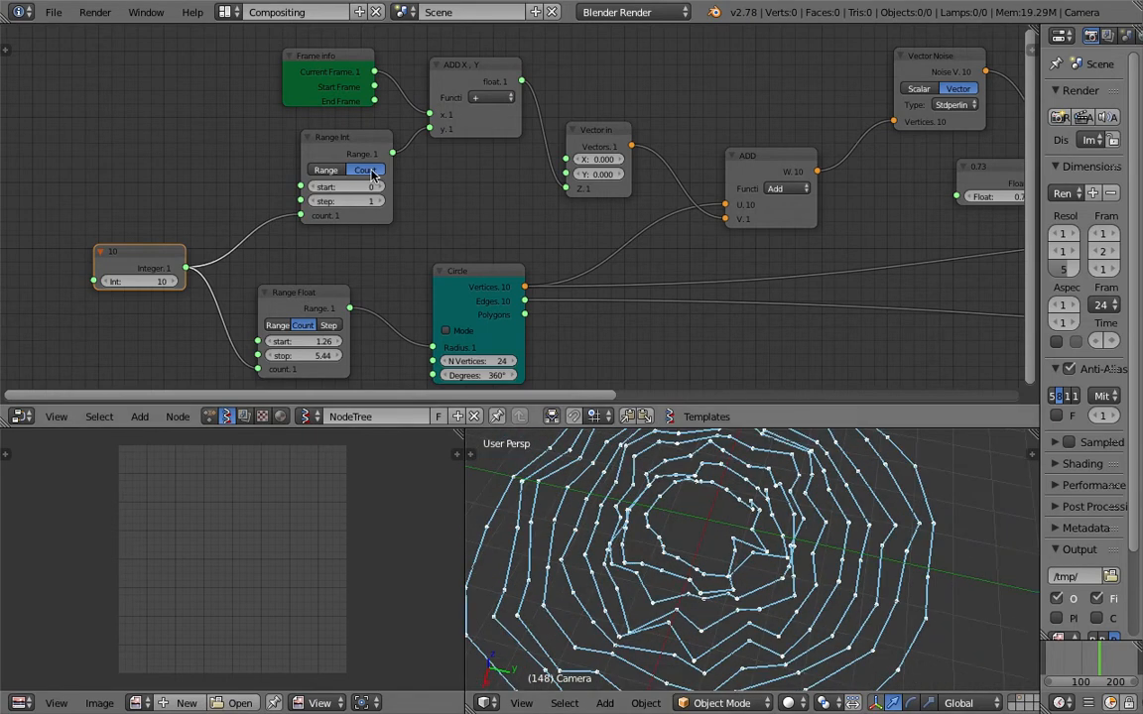
{"action": "middle_click_drag", "start_coordinate": [375, 174], "coordinate": [402, 176]}
{"action": "key", "text": "ctrl+s"}
{"action": "left_click", "coordinate": [400, 179]}
Move the Integer node aside, duplicate the Range Int node, and link the copy's output to the original Range Int's step input.
{"action": "left_click_drag", "start_coordinate": [166, 253], "coordinate": [46, 275]}
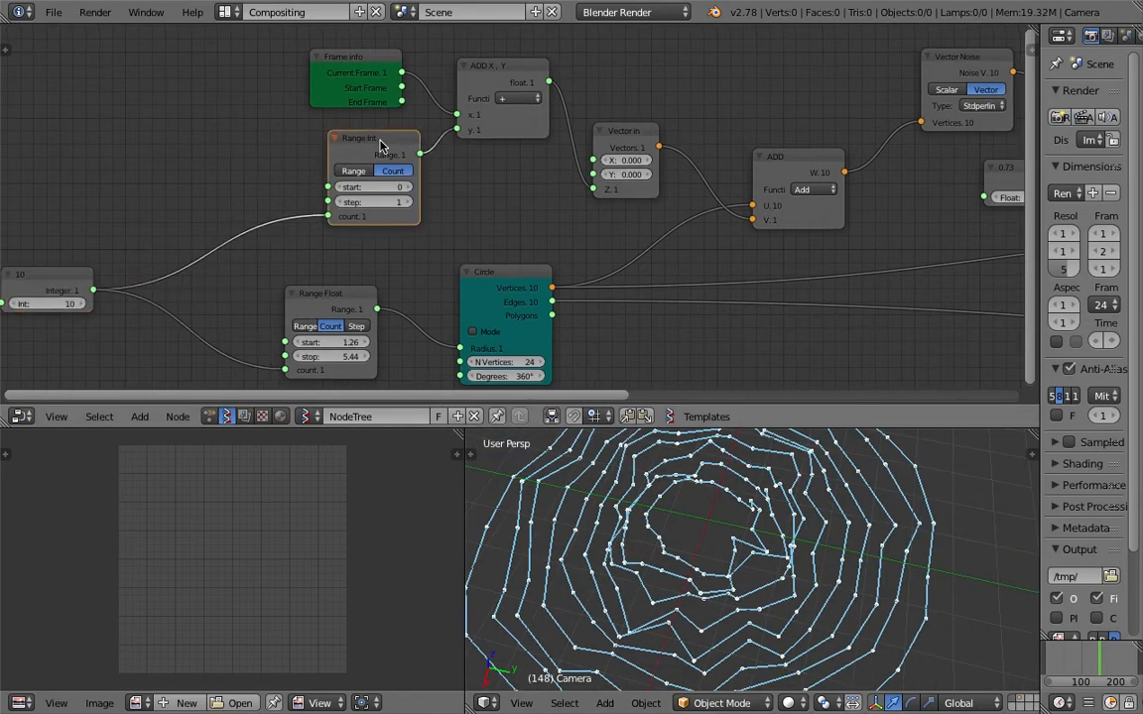
{"action": "key", "text": "shift+d"}
{"action": "left_click", "coordinate": [248, 149]}
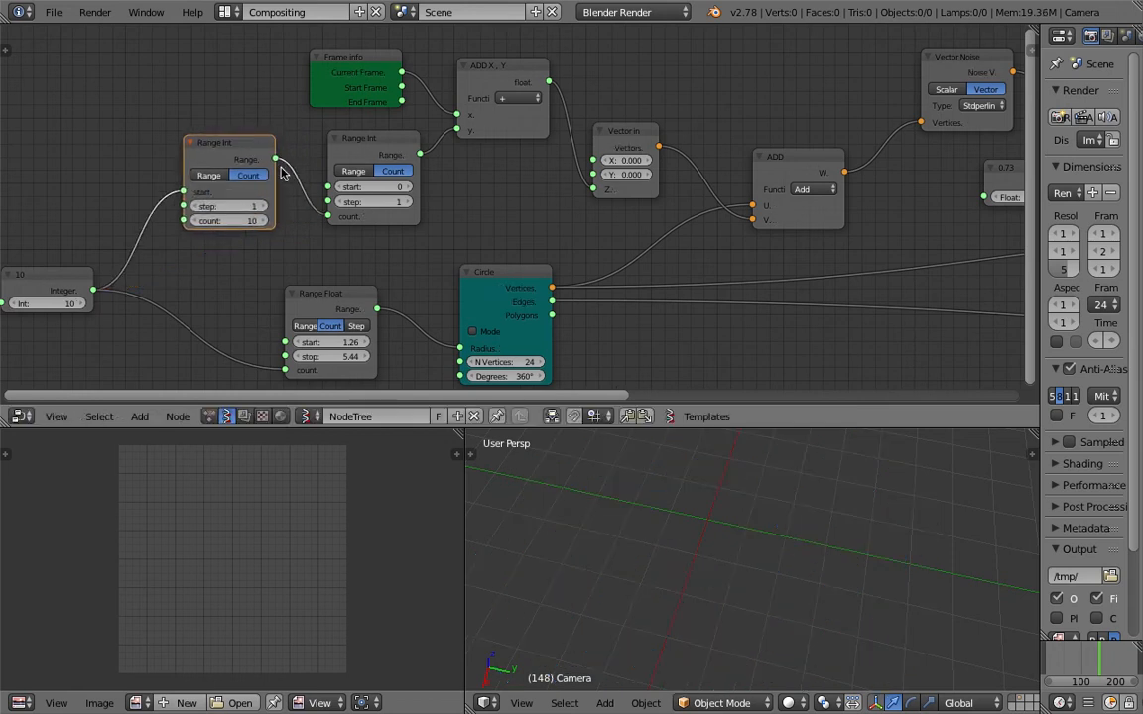
{"action": "middle_click_drag", "start_coordinate": [287, 177], "coordinate": [341, 181]}
{"action": "mouse_move", "coordinate": [351, 160]}
{"action": "left_mouse_down", "text": "ctrl"}
{"action": "mouse_move", "coordinate": [332, 162]}
{"action": "mouse_move", "coordinate": [370, 181]}
{"action": "mouse_move", "coordinate": [377, 199]}
{"action": "left_mouse_up", "text": "ctrl"}
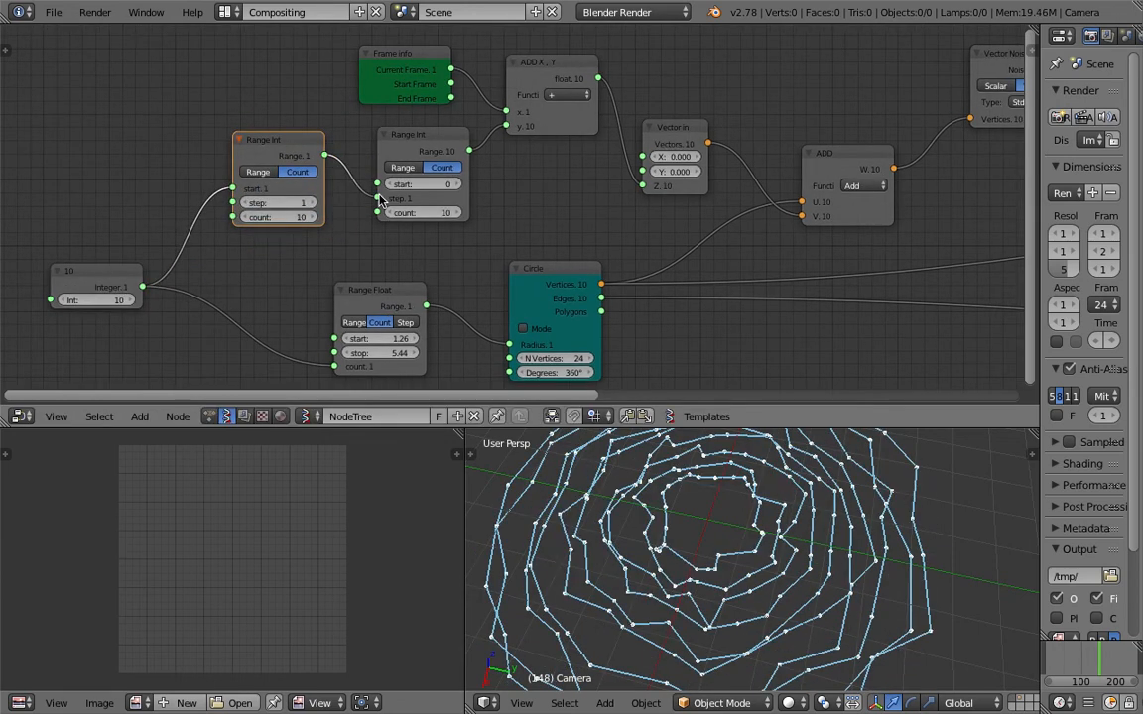
Set the Range Float node's start and stop to 1.00 and switch the 3D viewport to top view.
{"action": "left_click_drag", "start_coordinate": [383, 353], "coordinate": [340, 353]}
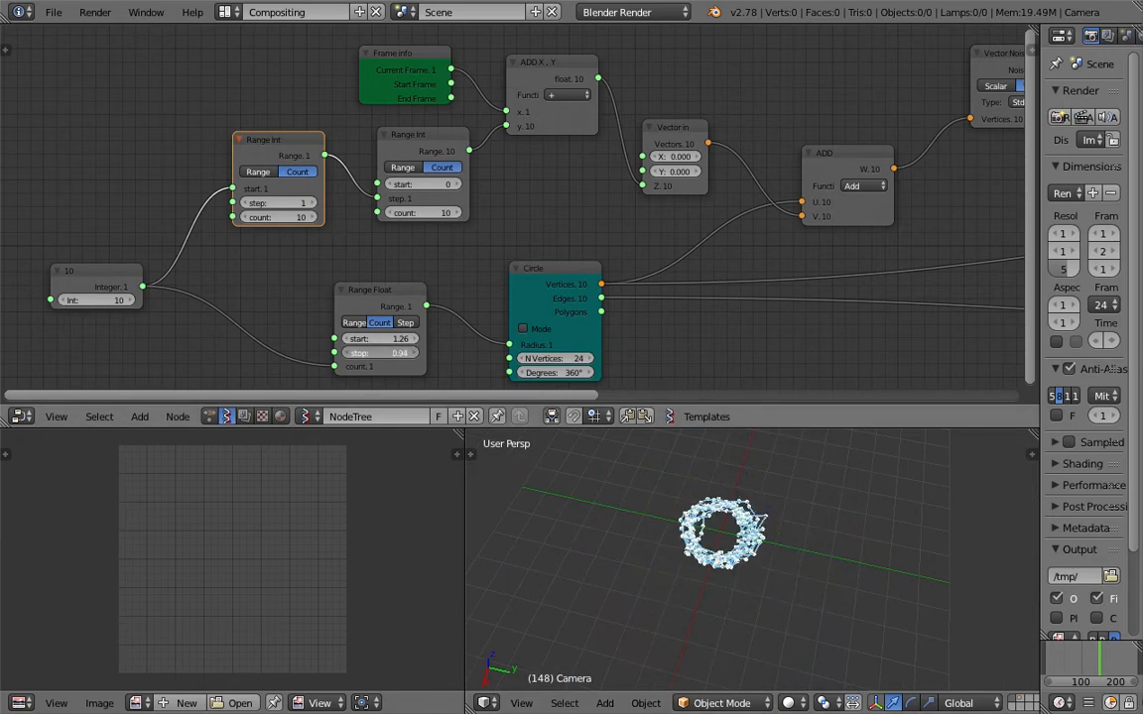
{"action": "scroll", "coordinate": [724, 617], "scroll_direction": "up", "scroll_amount": 4}
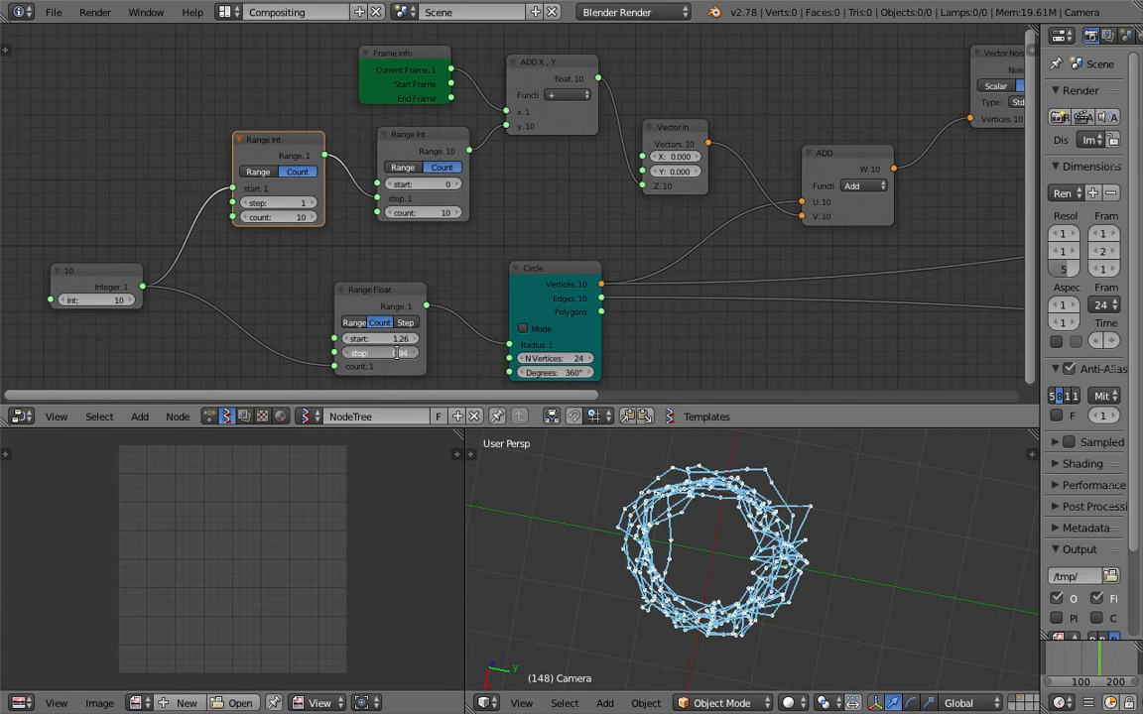
{"action": "key", "text": "Return"}
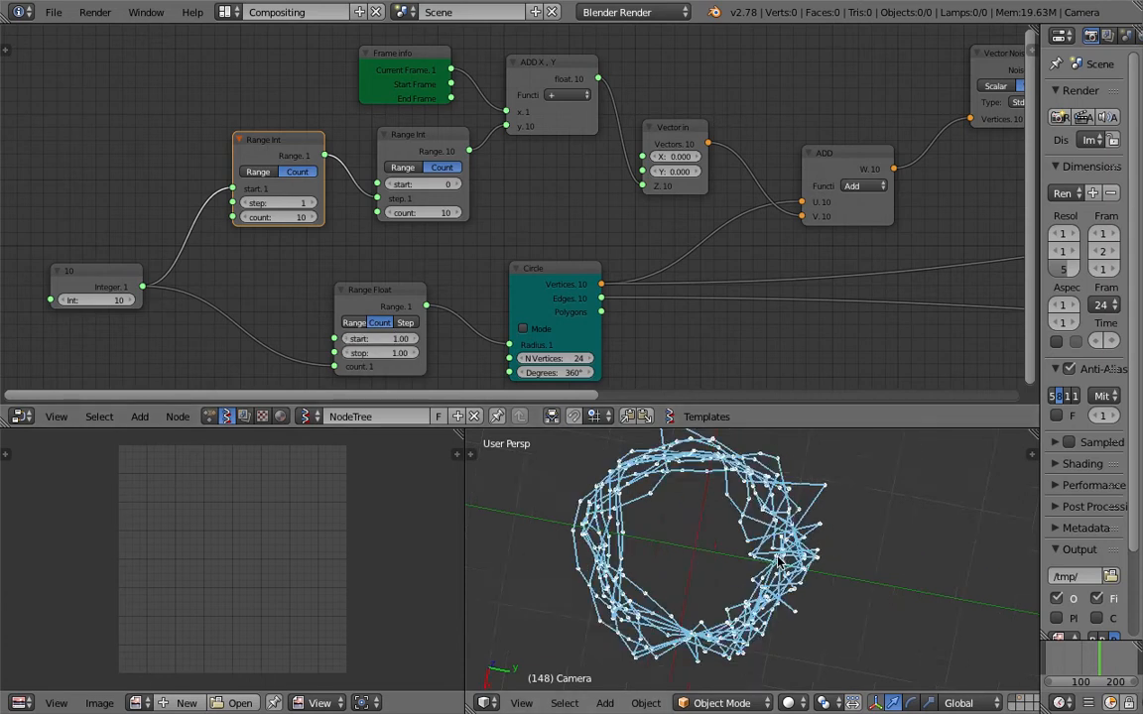
{"action": "left_click", "coordinate": [522, 704]}
{"action": "left_click", "coordinate": [550, 618]}
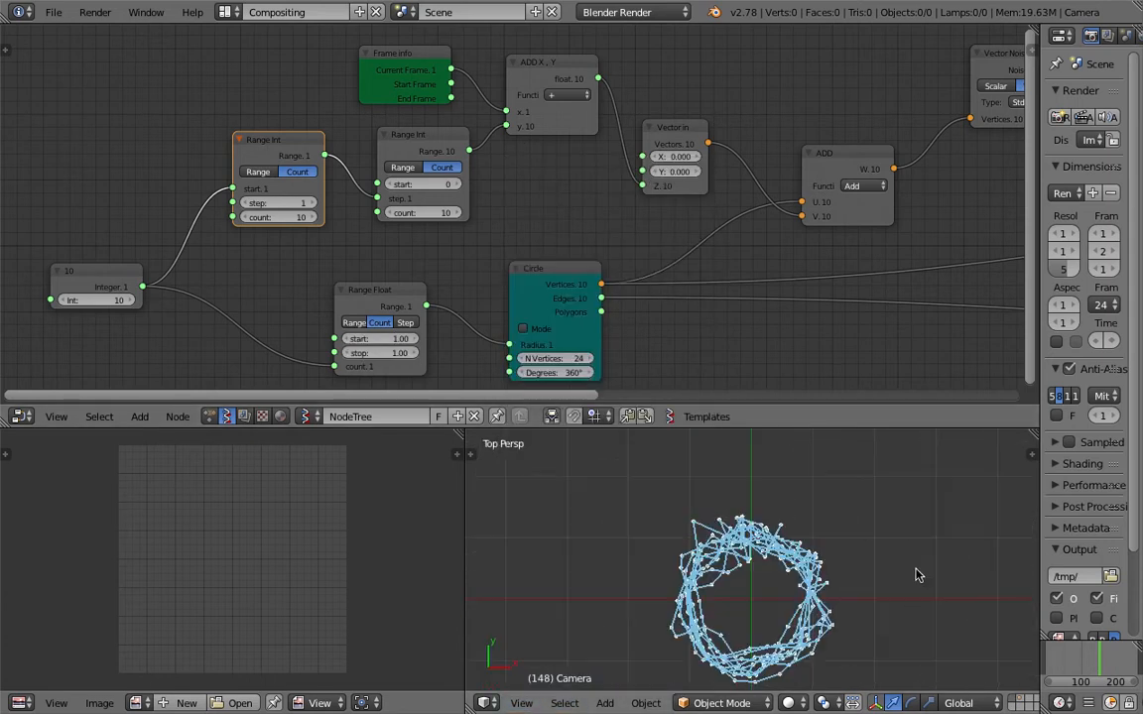
Turn off the vertex display in the Viewer Draw node and save over the scene file.
{"action": "scroll", "coordinate": [796, 255], "scroll_direction": "right", "scroll_amount": 10, "text": "ctrl"}
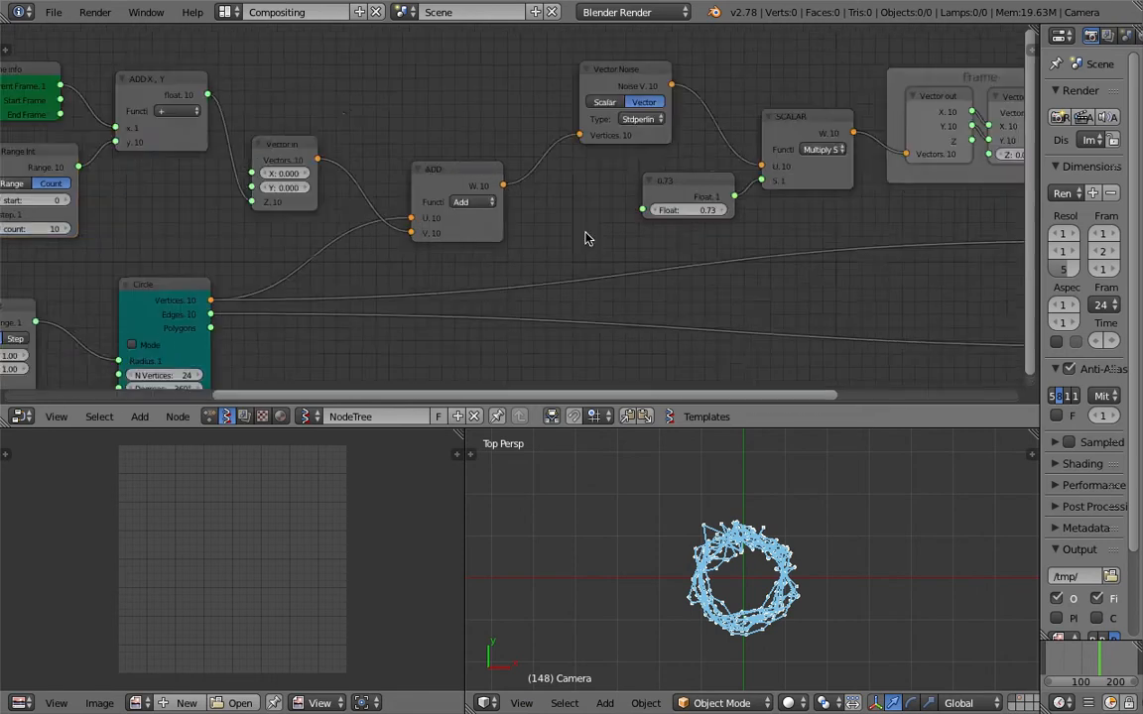
{"action": "scroll", "coordinate": [764, 223], "scroll_direction": "right", "scroll_amount": 4, "text": "ctrl"}
{"action": "left_click_drag", "start_coordinate": [694, 250], "coordinate": [736, 238]}
{"action": "left_click", "coordinate": [726, 266]}
{"action": "scroll", "coordinate": [838, 510], "scroll_direction": "up", "scroll_amount": 2}
{"action": "middle_click_drag", "start_coordinate": [840, 516], "coordinate": [841, 475], "text": "shift"}
{"action": "scroll", "coordinate": [449, 253], "scroll_direction": "down", "scroll_amount": 2}
{"action": "middle_click_drag", "start_coordinate": [279, 236], "coordinate": [470, 194]}
{"action": "key", "text": "ctrl+s"}
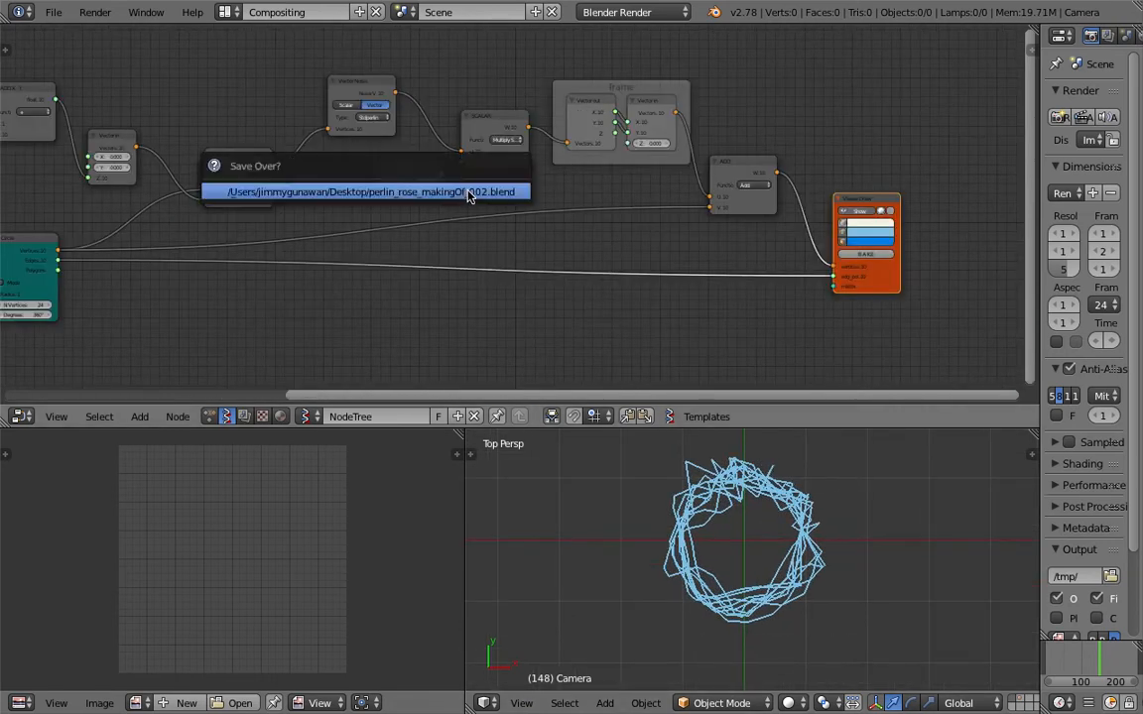
{"action": "left_click", "coordinate": [469, 193]}
Lower the Float node that scales the noise to 0.10 and fine-tune it to 0.16.
{"action": "scroll", "coordinate": [446, 193], "scroll_direction": "up", "scroll_amount": 1}
{"action": "middle_click_drag", "start_coordinate": [401, 184], "coordinate": [487, 198]}
{"action": "left_click_drag", "start_coordinate": [487, 197], "coordinate": [395, 198]}
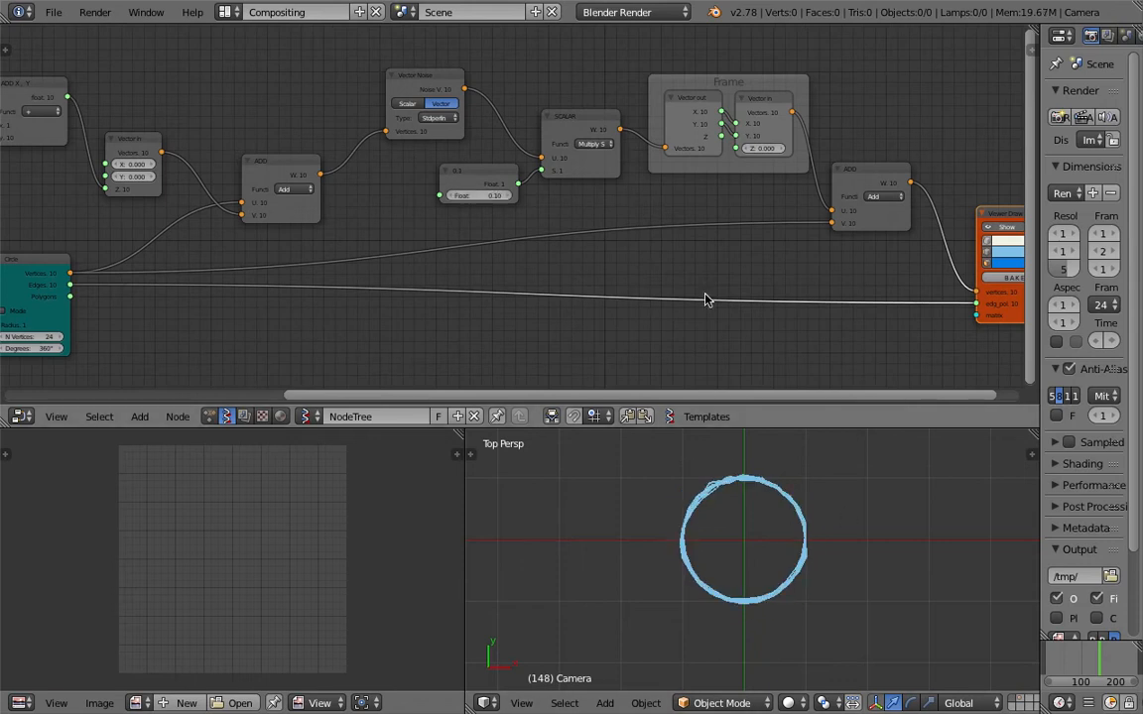
{"action": "scroll", "coordinate": [802, 357], "scroll_direction": "up", "scroll_amount": 3}
{"action": "scroll", "coordinate": [779, 547], "scroll_direction": "up", "scroll_amount": 3}
{"action": "scroll", "coordinate": [810, 552], "scroll_direction": "down", "scroll_amount": 1}
{"action": "middle_click_drag", "start_coordinate": [809, 552], "coordinate": [796, 564], "text": "shift"}
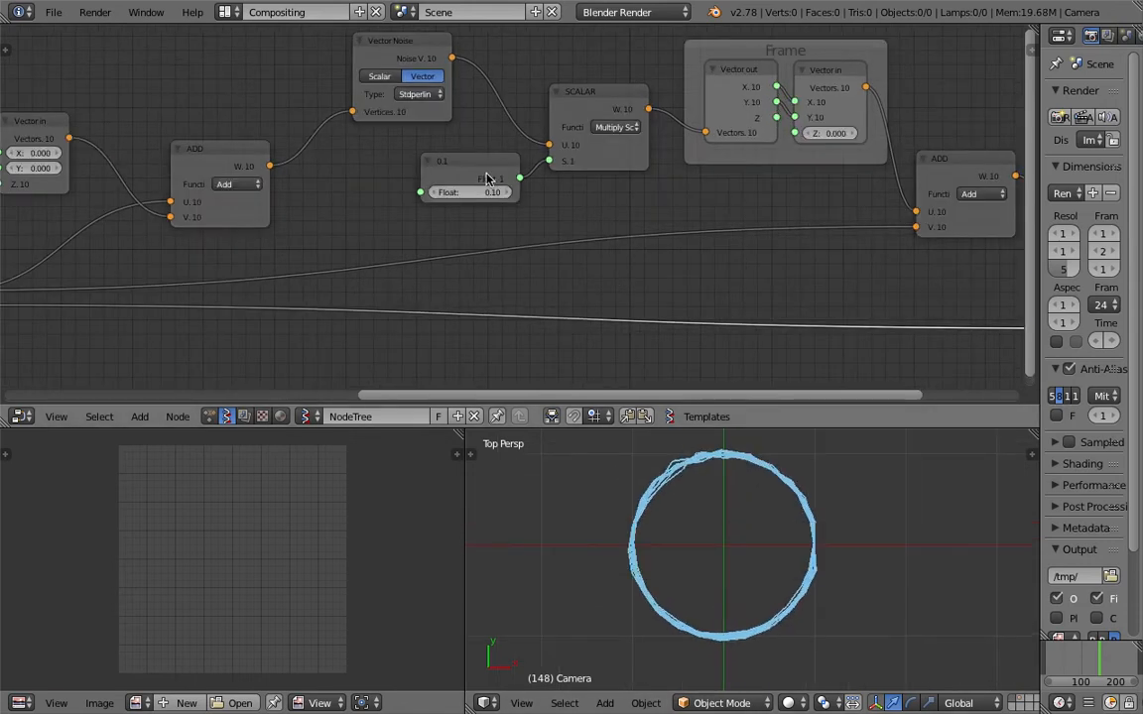
{"action": "left_click_drag", "start_coordinate": [475, 194], "coordinate": [481, 193]}
Show the Viewer Draw node's properties, set its edge width to 1, and save over the scene file.
{"action": "scroll", "coordinate": [742, 527], "scroll_direction": "down", "scroll_amount": 2}
{"action": "middle_click_drag", "start_coordinate": [314, 255], "coordinate": [667, 162]}
{"action": "scroll", "coordinate": [637, 179], "scroll_direction": "up", "scroll_amount": 1}
{"action": "middle_click_drag", "start_coordinate": [1002, 193], "coordinate": [459, 206]}
{"action": "middle_click_drag", "start_coordinate": [1007, 216], "coordinate": [473, 263]}
{"action": "middle_click_drag", "start_coordinate": [863, 84], "coordinate": [651, 120]}
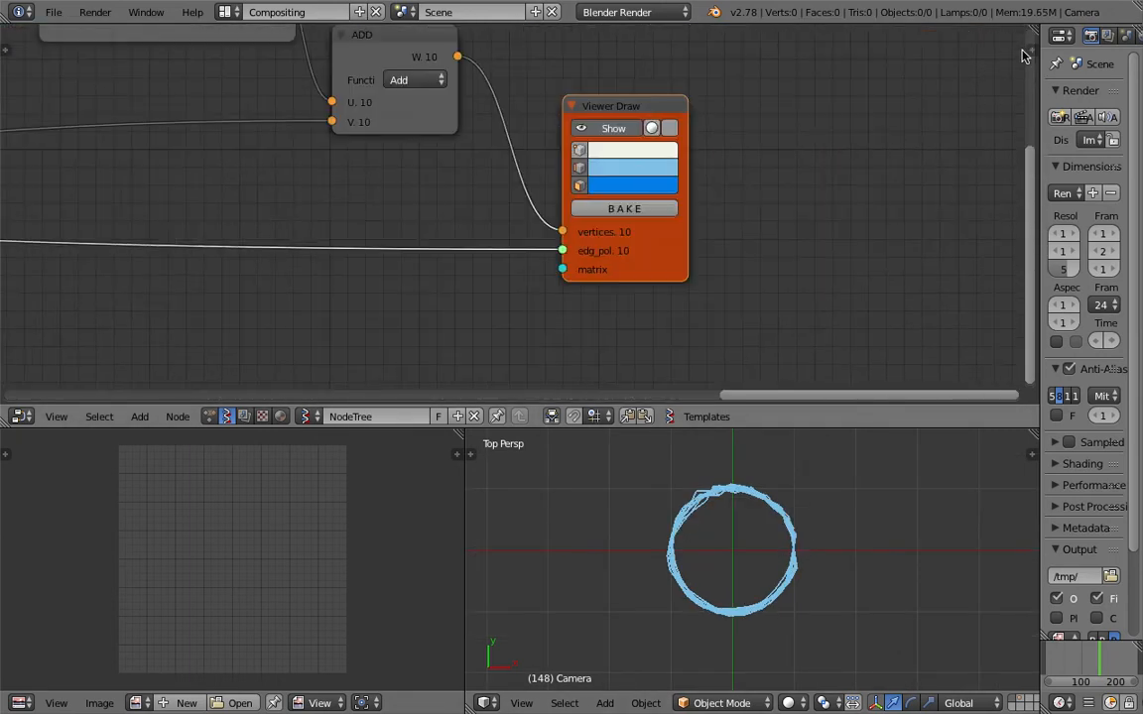
{"action": "left_click", "coordinate": [1026, 52]}
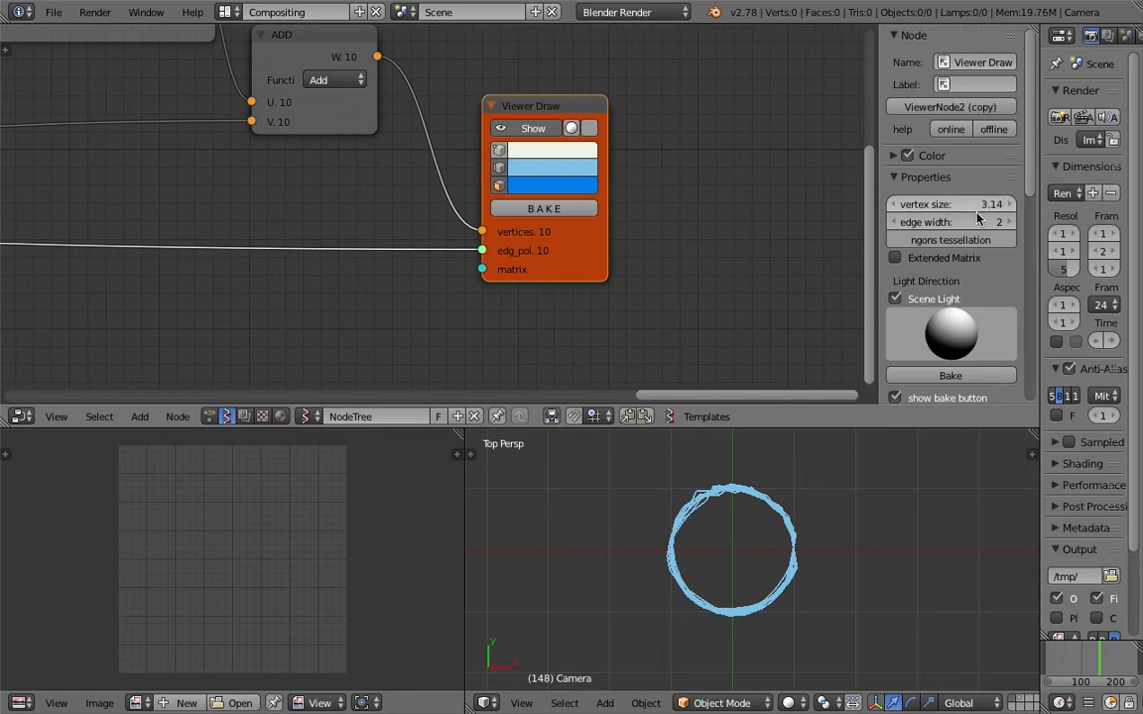
{"action": "left_click_drag", "start_coordinate": [973, 220], "coordinate": [948, 220]}
{"action": "scroll", "coordinate": [655, 517], "scroll_direction": "up", "scroll_amount": 2}
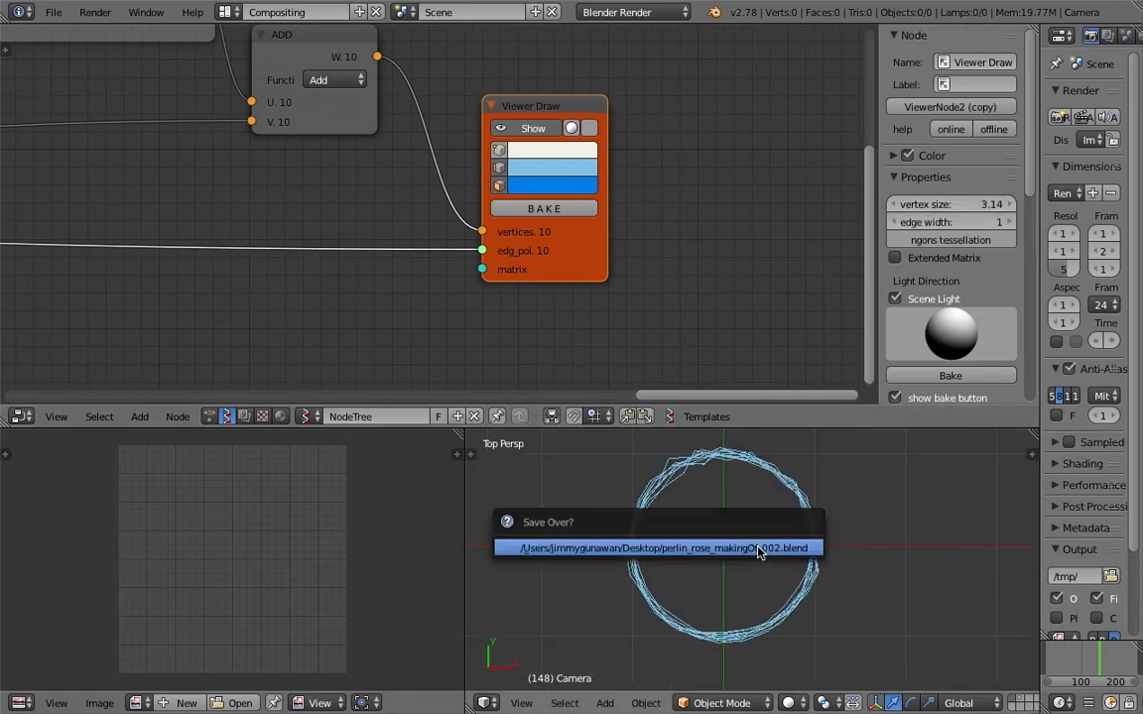
Move the Circle node closer to Range Float and set the count of the Range Int feeding the addition to 4.
{"action": "scroll", "coordinate": [343, 69], "scroll_direction": "down", "scroll_amount": 4}
{"action": "middle_click_drag", "start_coordinate": [300, 75], "coordinate": [750, 85]}
{"action": "middle_click_drag", "start_coordinate": [36, 254], "coordinate": [679, 225]}
{"action": "middle_click_drag", "start_coordinate": [411, 177], "coordinate": [483, 182]}
{"action": "left_click_drag", "start_coordinate": [483, 182], "coordinate": [450, 186]}
{"action": "middle_click_drag", "start_coordinate": [434, 254], "coordinate": [536, 254]}
{"action": "middle_click_drag", "start_coordinate": [335, 171], "coordinate": [358, 239]}
{"action": "scroll", "coordinate": [361, 225], "scroll_direction": "up", "scroll_amount": 1}
{"action": "left_click_drag", "start_coordinate": [536, 191], "coordinate": [466, 203]}
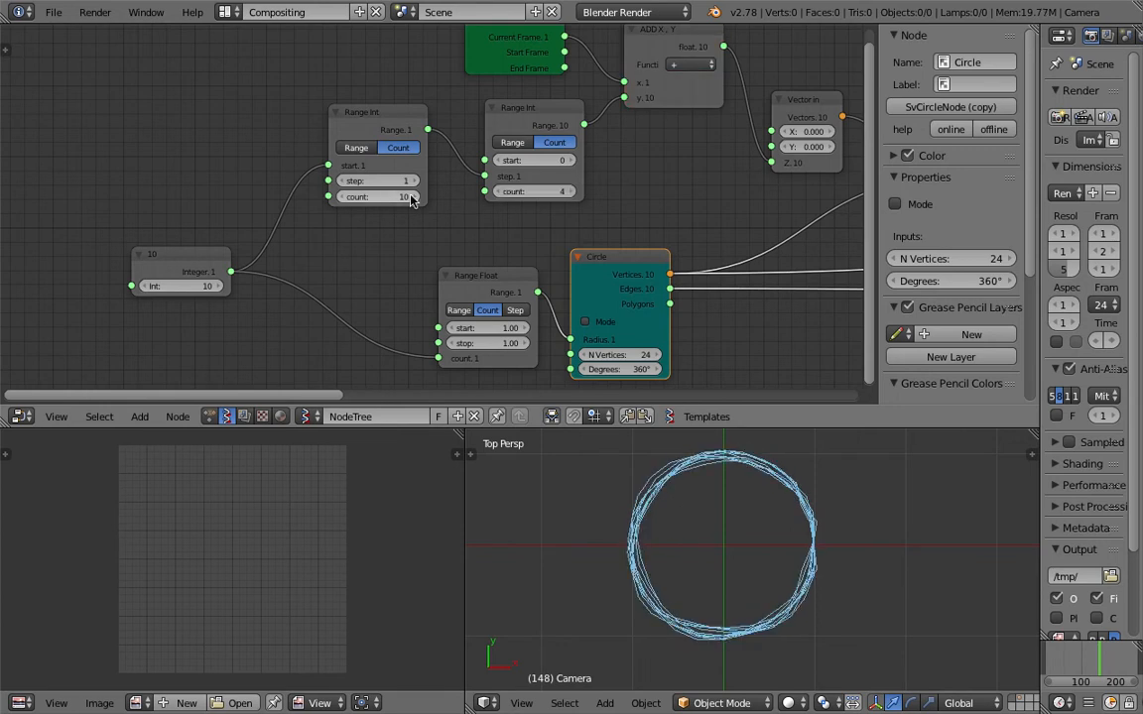
Link the Integer node's output to the first Range Int node's count input and set the Integer to 20.
{"action": "left_click_drag", "start_coordinate": [378, 196], "coordinate": [350, 196]}
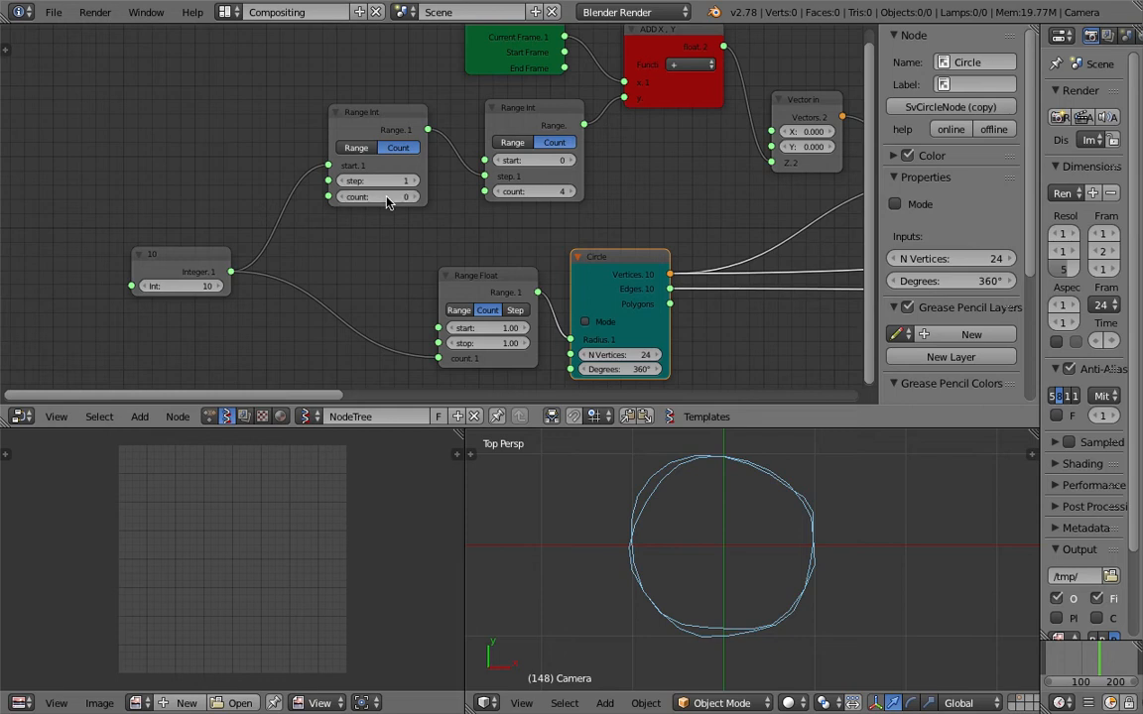
{"action": "left_click_drag", "start_coordinate": [229, 273], "coordinate": [309, 242]}
{"action": "left_click_drag", "start_coordinate": [331, 202], "coordinate": [331, 199]}
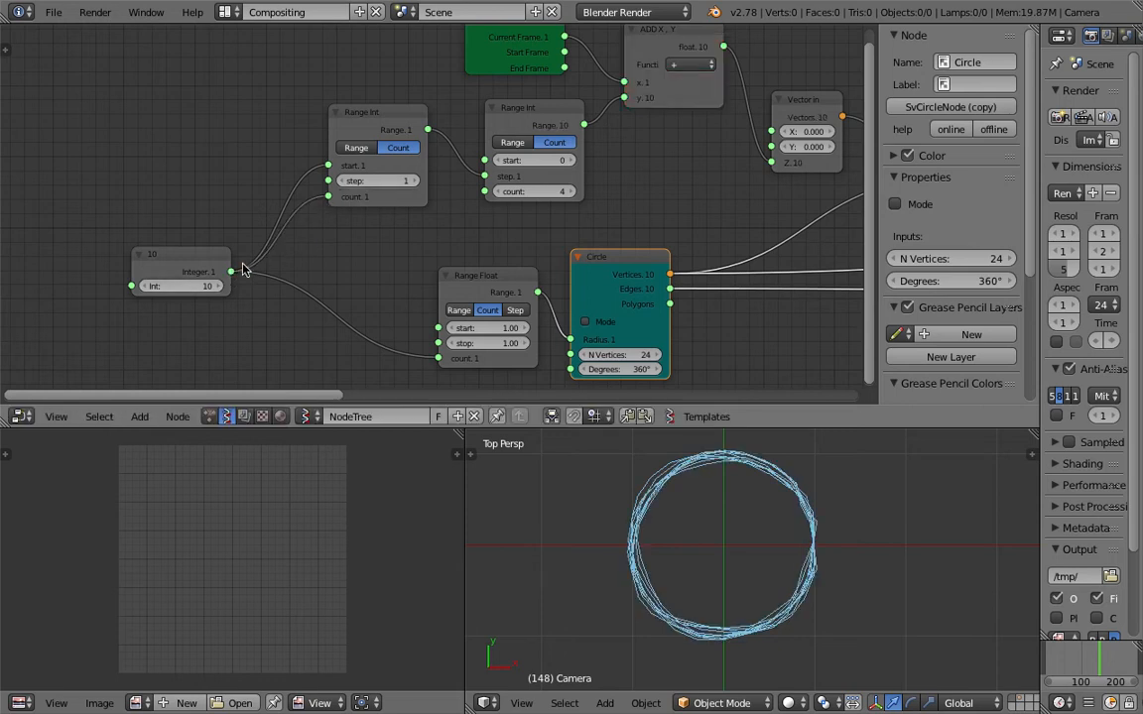
{"action": "left_click_drag", "start_coordinate": [180, 285], "coordinate": [191, 286]}
Shift the first Range Int node slightly away from the second one and save over the scene file.
{"action": "left_click_drag", "start_coordinate": [382, 124], "coordinate": [363, 119]}
{"action": "key", "text": "ctrl+s"}
{"action": "left_click", "coordinate": [340, 164]}
Set the second Range Int node's count to 44 and move the Range Float node farther from Circle.
{"action": "mouse_move", "coordinate": [557, 191]}
{"action": "left_mouse_down"}
{"action": "mouse_move", "coordinate": [521, 192]}
{"action": "mouse_move", "coordinate": [570, 191]}
{"action": "left_mouse_up"}
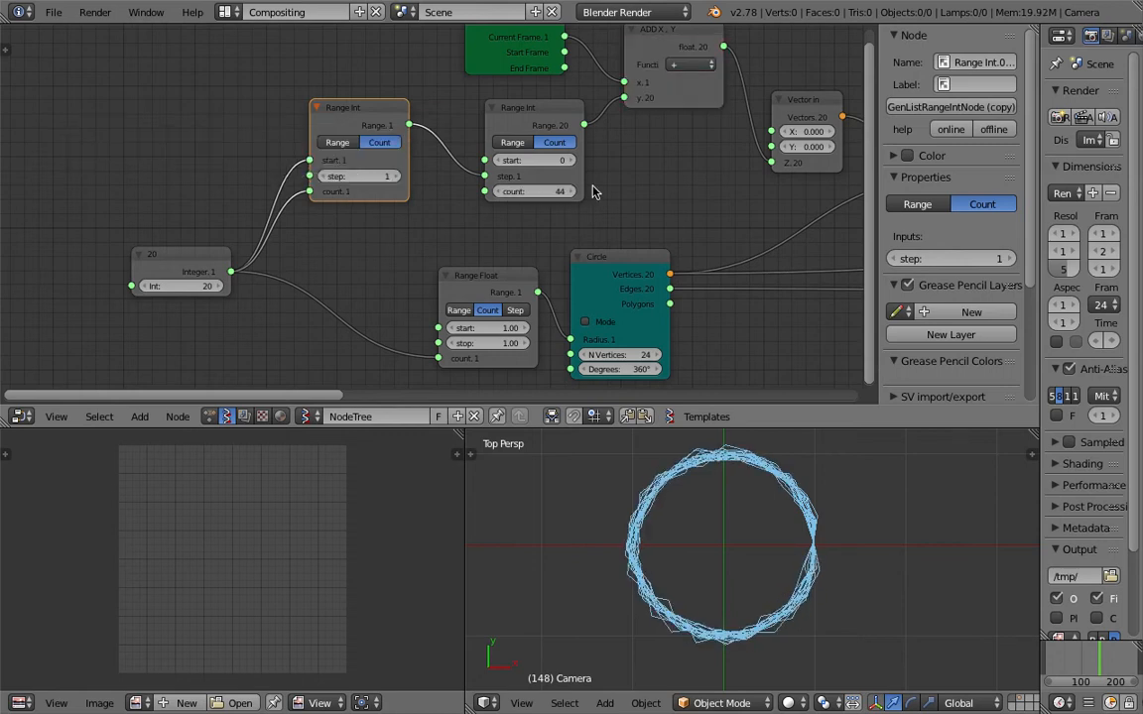
{"action": "left_click_drag", "start_coordinate": [511, 293], "coordinate": [460, 295]}
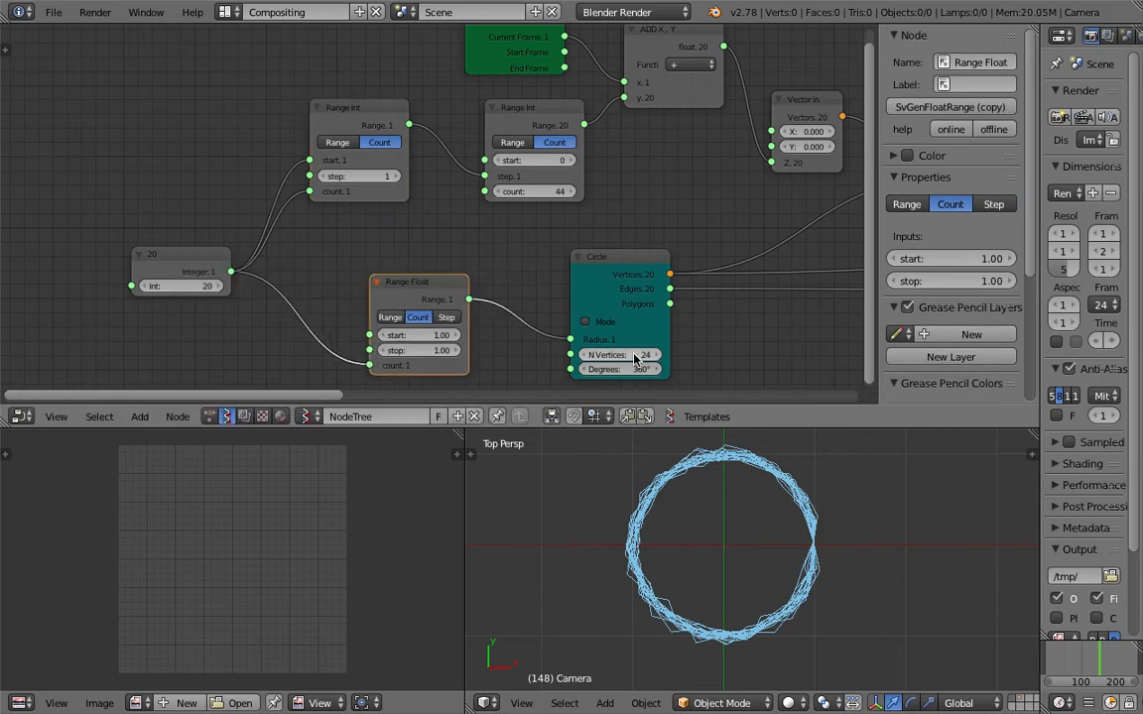
{"action": "middle_click_drag", "start_coordinate": [480, 255], "coordinate": [499, 220]}
Move the Integer node up, place a duplicate of it below, and set the duplicate to 24.
{"action": "left_click_drag", "start_coordinate": [211, 237], "coordinate": [149, 186]}
{"action": "key", "text": "shift+d"}
{"action": "left_click", "coordinate": [157, 293]}
{"action": "left_click", "coordinate": [193, 311]}
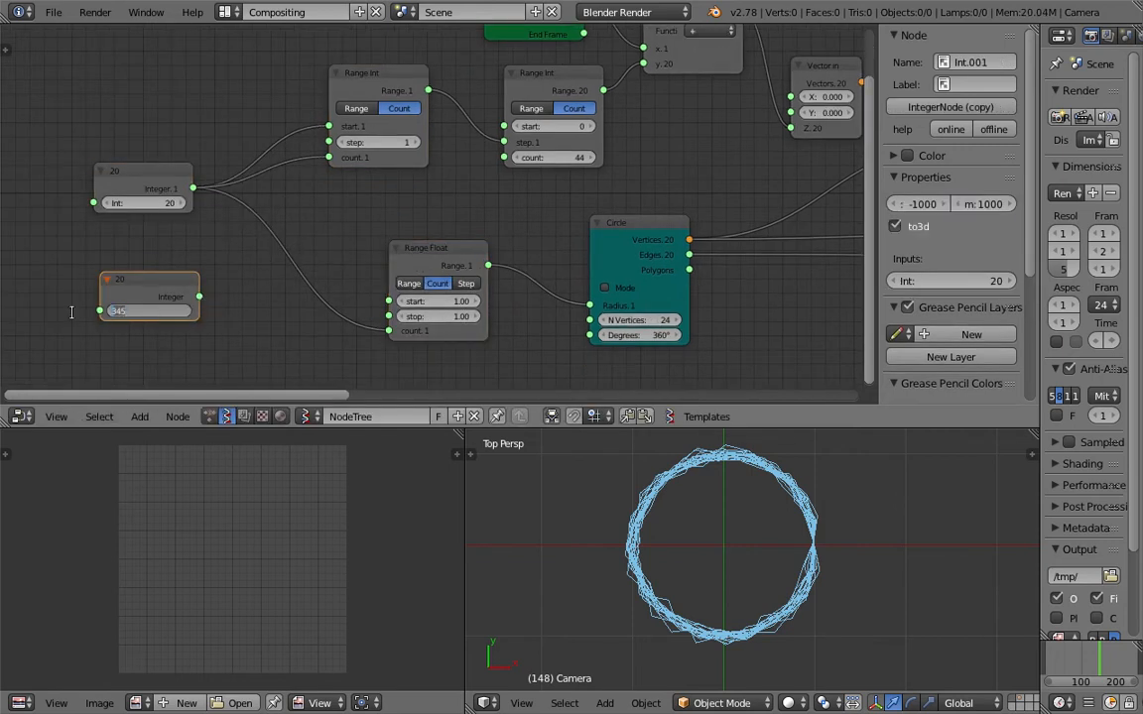
{"action": "type", "text": "24"}
{"action": "key", "text": "Return"}
Link the 24 Integer node to the second Range Int's count and the Circle's N Vertices inputs.
{"action": "left_click_drag", "start_coordinate": [201, 297], "coordinate": [504, 157]}
{"action": "left_click_drag", "start_coordinate": [375, 79], "coordinate": [344, 68]}
{"action": "scroll", "coordinate": [549, 183], "scroll_direction": "down", "scroll_amount": 2}
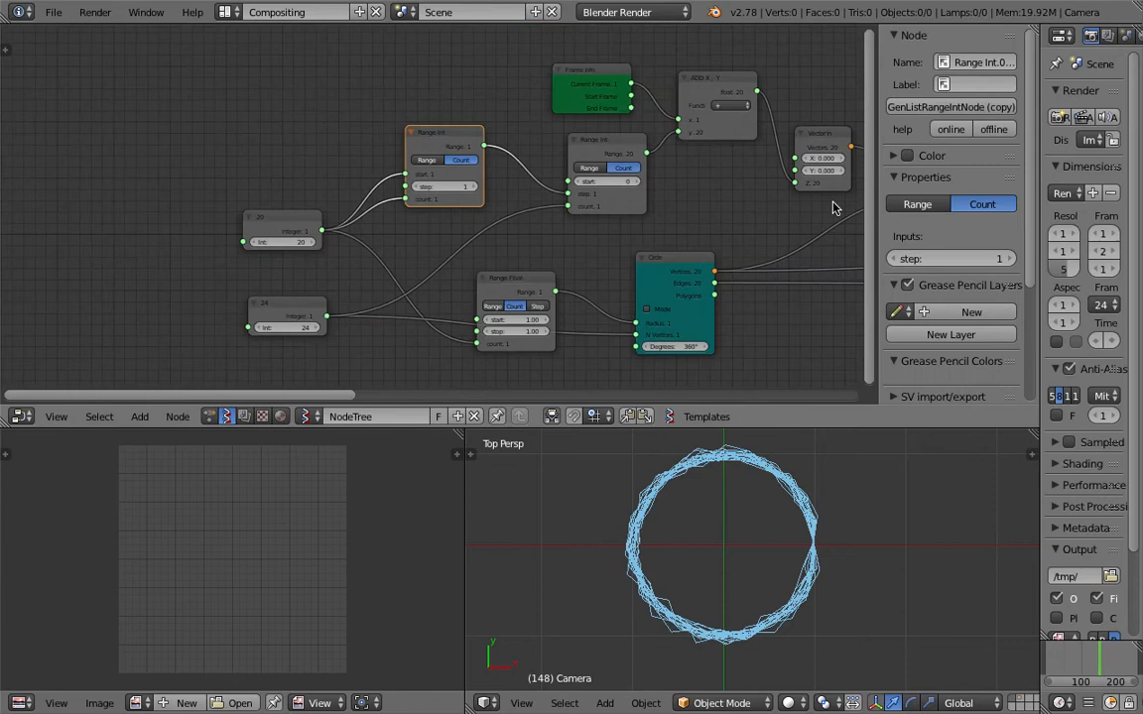
Hide the node properties sidebar and save over the scene file.
{"action": "key", "text": "n"}
{"action": "middle_click_drag", "start_coordinate": [512, 193], "coordinate": [497, 213]}
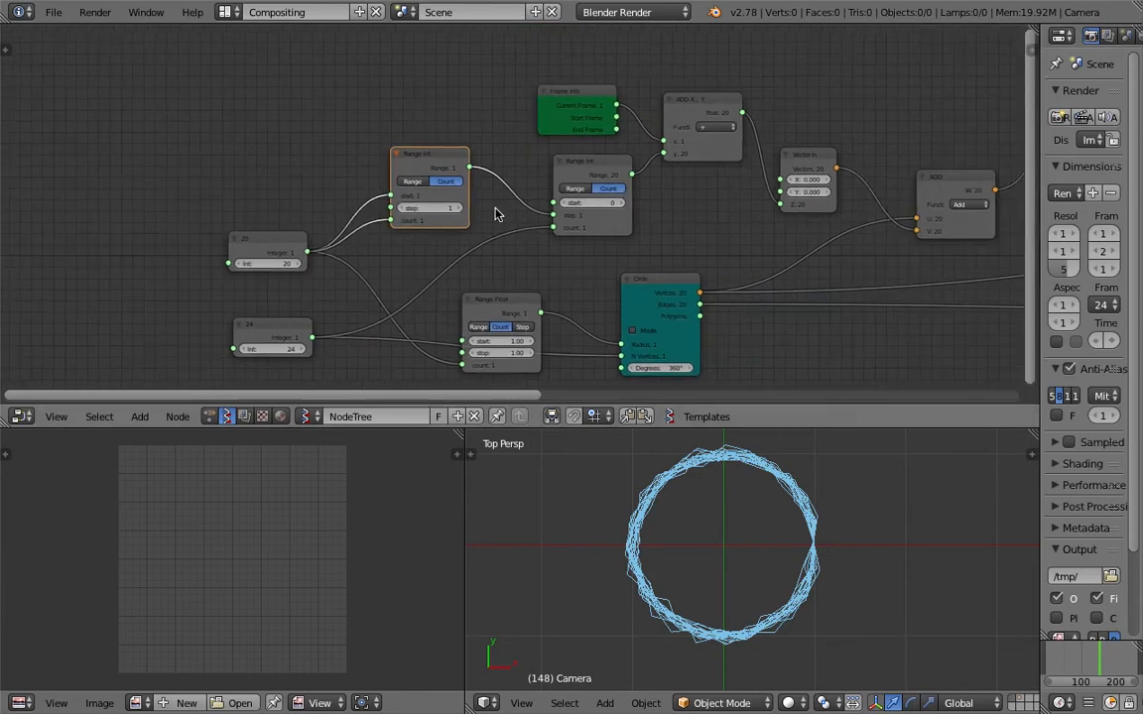
{"action": "middle_click_drag", "start_coordinate": [630, 176], "coordinate": [466, 241]}
{"action": "key", "text": "ctrl+s"}
{"action": "left_click", "coordinate": [466, 241]}
Try to add a Stethoscope node beside the Range Int nodes.
{"action": "middle_click_drag", "start_coordinate": [590, 200], "coordinate": [450, 203]}
{"action": "scroll", "coordinate": [449, 204], "scroll_direction": "up", "scroll_amount": 3}
{"action": "middle_click_drag", "start_coordinate": [494, 160], "coordinate": [482, 207]}
{"action": "key", "text": "space"}
{"action": "type", "text": "ste"}
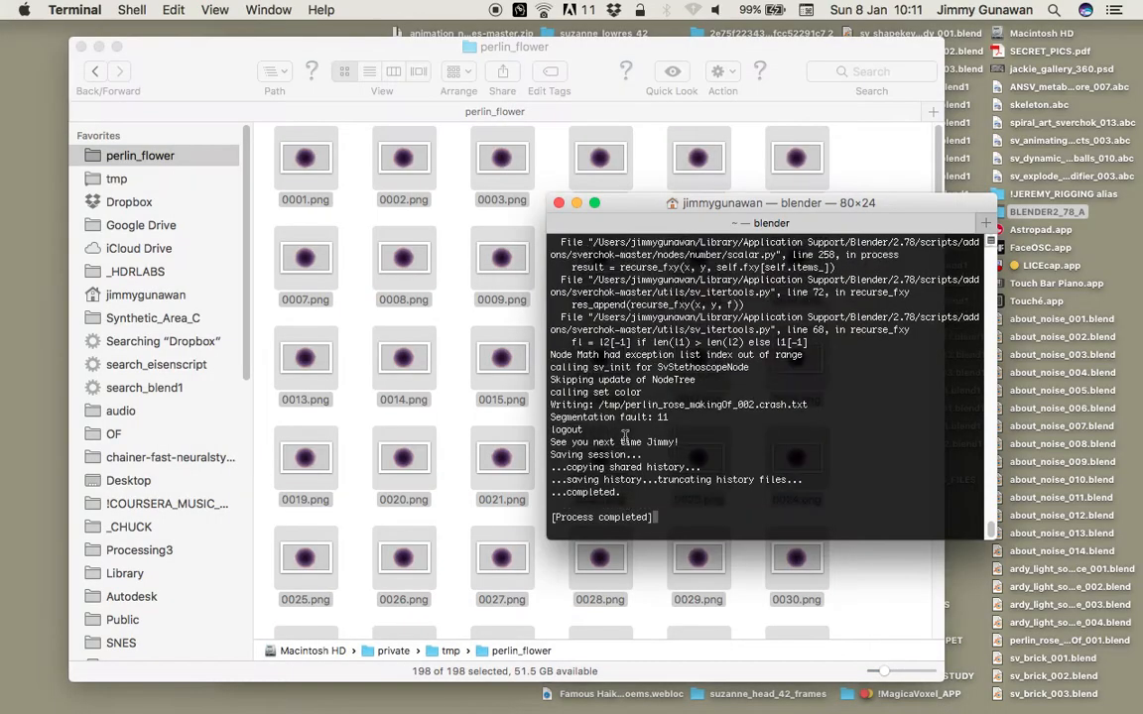
Close the ended Terminal session and open the BLENDER2_78_A folder in Finder.
{"action": "key", "text": "super+w"}
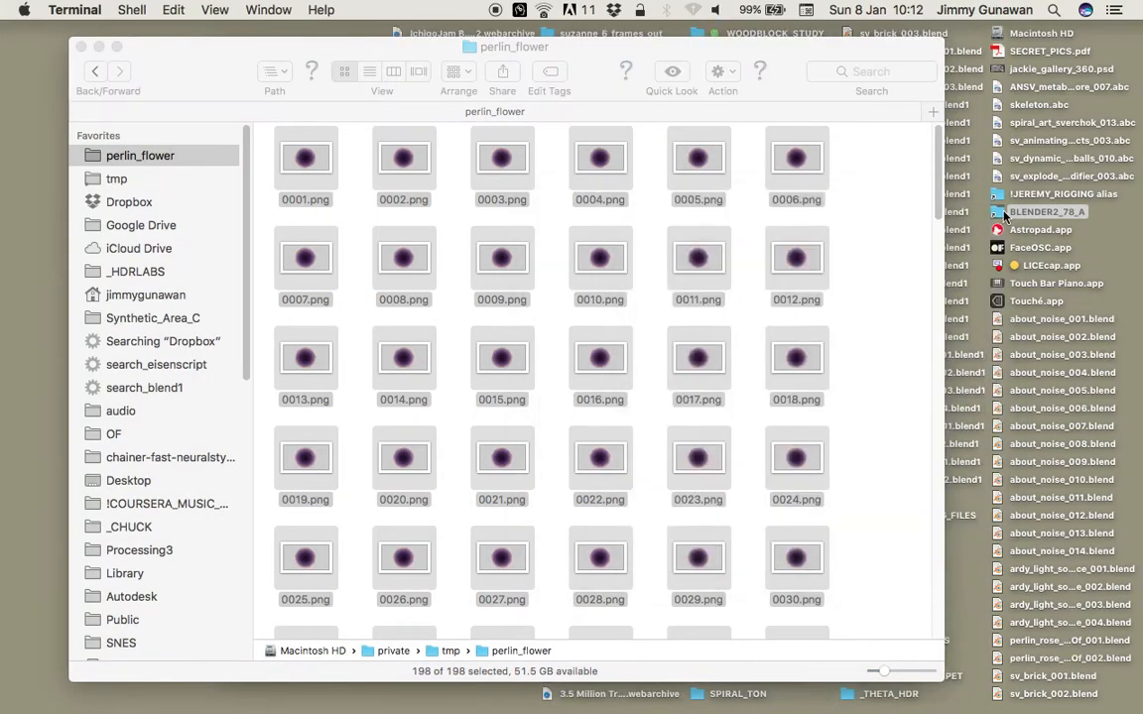
{"action": "left_click", "coordinate": [1005, 215]}
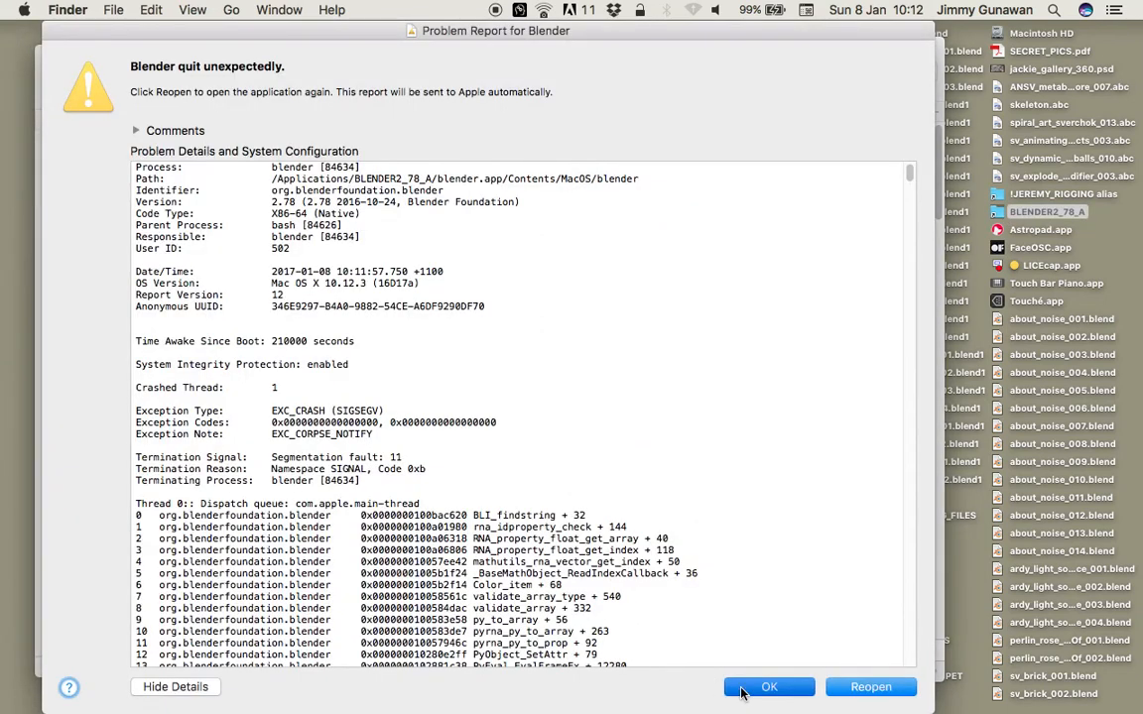
{"action": "left_click", "coordinate": [742, 687]}
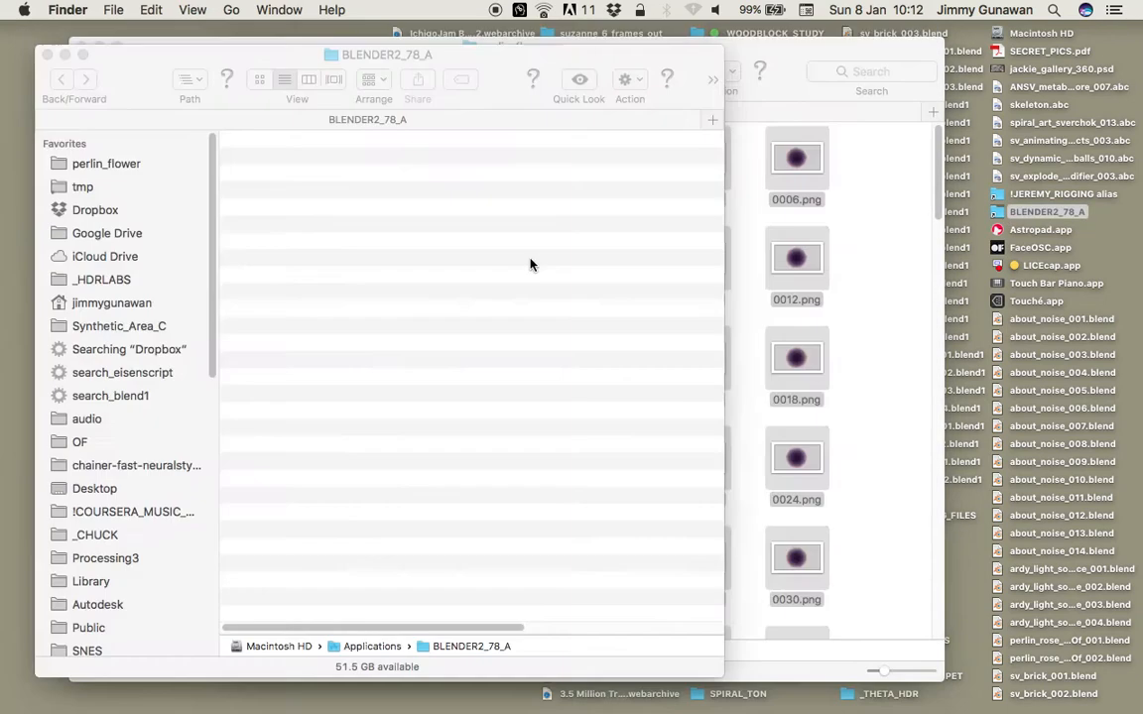
Show the package contents of blender.app and launch the blender executable inside Contents/MacOS.
{"action": "right_click", "coordinate": [338, 169]}
{"action": "left_click", "coordinate": [347, 185]}
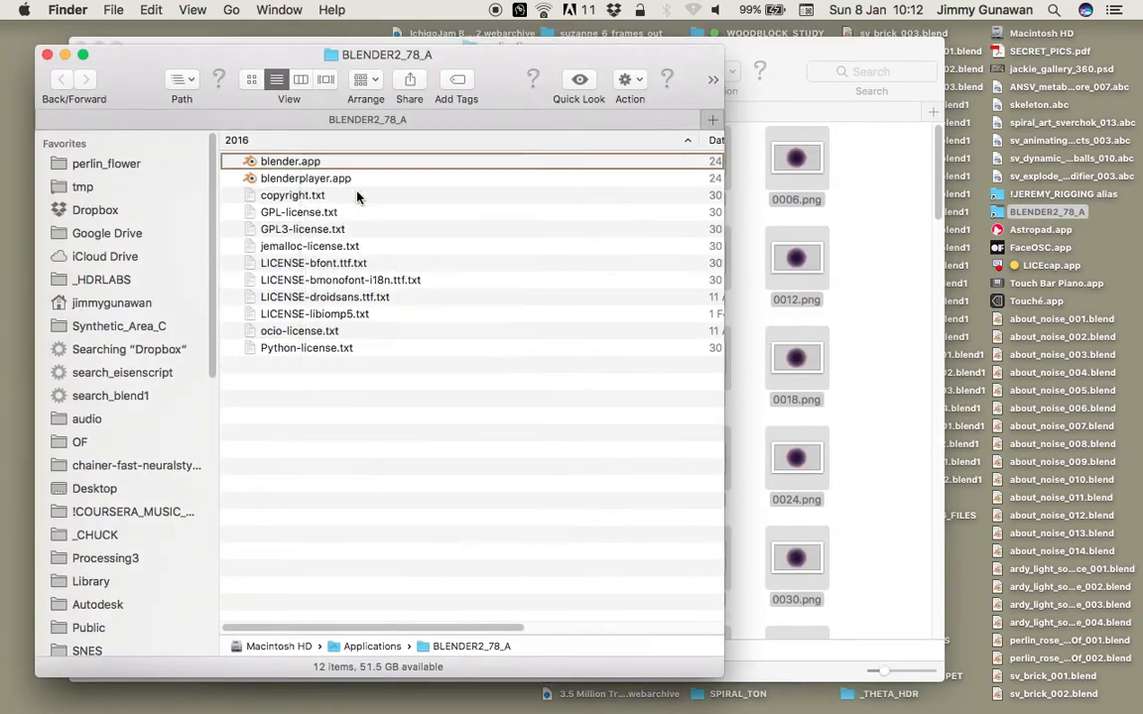
{"action": "left_click", "coordinate": [249, 194]}
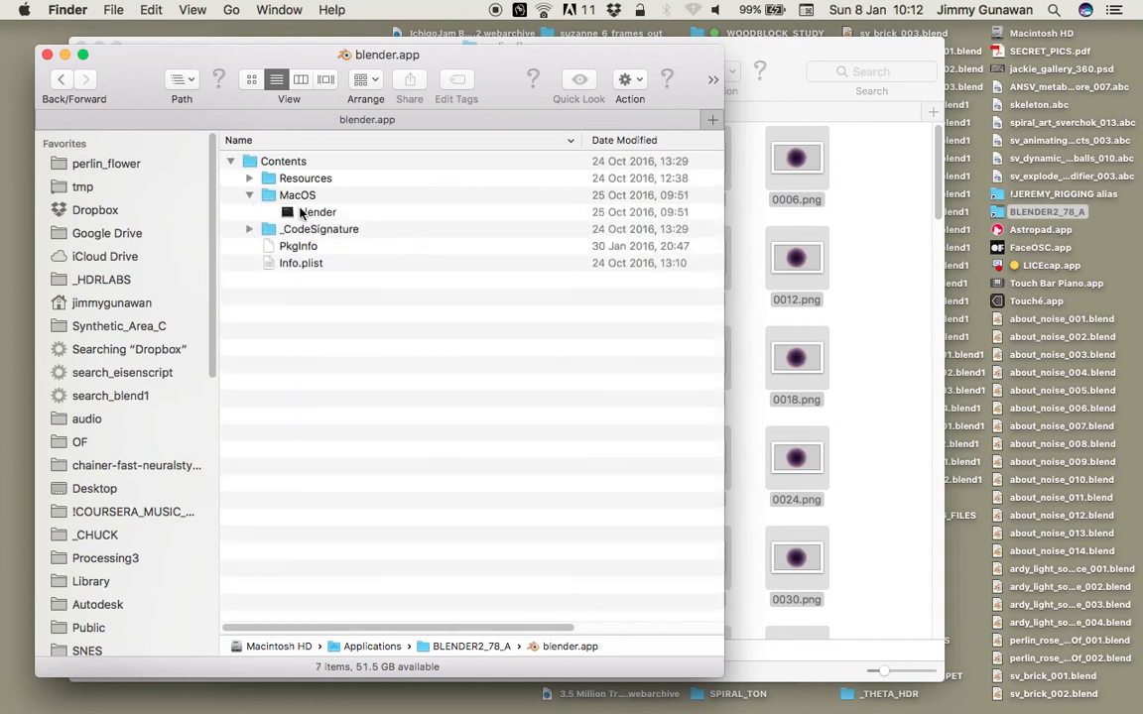
{"action": "double_click", "coordinate": [306, 213]}
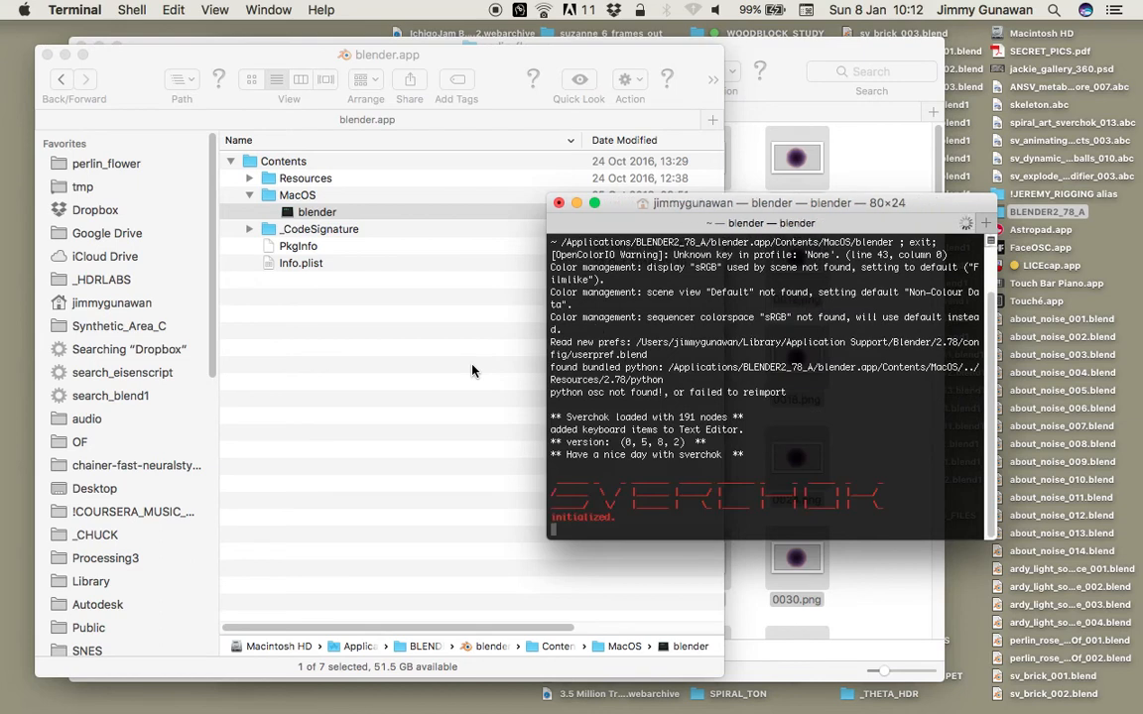
{"action": "left_click_drag", "start_coordinate": [670, 209], "coordinate": [553, 167]}
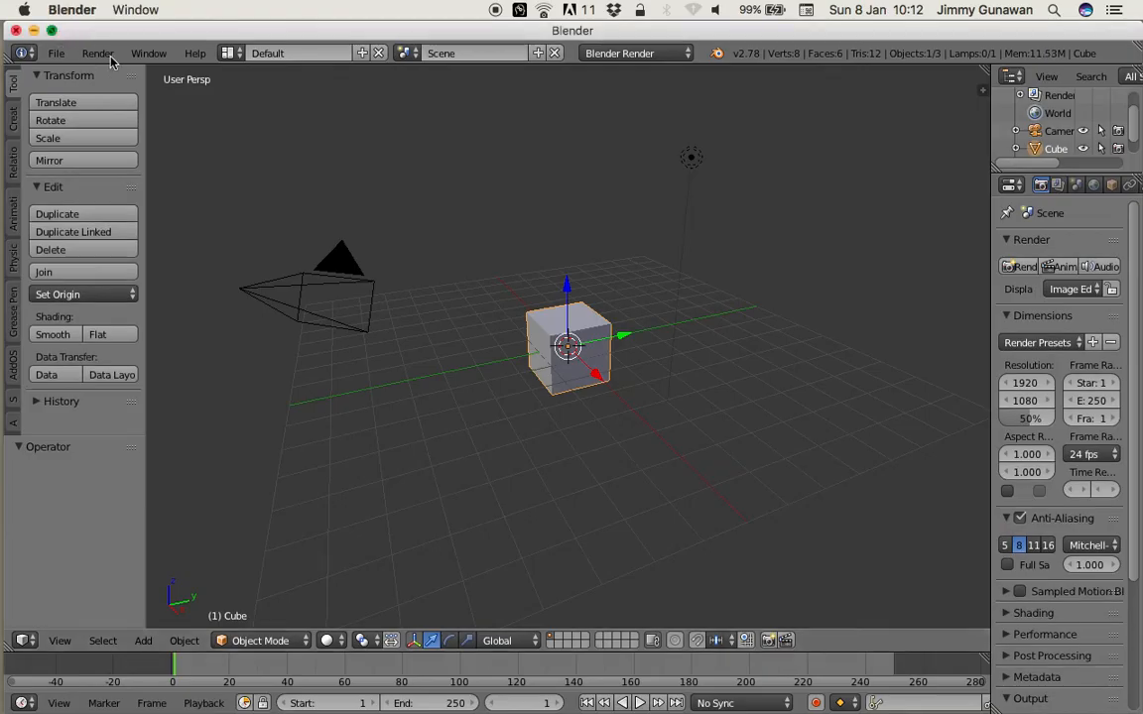
Delete the default cube and reopen the recent scene file perlin_rose_makingOf_002.blend.
{"action": "key", "text": "Delete"}
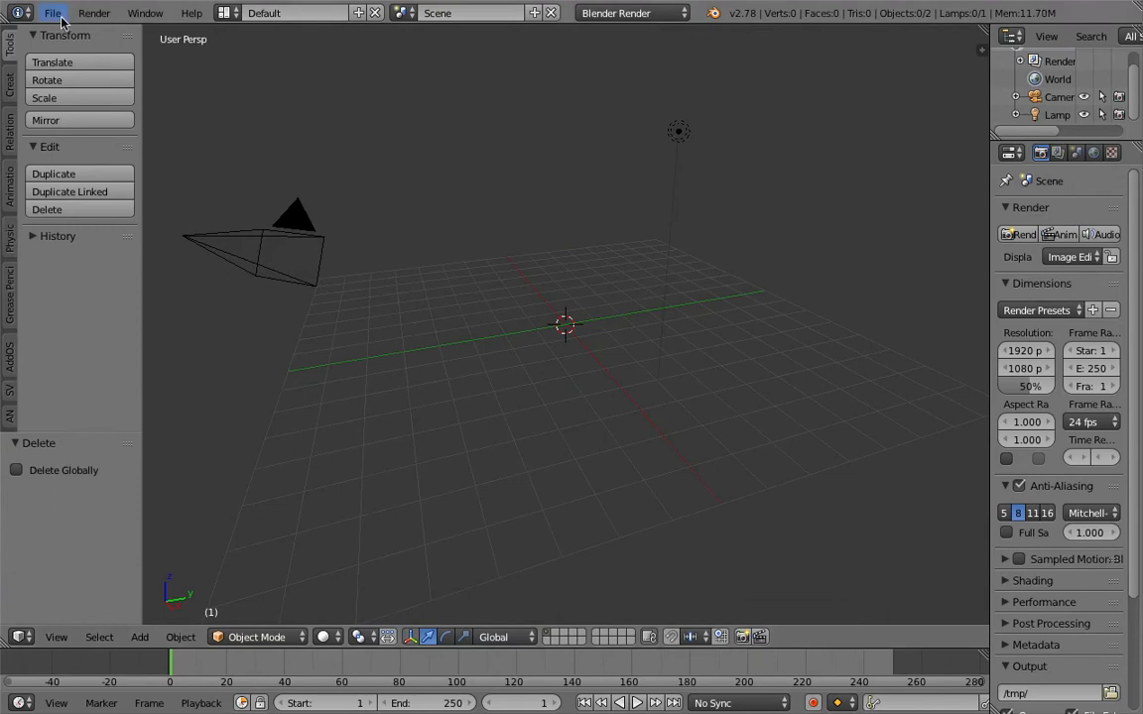
{"action": "left_click", "coordinate": [54, 14]}
{"action": "mouse_move", "coordinate": [149, 71]}
{"action": "left_click", "coordinate": [238, 71]}
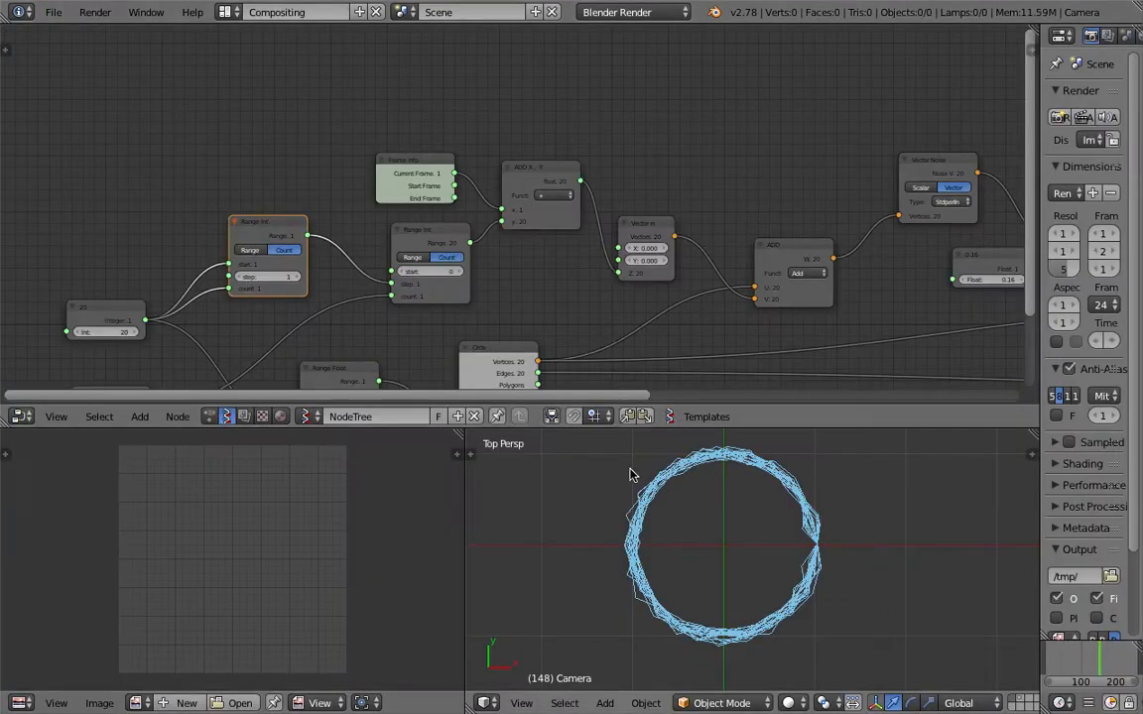
{"action": "middle_click_drag", "start_coordinate": [630, 472], "coordinate": [671, 518]}
{"action": "scroll", "coordinate": [496, 278], "scroll_direction": "up", "scroll_amount": 2}
{"action": "scroll", "coordinate": [493, 273], "scroll_direction": "up", "scroll_amount": 3}
{"action": "middle_click_drag", "start_coordinate": [423, 281], "coordinate": [483, 231]}
{"action": "scroll", "coordinate": [435, 237], "scroll_direction": "down", "scroll_amount": 2}
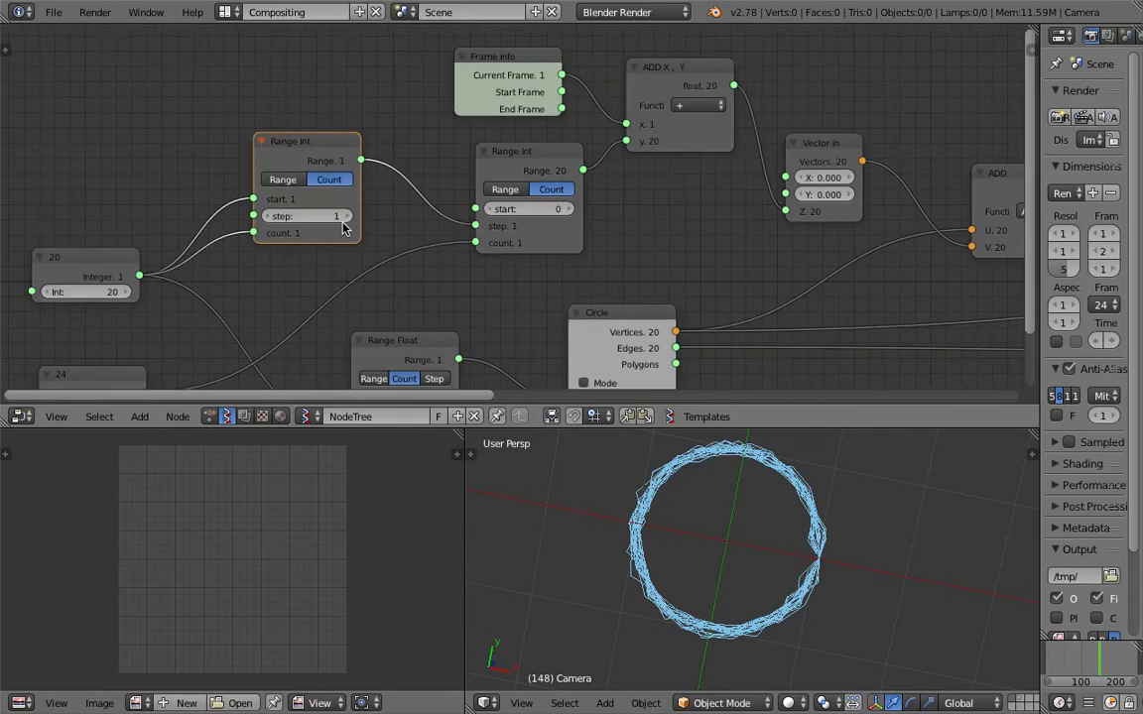
{"action": "middle_click_drag", "start_coordinate": [604, 223], "coordinate": [554, 215]}
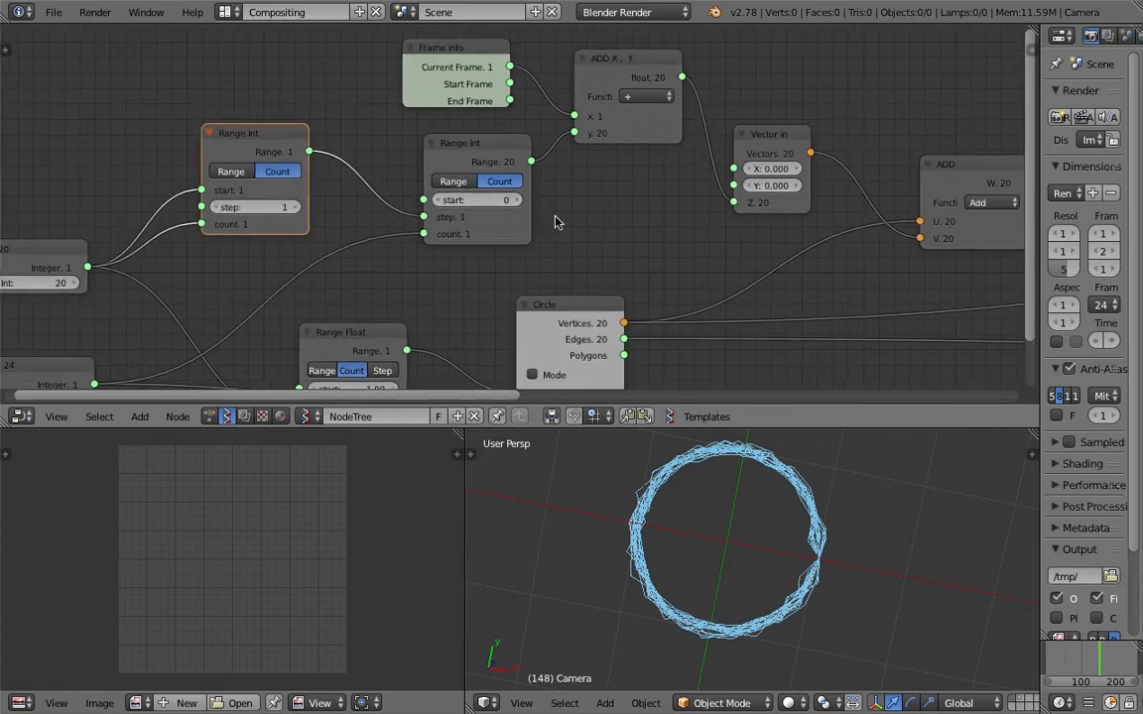
Try a different start value on the second Range Int node and return it to 0.
{"action": "left_click_drag", "start_coordinate": [502, 202], "coordinate": [563, 202]}
{"action": "left_click", "coordinate": [494, 202]}
{"action": "type", "text": "0"}
{"action": "key", "text": "Return"}
Add a Stethoscope node above the ADD X, Y node and connect Frame info's Current Frame output to it.
{"action": "middle_click_drag", "start_coordinate": [605, 232], "coordinate": [567, 227]}
{"action": "middle_click_drag", "start_coordinate": [521, 145], "coordinate": [480, 253]}
{"action": "key", "text": "shift+a"}
{"action": "left_click", "coordinate": [705, 92]}
{"action": "type", "text": "ste"}
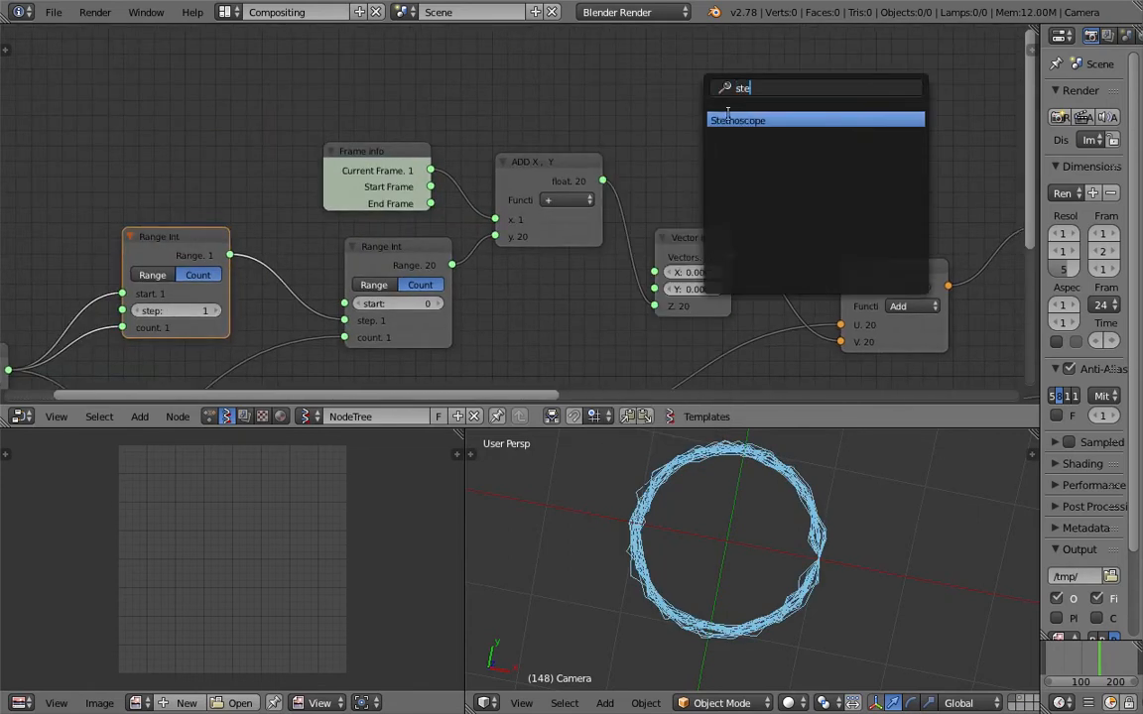
{"action": "key", "text": "Return"}
{"action": "left_click", "coordinate": [672, 79]}
{"action": "left_click_drag", "start_coordinate": [429, 170], "coordinate": [678, 127]}
{"action": "middle_click_drag", "start_coordinate": [744, 111], "coordinate": [659, 147]}
{"action": "scroll", "coordinate": [729, 128], "scroll_direction": "up", "scroll_amount": 2}
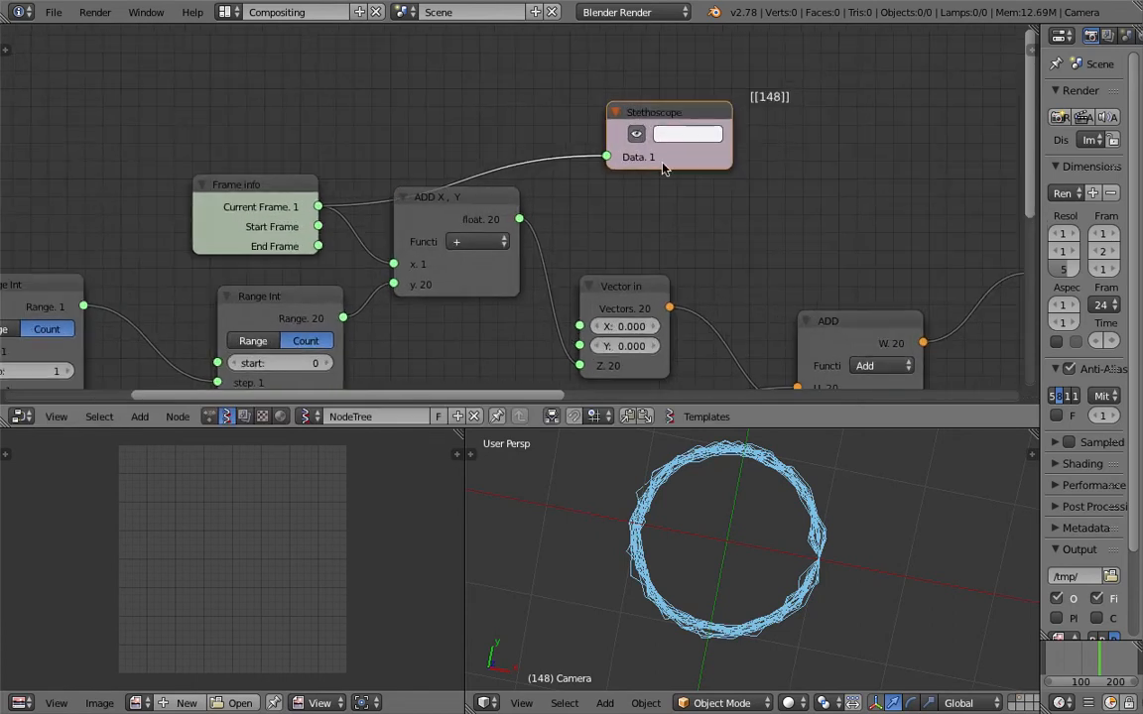
Connect the ADD X, Y node's float output to the Stethoscope's Data input in place of Current Frame, and save the file.
{"action": "left_click", "coordinate": [452, 216]}
{"action": "left_click_drag", "start_coordinate": [453, 216], "coordinate": [450, 229]}
{"action": "left_click_drag", "start_coordinate": [517, 233], "coordinate": [606, 155]}
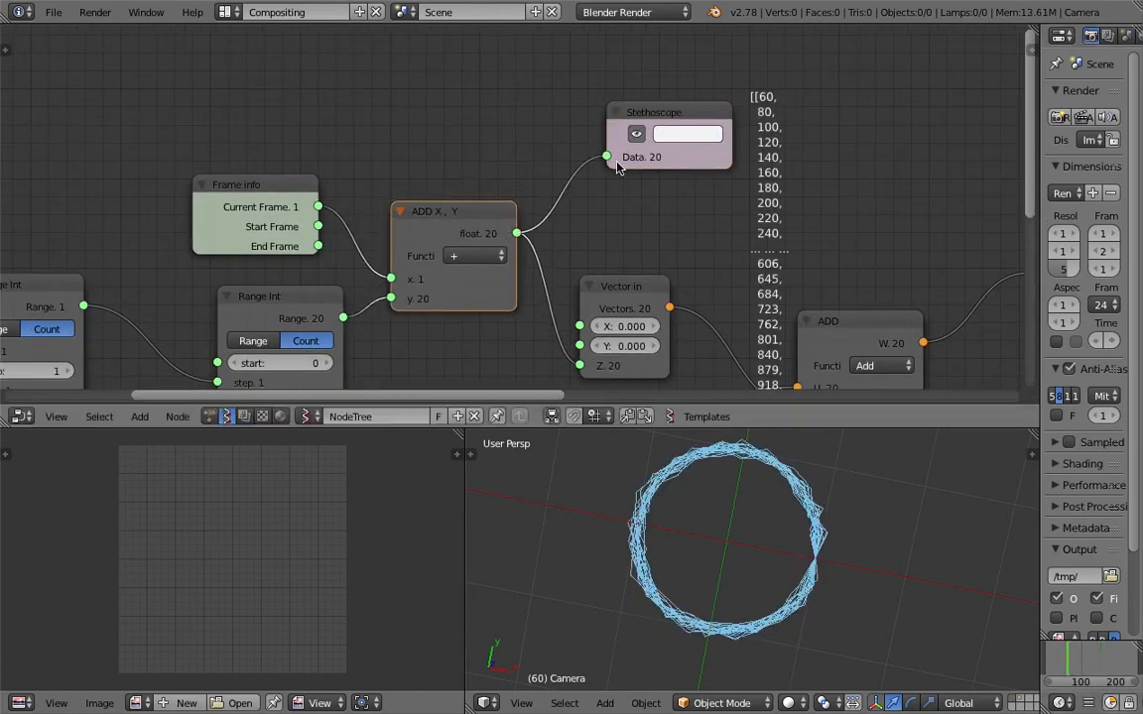
{"action": "middle_click_drag", "start_coordinate": [796, 145], "coordinate": [726, 119]}
{"action": "scroll", "coordinate": [726, 119], "scroll_direction": "up", "scroll_amount": 2}
{"action": "key", "text": "ctrl+s"}
{"action": "left_click", "coordinate": [727, 118]}
{"action": "scroll", "coordinate": [776, 234], "scroll_direction": "down", "scroll_amount": 4}
{"action": "middle_click_drag", "start_coordinate": [776, 234], "coordinate": [703, 106]}
{"action": "middle_click_drag", "start_coordinate": [697, 175], "coordinate": [738, 286]}
{"action": "scroll", "coordinate": [738, 286], "scroll_direction": "up", "scroll_amount": 2}
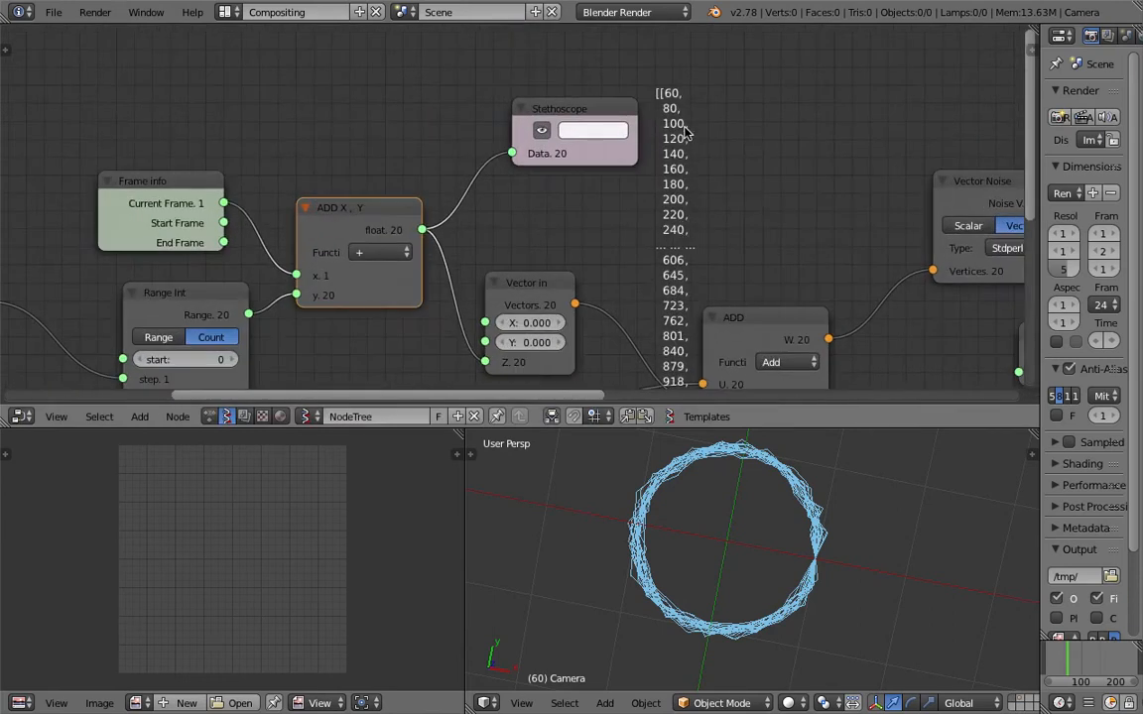
{"action": "scroll", "coordinate": [685, 132], "scroll_direction": "down", "scroll_amount": 1}
{"action": "key", "text": "ctrl+s"}
{"action": "left_click", "coordinate": [684, 155]}
Add a Viewer text mk2 node and link the ADD X, Y float output to its edg_pol input.
{"action": "key", "text": "space"}
{"action": "key", "text": "BackSpace"}
{"action": "type", "text": "view"}
{"action": "key", "text": "Down"}
{"action": "key", "text": "Down"}
{"action": "key", "text": "Down"}
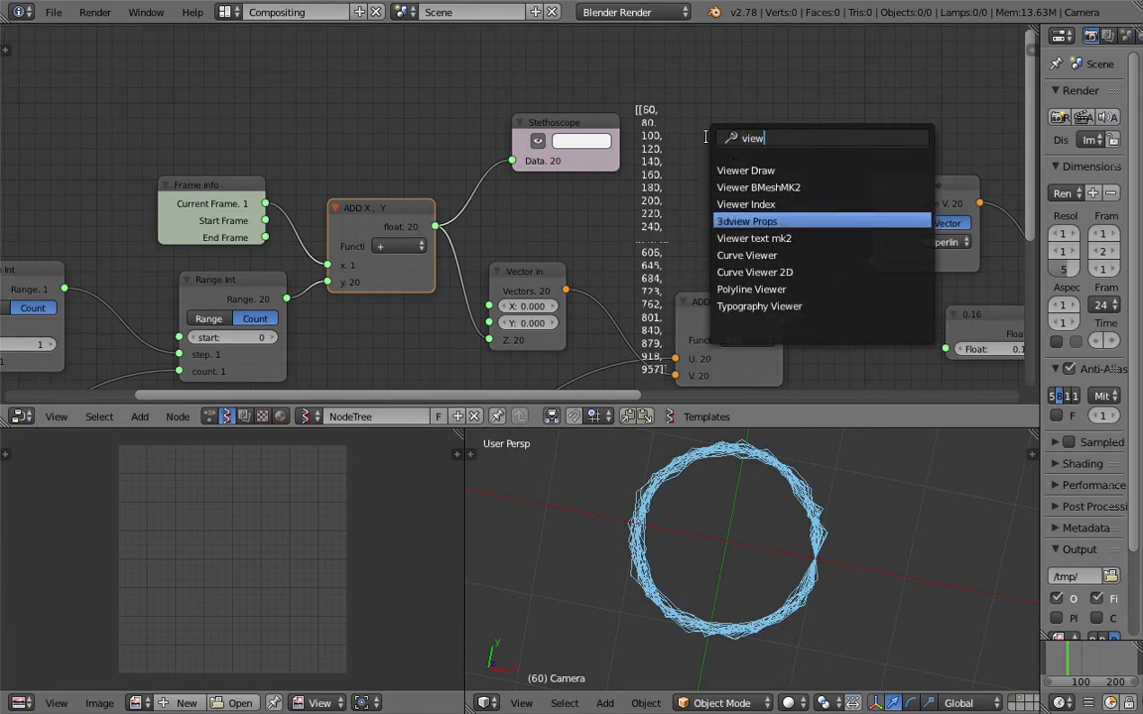
{"action": "key", "text": "Down"}
{"action": "key", "text": "Return"}
{"action": "left_click", "coordinate": [711, 92]}
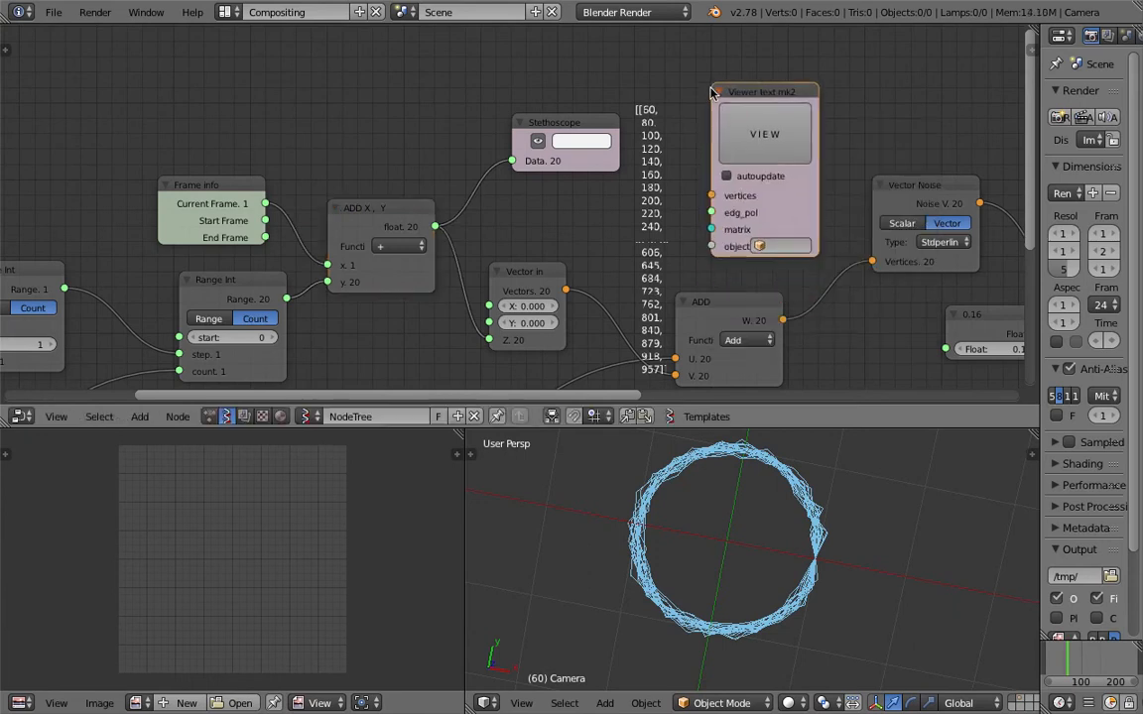
{"action": "left_click_drag", "start_coordinate": [439, 228], "coordinate": [711, 212]}
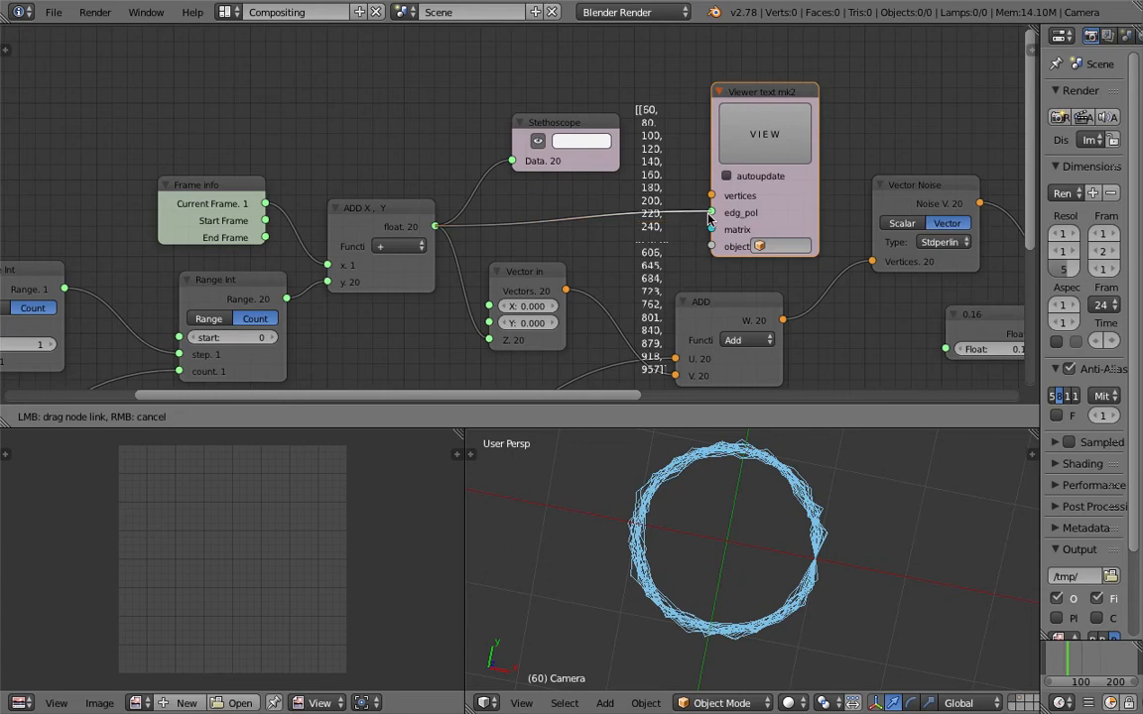
Change the image editor into a Text Editor and open the Sverchok_viewer text at its beginning.
{"action": "left_click", "coordinate": [32, 704]}
{"action": "left_click", "coordinate": [69, 501]}
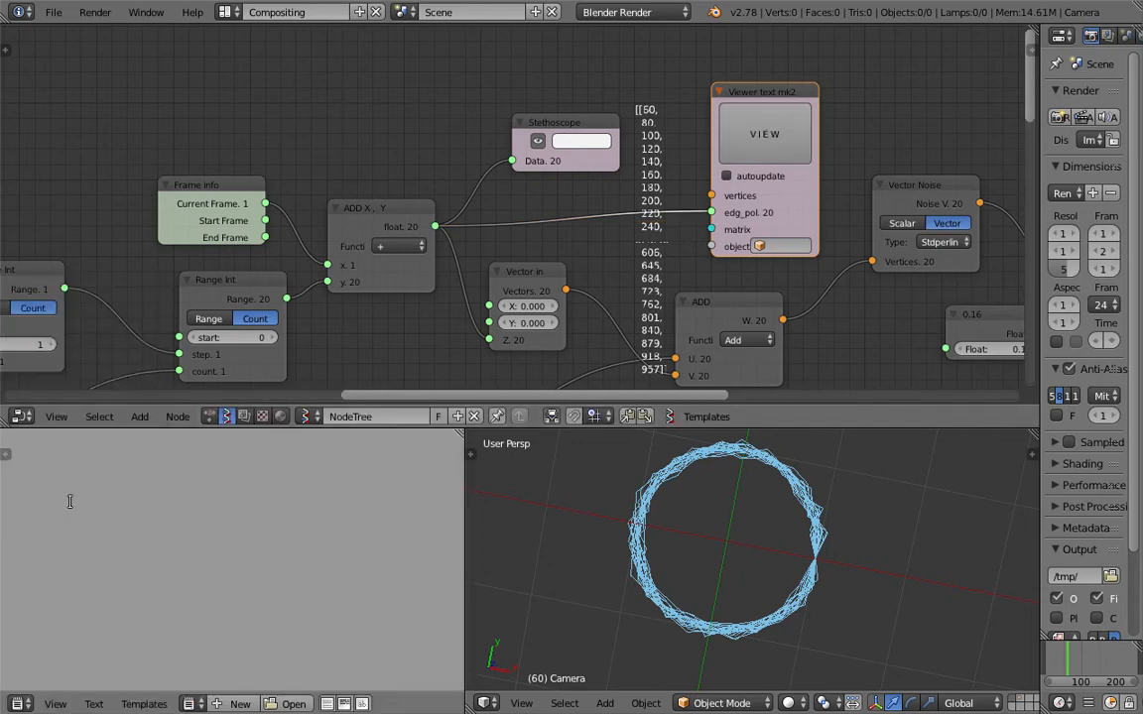
{"action": "left_click", "coordinate": [189, 703]}
{"action": "left_click", "coordinate": [210, 522]}
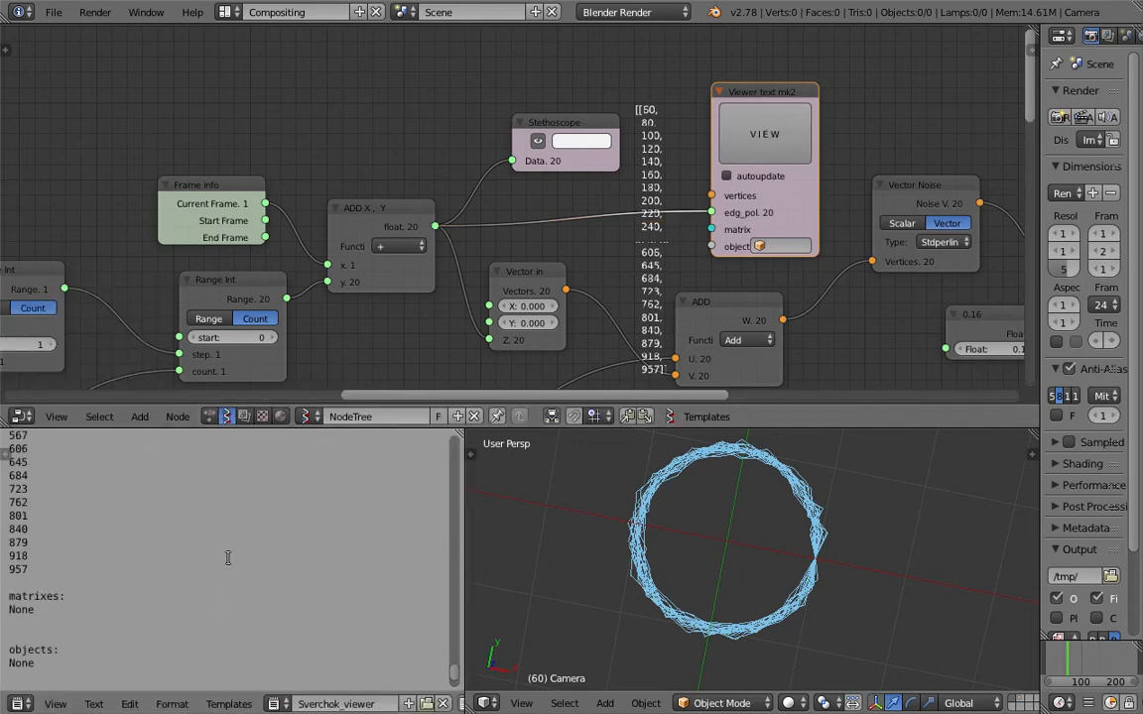
{"action": "left_click_drag", "start_coordinate": [454, 680], "coordinate": [454, 422]}
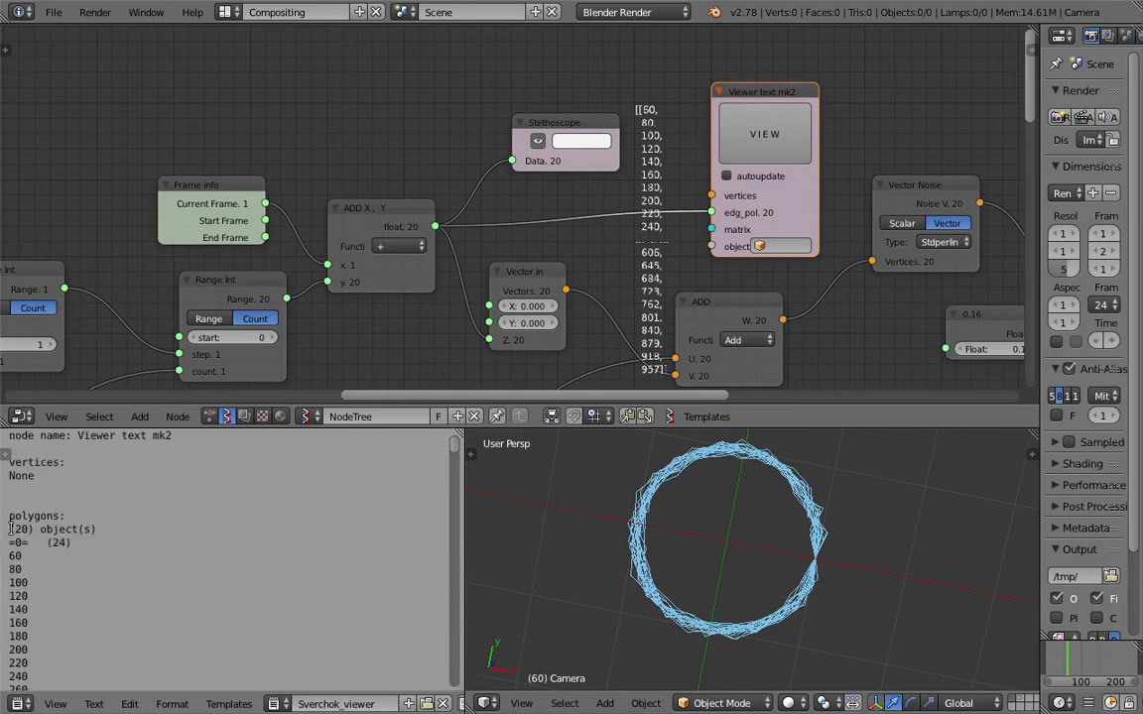
Move the integer 20 node farther away from the first Range Int node and save the file.
{"action": "scroll", "coordinate": [454, 257], "scroll_direction": "down", "scroll_amount": 2}
{"action": "middle_click_drag", "start_coordinate": [163, 326], "coordinate": [233, 279]}
{"action": "middle_click_drag", "start_coordinate": [94, 327], "coordinate": [431, 357]}
{"action": "right_click", "coordinate": [306, 116]}
{"action": "key", "text": "x"}
{"action": "middle_click_drag", "start_coordinate": [486, 309], "coordinate": [378, 241]}
{"action": "left_click_drag", "start_coordinate": [303, 294], "coordinate": [260, 276]}
{"action": "key", "text": "ctrl+s"}
{"action": "left_click", "coordinate": [260, 276]}
{"action": "middle_click_drag", "start_coordinate": [260, 277], "coordinate": [257, 267]}
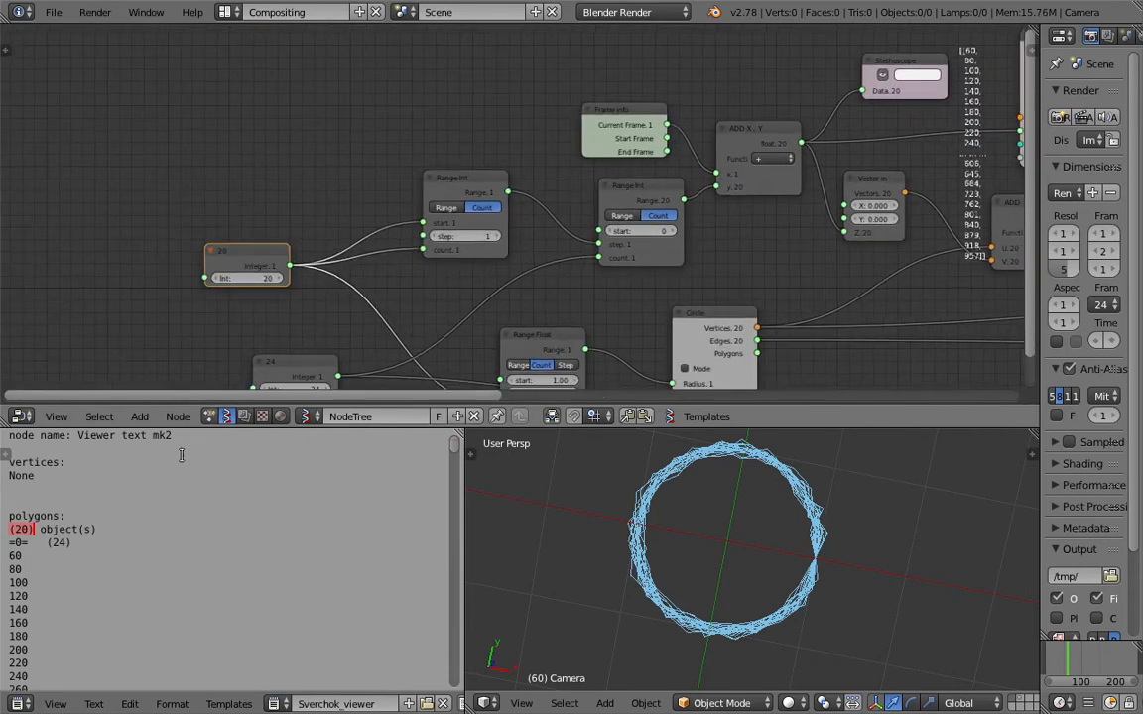
Highlight the first ring's number list in the Sverchok_viewer text to examine its values.
{"action": "left_click", "coordinate": [80, 540]}
{"action": "scroll", "coordinate": [79, 540], "scroll_direction": "down", "scroll_amount": 1}
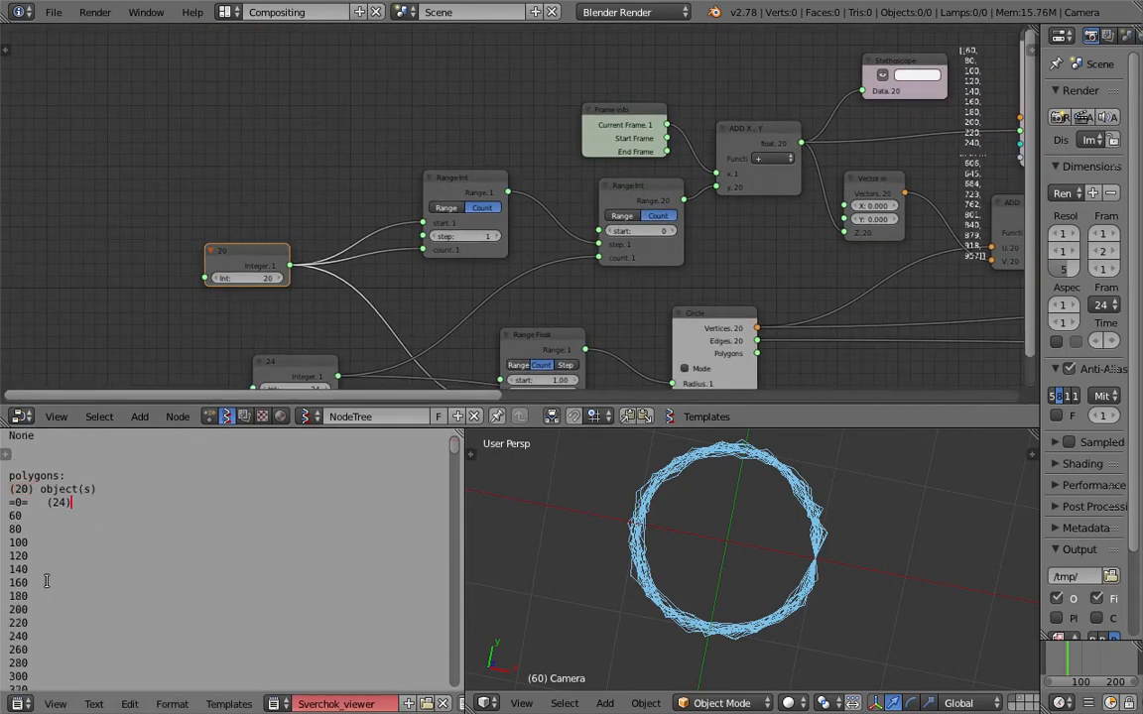
{"action": "scroll", "coordinate": [46, 581], "scroll_direction": "down", "scroll_amount": 7}
{"action": "scroll", "coordinate": [34, 554], "scroll_direction": "up", "scroll_amount": 7}
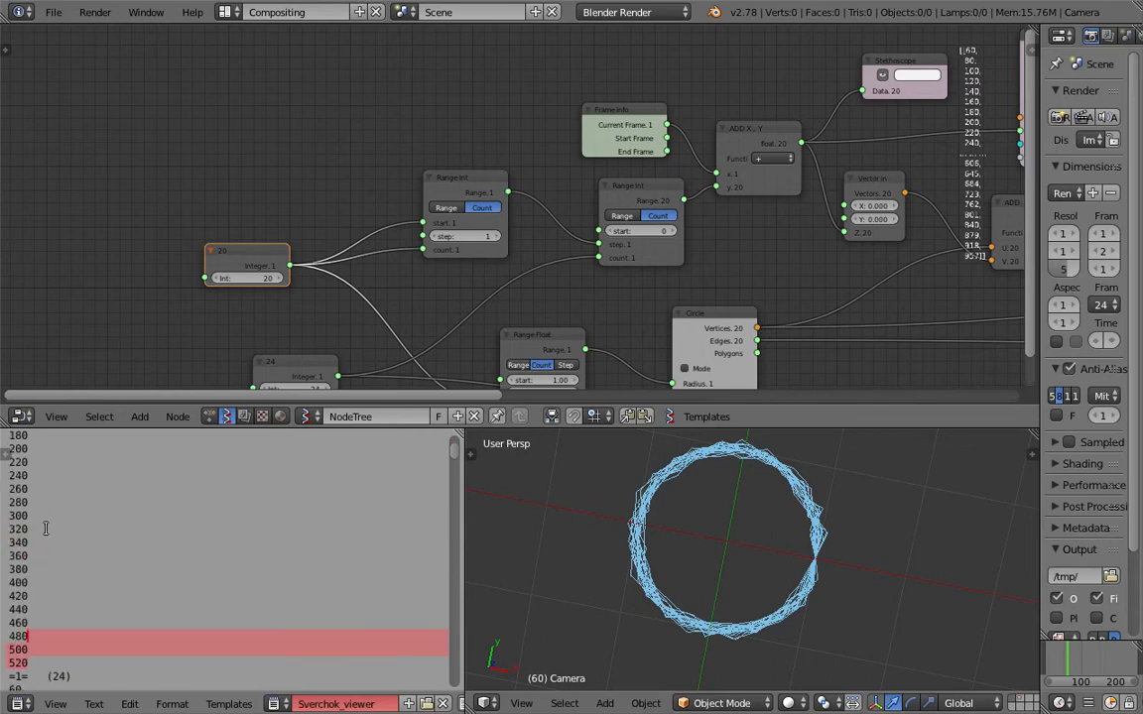
{"action": "left_click_drag", "start_coordinate": [8, 516], "coordinate": [20, 662]}
Spread the Range Float and Circle nodes farther apart in the node layout.
{"action": "middle_click_drag", "start_coordinate": [463, 299], "coordinate": [211, 258]}
{"action": "middle_click_drag", "start_coordinate": [495, 215], "coordinate": [443, 199]}
{"action": "left_click_drag", "start_coordinate": [314, 86], "coordinate": [299, 73]}
{"action": "middle_click_drag", "start_coordinate": [865, 622], "coordinate": [861, 562]}
{"action": "middle_click_drag", "start_coordinate": [505, 286], "coordinate": [556, 250]}
{"action": "left_click_drag", "start_coordinate": [481, 269], "coordinate": [505, 254]}
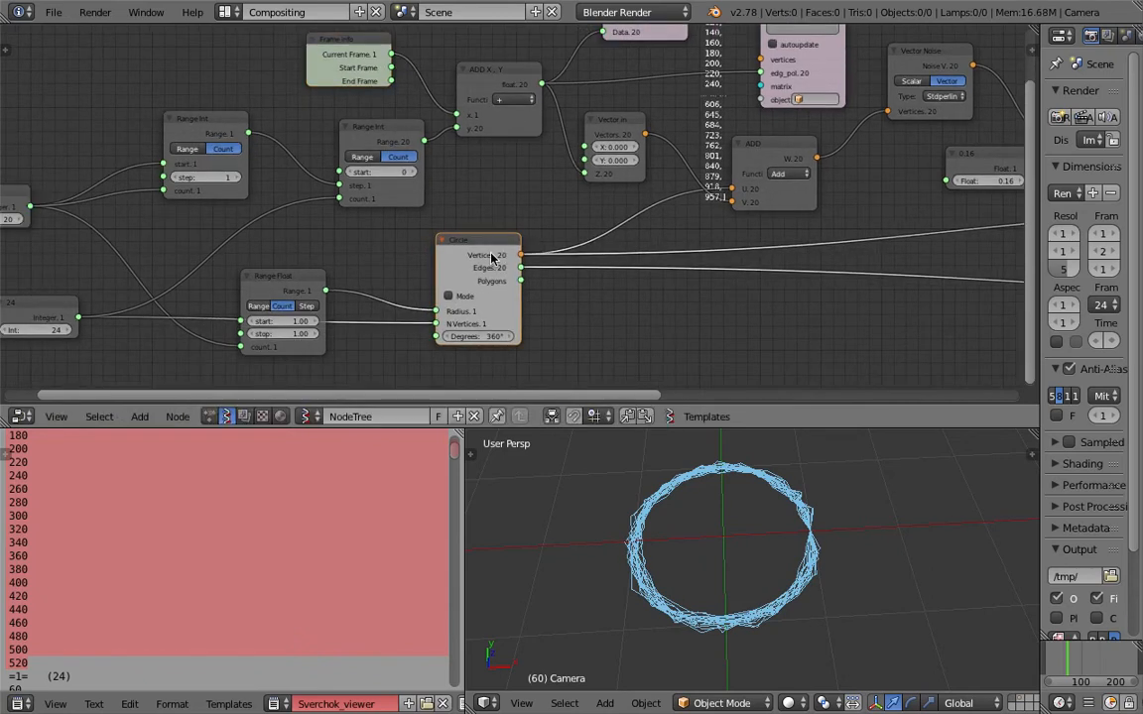
Examine how the number lists of successive rings differ in the Sverchok_viewer text.
{"action": "scroll", "coordinate": [40, 511], "scroll_direction": "up", "scroll_amount": 5}
{"action": "scroll", "coordinate": [20, 515], "scroll_direction": "down", "scroll_amount": 2}
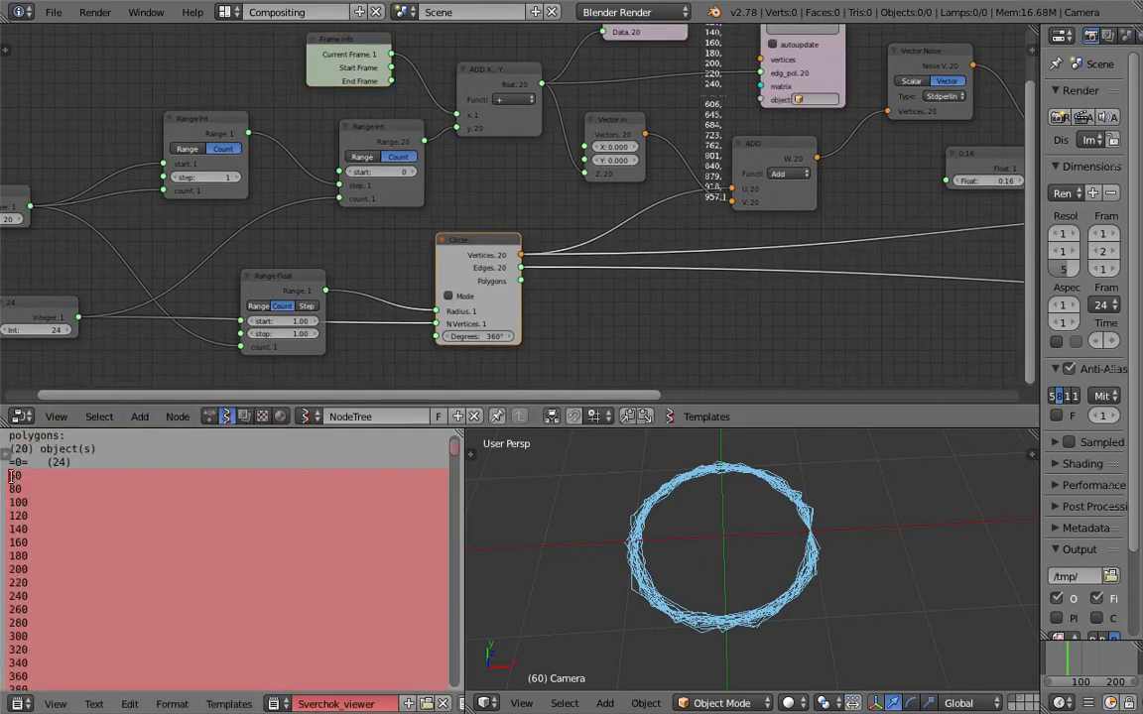
{"action": "scroll", "coordinate": [40, 536], "scroll_direction": "down", "scroll_amount": 6}
{"action": "scroll", "coordinate": [12, 536], "scroll_direction": "up", "scroll_amount": 8}
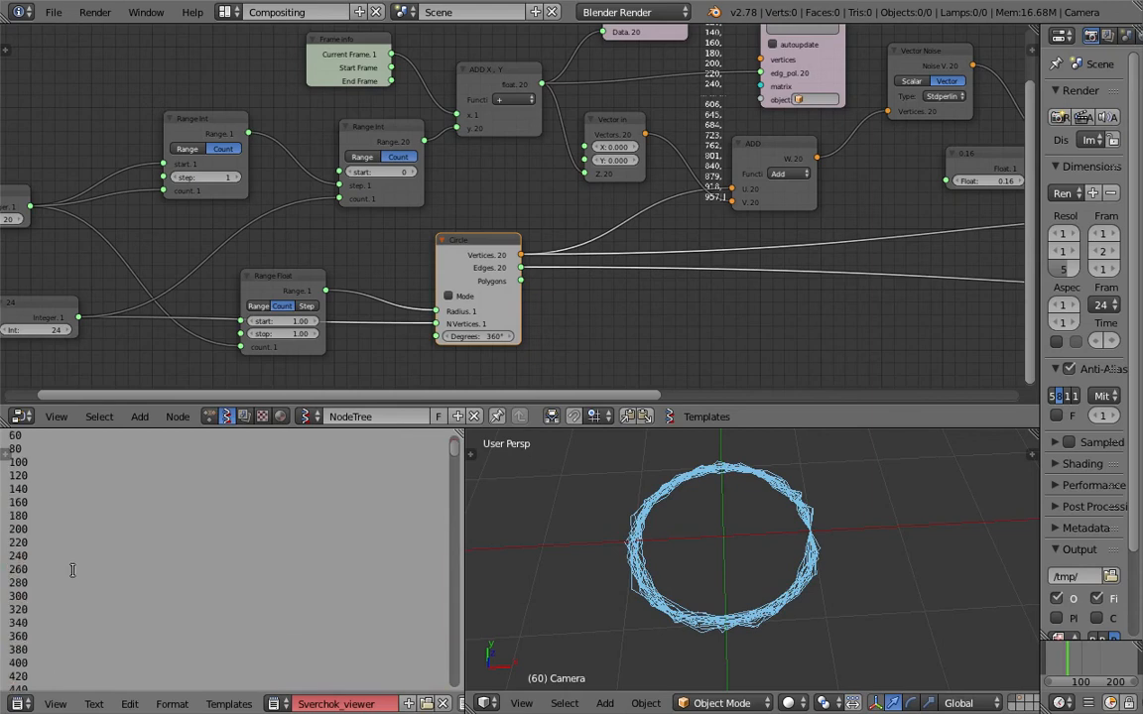
{"action": "scroll", "coordinate": [31, 556], "scroll_direction": "down", "scroll_amount": 19}
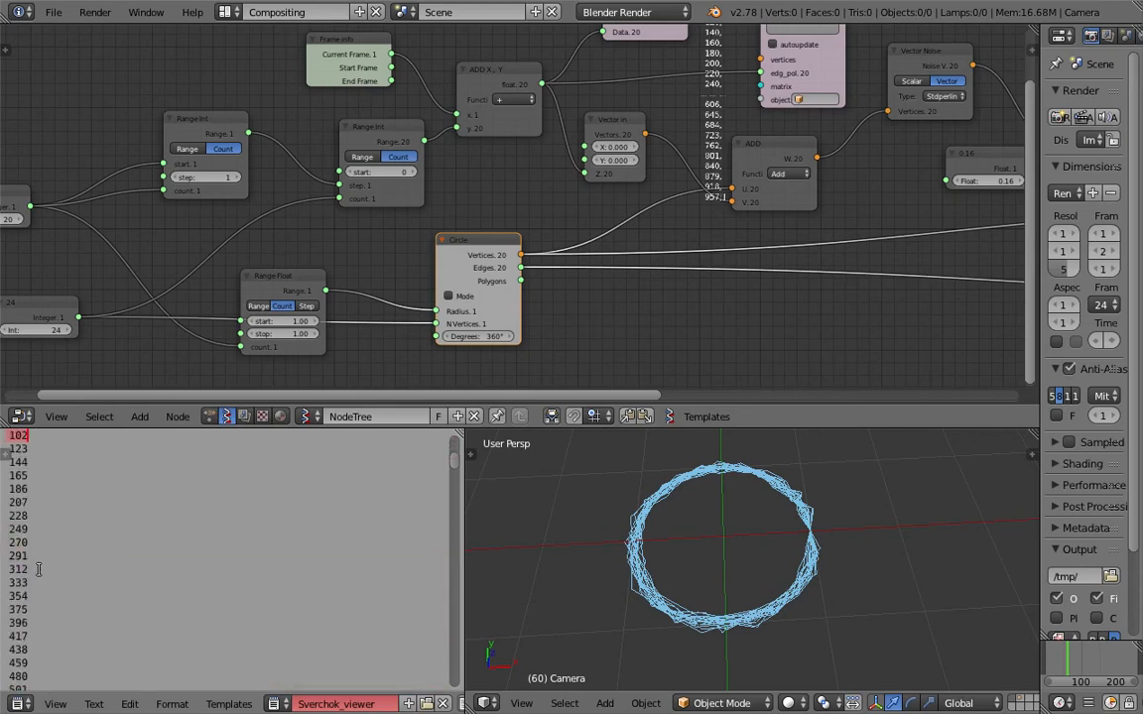
{"action": "scroll", "coordinate": [40, 558], "scroll_direction": "up", "scroll_amount": 8}
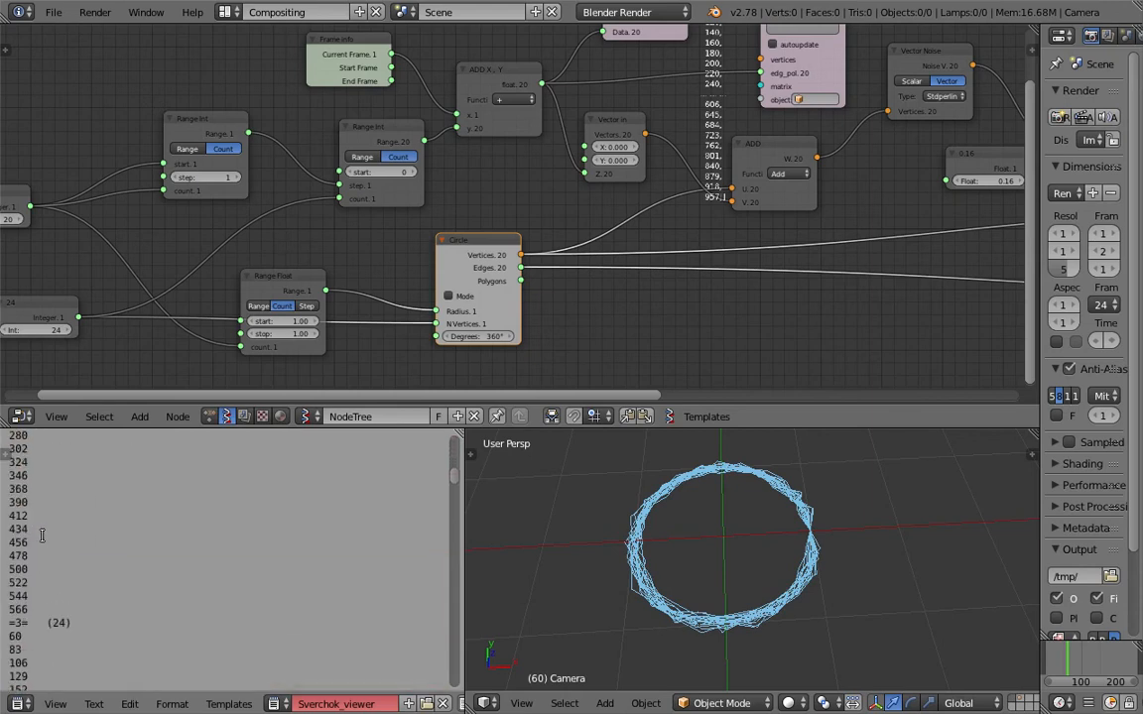
{"action": "scroll", "coordinate": [82, 554], "scroll_direction": "down", "scroll_amount": 10}
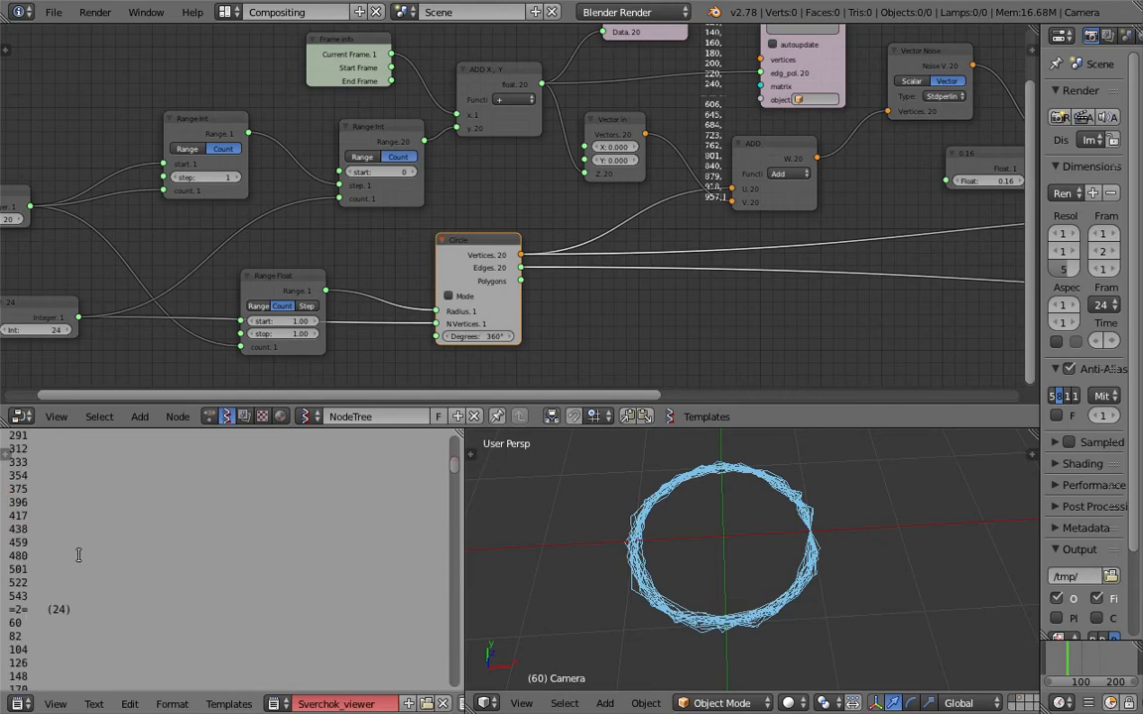
{"action": "scroll", "coordinate": [58, 599], "scroll_direction": "down", "scroll_amount": 4}
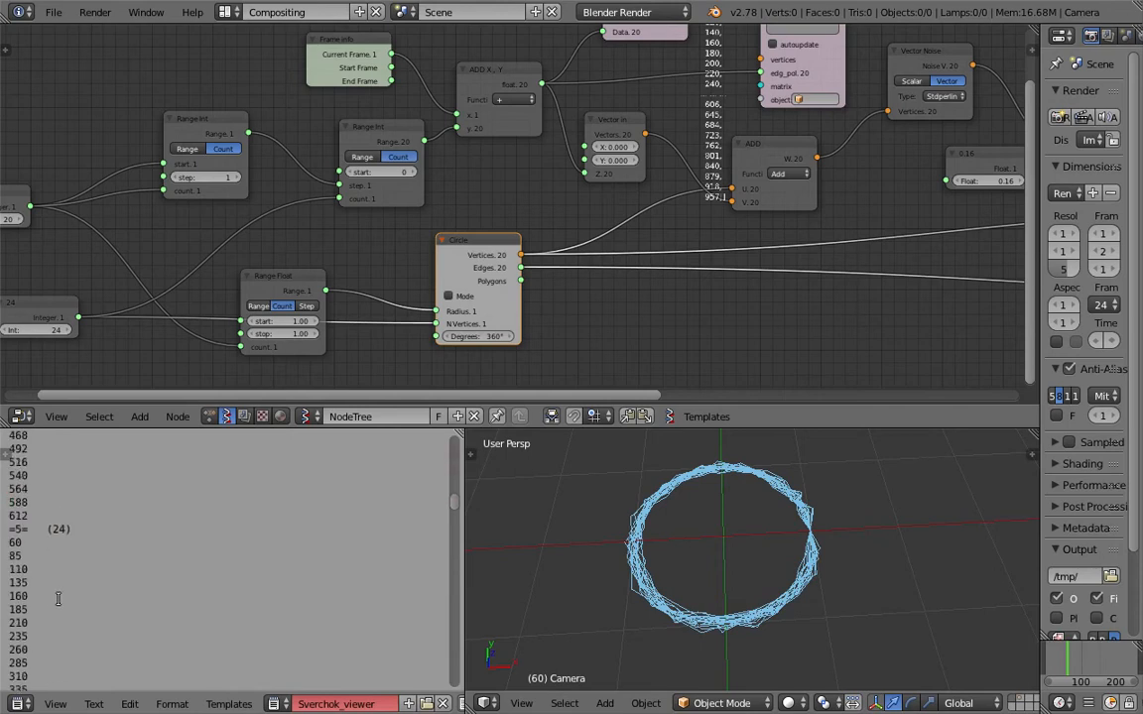
{"action": "scroll", "coordinate": [58, 598], "scroll_direction": "down", "scroll_amount": 15}
Link the Vector in node's Vectors output to the Viewer text mk2 vertices input and refresh the viewer text.
{"action": "middle_click_drag", "start_coordinate": [520, 203], "coordinate": [483, 258]}
{"action": "middle_click_drag", "start_coordinate": [504, 139], "coordinate": [454, 180]}
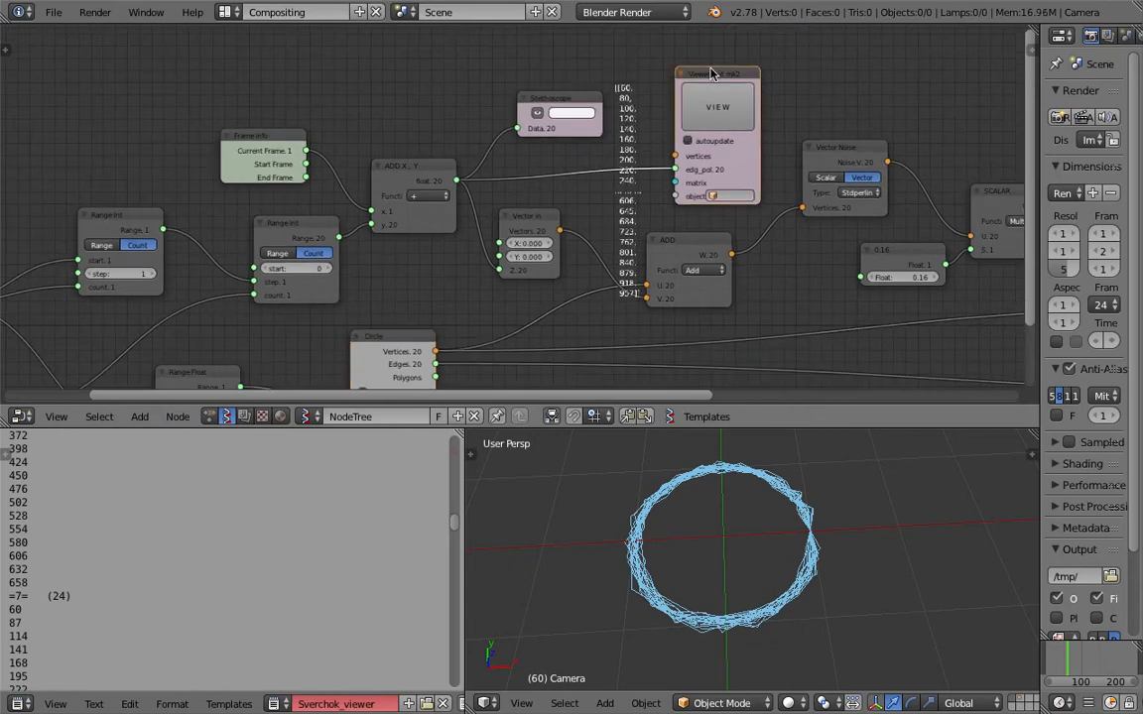
{"action": "left_click_drag", "start_coordinate": [390, 177], "coordinate": [380, 174]}
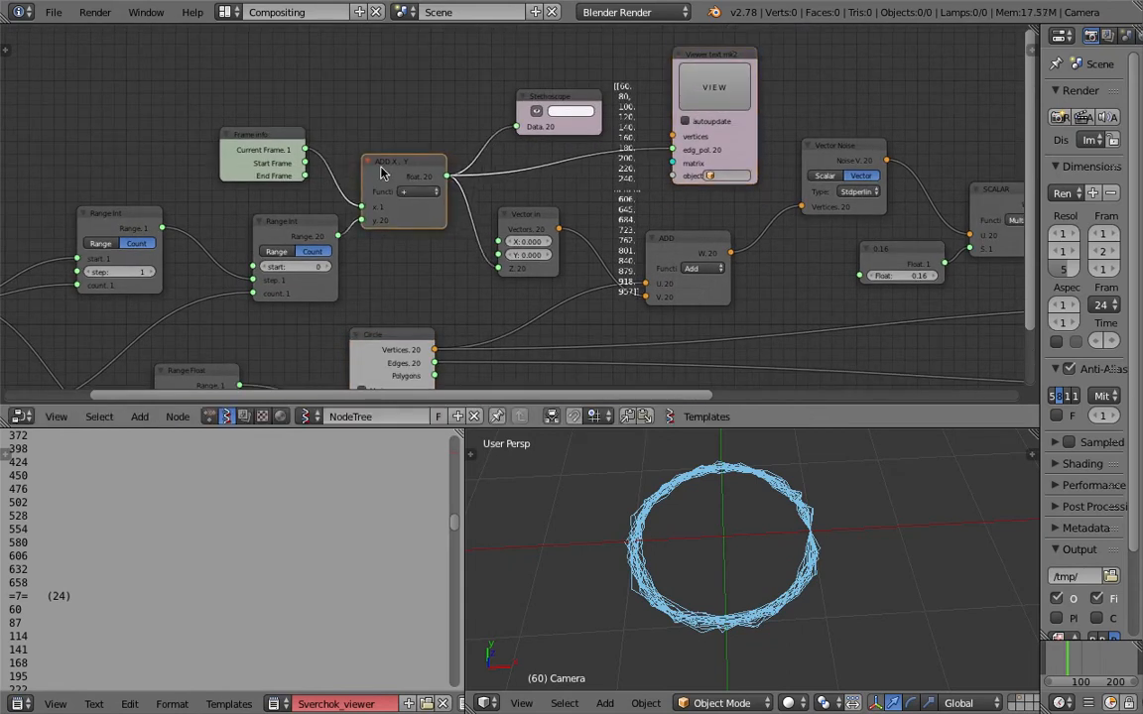
{"action": "left_click", "coordinate": [524, 217]}
{"action": "scroll", "coordinate": [523, 217], "scroll_direction": "up", "scroll_amount": 2}
{"action": "left_click_drag", "start_coordinate": [567, 219], "coordinate": [626, 107]}
{"action": "left_click", "coordinate": [754, 64]}
{"action": "scroll", "coordinate": [212, 583], "scroll_direction": "up", "scroll_amount": 5}
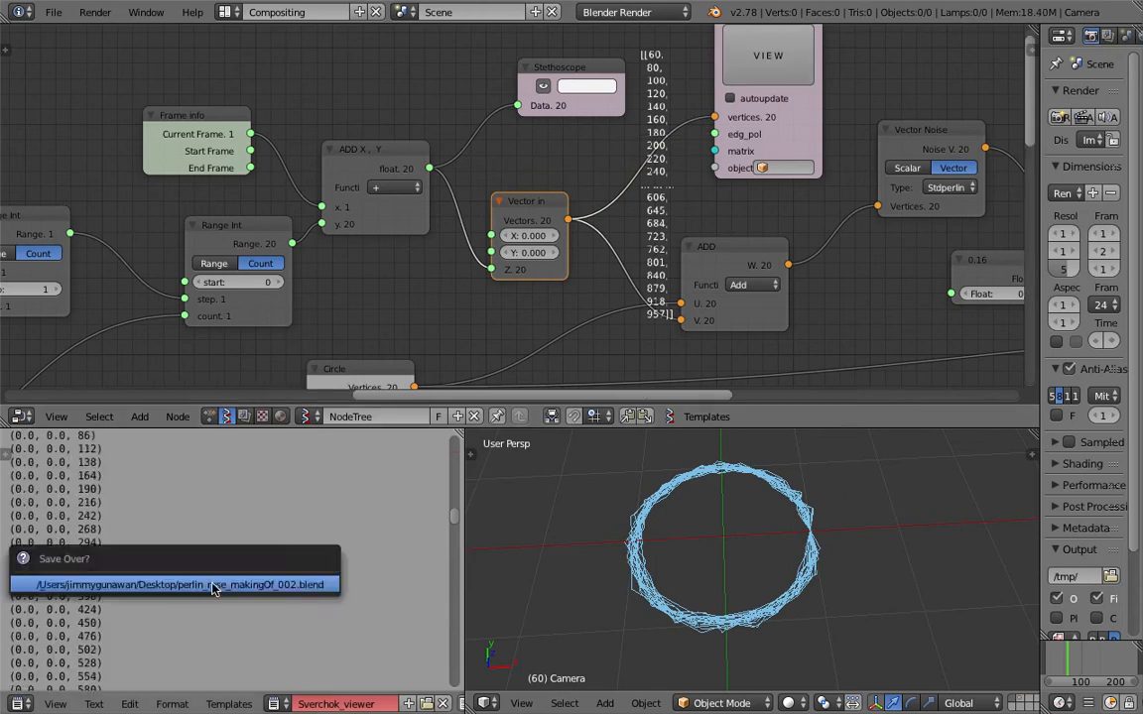
{"action": "scroll", "coordinate": [434, 511], "scroll_direction": "up", "scroll_amount": 5}
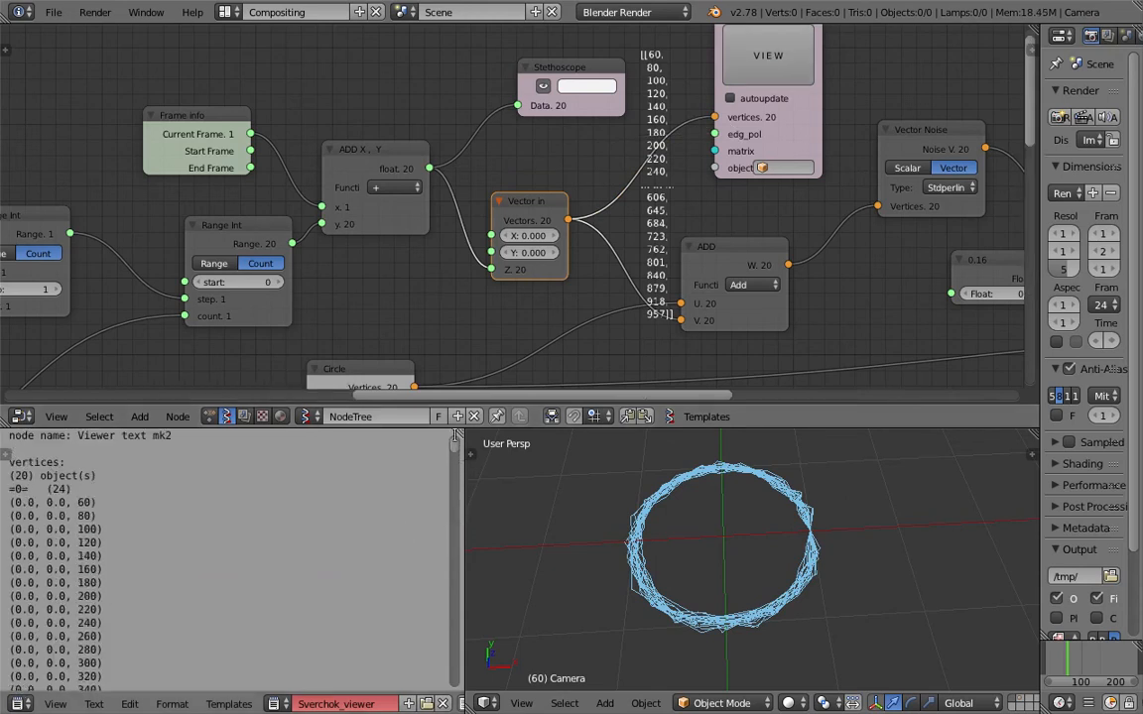
{"action": "scroll", "coordinate": [637, 542], "scroll_direction": "down", "scroll_amount": 2}
Sketch a ticked circle, a circled plus sign and a jagged ring with Grease Pencil in the 3D view.
{"action": "middle_click_drag", "start_coordinate": [637, 543], "coordinate": [711, 548]}
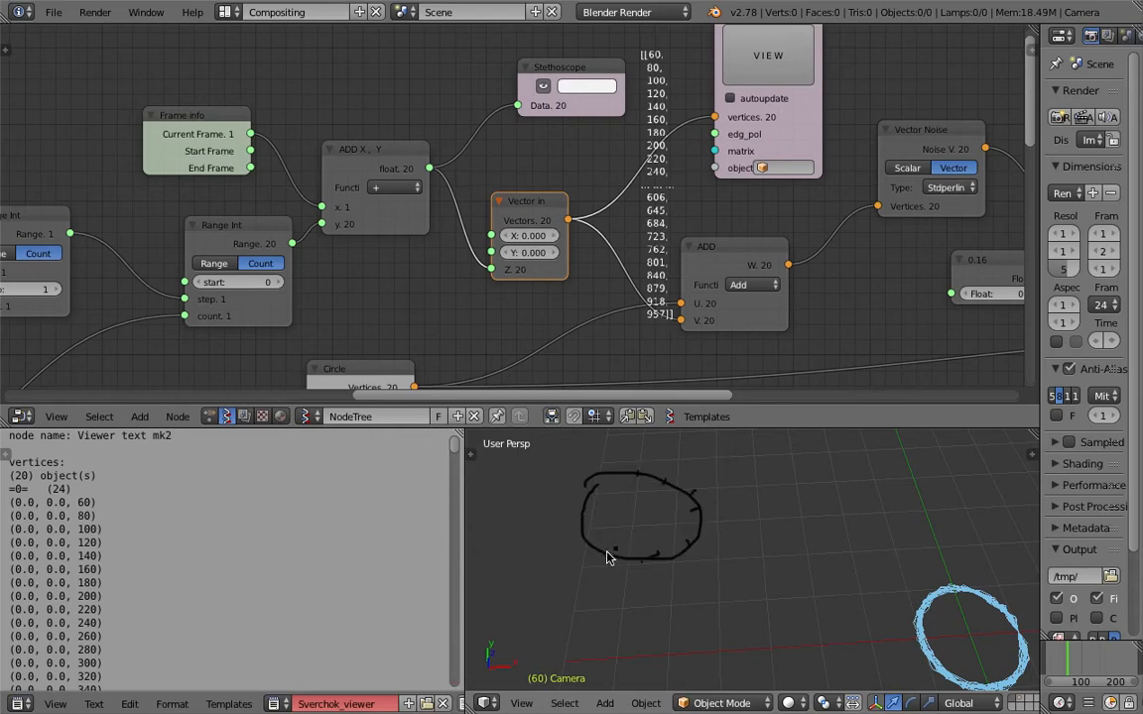
{"action": "middle_click_drag", "start_coordinate": [625, 479], "coordinate": [653, 494]}
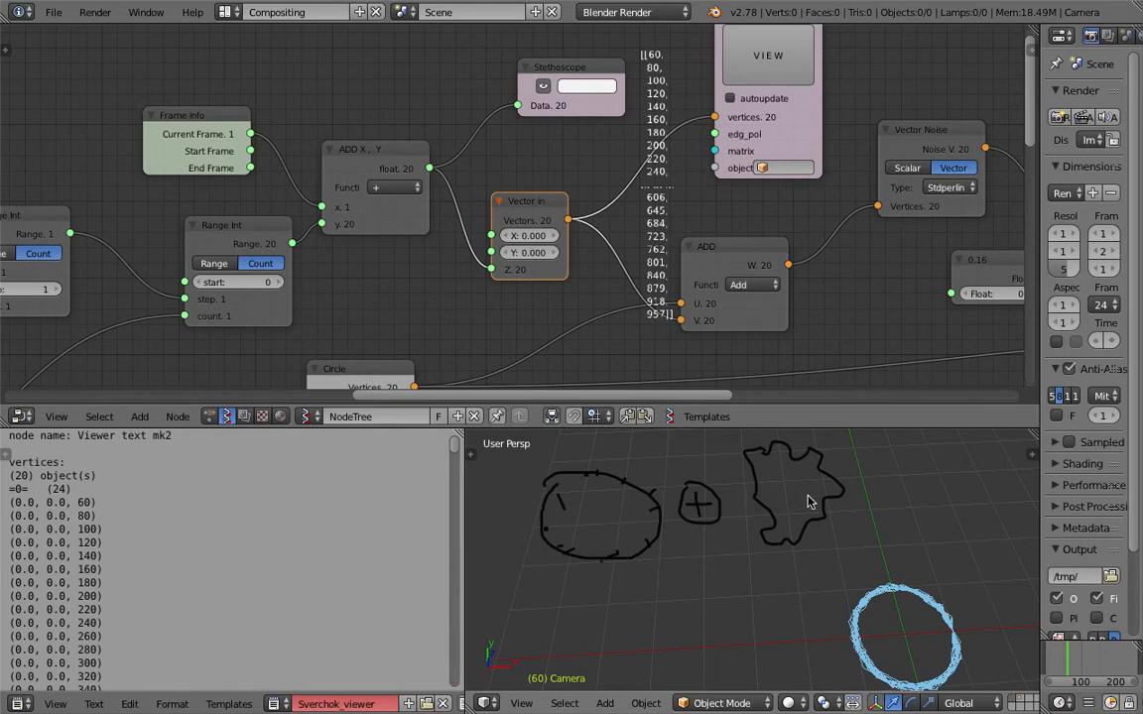
{"action": "middle_click_drag", "start_coordinate": [803, 505], "coordinate": [831, 499]}
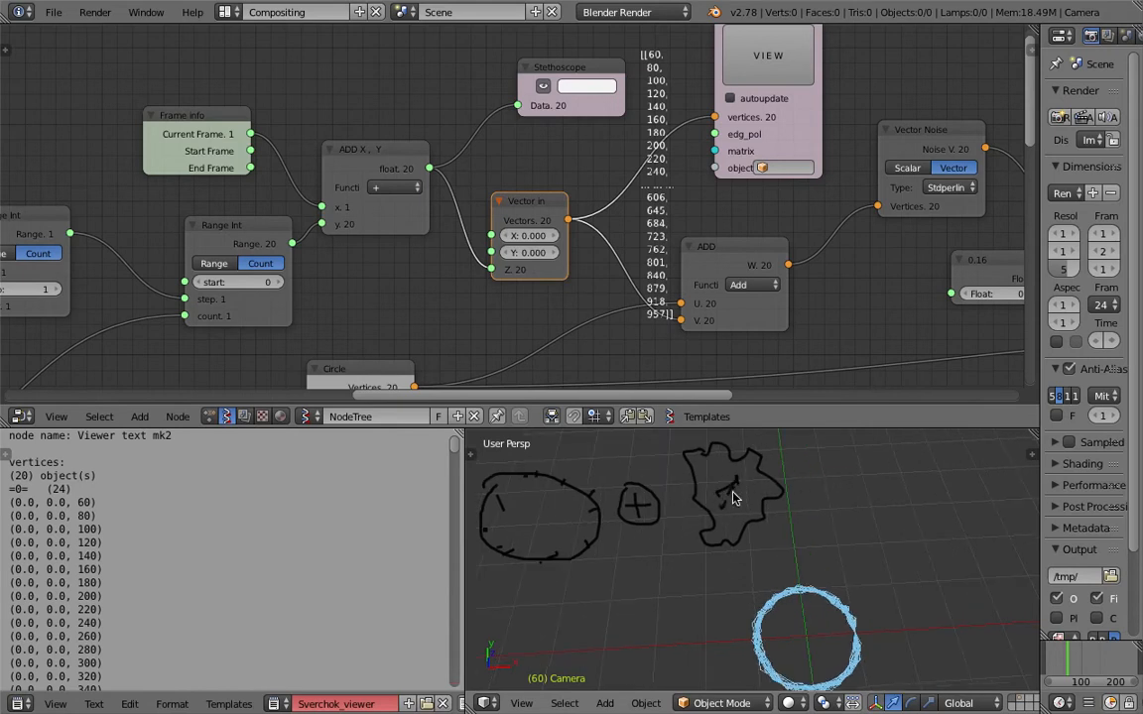
{"action": "middle_click_drag", "start_coordinate": [727, 496], "coordinate": [789, 501]}
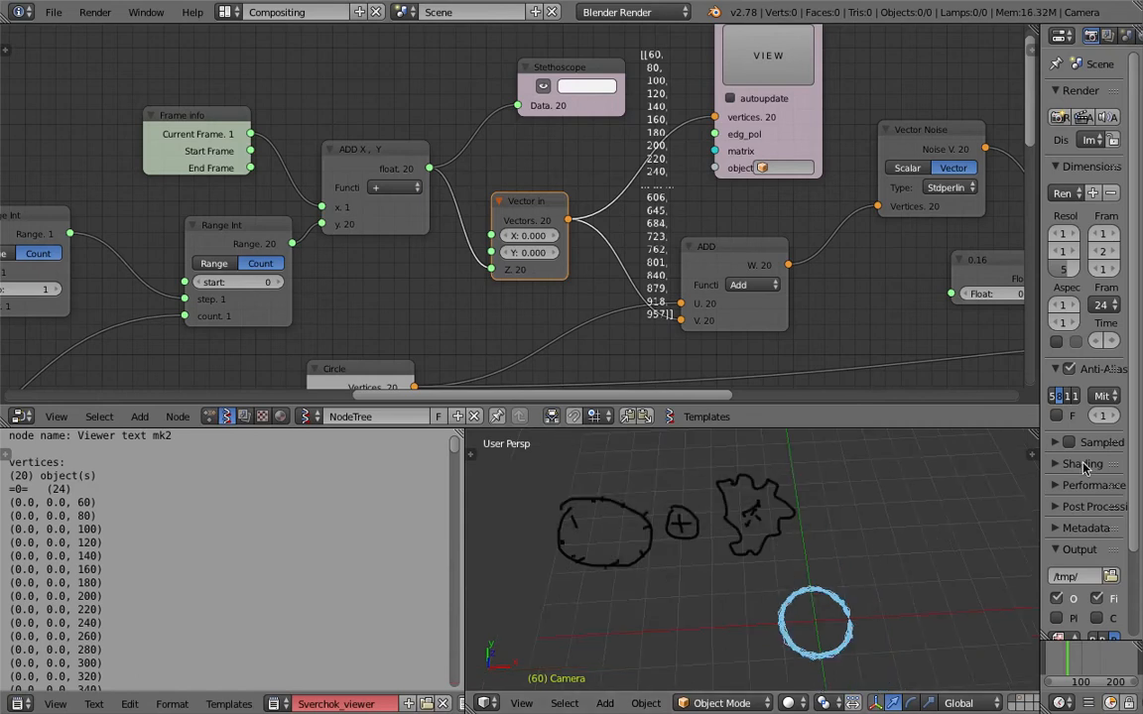
Delete the Grease Pencil sketch from the 3D view.
{"action": "key", "text": "n"}
{"action": "scroll", "coordinate": [974, 568], "scroll_direction": "down", "scroll_amount": 6}
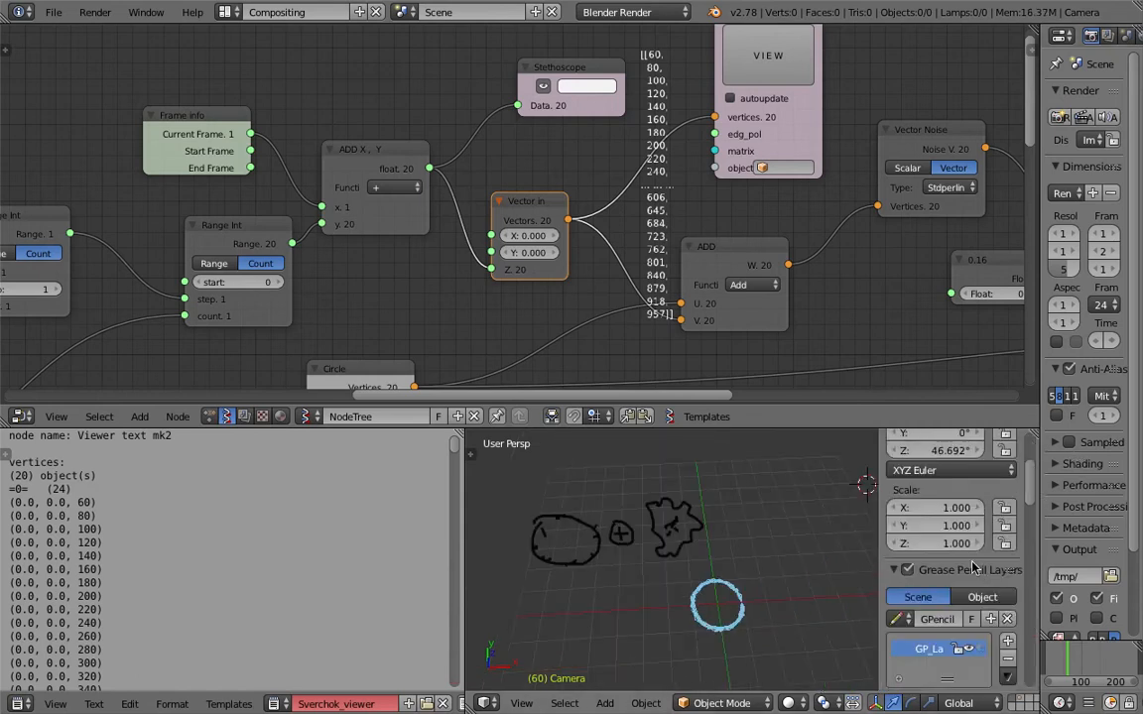
{"action": "left_click", "coordinate": [1007, 484]}
{"action": "key", "text": "n"}
Examine the displaced rings up close in the 3D view and save the file.
{"action": "mouse_move", "coordinate": [874, 567]}
{"action": "middle_mouse_down", "text": "shift"}
{"action": "mouse_move", "coordinate": [778, 552]}
{"action": "mouse_move", "coordinate": [793, 511]}
{"action": "middle_mouse_up", "text": "shift"}
{"action": "scroll", "coordinate": [763, 572], "scroll_direction": "up", "scroll_amount": 3}
{"action": "scroll", "coordinate": [796, 516], "scroll_direction": "up", "scroll_amount": 3}
{"action": "key", "text": "ctrl+s"}
{"action": "left_click", "coordinate": [806, 536]}
{"action": "key", "text": "ctrl+s"}
{"action": "left_click", "coordinate": [719, 283]}
Move the integer 24 node slightly away from the Range Float node, reset its value to 24, and save the file.
{"action": "scroll", "coordinate": [516, 209], "scroll_direction": "up", "scroll_amount": 1}
{"action": "middle_click_drag", "start_coordinate": [499, 204], "coordinate": [599, 189]}
{"action": "middle_click_drag", "start_coordinate": [460, 281], "coordinate": [531, 133]}
{"action": "middle_click_drag", "start_coordinate": [382, 290], "coordinate": [444, 214]}
{"action": "scroll", "coordinate": [444, 215], "scroll_direction": "down", "scroll_amount": 2}
{"action": "middle_click_drag", "start_coordinate": [279, 236], "coordinate": [427, 218]}
{"action": "mouse_move", "coordinate": [224, 240]}
{"action": "left_mouse_down"}
{"action": "mouse_move", "coordinate": [188, 240]}
{"action": "mouse_move", "coordinate": [215, 240]}
{"action": "mouse_move", "coordinate": [209, 229]}
{"action": "left_mouse_up"}
{"action": "left_click", "coordinate": [222, 241]}
{"action": "type", "text": "24"}
{"action": "key", "text": "Return"}
{"action": "key", "text": "ctrl+s"}
{"action": "left_click", "coordinate": [242, 268]}
{"action": "key", "text": "ctrl+s"}
{"action": "left_click", "coordinate": [207, 231]}
Examine from several angles where the displaced rings pinch together in the 3D view, saving the file along the way.
{"action": "middle_click_drag", "start_coordinate": [659, 480], "coordinate": [670, 508]}
{"action": "middle_click_drag", "start_coordinate": [838, 543], "coordinate": [771, 544]}
{"action": "scroll", "coordinate": [854, 545], "scroll_direction": "up", "scroll_amount": 4}
{"action": "key", "text": "ctrl+s"}
{"action": "left_click", "coordinate": [758, 548]}
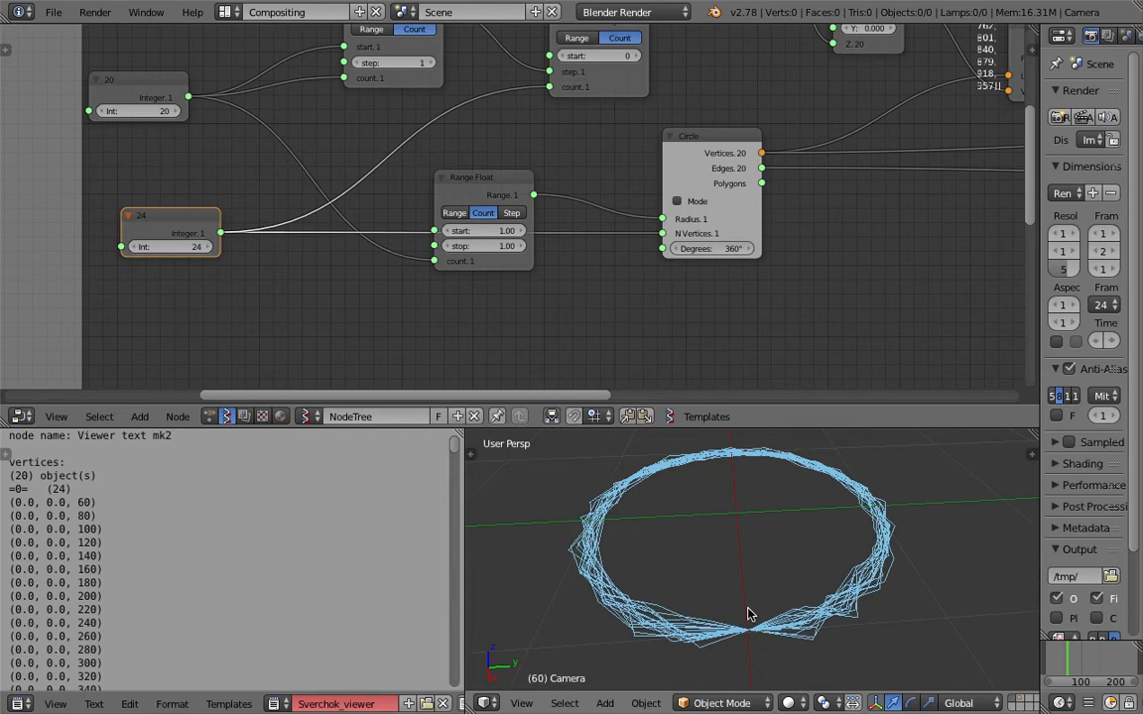
{"action": "key", "text": "ctrl+s"}
{"action": "left_click", "coordinate": [794, 623]}
{"action": "middle_click_drag", "start_coordinate": [793, 623], "coordinate": [811, 615]}
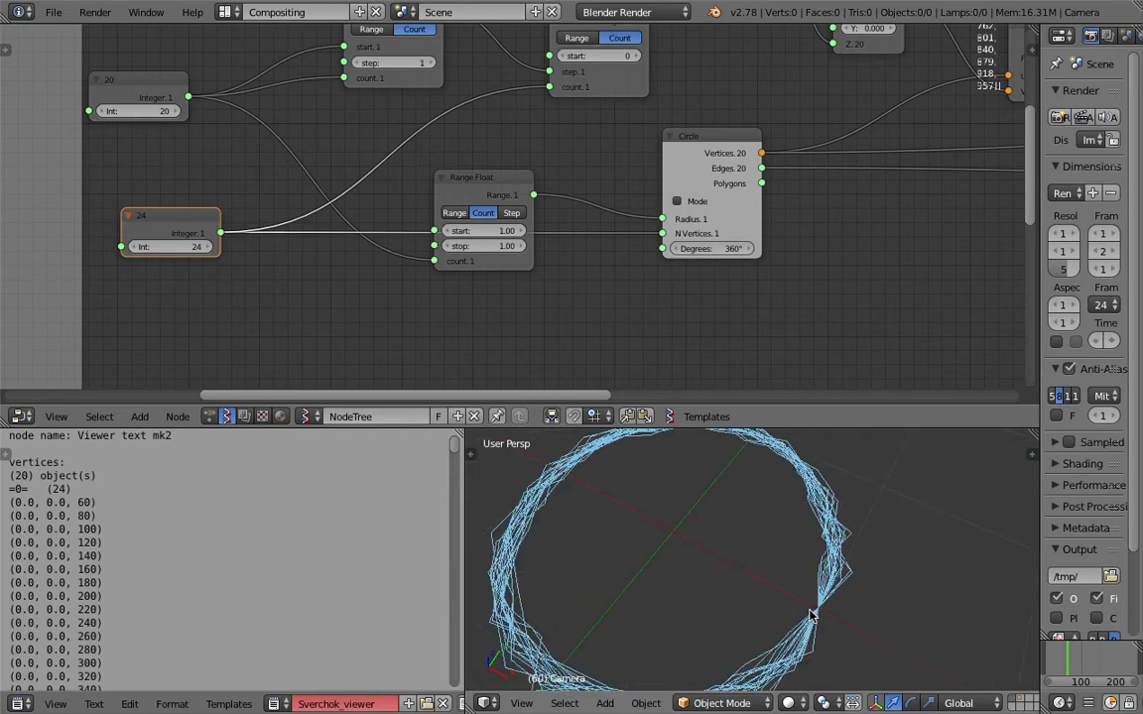
{"action": "scroll", "coordinate": [846, 618], "scroll_direction": "down", "scroll_amount": 1}
{"action": "scroll", "coordinate": [341, 244], "scroll_direction": "down", "scroll_amount": 1}
Rearrange the second Range Int, Frame info and ADD X, Y nodes to open a gap before ADD X, Y, and save the file.
{"action": "middle_click_drag", "start_coordinate": [598, 97], "coordinate": [548, 231]}
{"action": "left_click_drag", "start_coordinate": [557, 159], "coordinate": [504, 152]}
{"action": "left_click_drag", "start_coordinate": [358, 141], "coordinate": [296, 117]}
{"action": "left_click_drag", "start_coordinate": [515, 148], "coordinate": [447, 145]}
{"action": "key", "text": "ctrl+s"}
{"action": "left_click", "coordinate": [480, 166]}
{"action": "middle_click_drag", "start_coordinate": [564, 199], "coordinate": [569, 195]}
{"action": "left_click_drag", "start_coordinate": [531, 56], "coordinate": [518, 41]}
{"action": "left_click", "coordinate": [660, 96]}
{"action": "key", "text": "ctrl+s"}
{"action": "left_click", "coordinate": [660, 96]}
Insert a List Shuffle node between the second Range Int and ADD X, Y nodes, with level 1 and Seed 34.
{"action": "key", "text": "space"}
{"action": "type", "text": "random"}
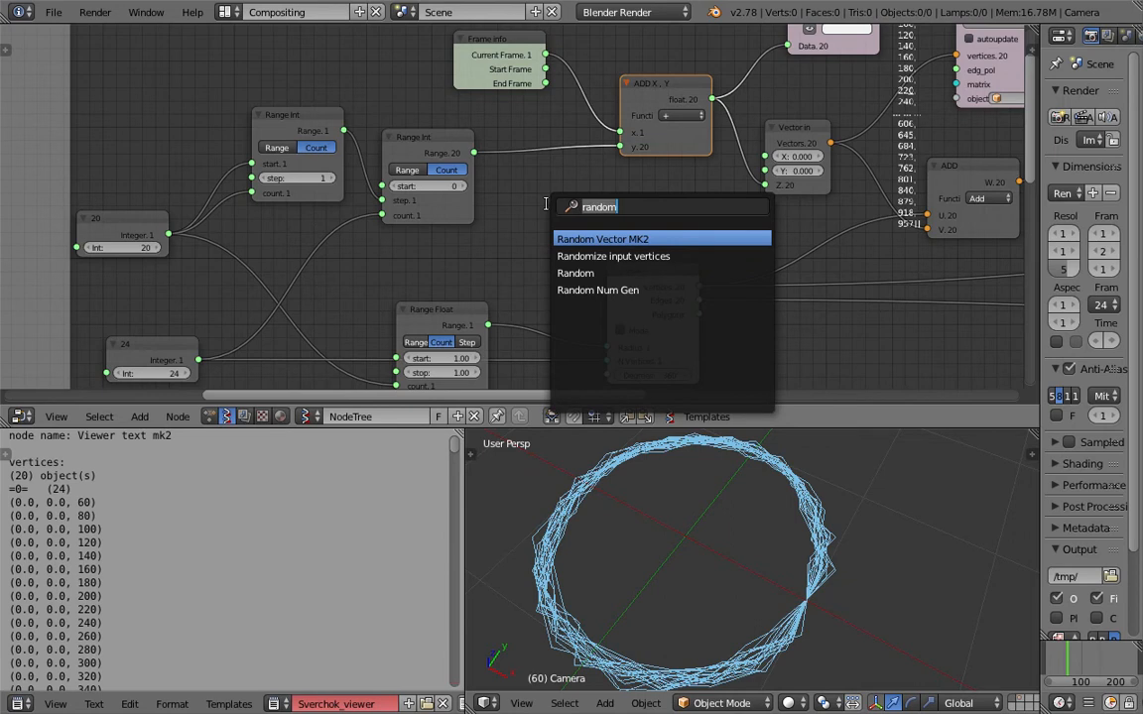
{"action": "type", "text": "list sh"}
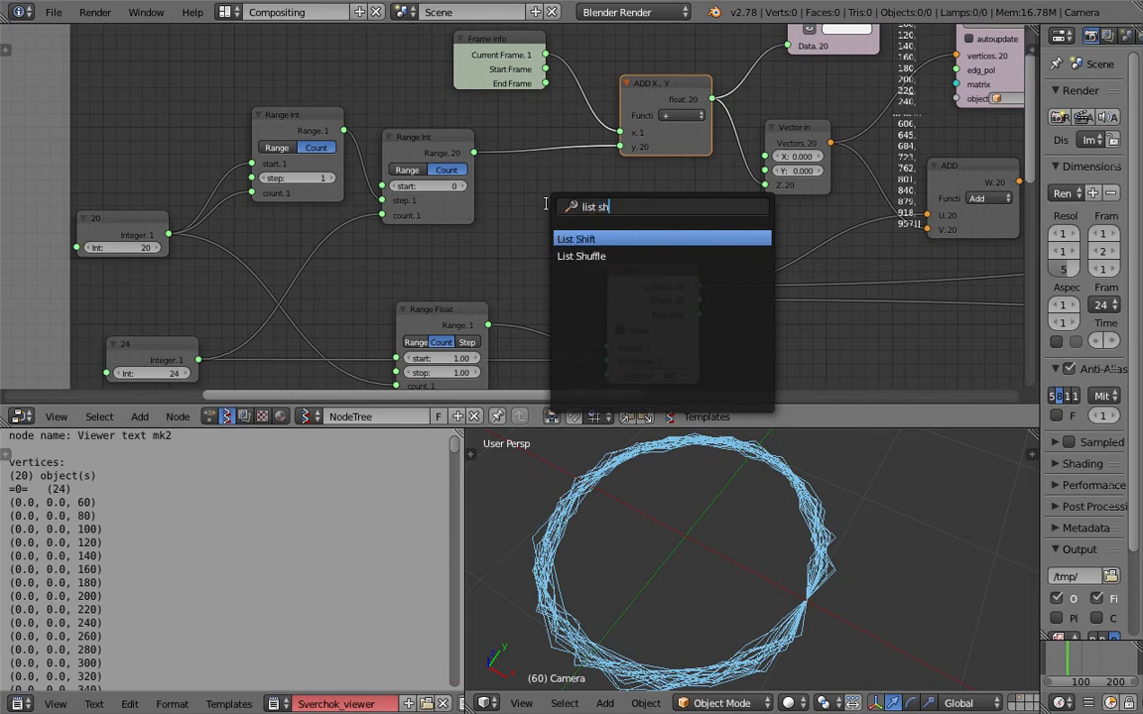
{"action": "type", "text": "u"}
{"action": "key", "text": "Return"}
{"action": "left_click", "coordinate": [525, 144]}
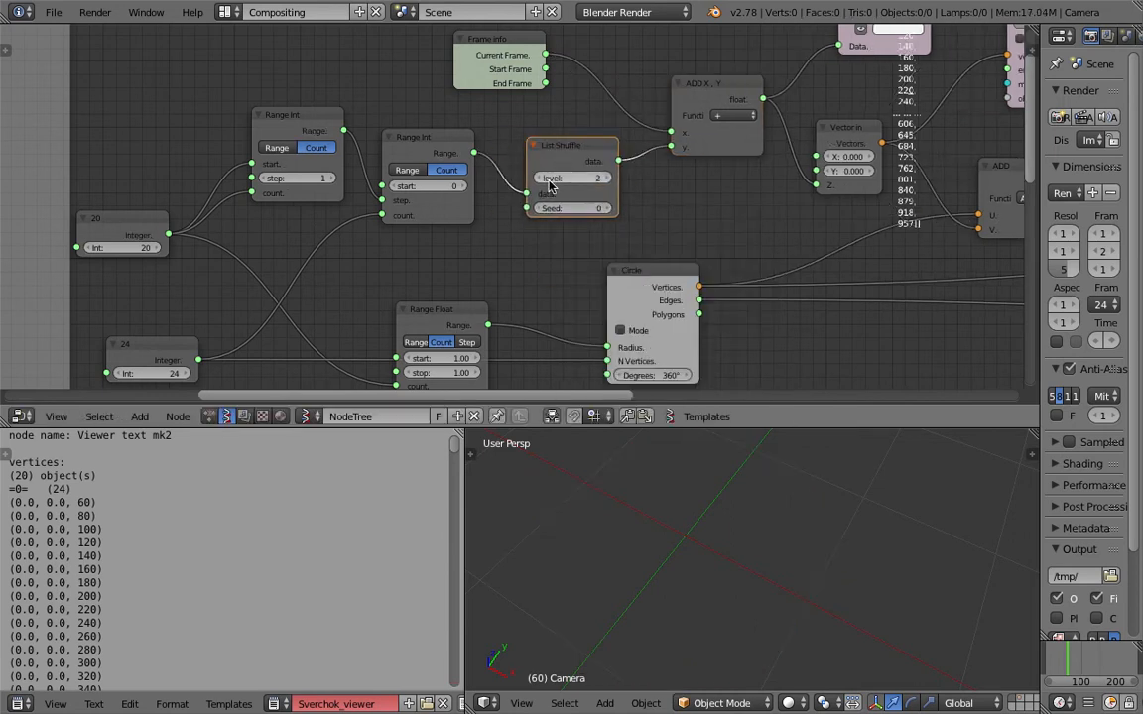
{"action": "left_click_drag", "start_coordinate": [585, 207], "coordinate": [630, 207]}
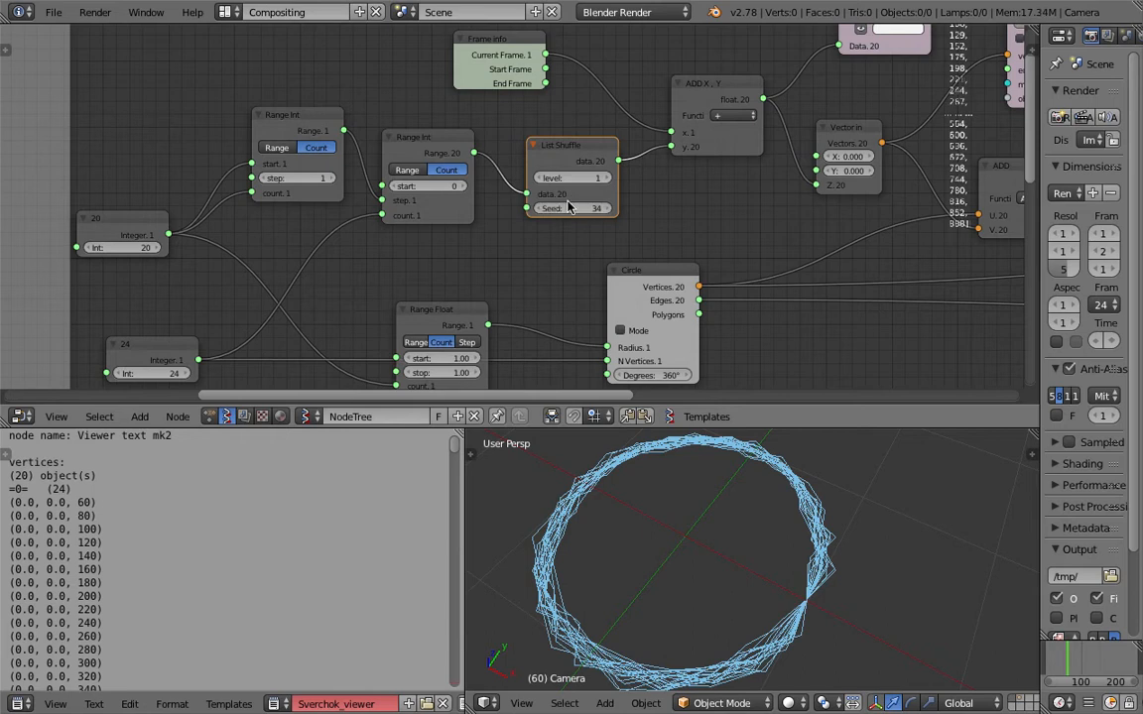
Set the List Shuffle node's level to 2 and Seed to 71, and shift the node slightly toward the second Range Int.
{"action": "left_click", "coordinate": [607, 179]}
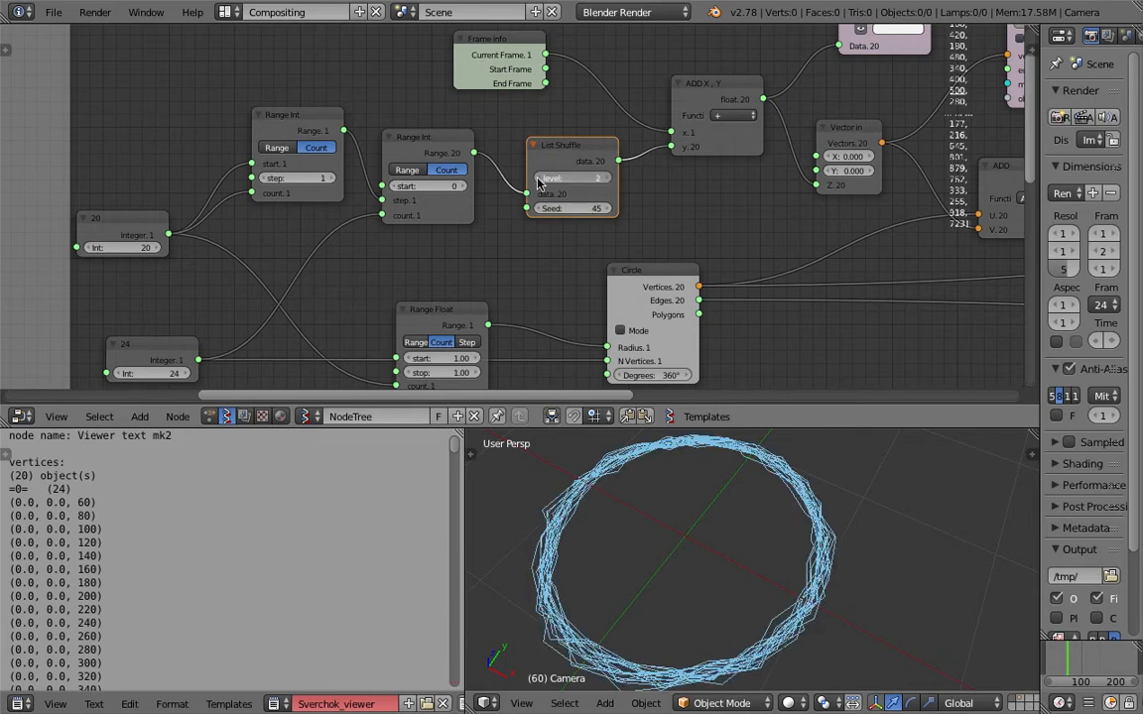
{"action": "left_click_drag", "start_coordinate": [582, 208], "coordinate": [610, 208]}
{"action": "middle_click_drag", "start_coordinate": [724, 443], "coordinate": [762, 513]}
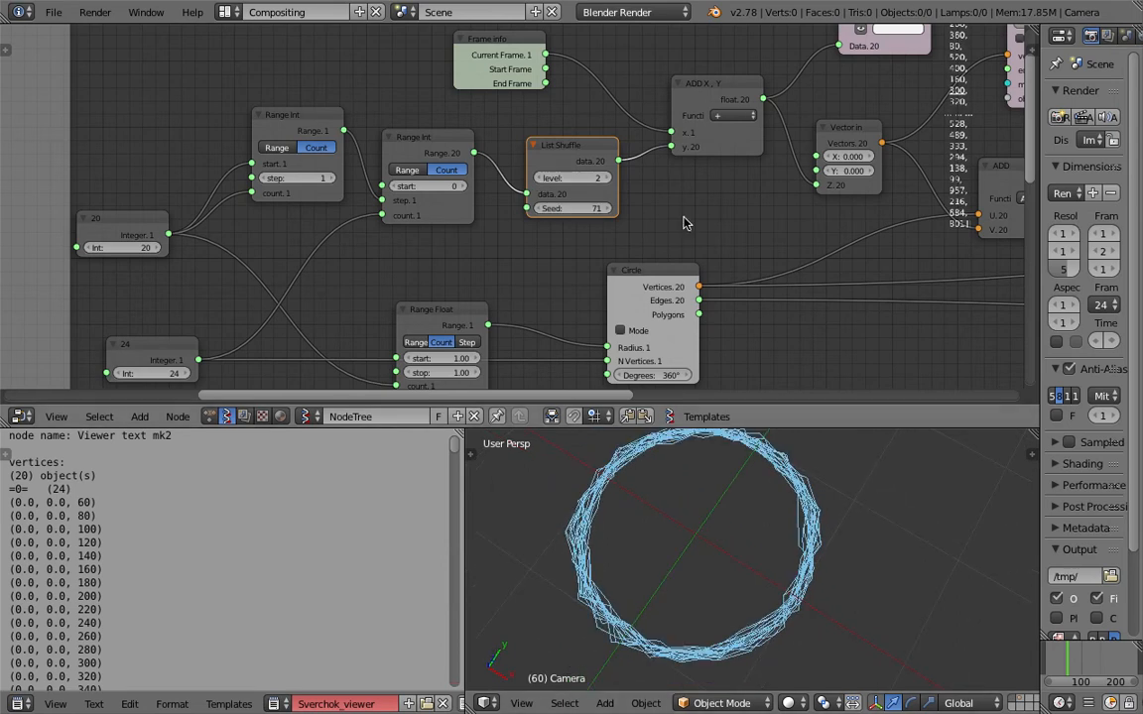
{"action": "left_click_drag", "start_coordinate": [576, 148], "coordinate": [563, 149]}
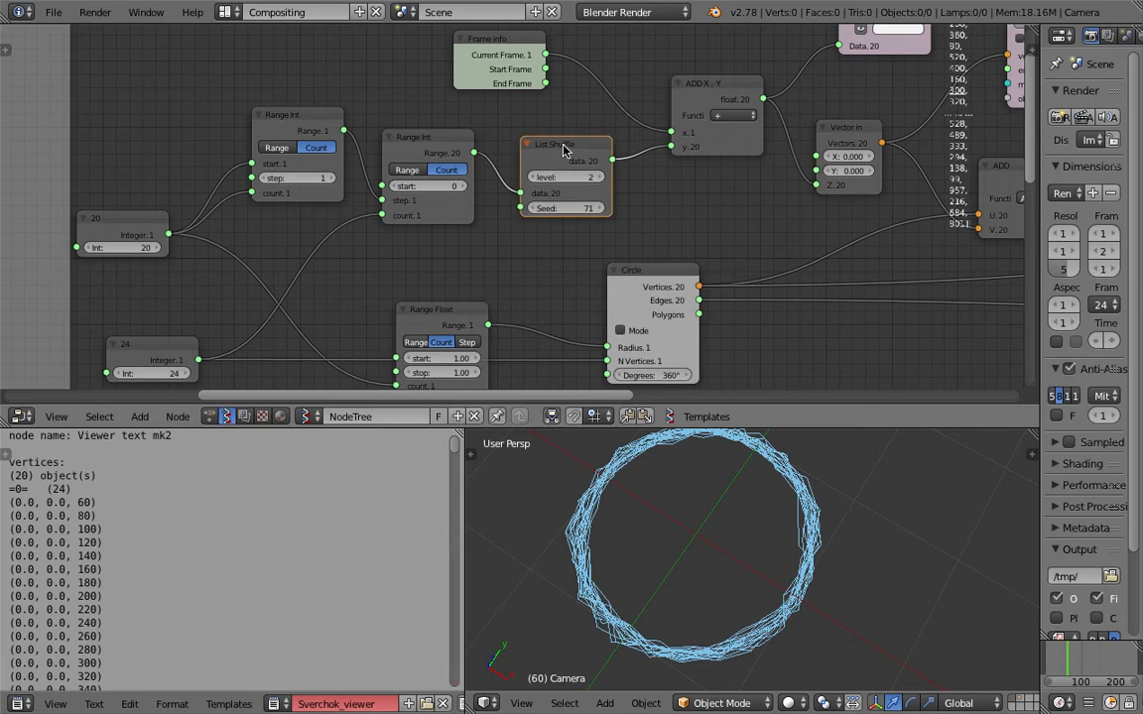
Delete the Sverchok_viewer text frame, the Viewer text mk2 node and the Stethoscope node, and save the file.
{"action": "scroll", "coordinate": [578, 154], "scroll_direction": "down", "scroll_amount": 5}
{"action": "middle_click_drag", "start_coordinate": [188, 57], "coordinate": [241, 130]}
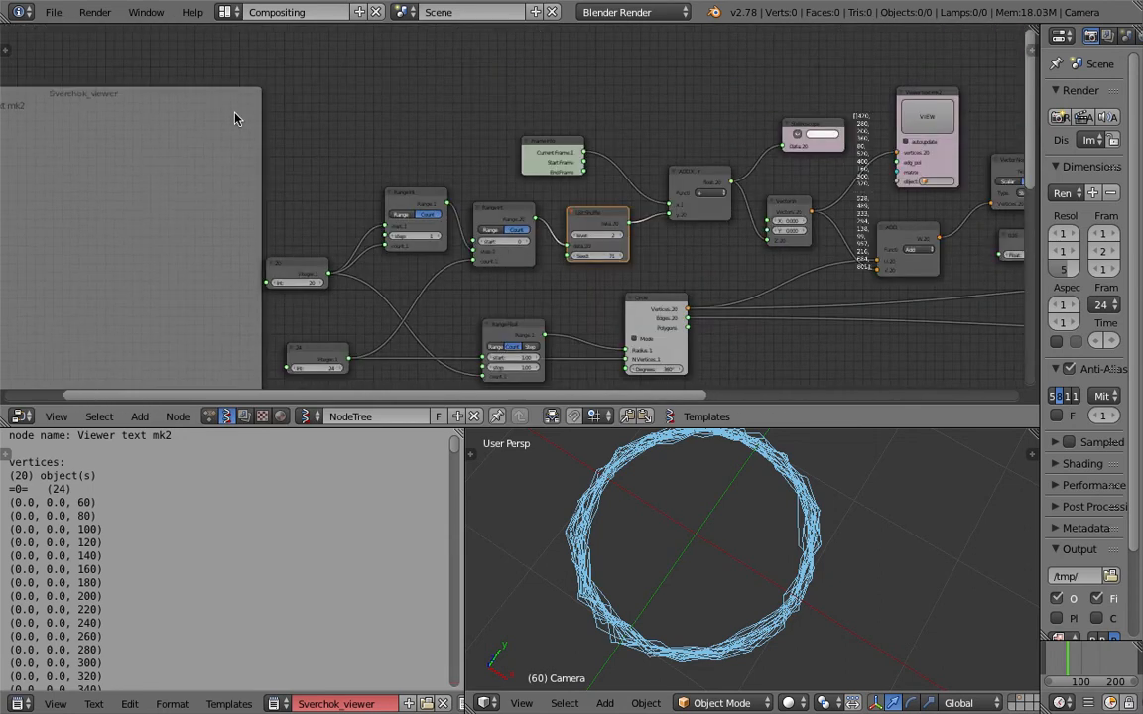
{"action": "left_click", "coordinate": [238, 115]}
{"action": "key", "text": "x"}
{"action": "middle_click_drag", "start_coordinate": [960, 106], "coordinate": [944, 106]}
{"action": "left_click", "coordinate": [912, 95]}
{"action": "key", "text": "x"}
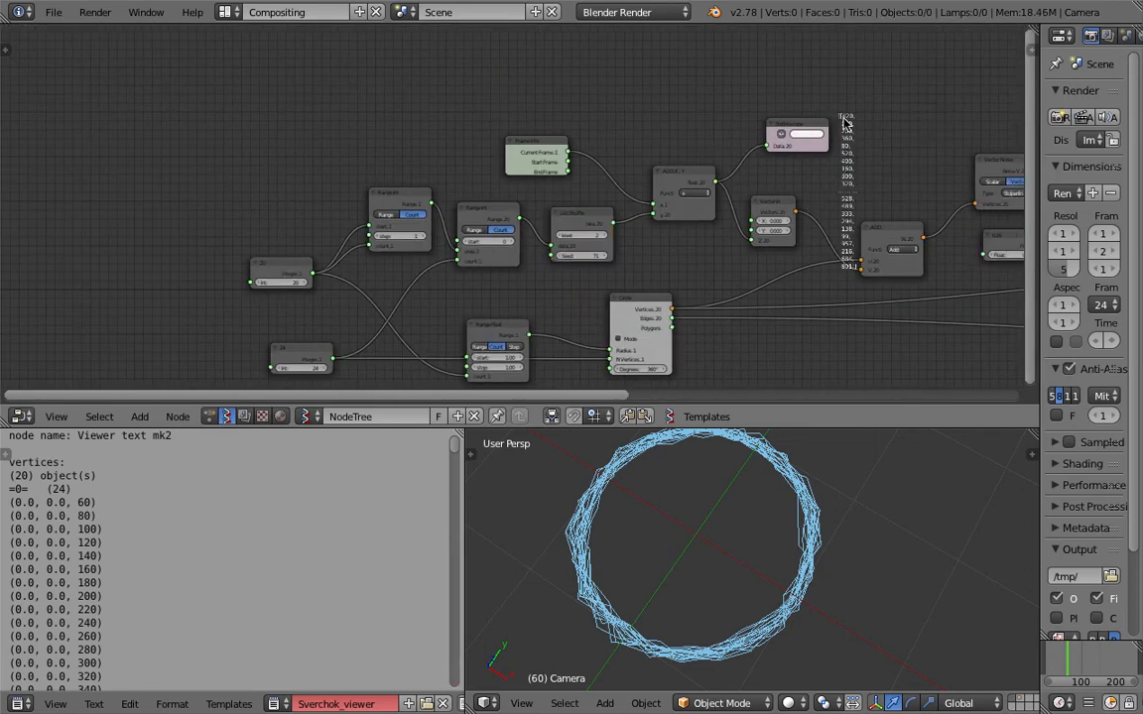
{"action": "left_click", "coordinate": [814, 126]}
{"action": "key", "text": "x"}
{"action": "middle_click_drag", "start_coordinate": [833, 149], "coordinate": [752, 94]}
{"action": "key", "text": "ctrl+s"}
{"action": "left_click", "coordinate": [754, 94]}
Move the integer 24 and integer 20 nodes farther away from the Range nodes they feed.
{"action": "middle_click_drag", "start_coordinate": [827, 579], "coordinate": [851, 589]}
{"action": "middle_click_drag", "start_coordinate": [396, 307], "coordinate": [406, 285]}
{"action": "middle_click_drag", "start_coordinate": [220, 274], "coordinate": [308, 285]}
{"action": "scroll", "coordinate": [308, 284], "scroll_direction": "up", "scroll_amount": 3}
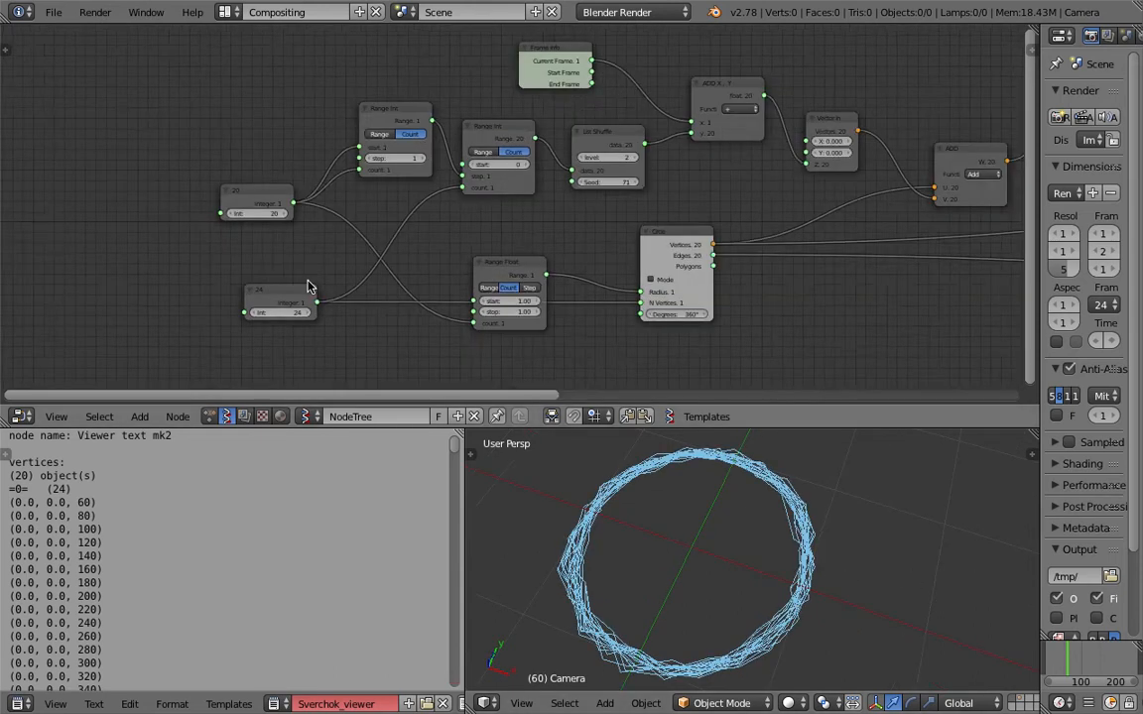
{"action": "left_click_drag", "start_coordinate": [260, 293], "coordinate": [146, 320]}
{"action": "left_click_drag", "start_coordinate": [259, 193], "coordinate": [180, 216]}
{"action": "scroll", "coordinate": [385, 129], "scroll_direction": "up", "scroll_amount": 3}
{"action": "middle_click_drag", "start_coordinate": [224, 133], "coordinate": [258, 202]}
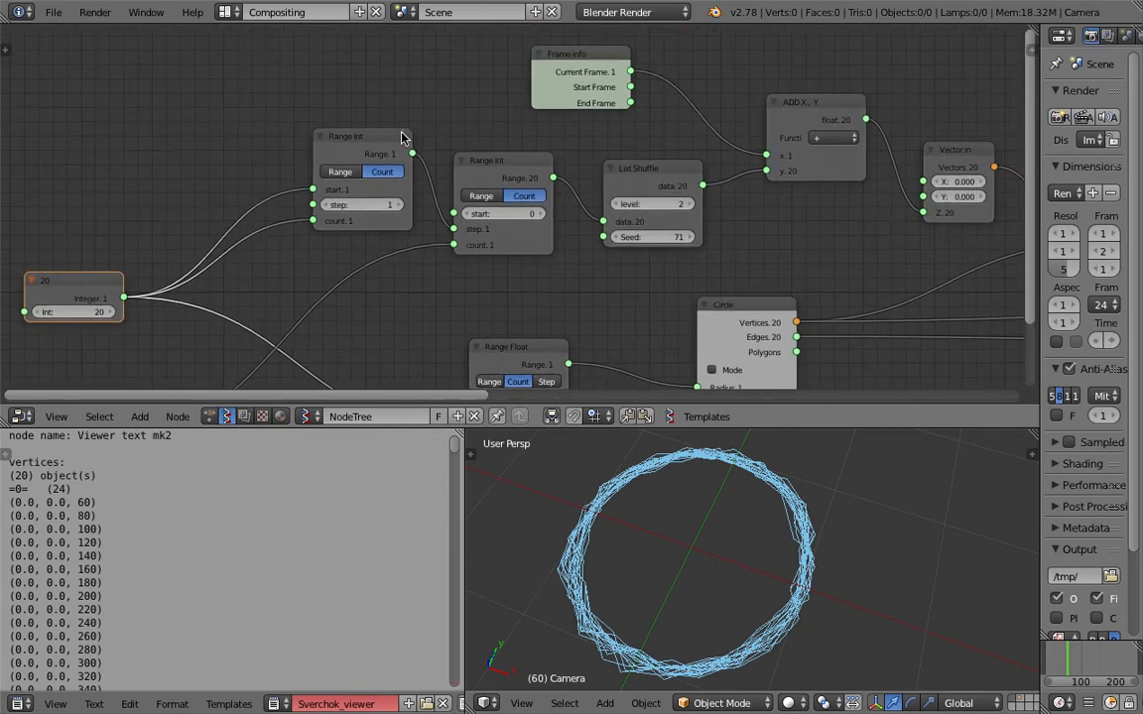
Insert a Math node between Frame info and ADD X, Y that multiplies the current frame by 0.2.
{"action": "middle_click_drag", "start_coordinate": [401, 137], "coordinate": [233, 177]}
{"action": "scroll", "coordinate": [233, 176], "scroll_direction": "up", "scroll_amount": 2}
{"action": "key", "text": "space"}
{"action": "type", "text": "math"}
{"action": "key", "text": "Down"}
{"action": "key", "text": "Return"}
{"action": "left_click", "coordinate": [516, 139]}
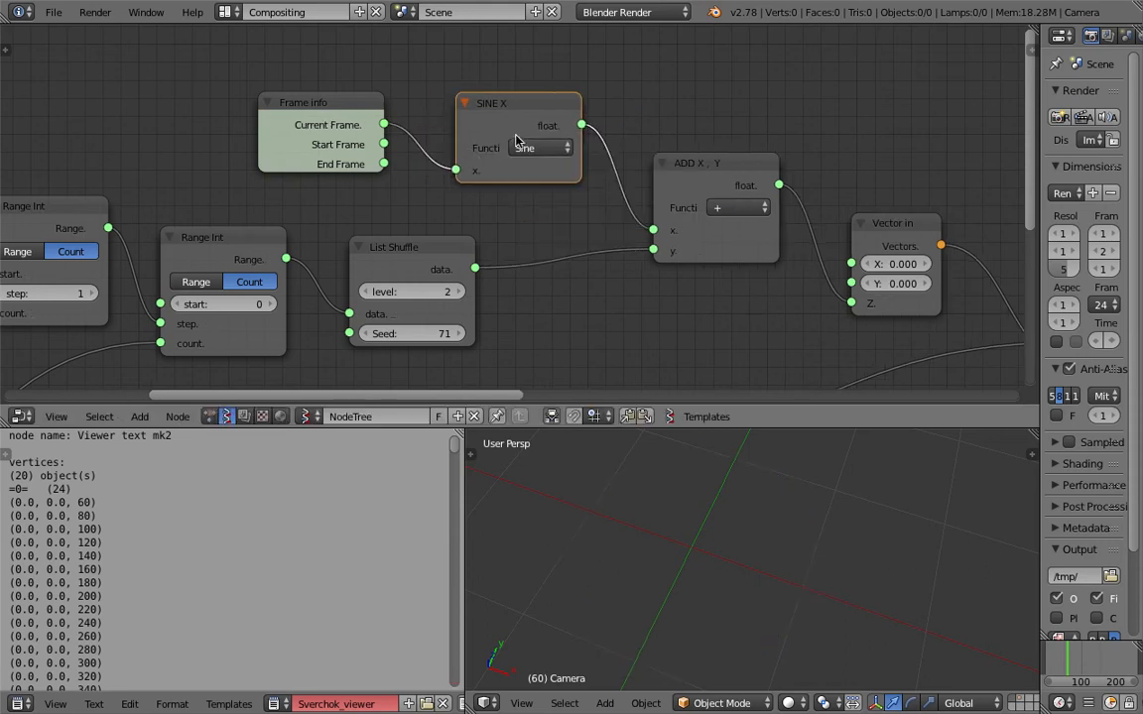
{"action": "left_click", "coordinate": [518, 145]}
{"action": "left_click", "coordinate": [596, 397]}
{"action": "left_click", "coordinate": [538, 188]}
{"action": "type", "text": "0.2"}
{"action": "key", "text": "Return"}
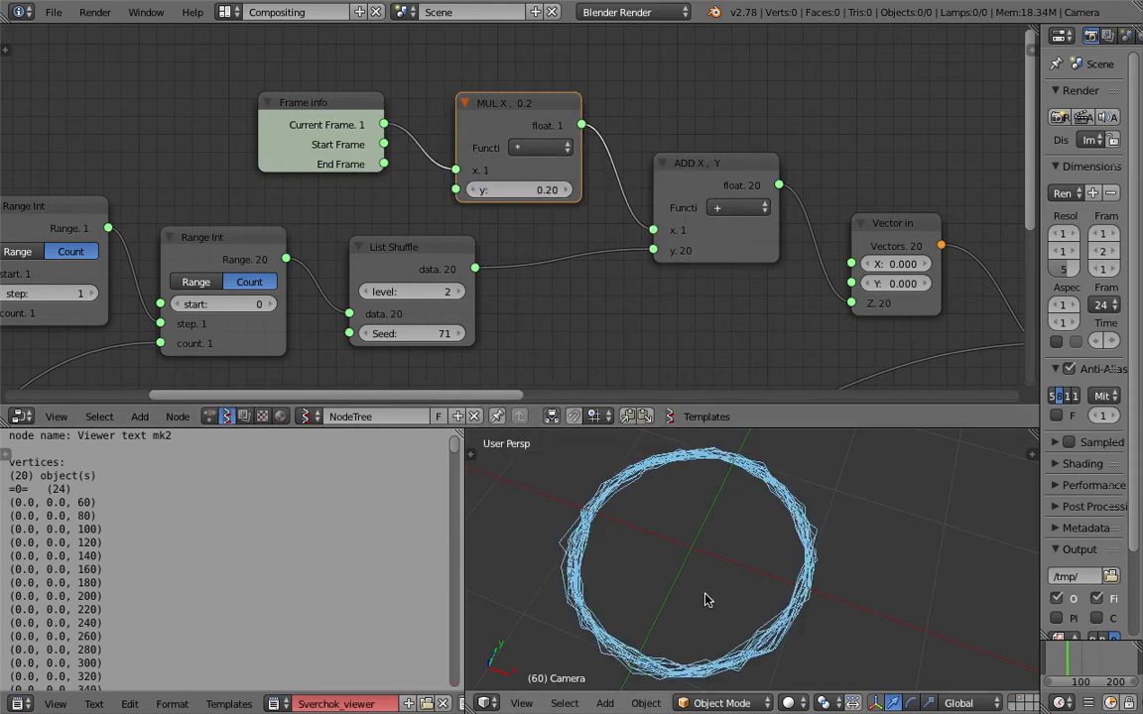
Play the animation, set the frame multiplier to 0.08 and save the file.
{"action": "key", "text": "alt+a"}
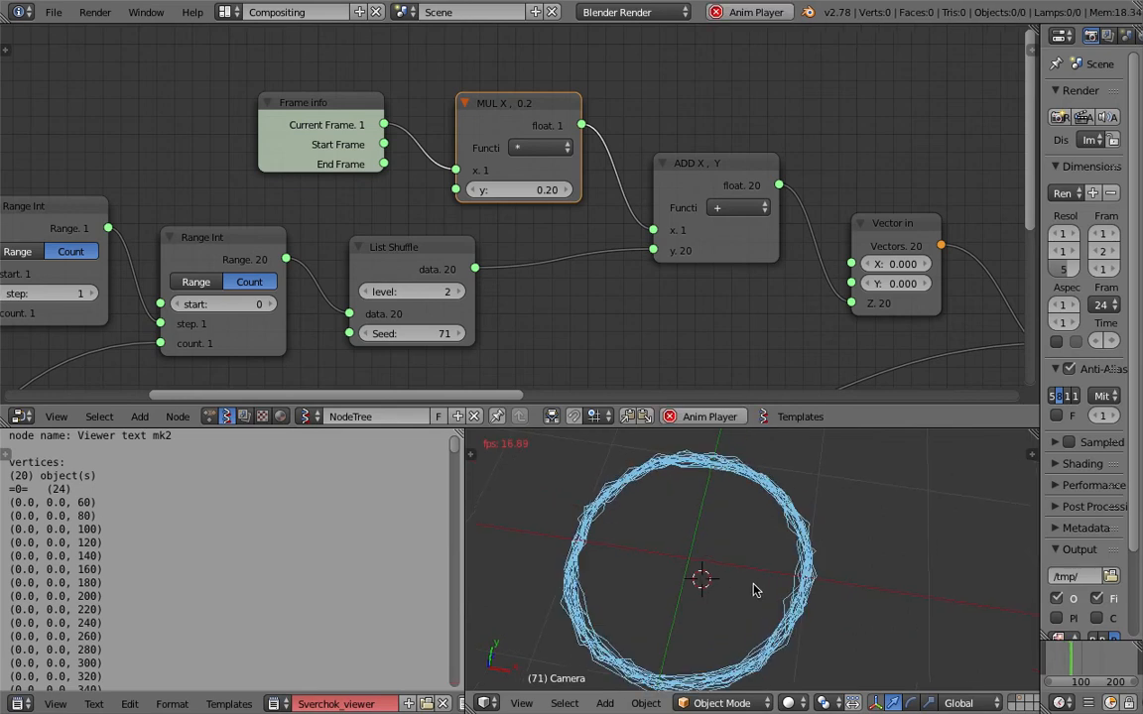
{"action": "left_click", "coordinate": [538, 190]}
{"action": "type", "text": "0.08"}
{"action": "key", "text": "Return"}
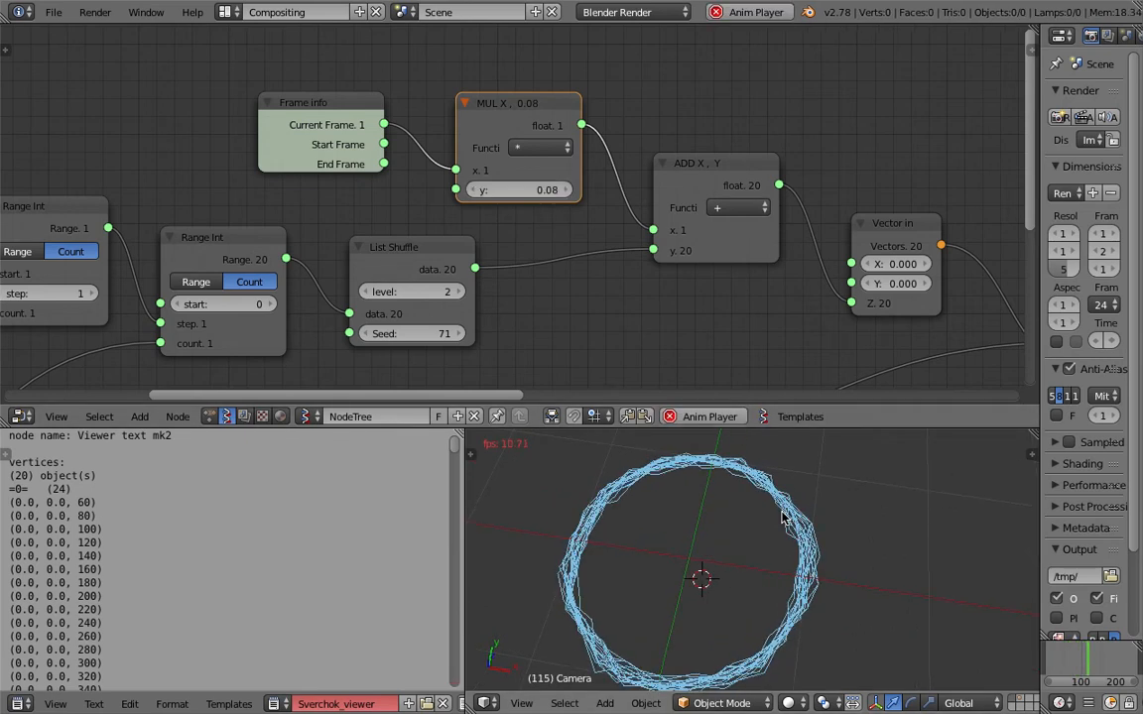
{"action": "scroll", "coordinate": [683, 238], "scroll_direction": "down", "scroll_amount": 2}
{"action": "key", "text": "ctrl+s"}
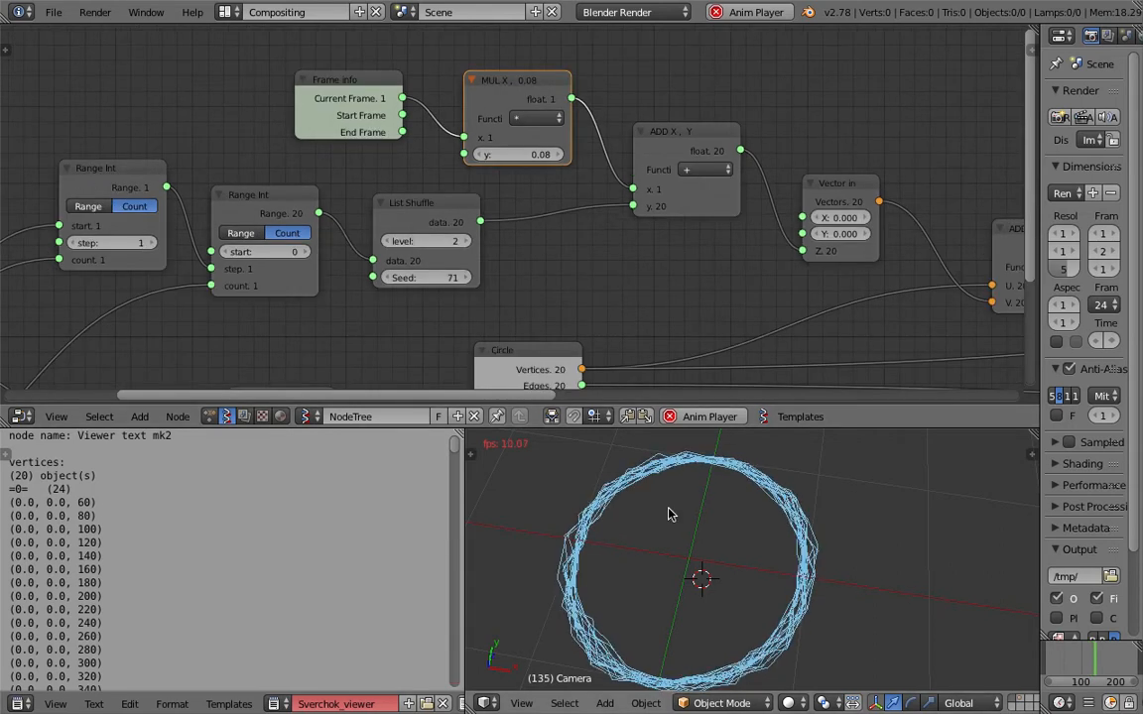
Set the integer 24 node that feeds the Circle's vertex count to 60 and save the file.
{"action": "middle_click_drag", "start_coordinate": [558, 252], "coordinate": [599, 214]}
{"action": "middle_click_drag", "start_coordinate": [587, 309], "coordinate": [602, 171]}
{"action": "middle_click_drag", "start_coordinate": [479, 239], "coordinate": [865, 199]}
{"action": "left_click", "coordinate": [257, 280]}
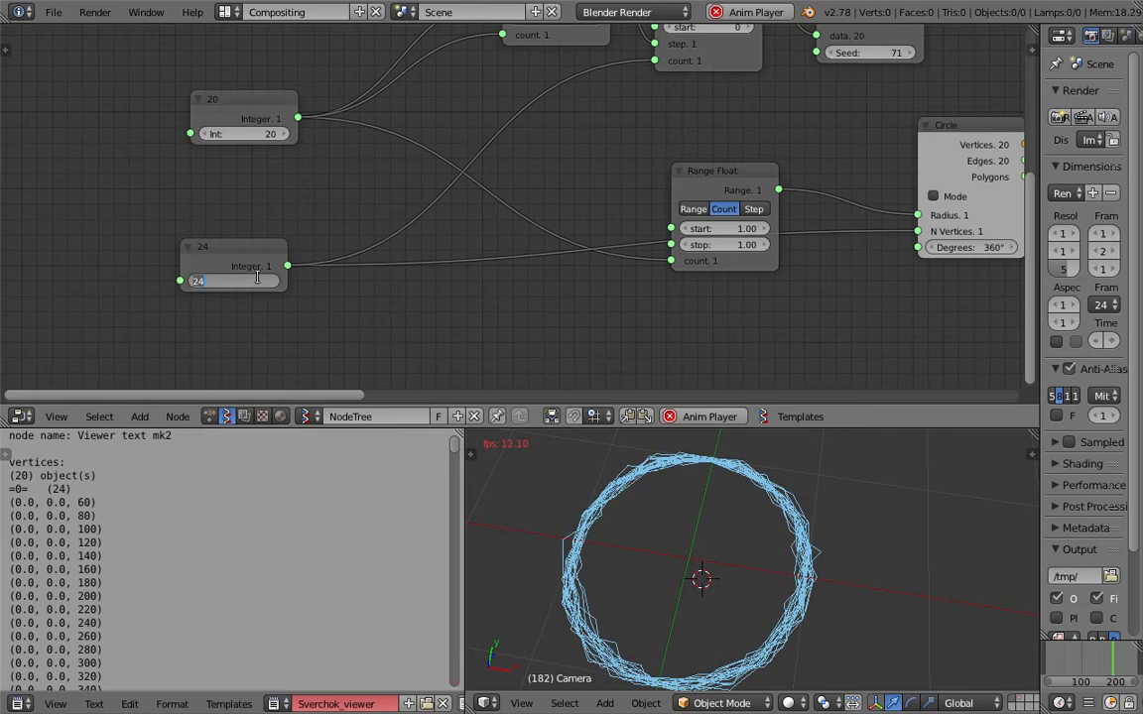
{"action": "type", "text": "60"}
{"action": "key", "text": "Return"}
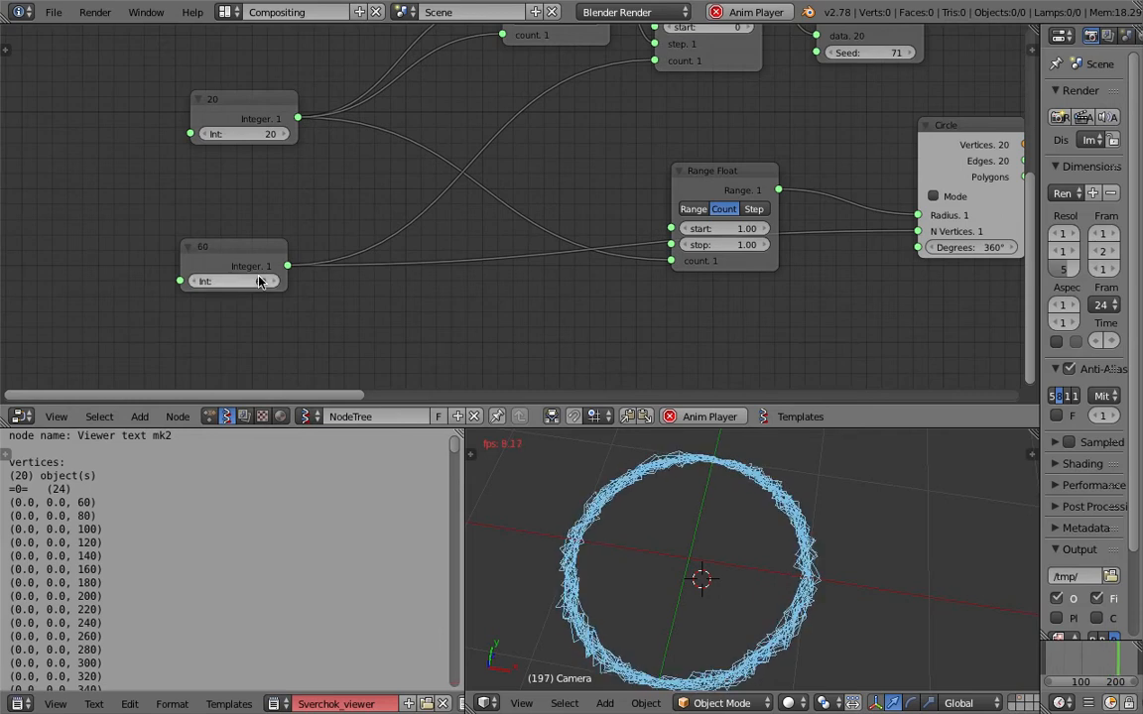
{"action": "middle_click_drag", "start_coordinate": [844, 120], "coordinate": [770, 204]}
{"action": "key", "text": "ctrl+s"}
{"action": "left_click", "coordinate": [768, 204]}
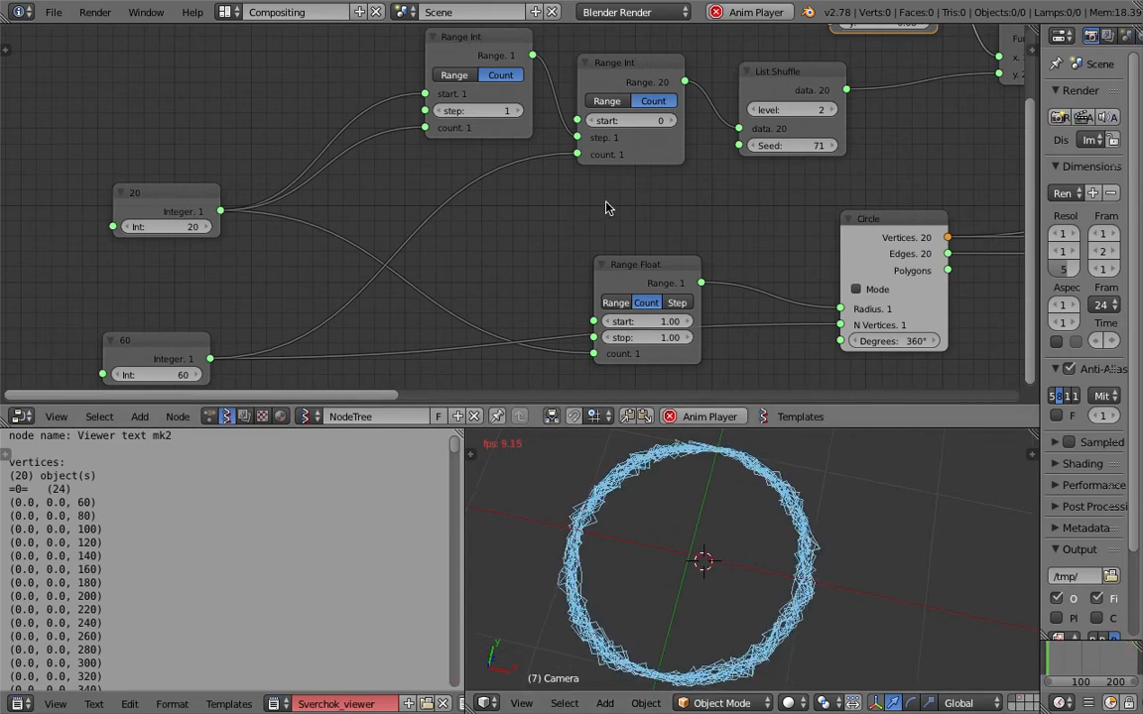
Save the file and delete the List Shuffle node between the second Range Int and ADD X, Y.
{"action": "middle_click_drag", "start_coordinate": [608, 210], "coordinate": [582, 221]}
{"action": "left_click_drag", "start_coordinate": [768, 90], "coordinate": [768, 103]}
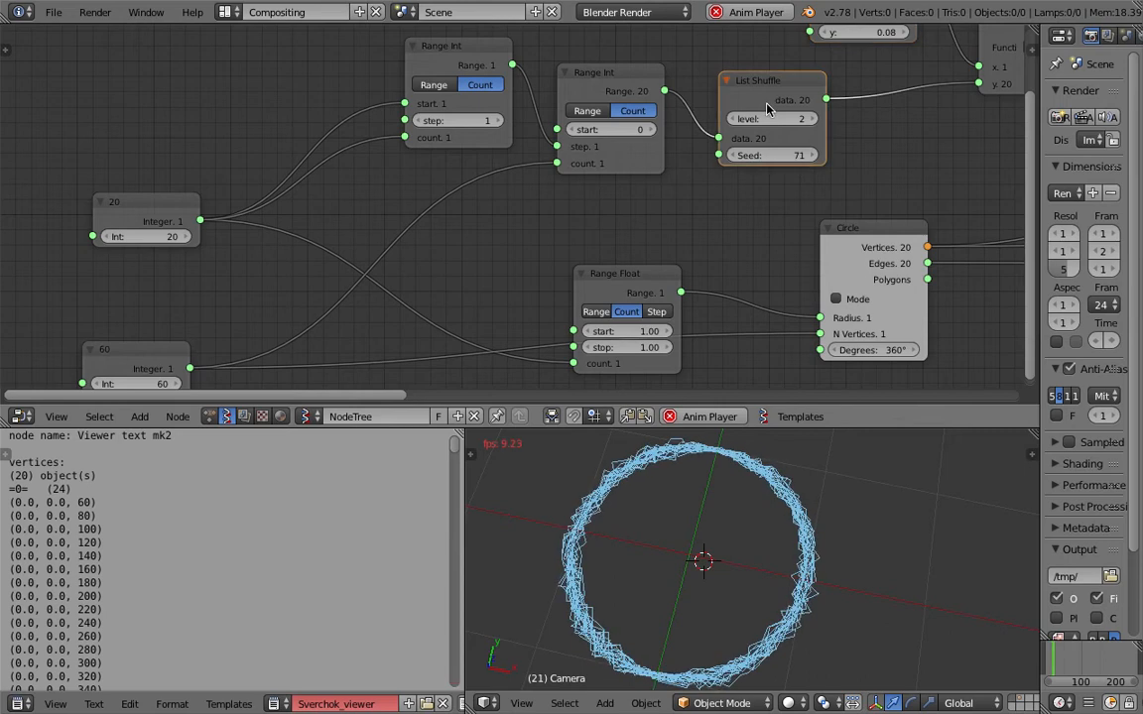
{"action": "middle_click_drag", "start_coordinate": [677, 151], "coordinate": [617, 170]}
{"action": "key", "text": "ctrl+s"}
{"action": "key", "text": "Return"}
{"action": "left_click_drag", "start_coordinate": [606, 110], "coordinate": [706, 114]}
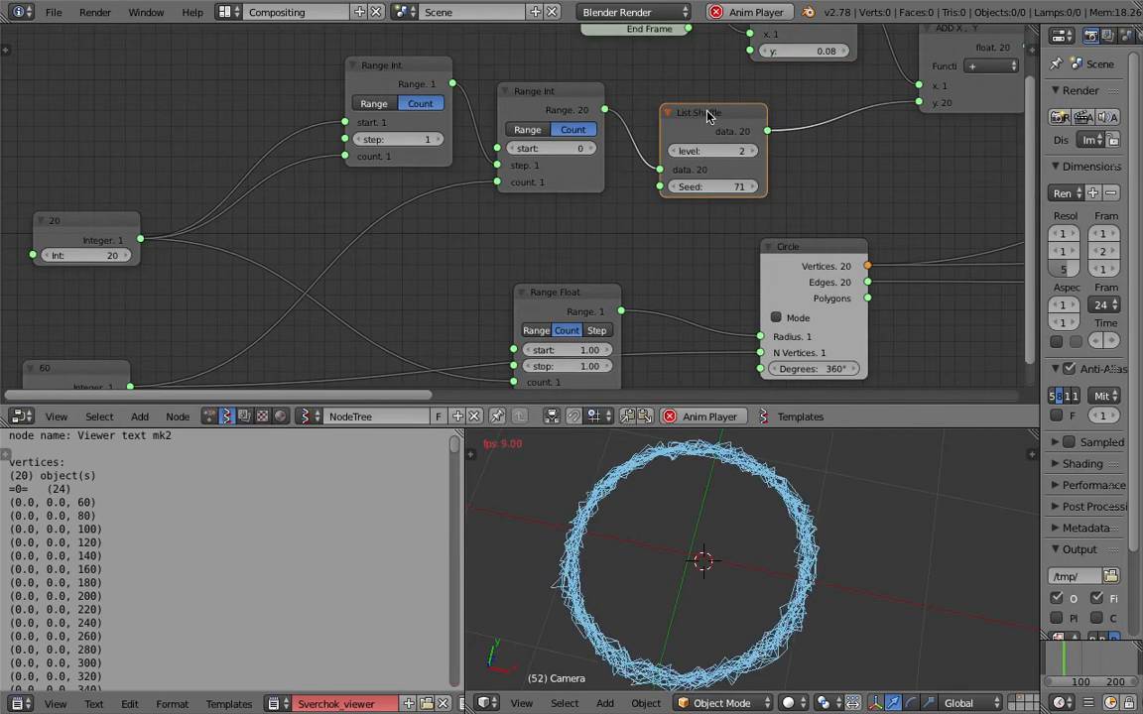
{"action": "key", "text": "x"}
Insert a List Shift node between the second Range Int and ADD X, Y, with level 2 and Shift 40.
{"action": "key", "text": "shift+a"}
{"action": "left_click", "coordinate": [673, 132]}
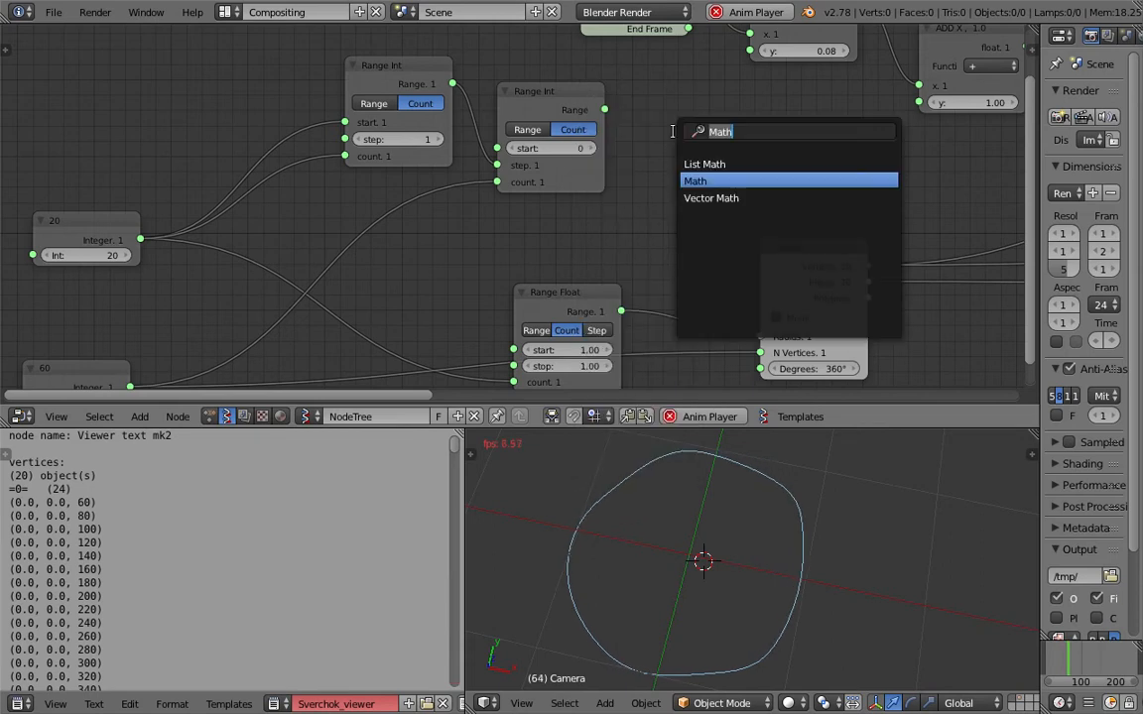
{"action": "type", "text": "list sh"}
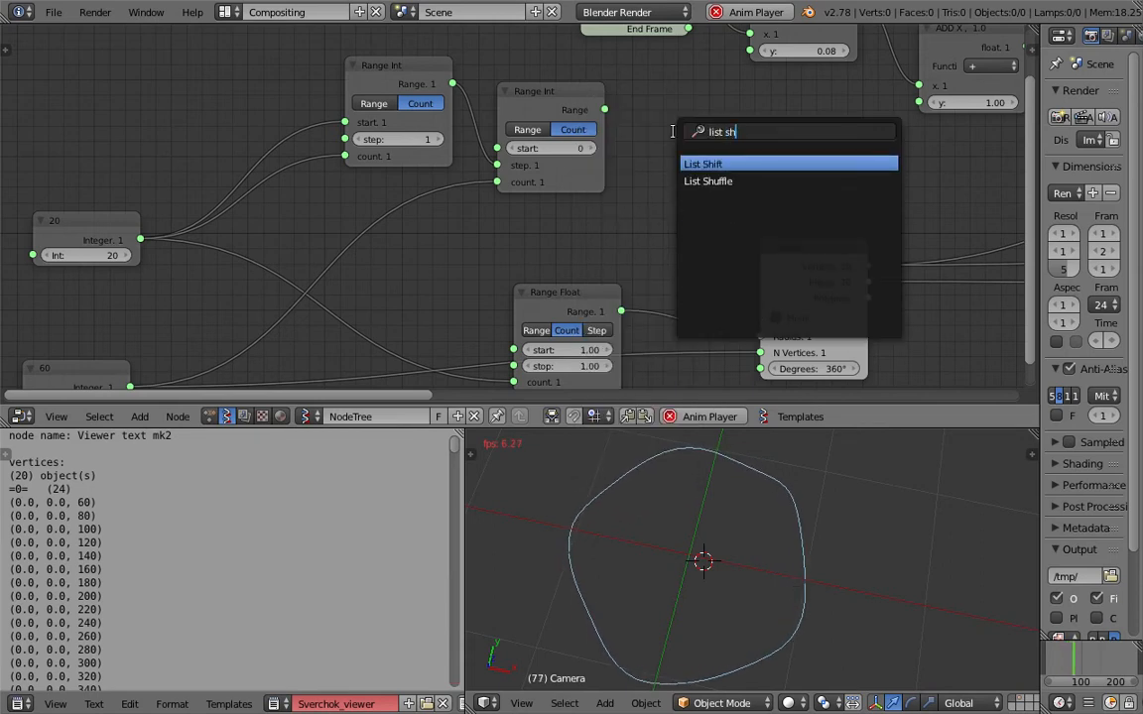
{"action": "key", "text": "Return"}
{"action": "left_click", "coordinate": [673, 132]}
{"action": "left_click_drag", "start_coordinate": [604, 110], "coordinate": [674, 197]}
{"action": "key", "text": "g"}
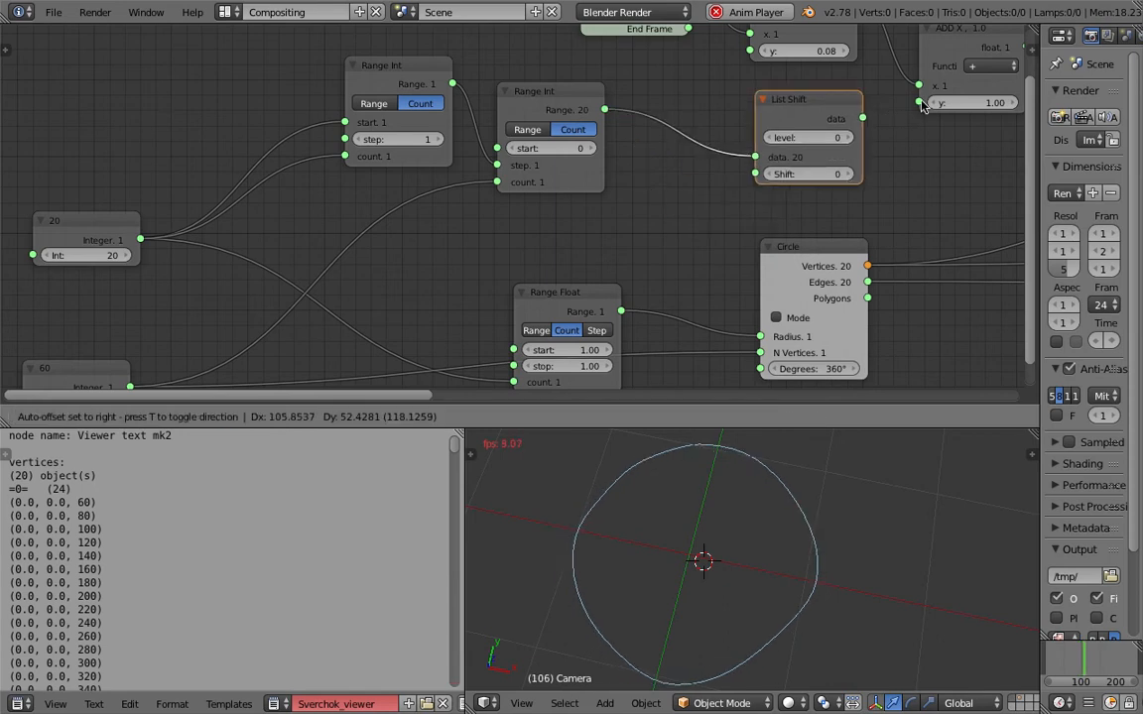
{"action": "left_click", "coordinate": [885, 112]}
{"action": "left_click_drag", "start_coordinate": [819, 137], "coordinate": [891, 141]}
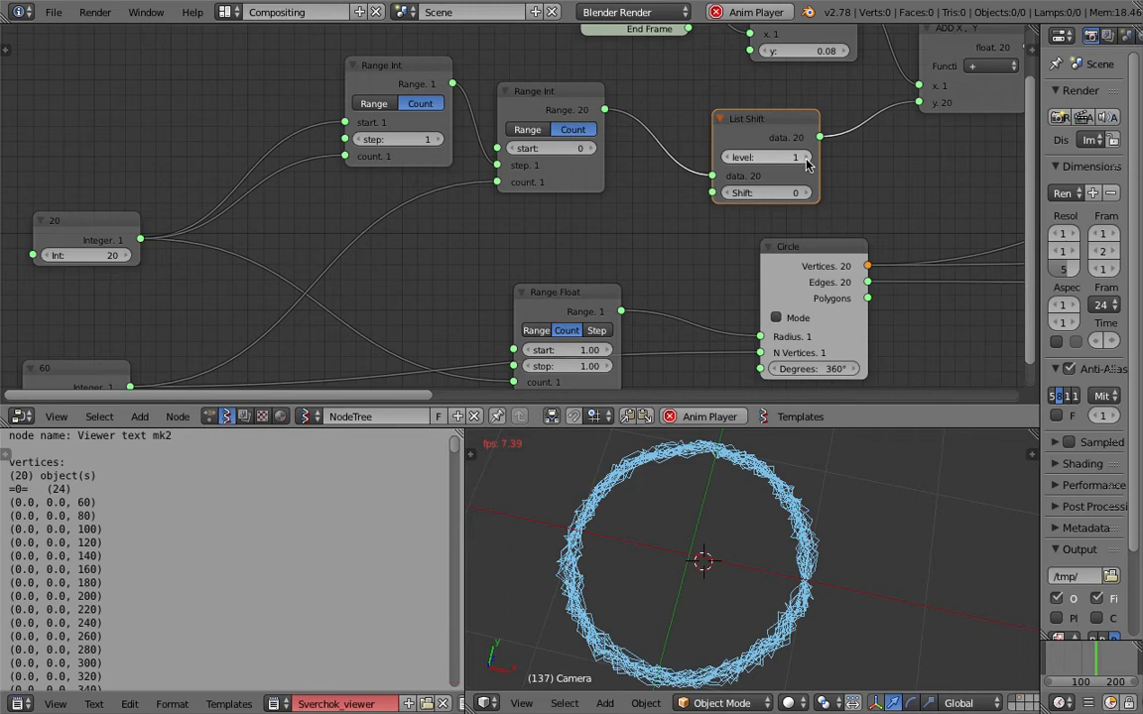
{"action": "left_click_drag", "start_coordinate": [791, 192], "coordinate": [732, 155]}
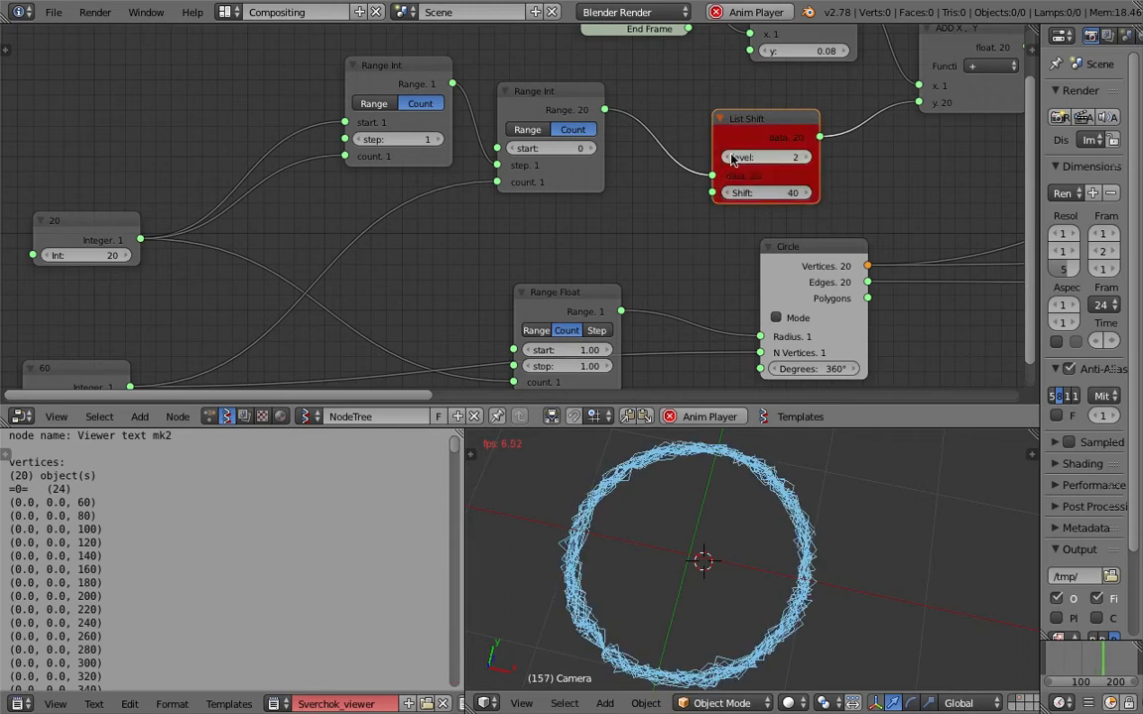
Stop playback, replace the List Shift node with a direct link from the second Range Int to ADD X, Y, and save.
{"action": "key", "text": "Escape"}
{"action": "key", "text": "x"}
{"action": "left_click_drag", "start_coordinate": [603, 109], "coordinate": [919, 102]}
{"action": "middle_click_drag", "start_coordinate": [834, 517], "coordinate": [809, 529]}
{"action": "key", "text": "ctrl+s"}
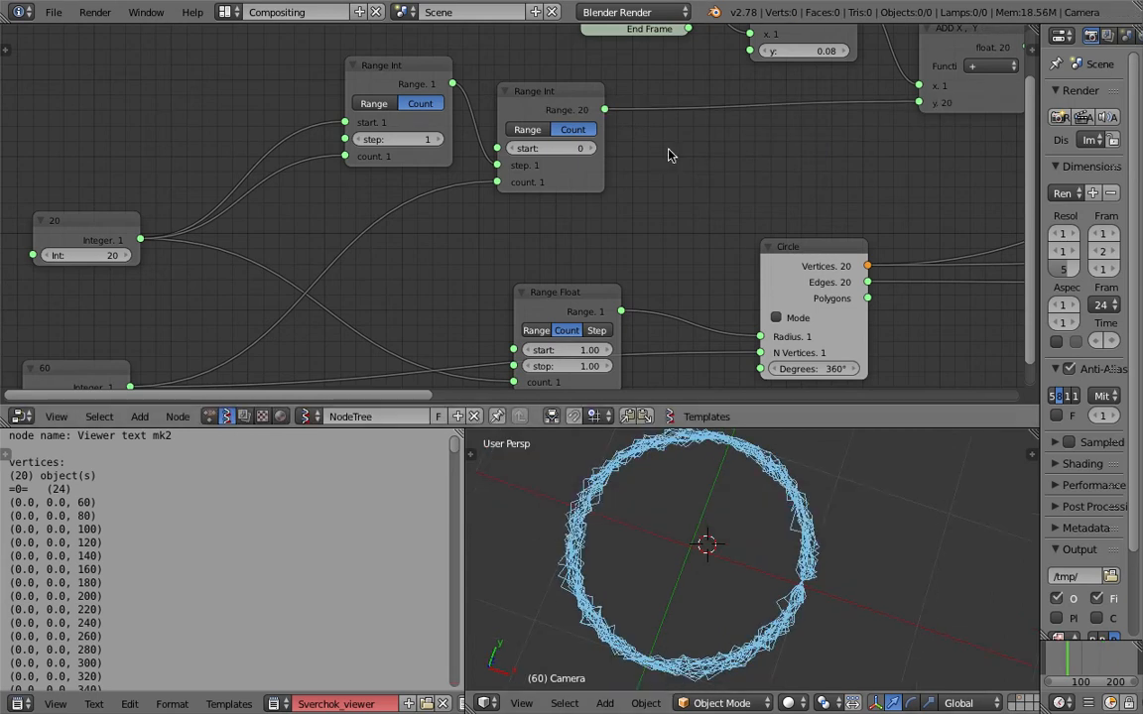
{"action": "left_click", "coordinate": [809, 529]}
Examine the node chain from the second Range Int to SCALAR and the displaced rings up close, saving the file along the way.
{"action": "middle_click_drag", "start_coordinate": [844, 377], "coordinate": [782, 401]}
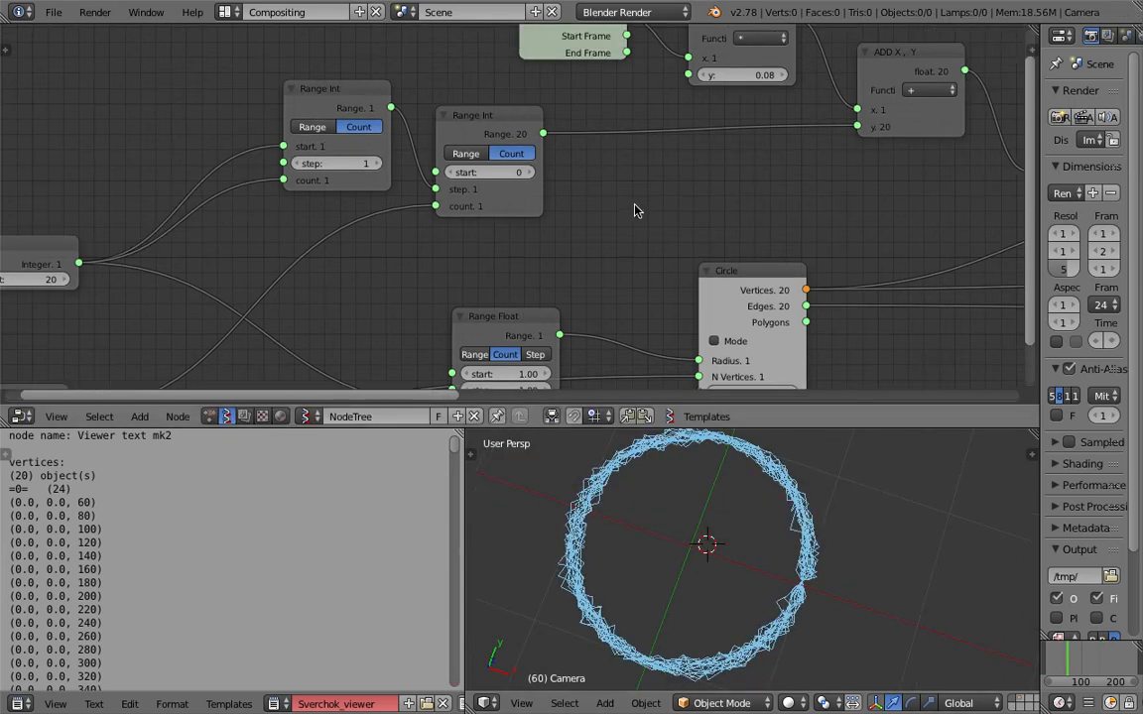
{"action": "scroll", "coordinate": [638, 203], "scroll_direction": "up", "scroll_amount": 1}
{"action": "middle_click_drag", "start_coordinate": [639, 202], "coordinate": [443, 242]}
{"action": "scroll", "coordinate": [639, 215], "scroll_direction": "down", "scroll_amount": 2}
{"action": "middle_click_drag", "start_coordinate": [559, 128], "coordinate": [541, 127]}
{"action": "mouse_move", "coordinate": [693, 167]}
{"action": "middle_mouse_down"}
{"action": "mouse_move", "coordinate": [508, 139]}
{"action": "mouse_move", "coordinate": [564, 165]}
{"action": "middle_mouse_up"}
{"action": "middle_click_drag", "start_coordinate": [821, 180], "coordinate": [719, 181]}
{"action": "left_click_drag", "start_coordinate": [719, 202], "coordinate": [684, 201]}
{"action": "scroll", "coordinate": [826, 515], "scroll_direction": "up", "scroll_amount": 3}
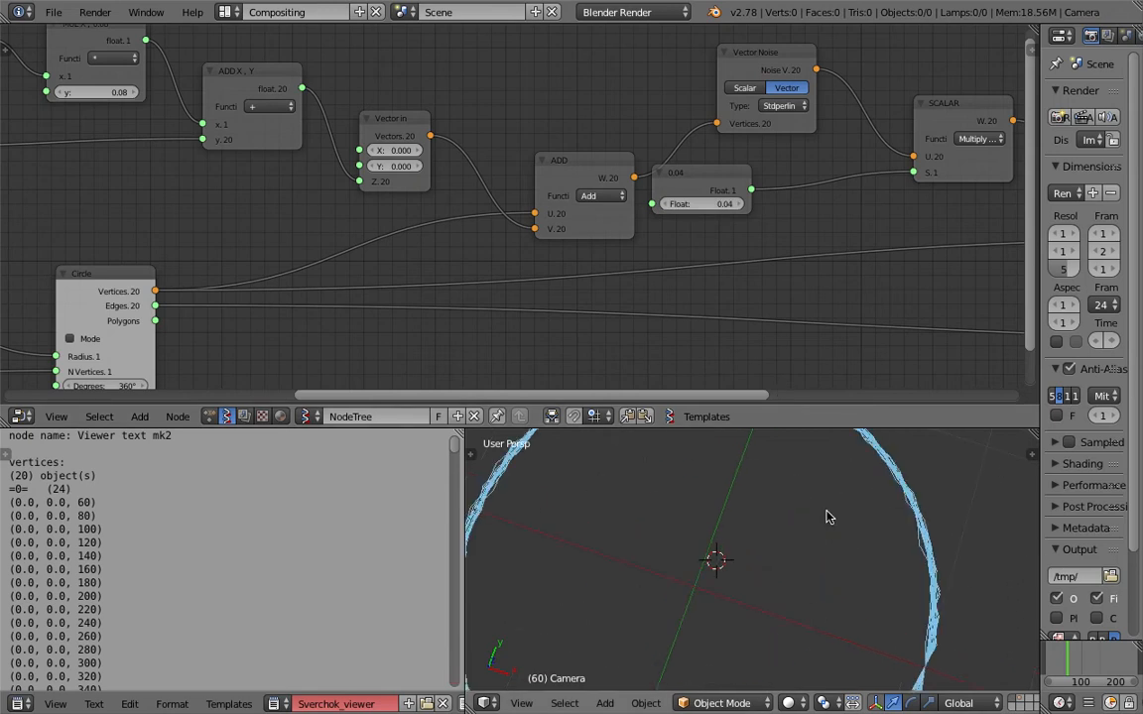
{"action": "key", "text": "ctrl+s"}
{"action": "left_click", "coordinate": [823, 506]}
Move the Vector in node closer to ADD X, Y and raise the vector ADD node level with Vector Noise.
{"action": "scroll", "coordinate": [582, 149], "scroll_direction": "down", "scroll_amount": 3}
{"action": "middle_click_drag", "start_coordinate": [580, 148], "coordinate": [636, 144]}
{"action": "left_click_drag", "start_coordinate": [503, 133], "coordinate": [490, 116]}
{"action": "middle_click_drag", "start_coordinate": [517, 159], "coordinate": [538, 138]}
{"action": "middle_click_drag", "start_coordinate": [680, 159], "coordinate": [607, 181]}
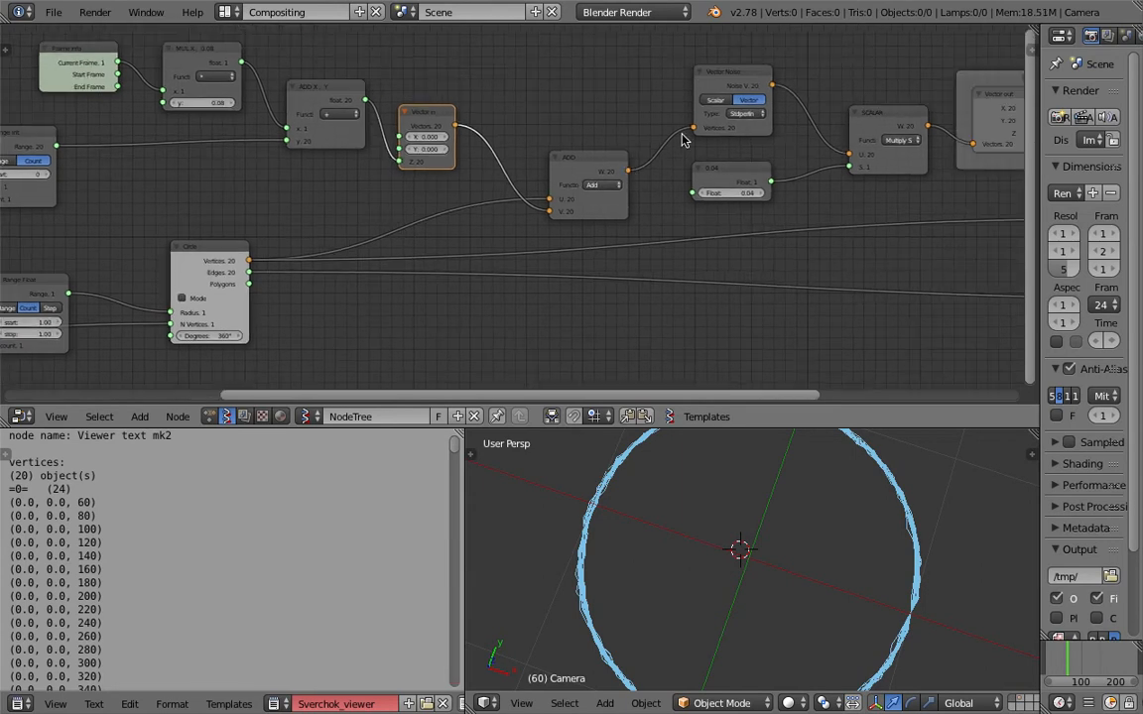
{"action": "left_click", "coordinate": [724, 81]}
{"action": "left_click_drag", "start_coordinate": [600, 160], "coordinate": [600, 120]}
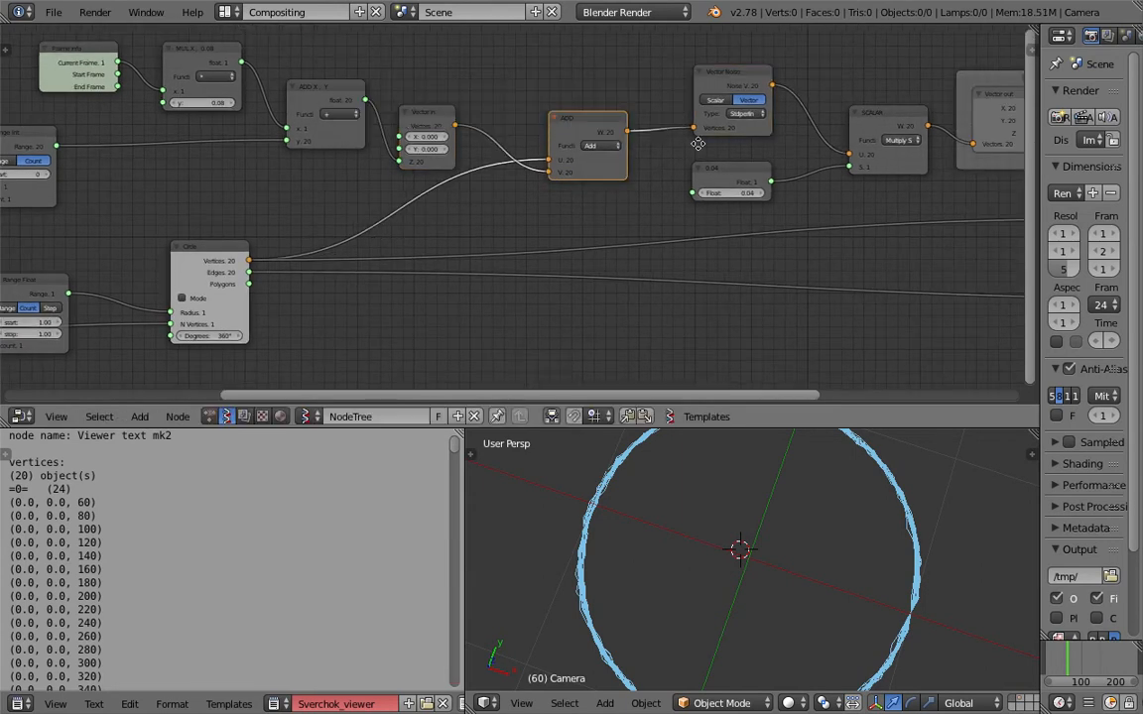
{"action": "middle_click_drag", "start_coordinate": [697, 144], "coordinate": [665, 145]}
Duplicate the Multiply SCALAR node and its 0.04 float node, and place the linked copies near the Circle node.
{"action": "left_click", "coordinate": [841, 113]}
{"action": "left_click", "coordinate": [701, 171]}
{"action": "left_click", "coordinate": [871, 115]}
{"action": "left_click", "coordinate": [719, 165], "text": "shift"}
{"action": "left_click_drag", "start_coordinate": [831, 144], "coordinate": [388, 189]}
{"action": "left_click", "coordinate": [265, 170]}
{"action": "left_click_drag", "start_coordinate": [134, 206], "coordinate": [179, 190]}
{"action": "left_click_drag", "start_coordinate": [382, 182], "coordinate": [396, 195]}
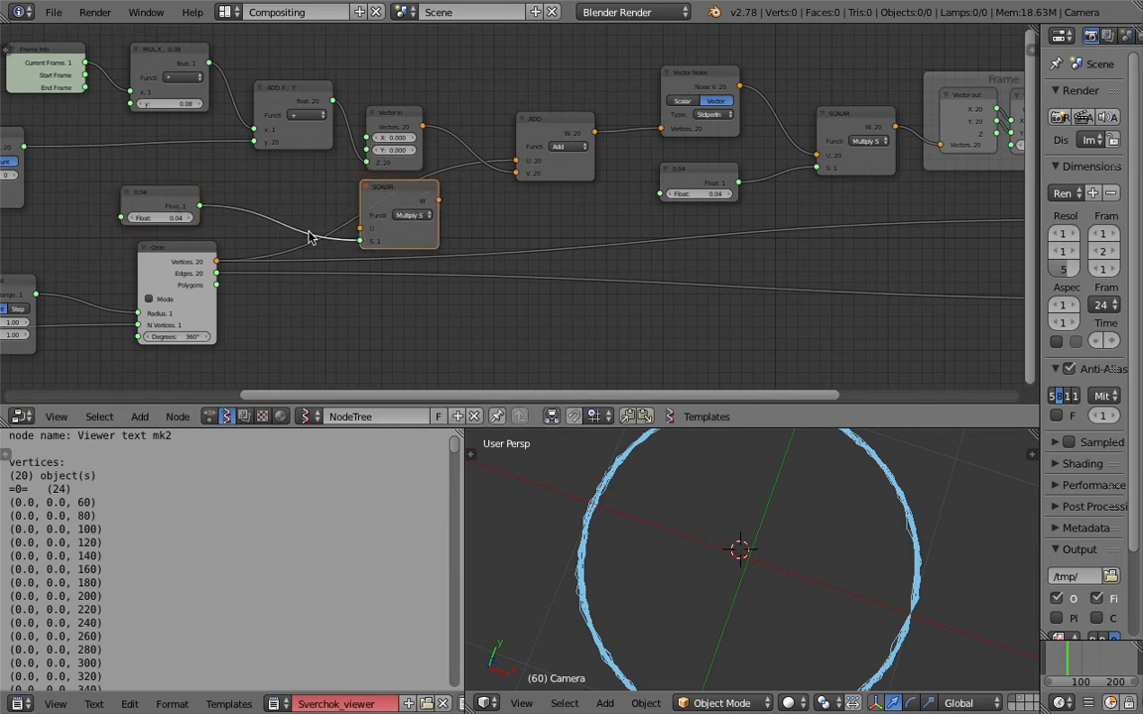
Route the Circle's vertices through the copied SCALAR node into ADD's U input and set its float factor to 16.
{"action": "left_click_drag", "start_coordinate": [225, 260], "coordinate": [226, 261]}
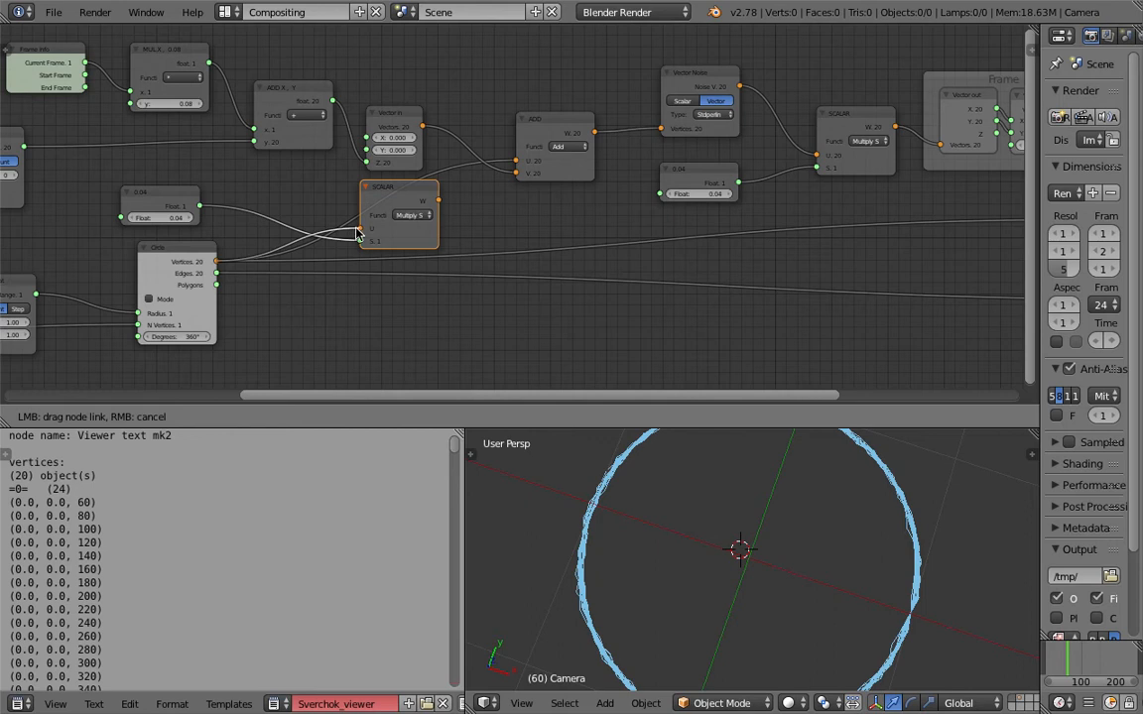
{"action": "left_click_drag", "start_coordinate": [358, 234], "coordinate": [361, 229]}
{"action": "left_click_drag", "start_coordinate": [437, 200], "coordinate": [516, 162]}
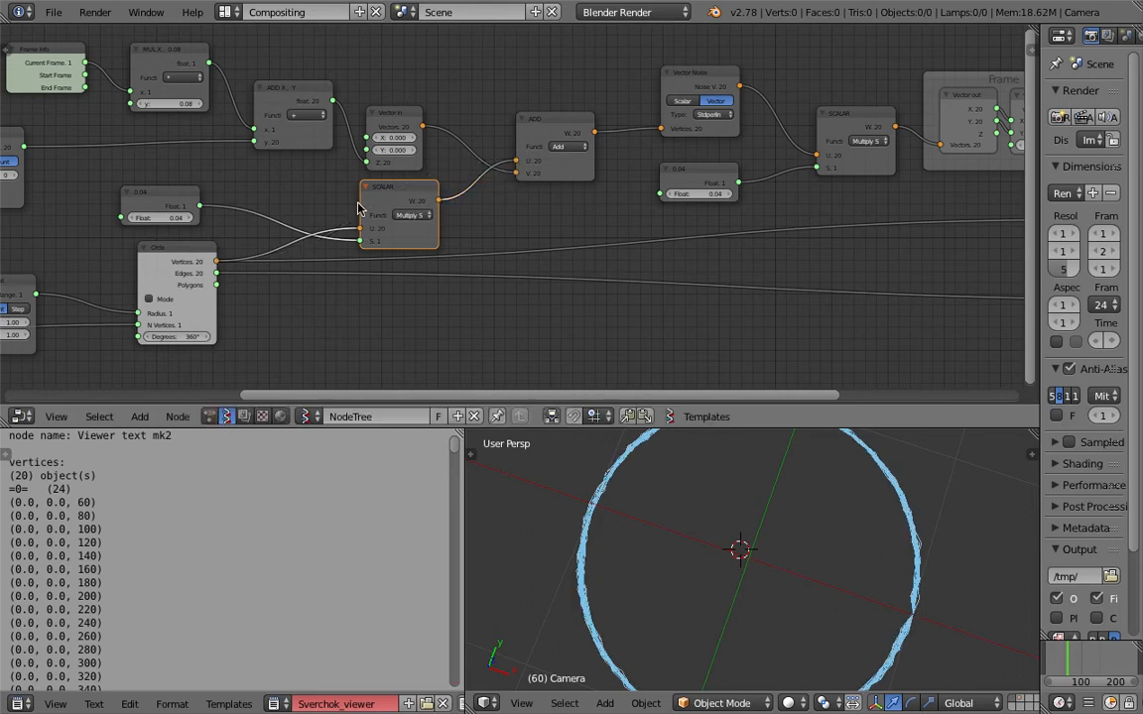
{"action": "left_click_drag", "start_coordinate": [160, 217], "coordinate": [264, 217]}
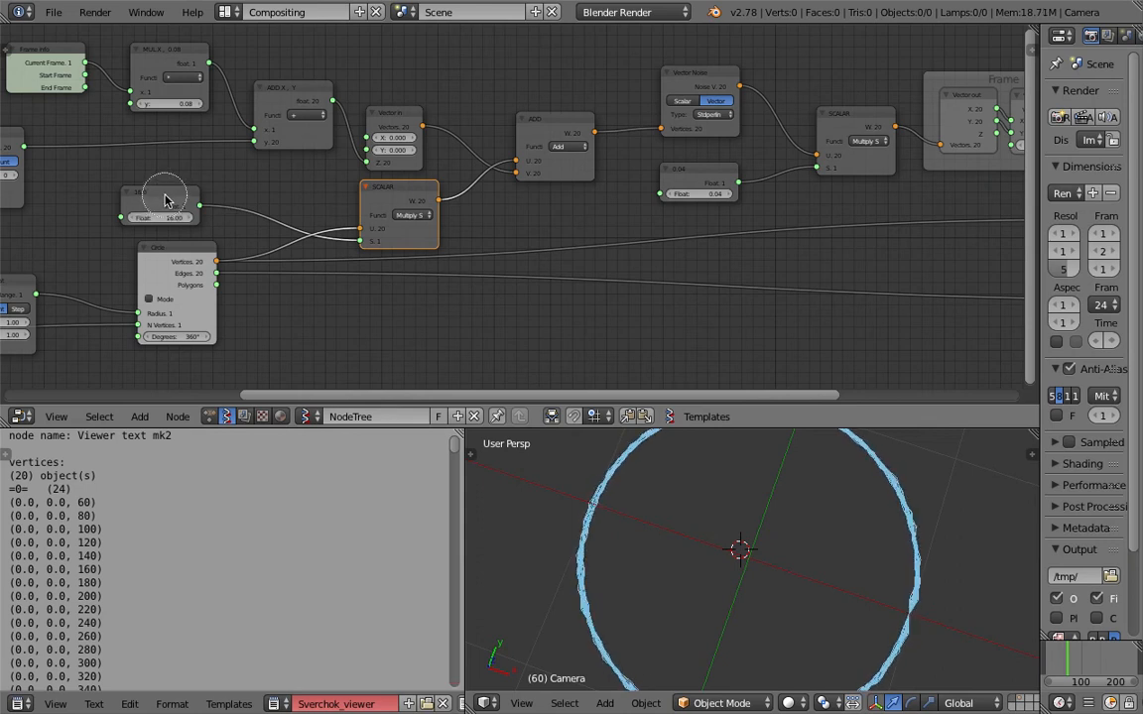
{"action": "left_click", "coordinate": [170, 201]}
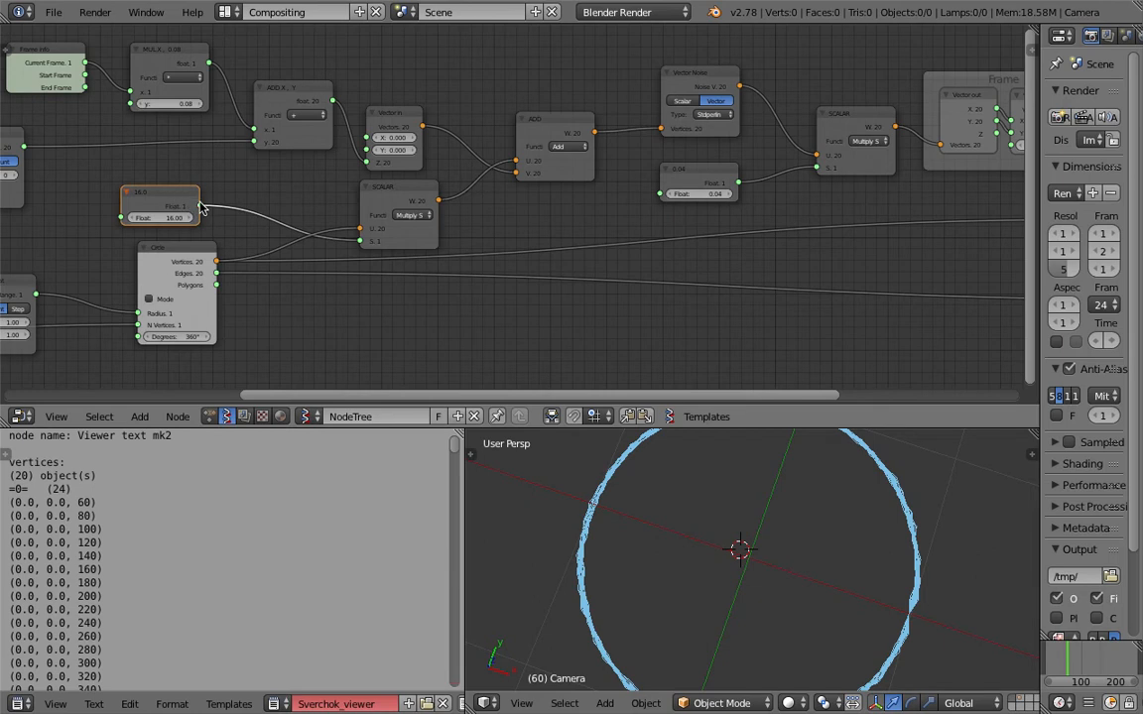
Relink the Circle's vertices directly to ADD and place the copied SCALAR node between Vector in and ADD with a factor of 51.76.
{"action": "left_click", "coordinate": [391, 195]}
{"action": "left_click_drag", "start_coordinate": [216, 260], "coordinate": [516, 160]}
{"action": "left_click_drag", "start_coordinate": [413, 193], "coordinate": [501, 92]}
{"action": "left_click_drag", "start_coordinate": [405, 120], "coordinate": [515, 178]}
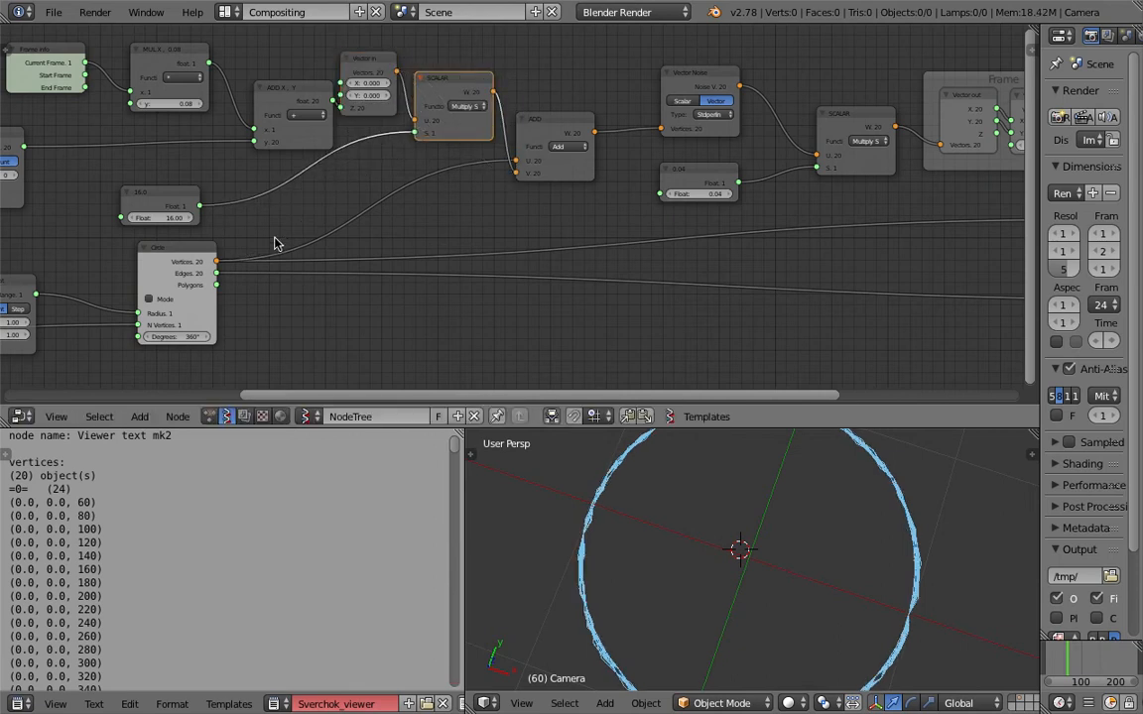
{"action": "left_click_drag", "start_coordinate": [172, 227], "coordinate": [258, 226]}
Delete the copied SCALAR node and its 51.76 float, move Vector in closer to ADD, and link its vectors to ADD's V input.
{"action": "middle_click_drag", "start_coordinate": [458, 90], "coordinate": [454, 110]}
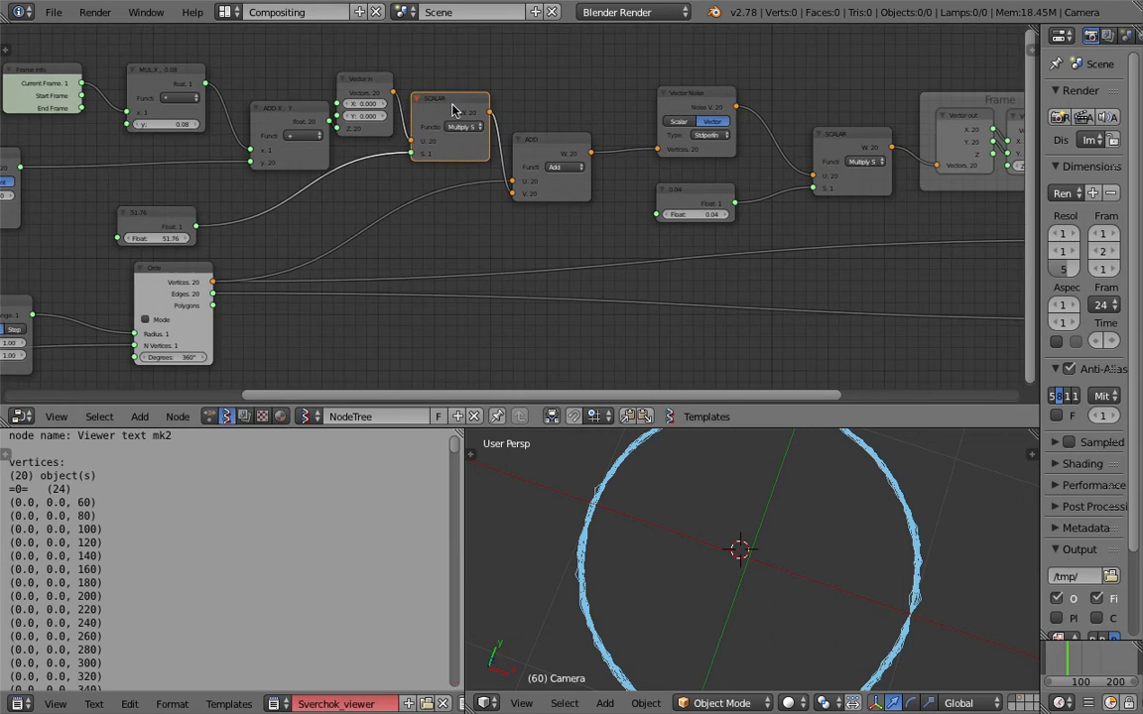
{"action": "key", "text": "x"}
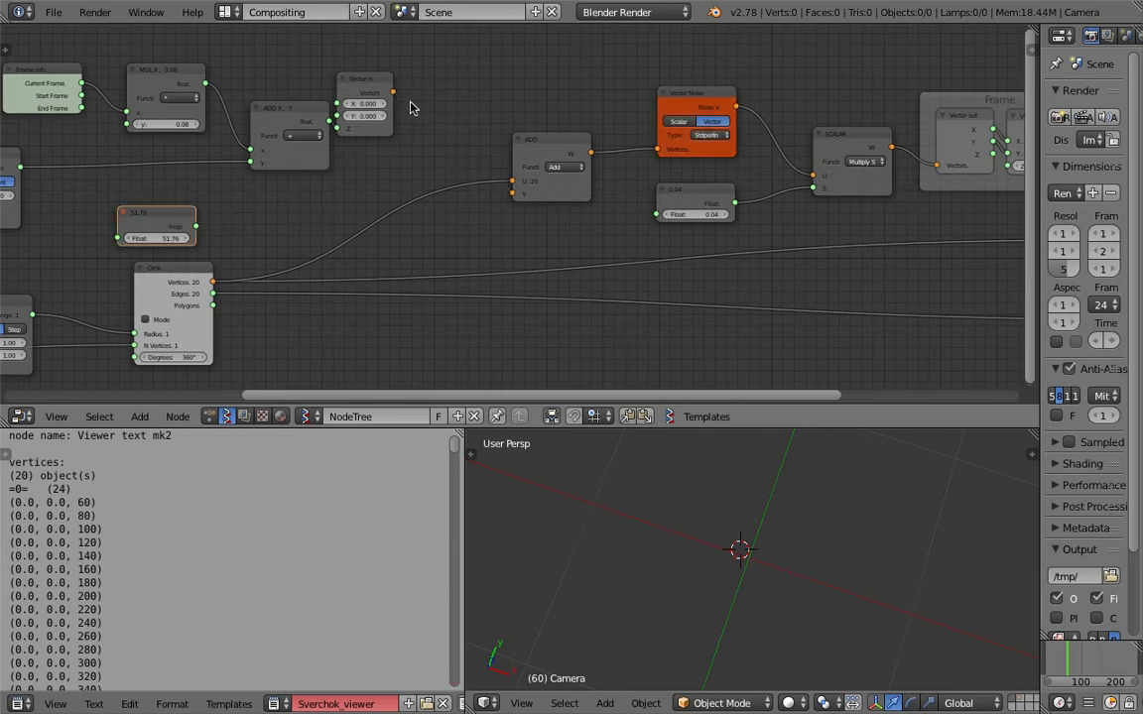
{"action": "key", "text": "x"}
{"action": "left_click_drag", "start_coordinate": [380, 92], "coordinate": [467, 127]}
{"action": "left_click_drag", "start_coordinate": [508, 194], "coordinate": [512, 192]}
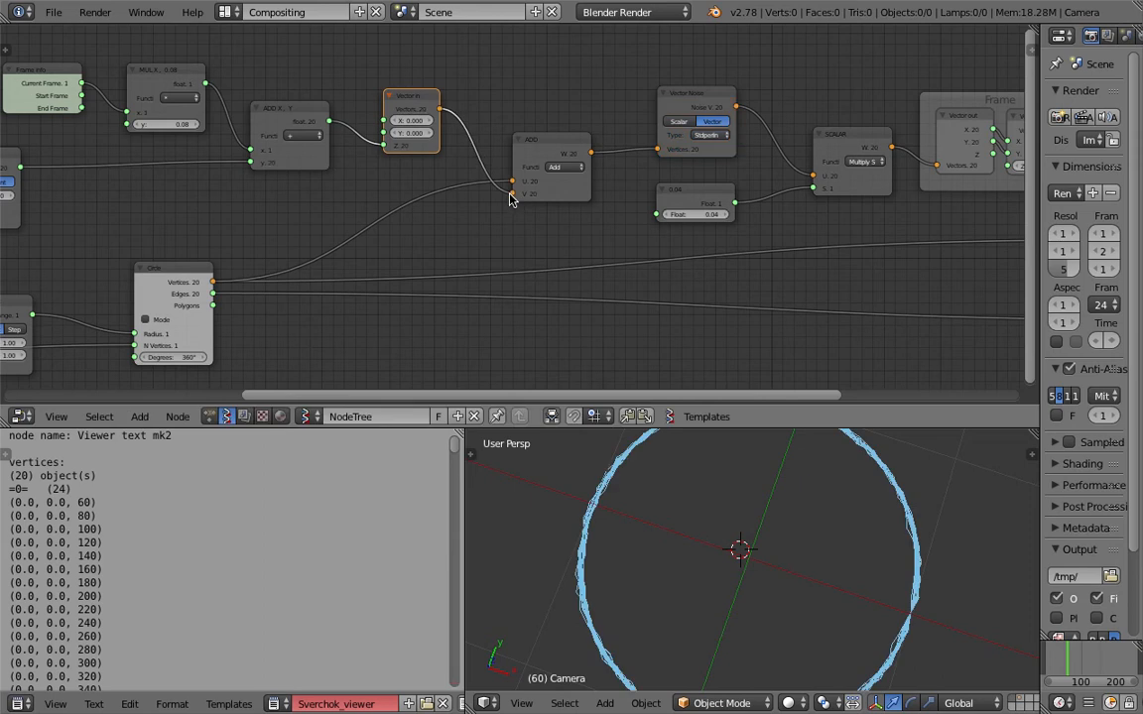
Enlarge the 3D view by shrinking the node editor, and save over the existing blend file.
{"action": "middle_click_drag", "start_coordinate": [782, 630], "coordinate": [763, 521]}
{"action": "left_click_drag", "start_coordinate": [708, 425], "coordinate": [708, 359]}
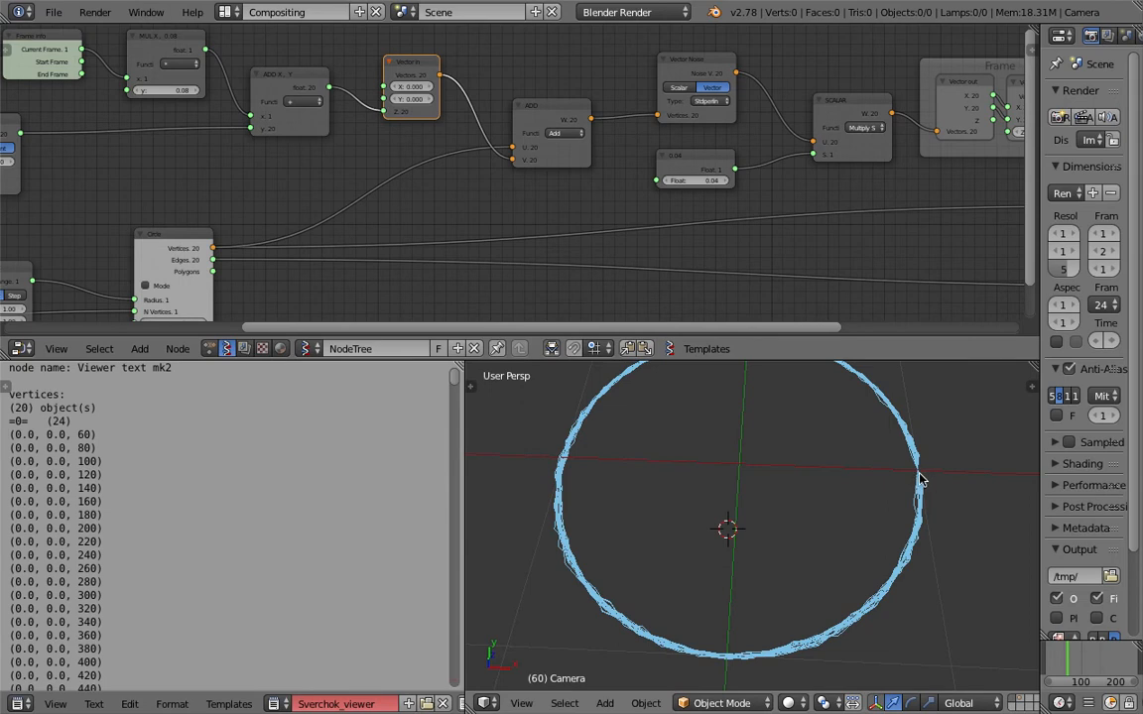
{"action": "middle_click_drag", "start_coordinate": [915, 480], "coordinate": [911, 496]}
{"action": "key", "text": "ctrl+s"}
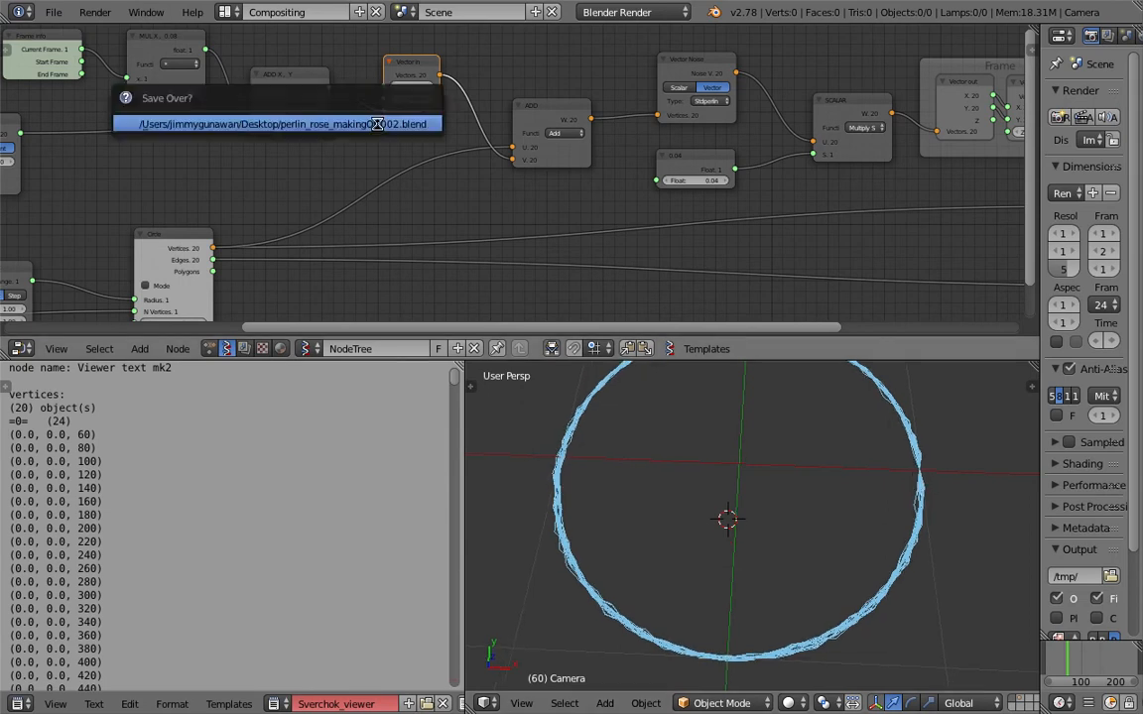
{"action": "left_click", "coordinate": [377, 123]}
{"action": "middle_click_drag", "start_coordinate": [346, 112], "coordinate": [433, 184]}
{"action": "scroll", "coordinate": [434, 184], "scroll_direction": "up", "scroll_amount": 3}
{"action": "left_click_drag", "start_coordinate": [365, 161], "coordinate": [319, 147]}
{"action": "left_click_drag", "start_coordinate": [485, 148], "coordinate": [398, 149]}
{"action": "key", "text": "space"}
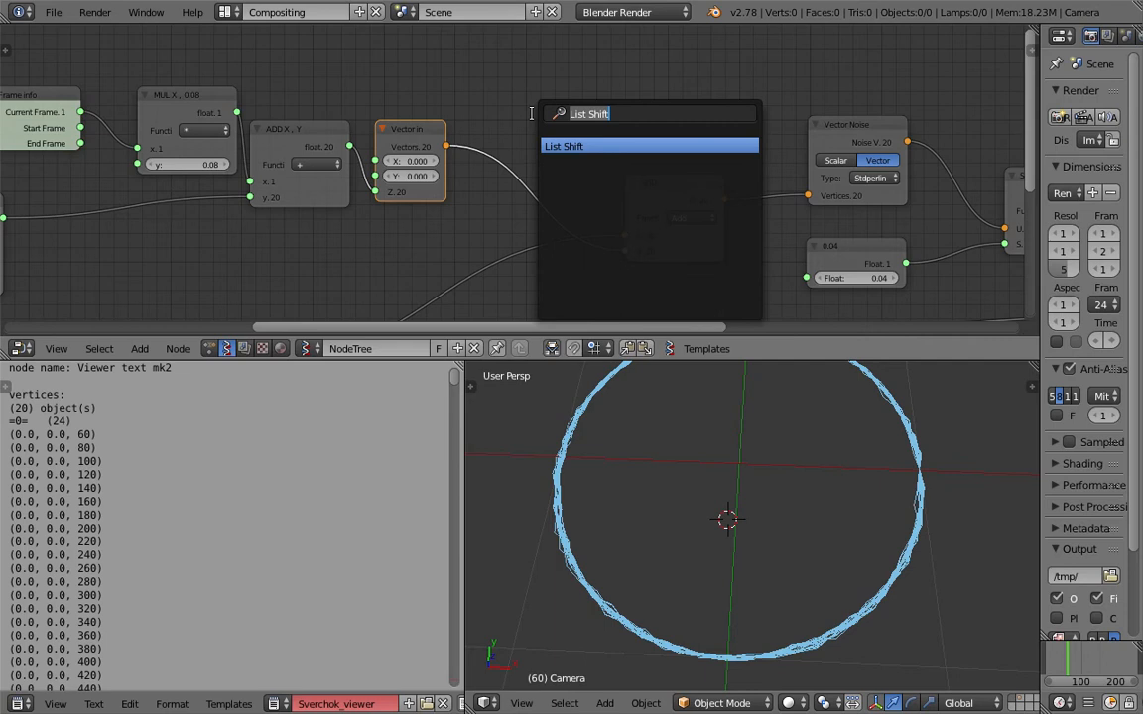
{"action": "type", "text": "list ran"}
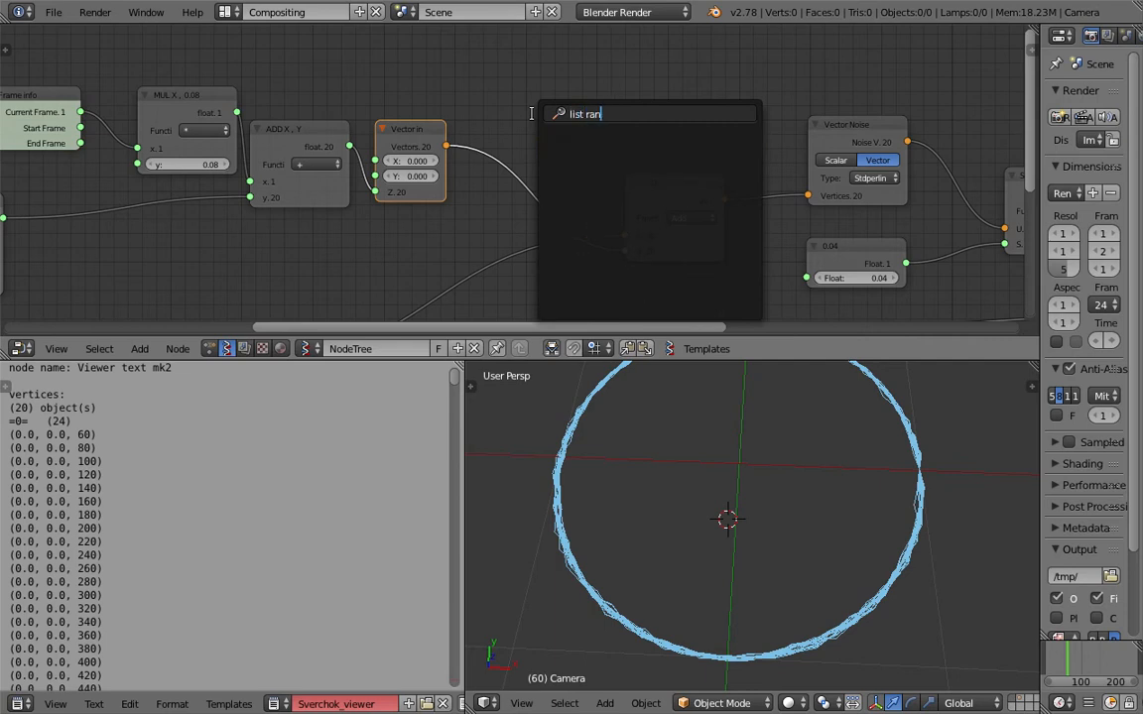
{"action": "key", "text": "ctrl+a"}
{"action": "type", "text": "random"}
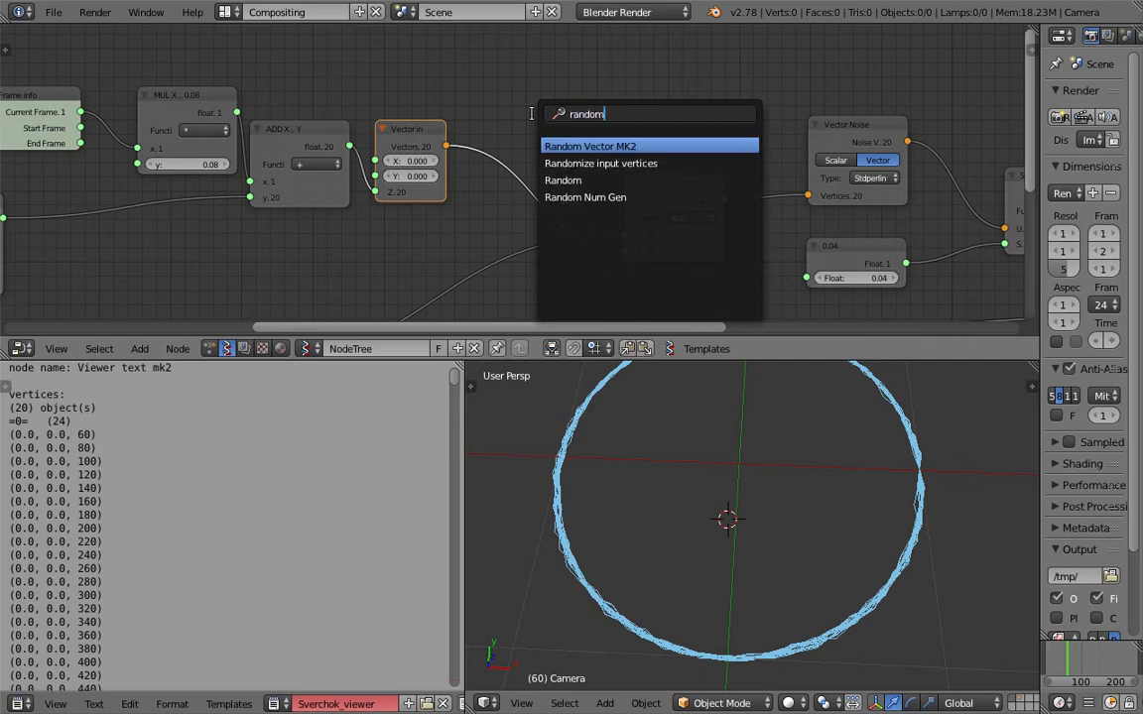
{"action": "key", "text": "Return"}
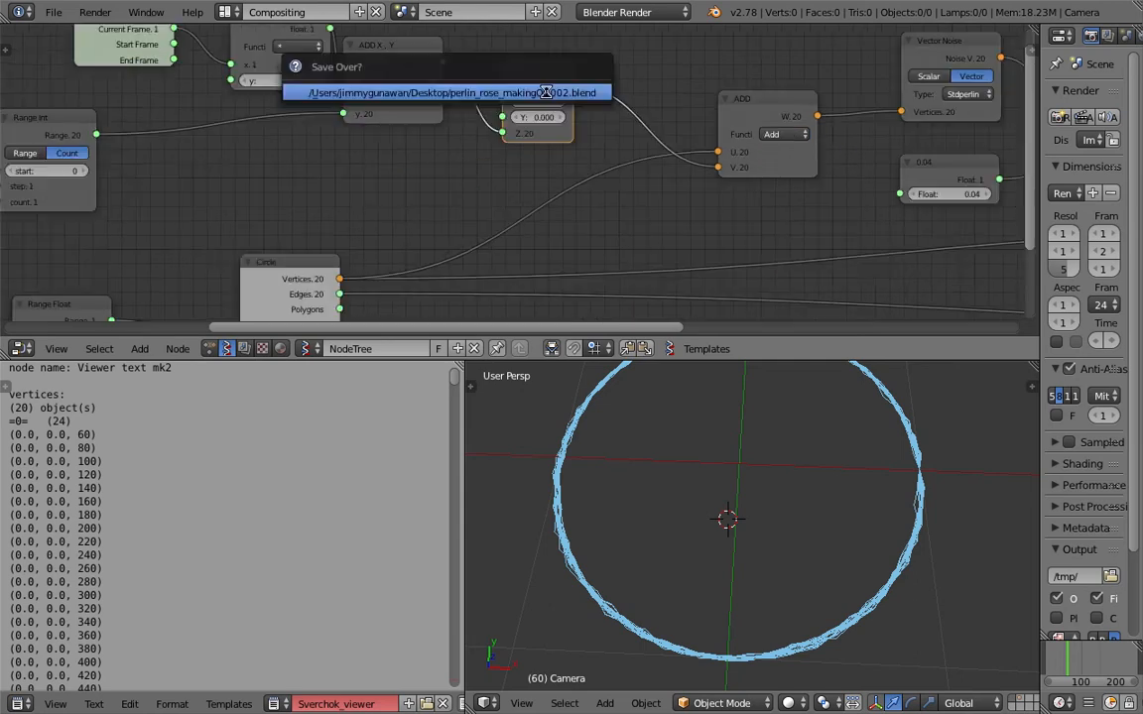
Save the file and raise the integer that feeds the Circle's N Vertices above 60.
{"action": "left_click_drag", "start_coordinate": [330, 146], "coordinate": [342, 128]}
{"action": "middle_click_drag", "start_coordinate": [250, 177], "coordinate": [632, 106]}
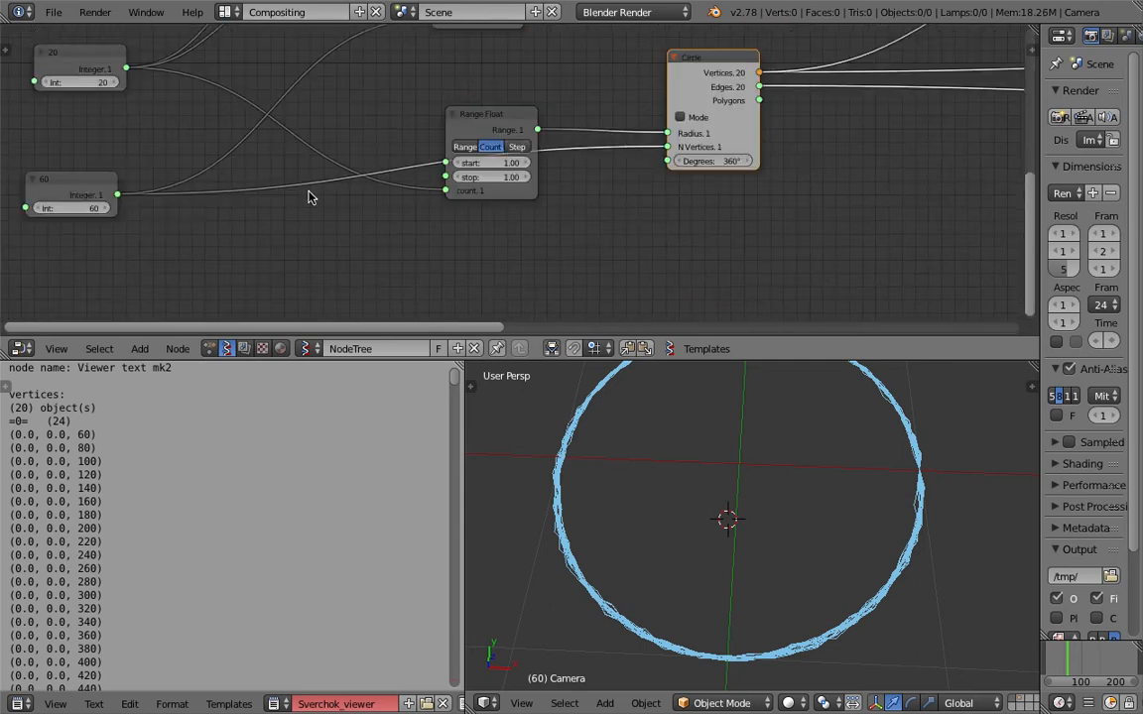
{"action": "mouse_move", "coordinate": [72, 208]}
{"action": "left_mouse_down"}
{"action": "mouse_move", "coordinate": [30, 208]}
{"action": "mouse_move", "coordinate": [124, 208]}
{"action": "mouse_move", "coordinate": [95, 208]}
{"action": "left_mouse_up"}
Move the Viewer Draw node and the final ADD node farther from the Frame to make room between them.
{"action": "middle_click_drag", "start_coordinate": [965, 212], "coordinate": [514, 266]}
{"action": "mouse_move", "coordinate": [655, 239]}
{"action": "middle_mouse_down"}
{"action": "mouse_move", "coordinate": [502, 242]}
{"action": "mouse_move", "coordinate": [364, 271]}
{"action": "middle_mouse_up"}
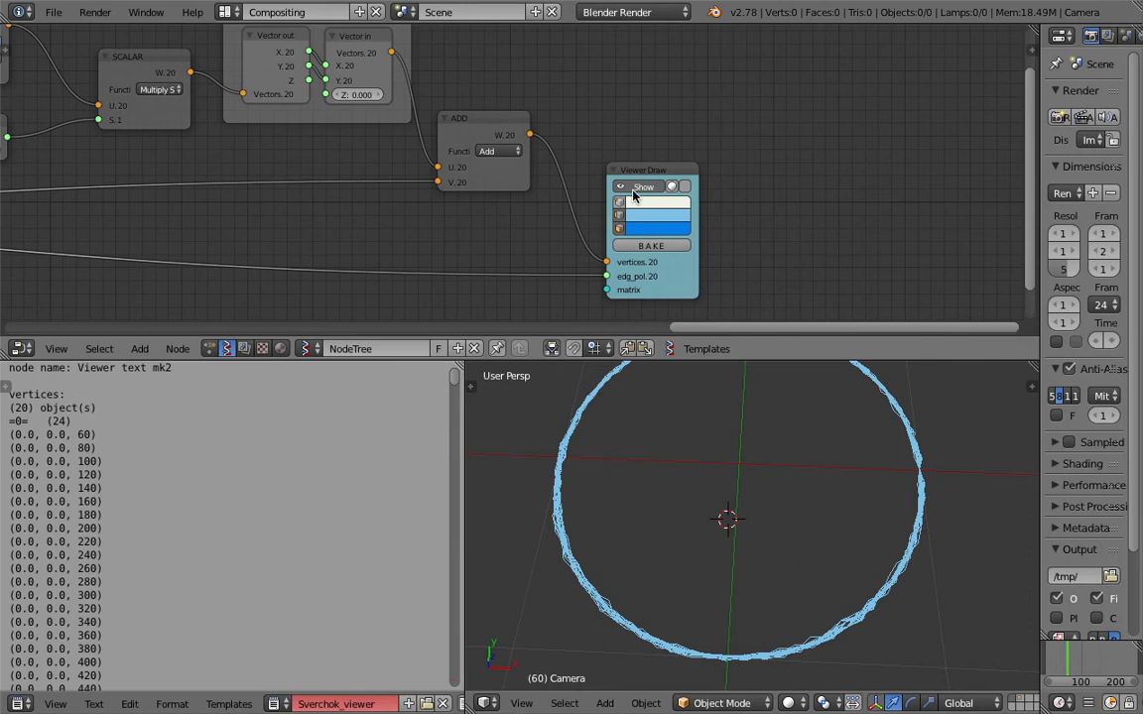
{"action": "left_click_drag", "start_coordinate": [633, 194], "coordinate": [802, 179]}
{"action": "left_click_drag", "start_coordinate": [514, 178], "coordinate": [612, 161]}
{"action": "middle_click_drag", "start_coordinate": [604, 155], "coordinate": [682, 229]}
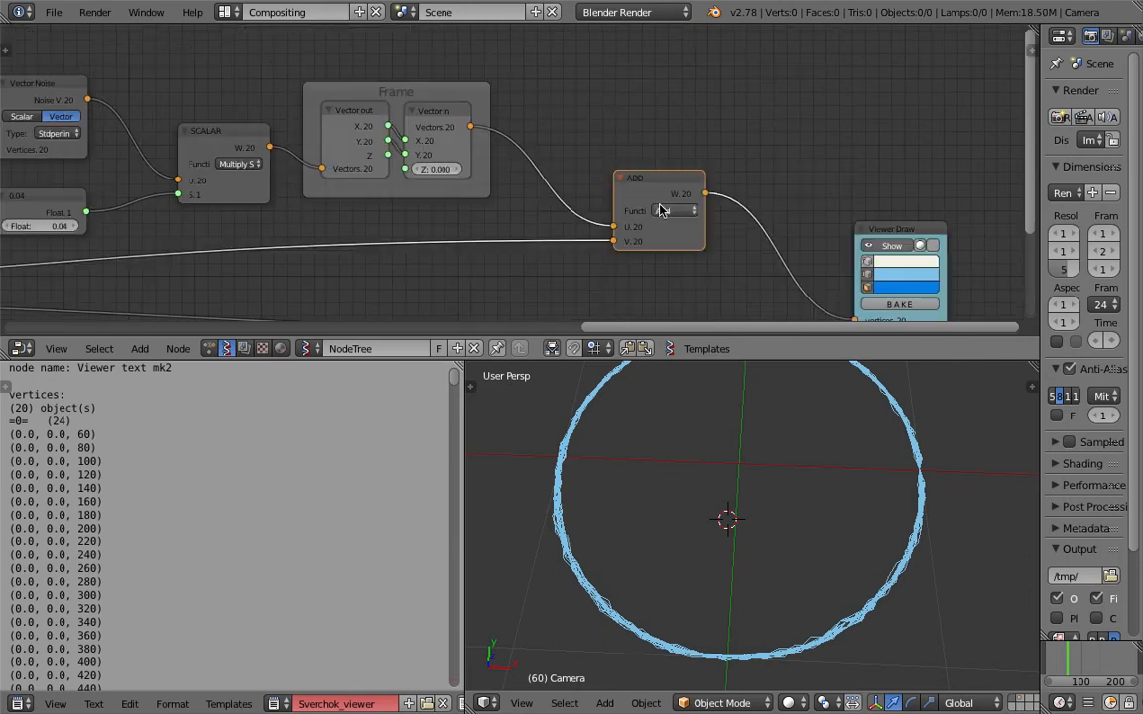
{"action": "left_click_drag", "start_coordinate": [665, 210], "coordinate": [741, 247]}
{"action": "middle_click_drag", "start_coordinate": [572, 164], "coordinate": [616, 164]}
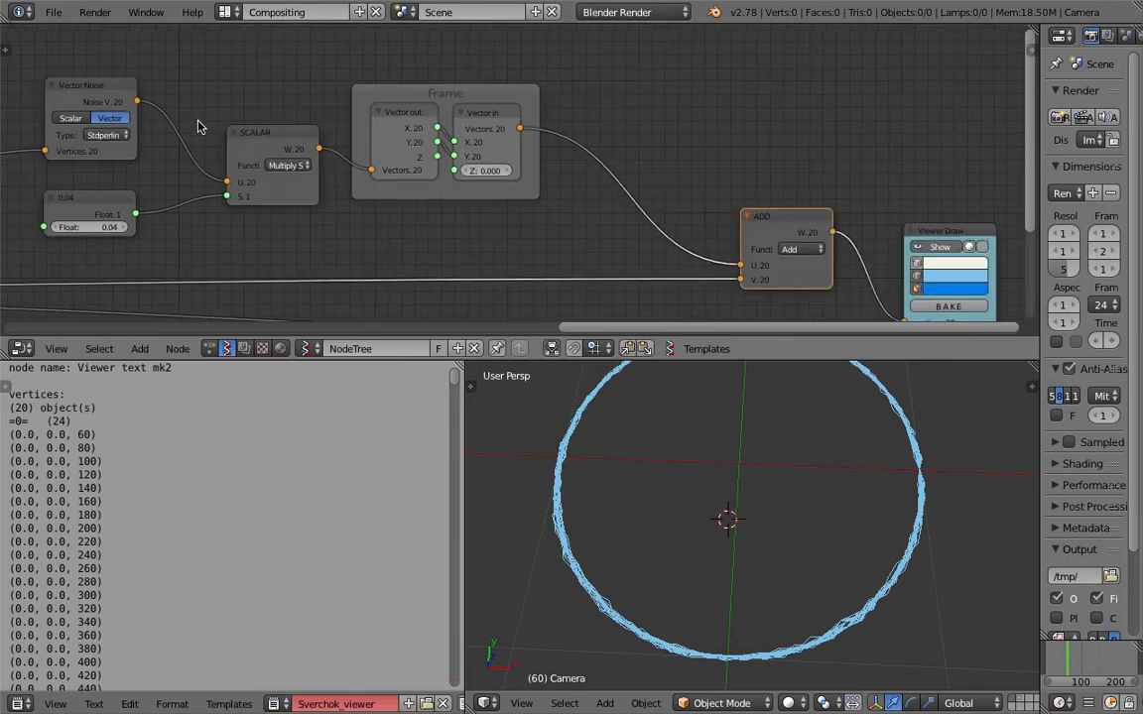
Duplicate the Multiply SCALAR node with its 0.04 float node, and place the copies between the Frame and the final ADD node.
{"action": "middle_click_drag", "start_coordinate": [198, 127], "coordinate": [308, 167]}
{"action": "scroll", "coordinate": [307, 168], "scroll_direction": "down", "scroll_amount": 1}
{"action": "left_click", "coordinate": [366, 185]}
{"action": "left_click", "coordinate": [239, 243], "text": "shift"}
{"action": "key", "text": "shift+d"}
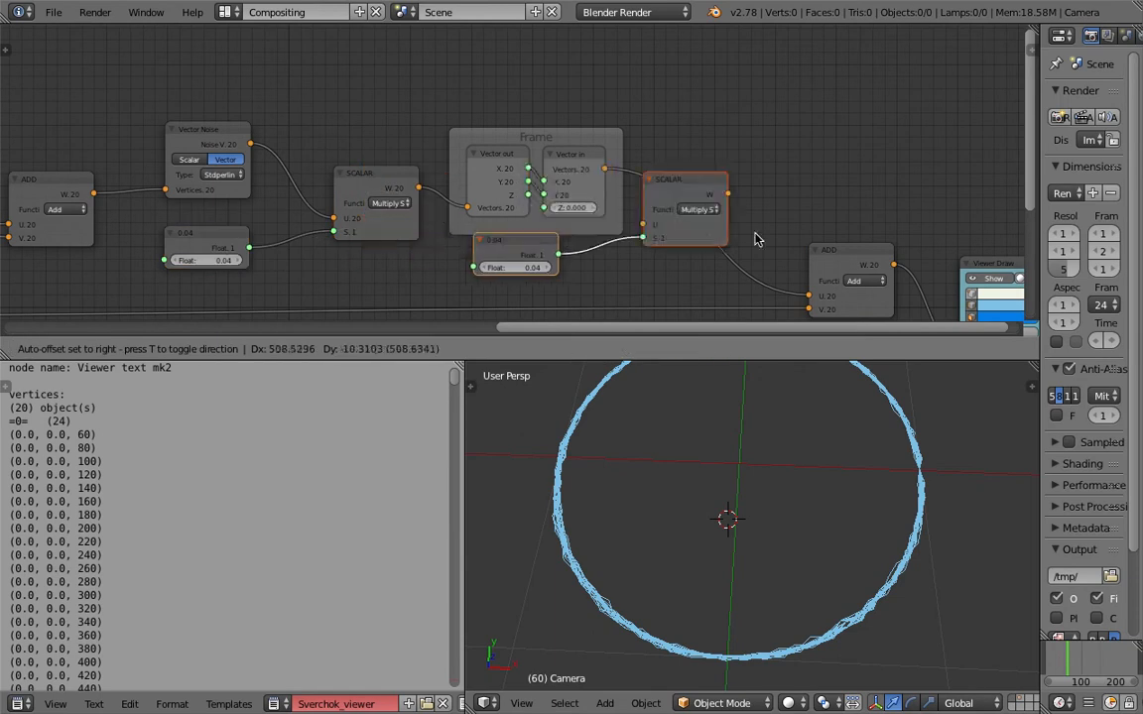
{"action": "left_click", "coordinate": [762, 236]}
{"action": "left_click_drag", "start_coordinate": [704, 190], "coordinate": [729, 166]}
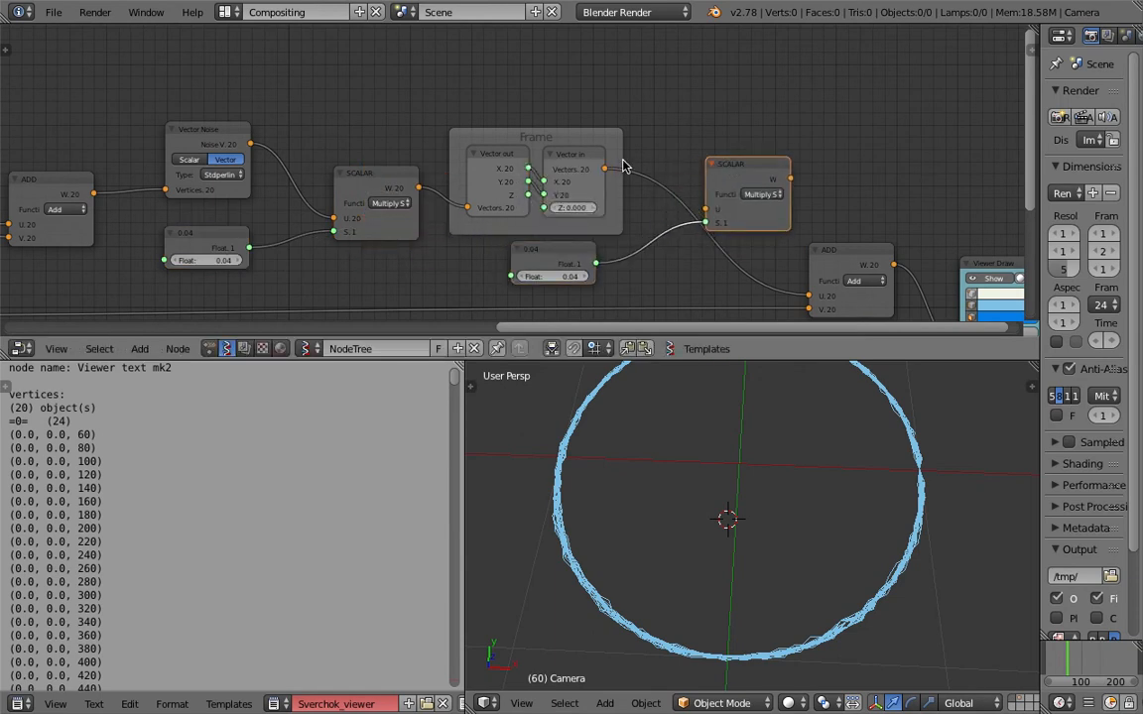
Route the Frame's Vector in output through the copied SCALAR into the final ADD's U input, and set its float factor to 4.51.
{"action": "left_click_drag", "start_coordinate": [613, 169], "coordinate": [704, 209]}
{"action": "left_click_drag", "start_coordinate": [790, 179], "coordinate": [810, 281]}
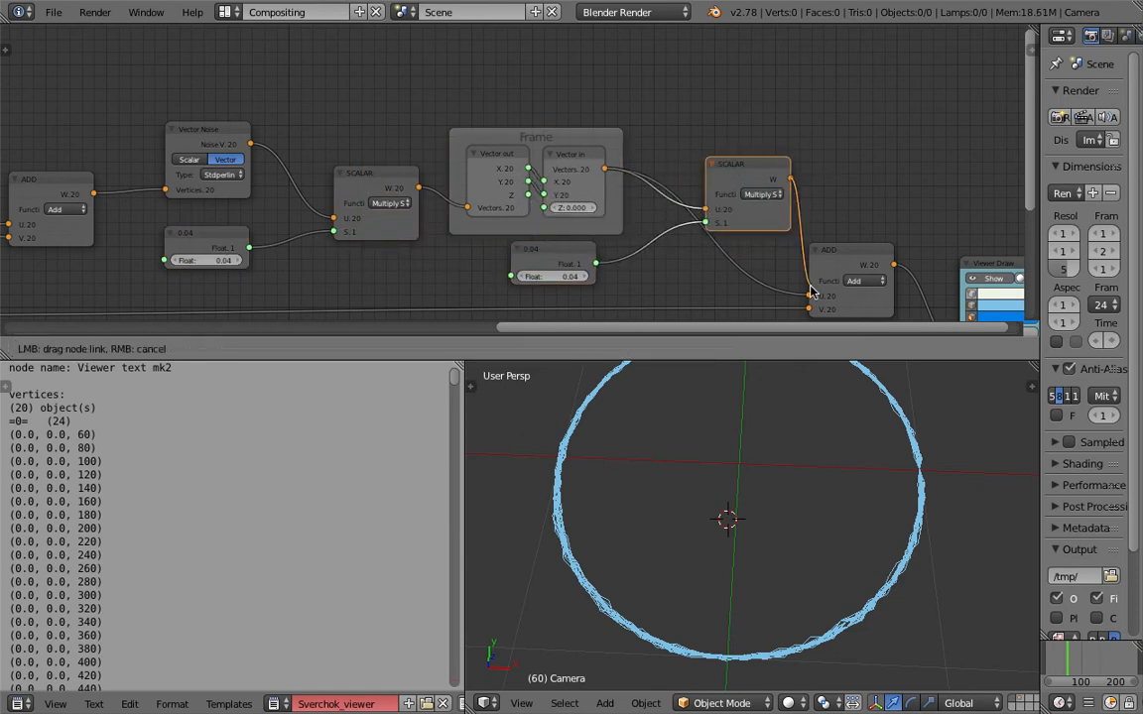
{"action": "left_click_drag", "start_coordinate": [557, 277], "coordinate": [707, 277]}
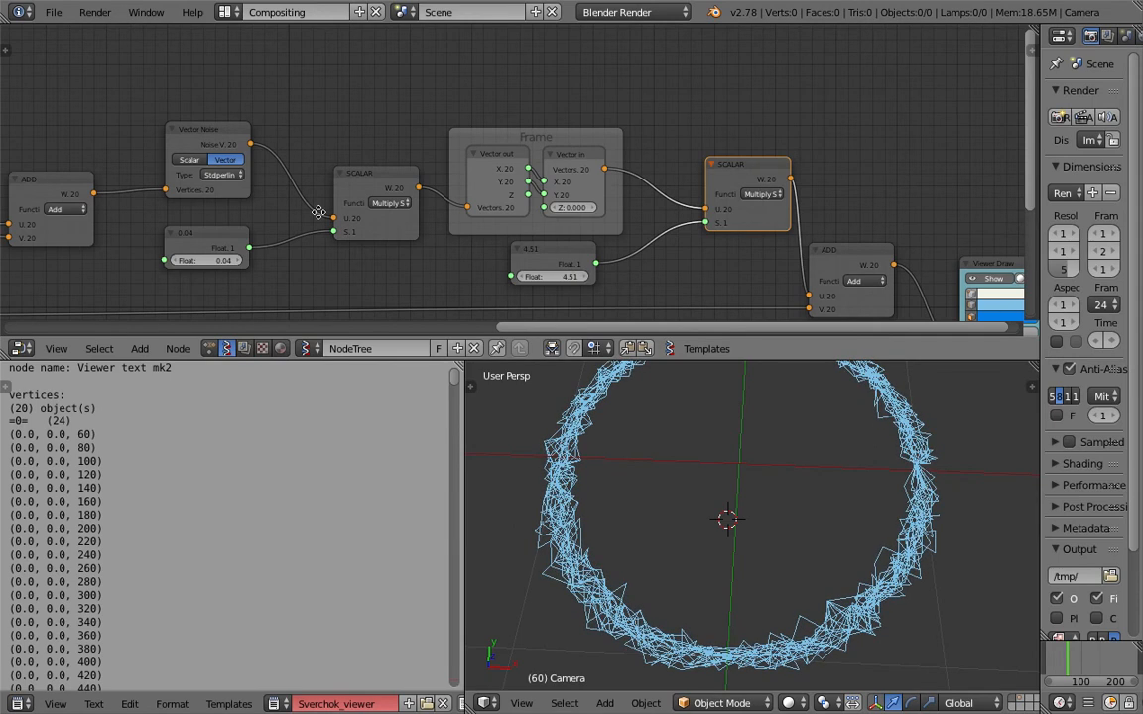
Set the float factor of the SCALAR right after Vector Noise to -0.02 and save over the file.
{"action": "middle_click_drag", "start_coordinate": [319, 213], "coordinate": [392, 194]}
{"action": "key", "text": "ctrl+s"}
{"action": "left_click", "coordinate": [392, 196]}
{"action": "mouse_move", "coordinate": [288, 239]}
{"action": "left_mouse_down"}
{"action": "mouse_move", "coordinate": [314, 239]}
{"action": "mouse_move", "coordinate": [272, 239]}
{"action": "left_mouse_up"}
{"action": "key", "text": "ctrl+s"}
{"action": "left_click", "coordinate": [445, 241]}
Lower the Range Float node and test Circle vertex counts of 21, -1 and 144 before reducing the integer again.
{"action": "middle_click_drag", "start_coordinate": [279, 271], "coordinate": [508, 217]}
{"action": "middle_click_drag", "start_coordinate": [434, 240], "coordinate": [774, 137]}
{"action": "scroll", "coordinate": [343, 178], "scroll_direction": "up", "scroll_amount": 1}
{"action": "middle_click_drag", "start_coordinate": [270, 224], "coordinate": [337, 208]}
{"action": "left_click_drag", "start_coordinate": [164, 190], "coordinate": [167, 239]}
{"action": "mouse_move", "coordinate": [169, 236]}
{"action": "middle_mouse_down"}
{"action": "mouse_move", "coordinate": [300, 180]}
{"action": "mouse_move", "coordinate": [608, 160]}
{"action": "middle_mouse_up"}
{"action": "left_click_drag", "start_coordinate": [236, 211], "coordinate": [203, 210]}
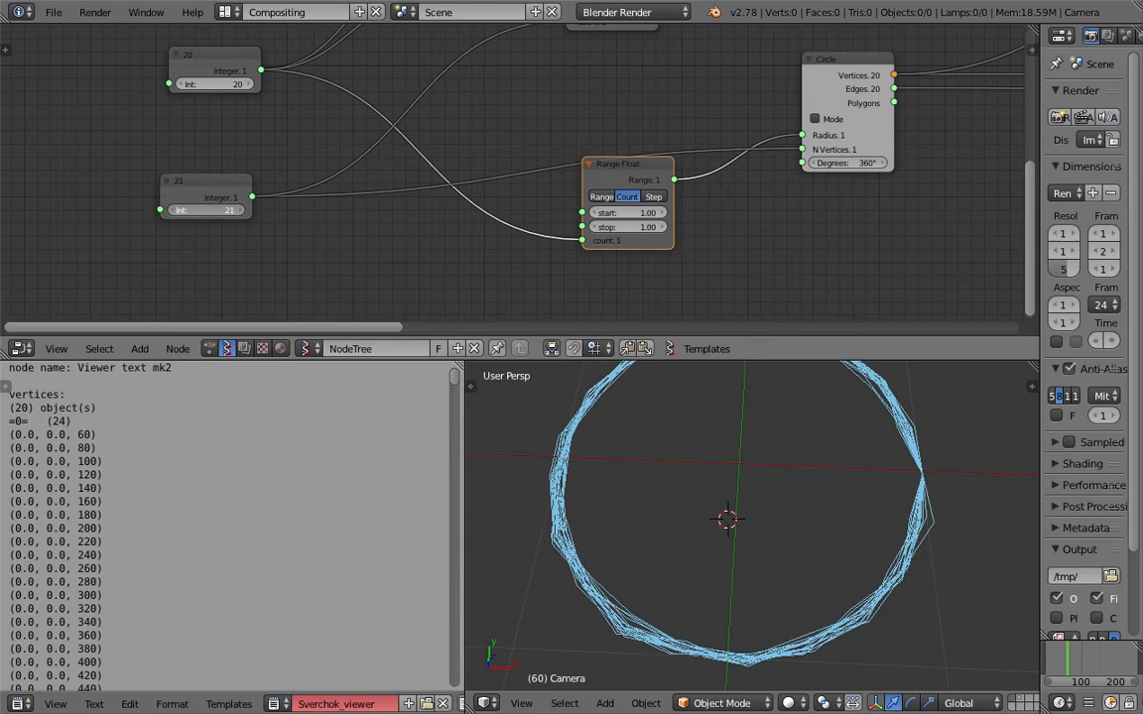
{"action": "left_click_drag", "start_coordinate": [206, 211], "coordinate": [149, 210]}
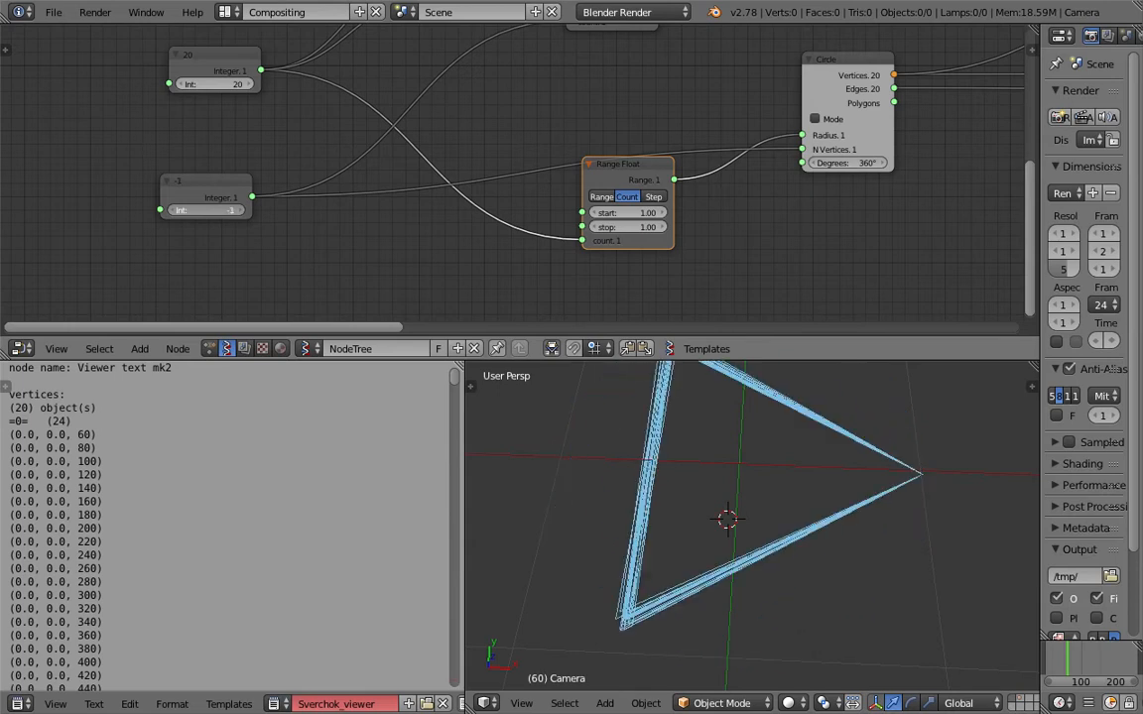
{"action": "left_click_drag", "start_coordinate": [149, 210], "coordinate": [224, 216]}
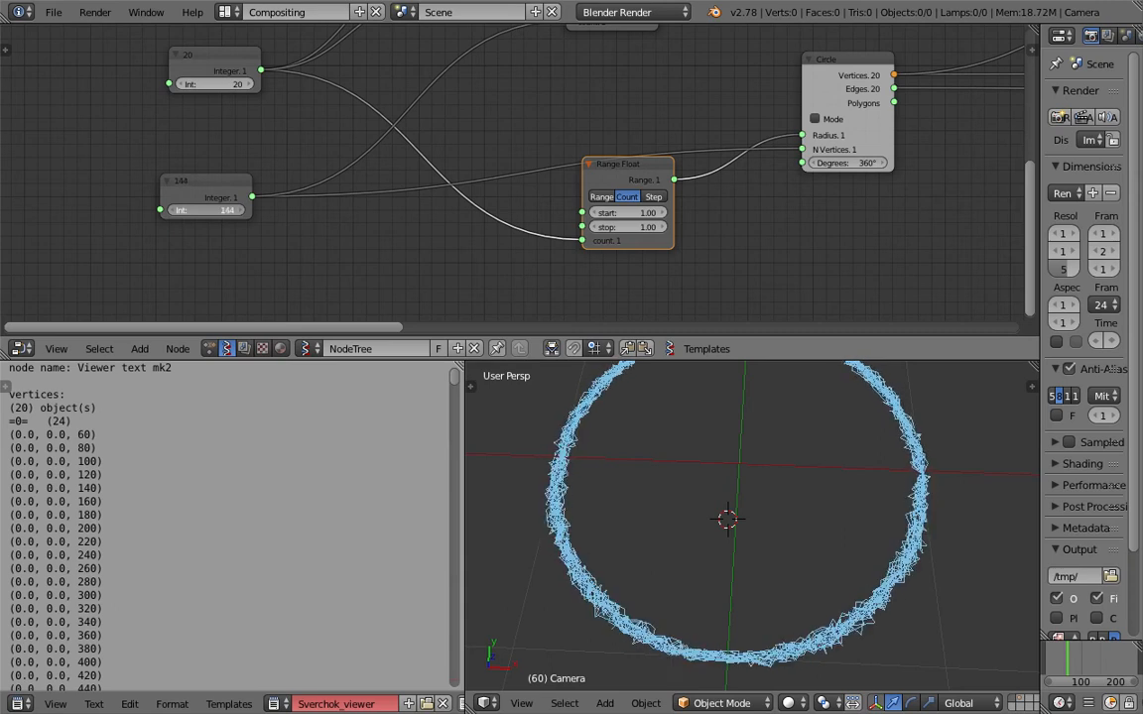
{"action": "left_click_drag", "start_coordinate": [238, 211], "coordinate": [195, 210]}
Set the integer node that controls the number of rings to 3.
{"action": "middle_click_drag", "start_coordinate": [358, 154], "coordinate": [362, 185]}
{"action": "left_click_drag", "start_coordinate": [216, 116], "coordinate": [198, 116]}
{"action": "middle_click_drag", "start_coordinate": [529, 47], "coordinate": [516, 186]}
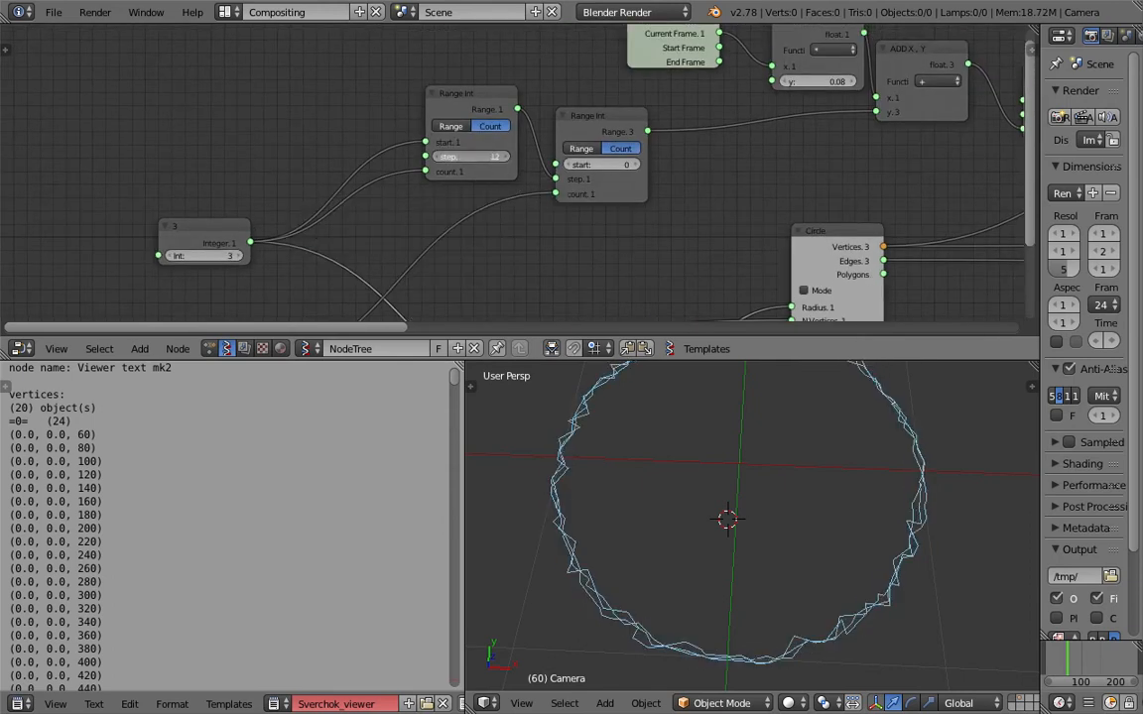
Set the first Range Int node's step to 53 and the second Range Int node's start to 213.
{"action": "left_click_drag", "start_coordinate": [596, 164], "coordinate": [734, 165]}
{"action": "scroll", "coordinate": [559, 172], "scroll_direction": "down", "scroll_amount": 2}
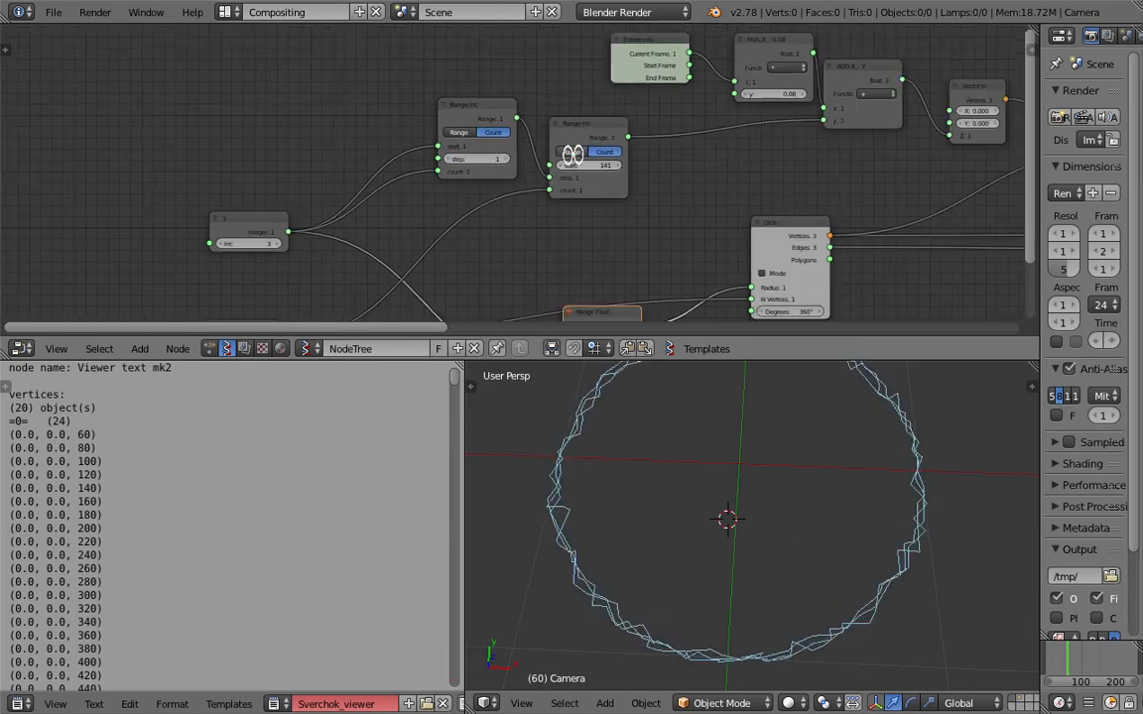
{"action": "left_click_drag", "start_coordinate": [555, 130], "coordinate": [575, 133]}
{"action": "mouse_move", "coordinate": [702, 209]}
{"action": "middle_mouse_down"}
{"action": "mouse_move", "coordinate": [543, 213]}
{"action": "mouse_move", "coordinate": [594, 201]}
{"action": "middle_mouse_up"}
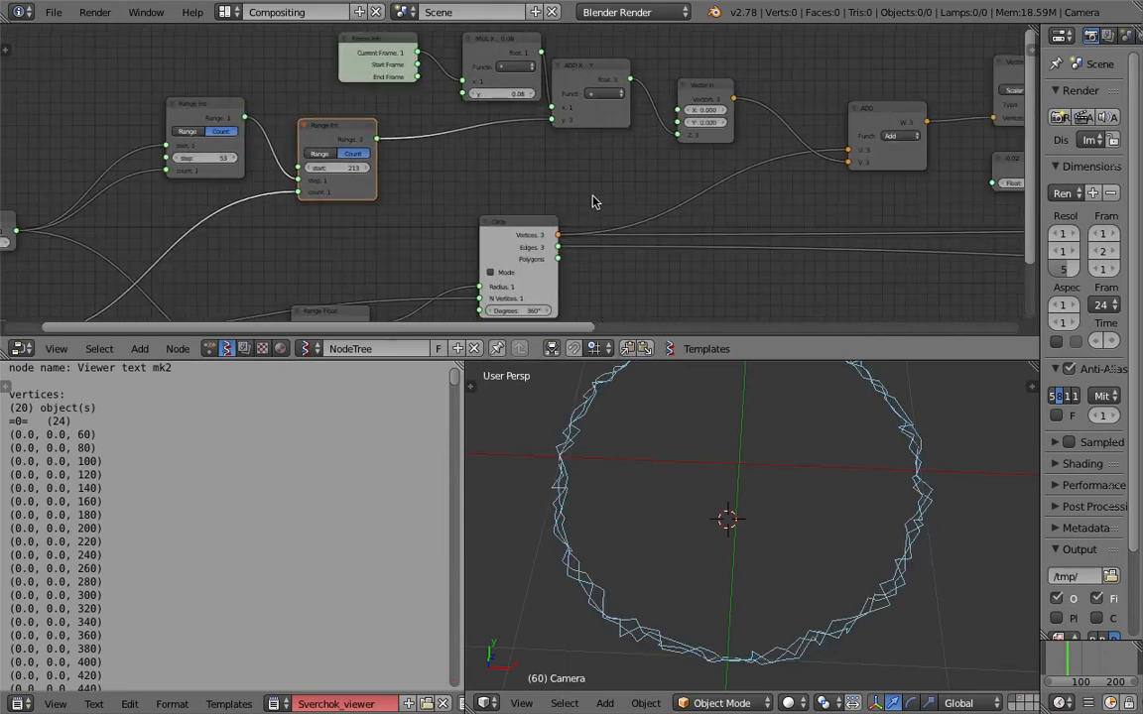
Play the animation to examine the rings from a tilted angle, and stop playback.
{"action": "key", "text": "alt+a"}
{"action": "middle_click_drag", "start_coordinate": [710, 538], "coordinate": [805, 500]}
{"action": "left_click", "coordinate": [957, 511]}
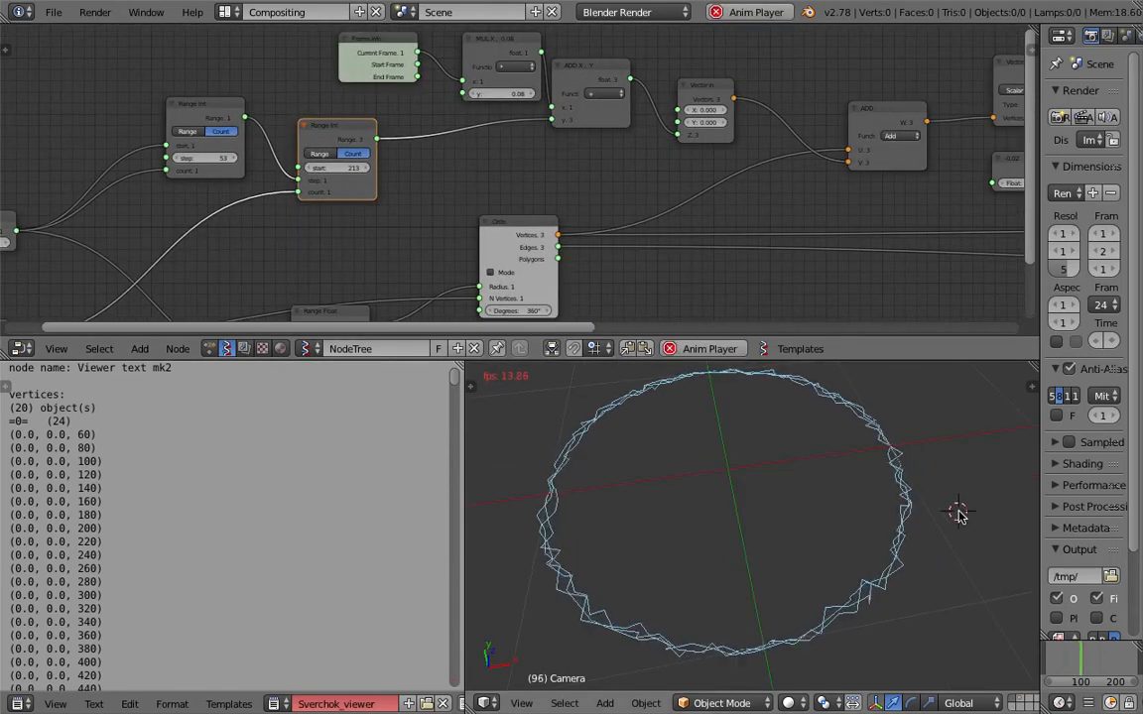
{"action": "key", "text": "Escape"}
Reposition Viewer Draw and add a Matrix in node beneath the final ADD, linked to Viewer Draw's matrix input.
{"action": "mouse_move", "coordinate": [817, 243]}
{"action": "middle_mouse_down"}
{"action": "mouse_move", "coordinate": [781, 241]}
{"action": "mouse_move", "coordinate": [640, 140]}
{"action": "mouse_move", "coordinate": [439, 148]}
{"action": "middle_mouse_up"}
{"action": "scroll", "coordinate": [781, 241], "scroll_direction": "down", "scroll_amount": 1}
{"action": "middle_click_drag", "start_coordinate": [778, 179], "coordinate": [403, 191]}
{"action": "left_click_drag", "start_coordinate": [784, 92], "coordinate": [833, 155]}
{"action": "key", "text": "shift+a"}
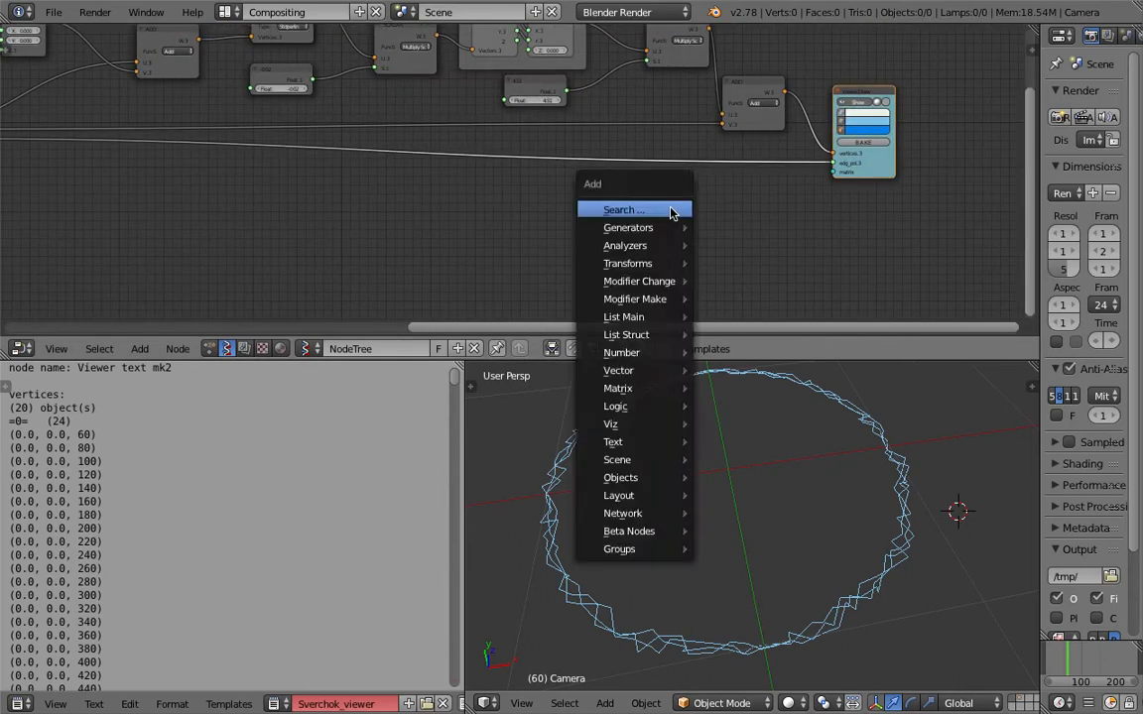
{"action": "left_click", "coordinate": [669, 208]}
{"action": "type", "text": "matrix i"}
{"action": "key", "text": "Return"}
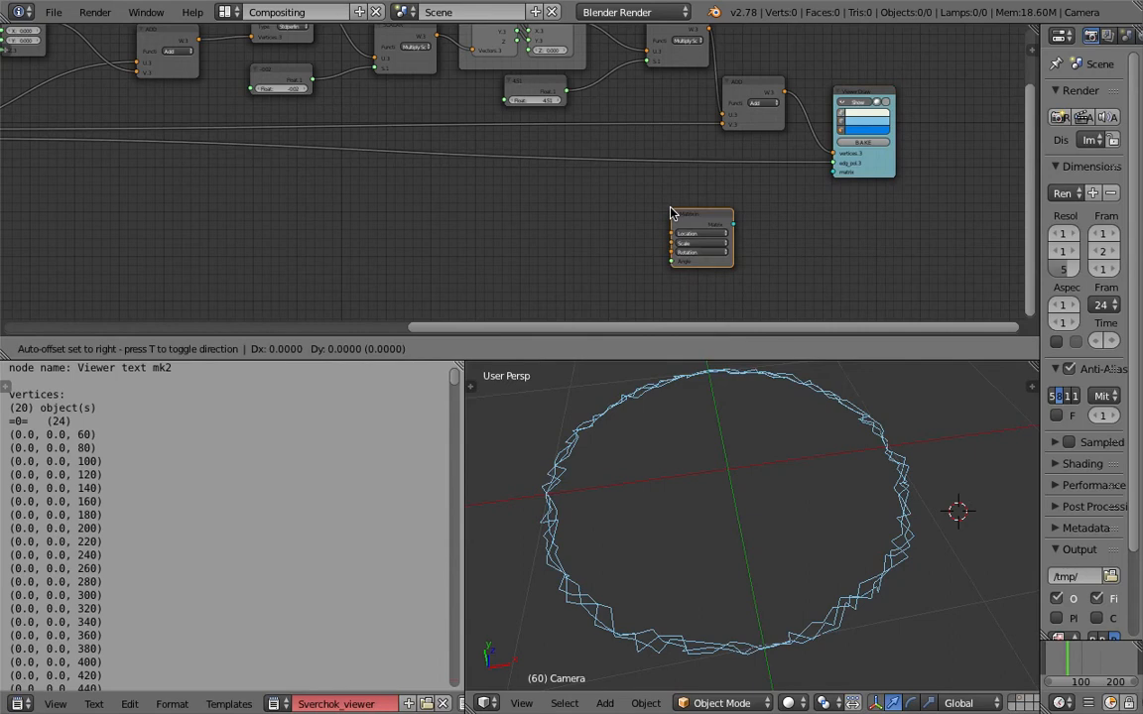
{"action": "left_click", "coordinate": [709, 202]}
{"action": "left_click_drag", "start_coordinate": [779, 215], "coordinate": [811, 195]}
{"action": "left_click_drag", "start_coordinate": [805, 196], "coordinate": [834, 175]}
Add a Range Float node beside the Matrix in node.
{"action": "scroll", "coordinate": [612, 191], "scroll_direction": "up", "scroll_amount": 2}
{"action": "key", "text": "shift+a"}
{"action": "left_click", "coordinate": [607, 188]}
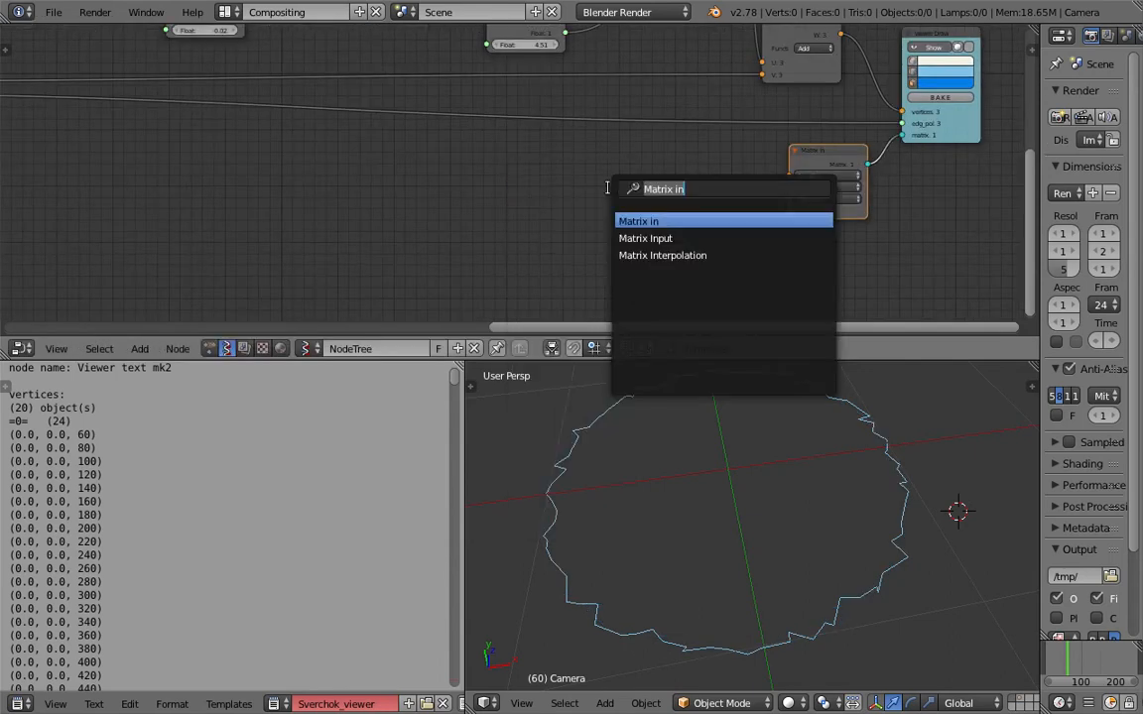
{"action": "type", "text": "range"}
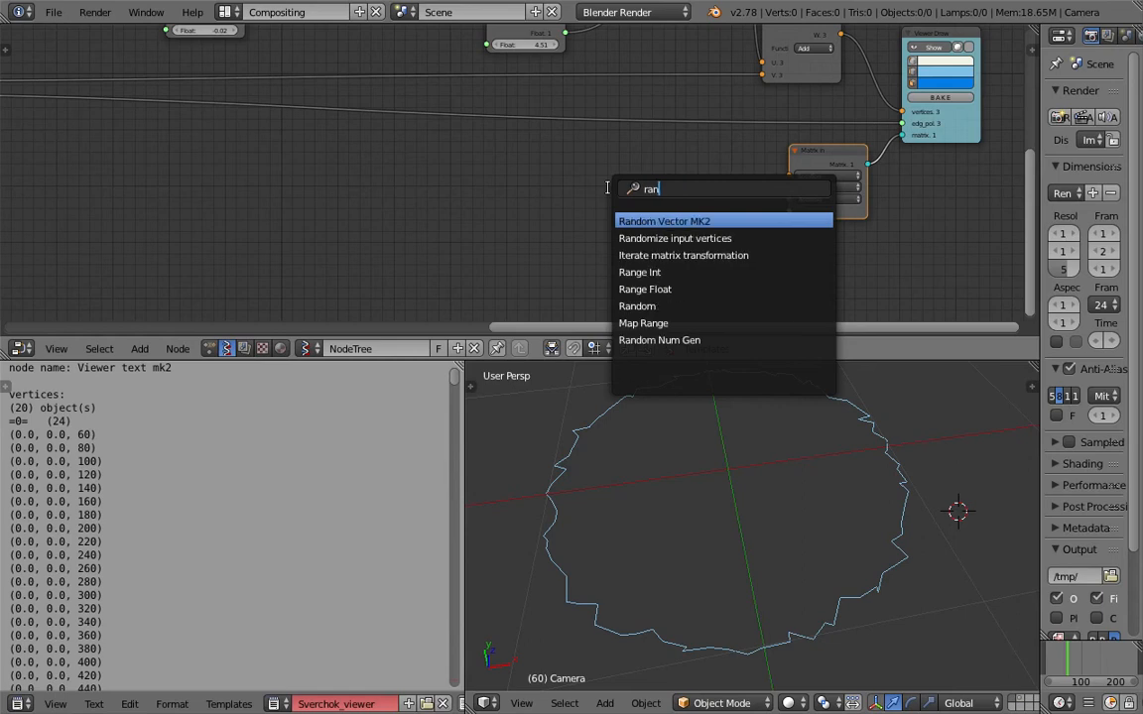
{"action": "key", "text": "Down"}
{"action": "key", "text": "Up"}
{"action": "key", "text": "Down"}
{"action": "key", "text": "Return"}
{"action": "scroll", "coordinate": [609, 191], "scroll_direction": "down", "scroll_amount": 6}
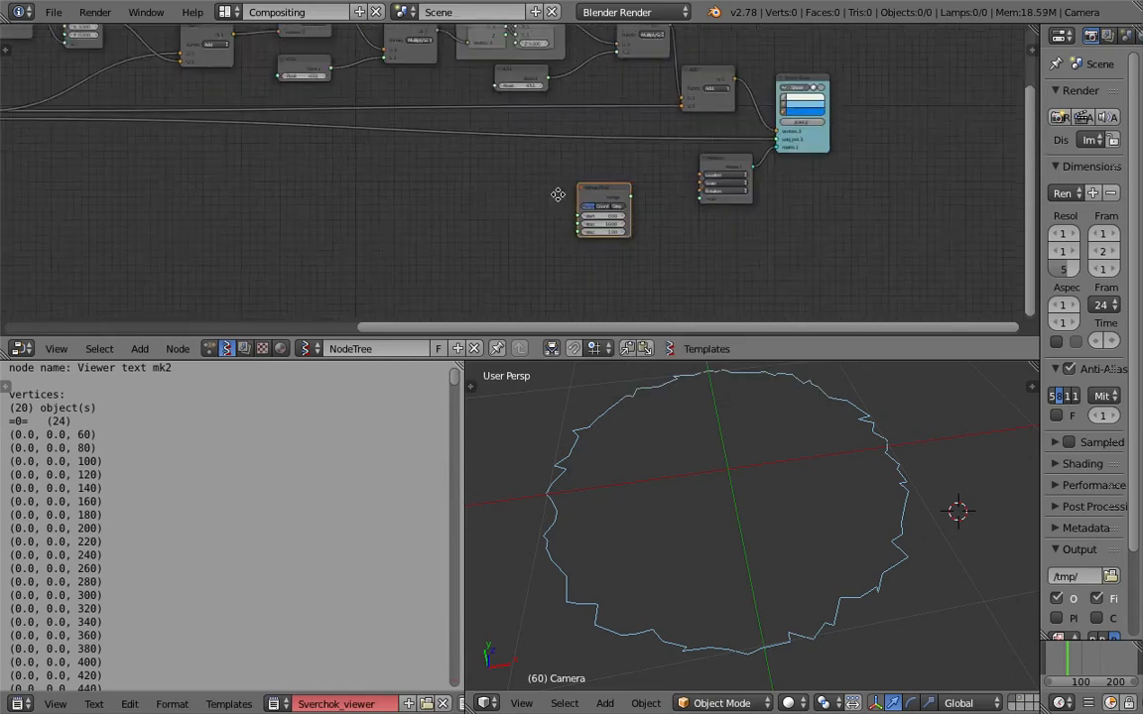
{"action": "middle_click_drag", "start_coordinate": [562, 202], "coordinate": [895, 203]}
{"action": "middle_click_drag", "start_coordinate": [769, 199], "coordinate": [820, 206]}
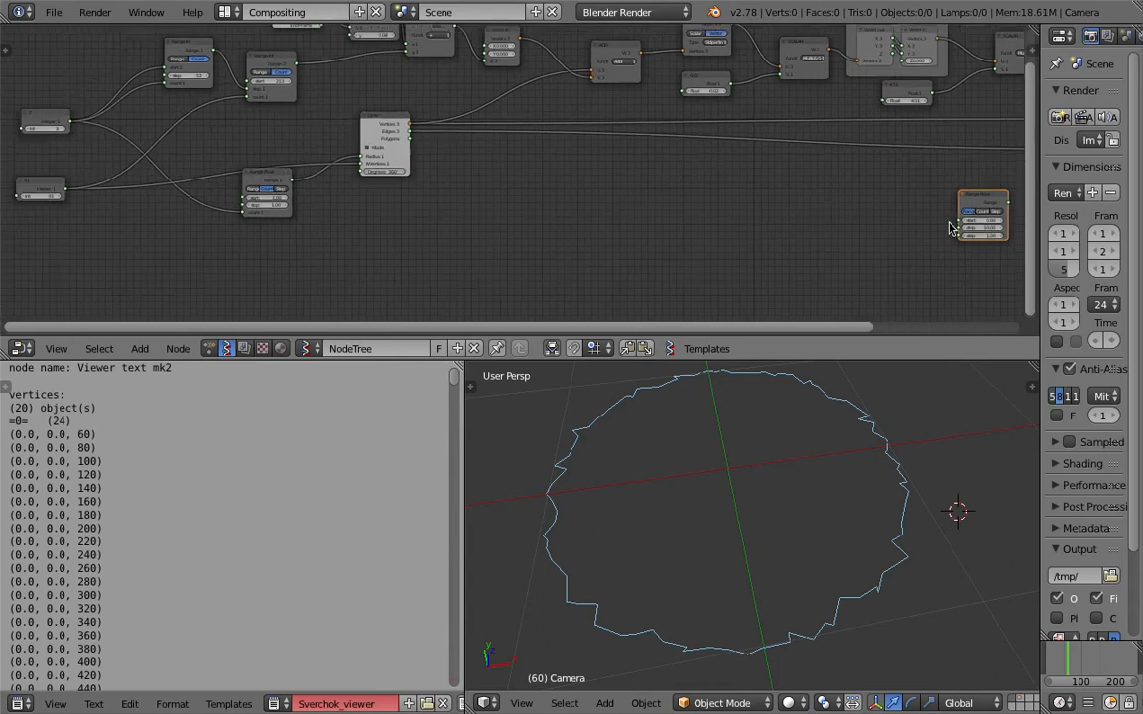
Switch the new Range Float to Count mode with its count fed by the ring-count integer, and raise that integer to 7.
{"action": "left_click_drag", "start_coordinate": [960, 240], "coordinate": [81, 130]}
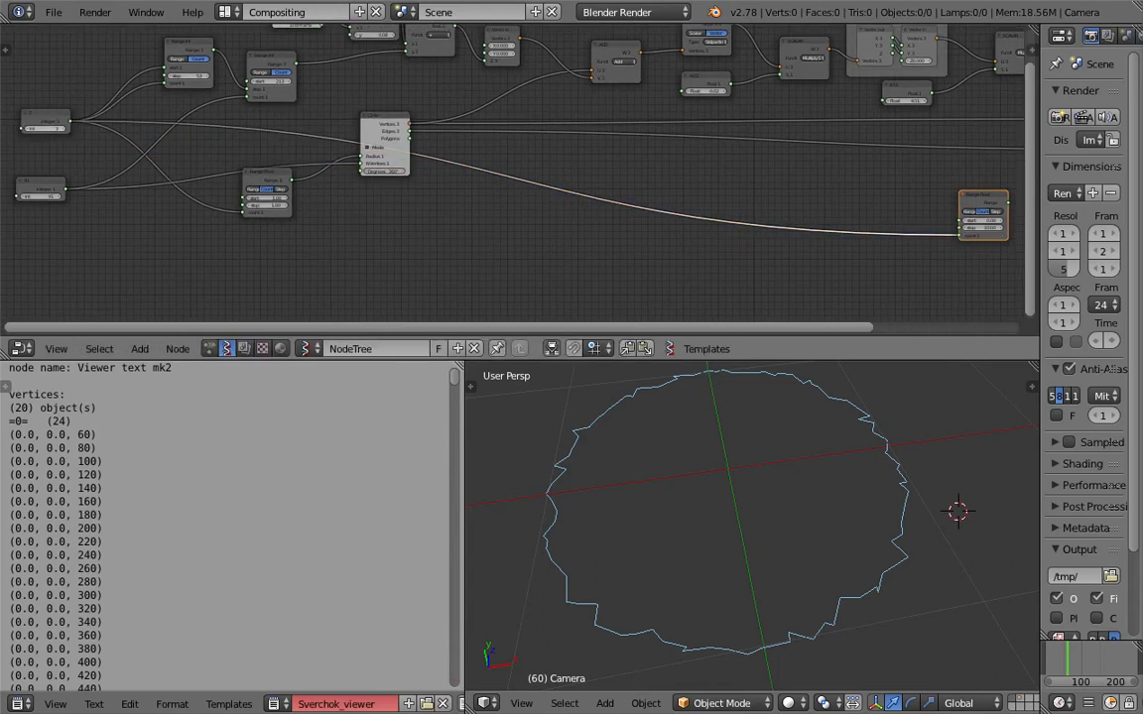
{"action": "middle_click_drag", "start_coordinate": [948, 178], "coordinate": [533, 193]}
{"action": "scroll", "coordinate": [532, 193], "scroll_direction": "up", "scroll_amount": 7}
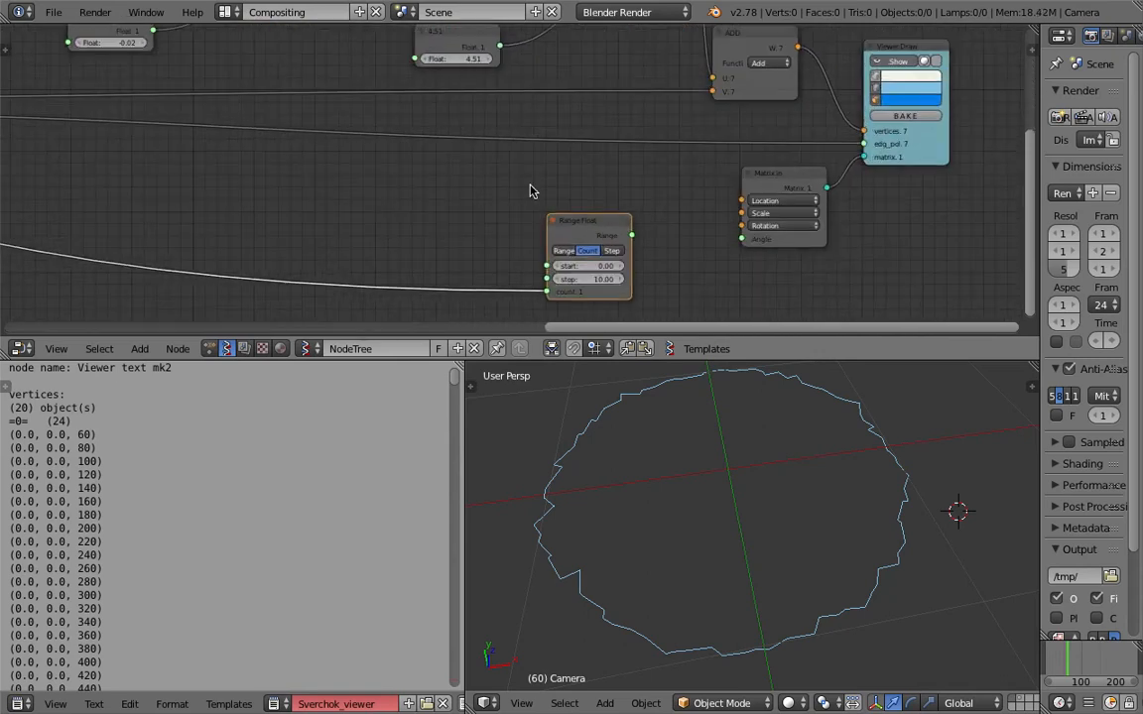
Move the new Range Float aside and add a Vector in node between it and the Matrix in node.
{"action": "left_click_drag", "start_coordinate": [599, 226], "coordinate": [498, 226]}
{"action": "key", "text": "space"}
{"action": "type", "text": "vec"}
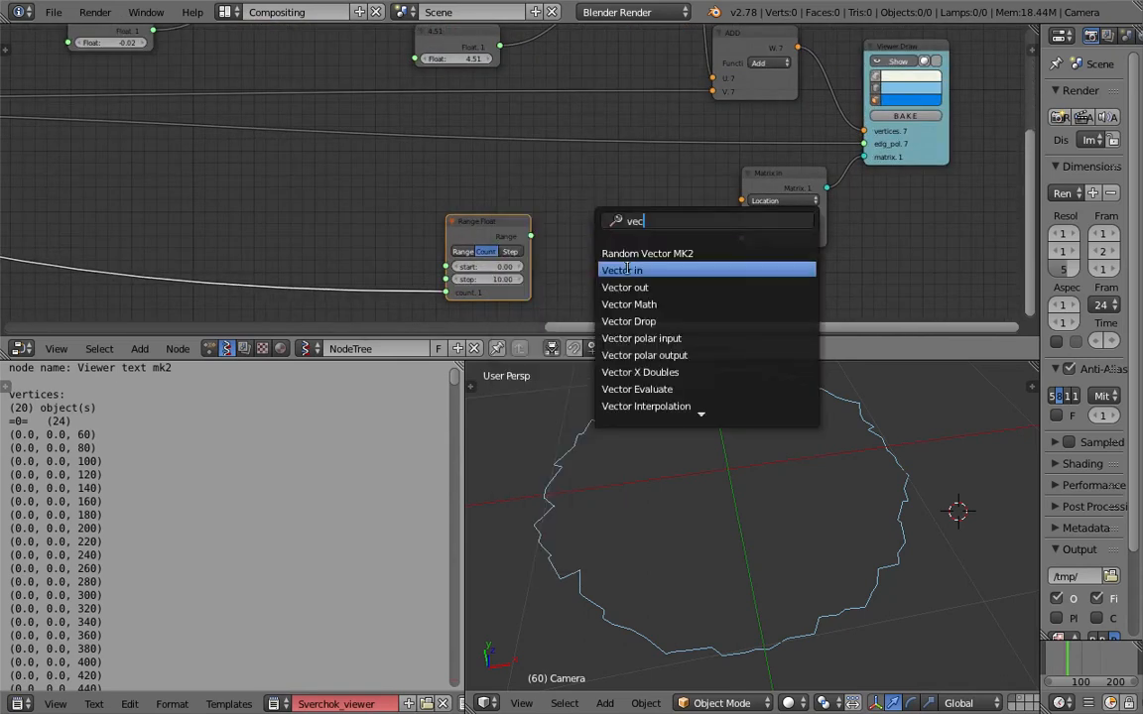
{"action": "left_click", "coordinate": [629, 271]}
{"action": "left_click", "coordinate": [625, 248]}
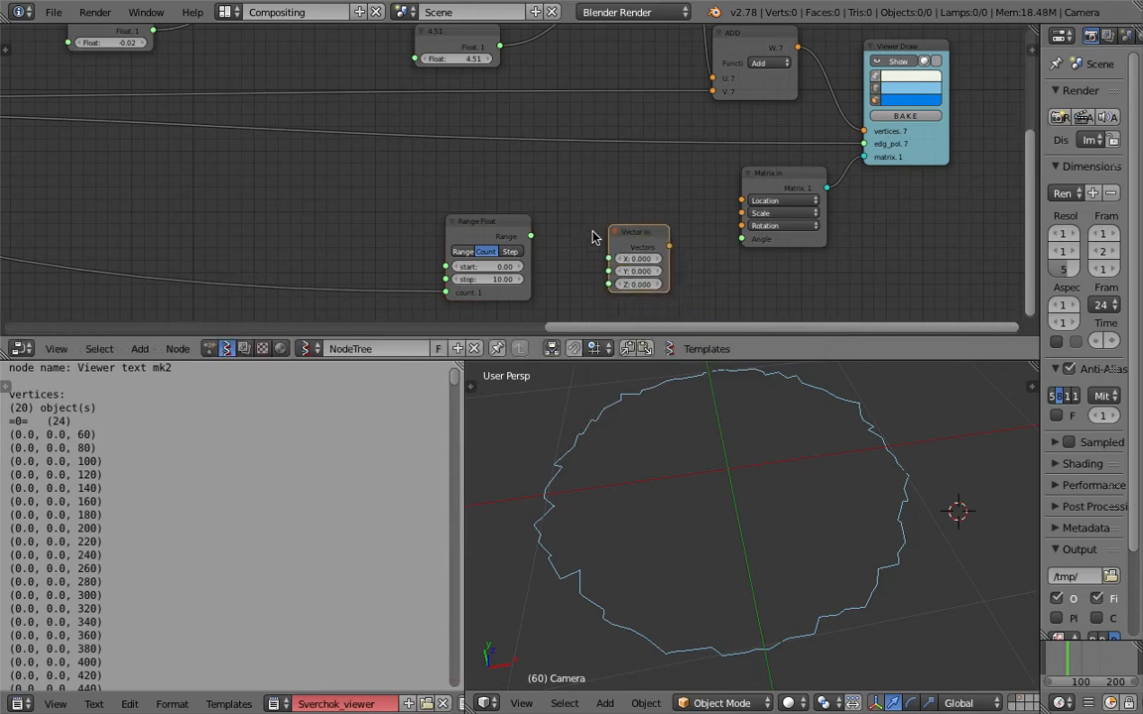
Feed the Range Float output into the Vector in node's X, Y and Z, and link its vectors to Matrix in's Scale.
{"action": "left_click_drag", "start_coordinate": [530, 240], "coordinate": [609, 259]}
{"action": "left_click_drag", "start_coordinate": [531, 239], "coordinate": [609, 271]}
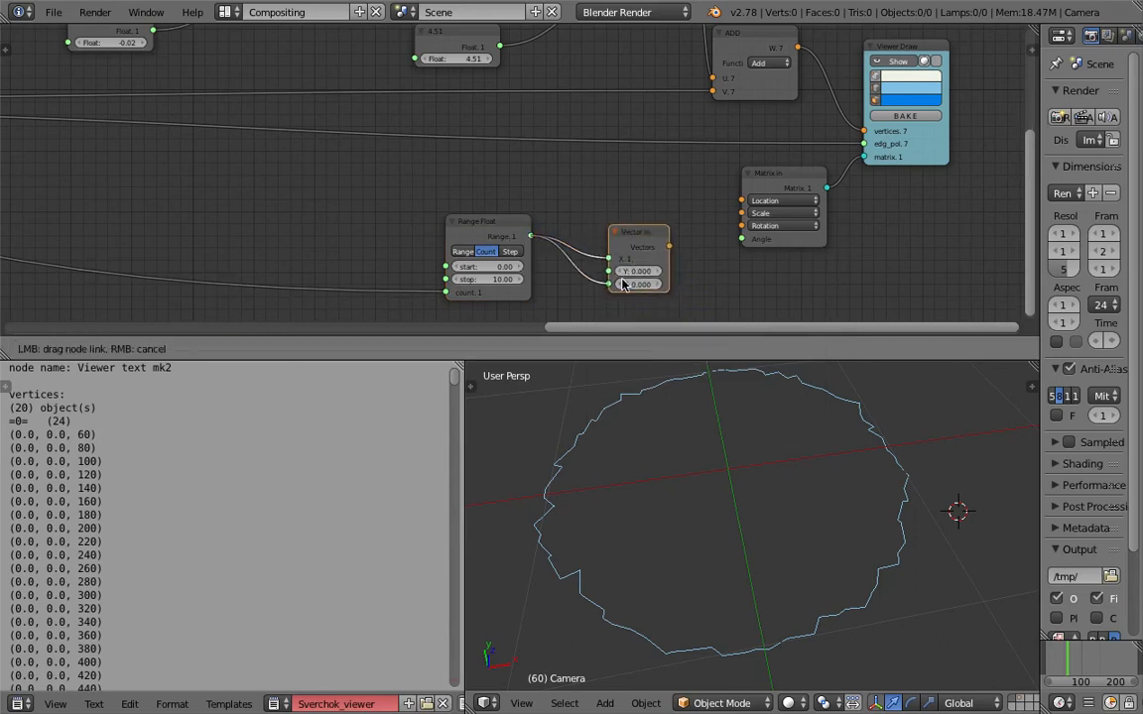
{"action": "left_click_drag", "start_coordinate": [531, 236], "coordinate": [610, 284]}
{"action": "left_click_drag", "start_coordinate": [669, 245], "coordinate": [741, 213]}
Set the scale Range Float's start to 0.60 and reduce its stop to about 4.
{"action": "scroll", "coordinate": [506, 283], "scroll_direction": "down", "scroll_amount": 1}
{"action": "left_click_drag", "start_coordinate": [505, 248], "coordinate": [434, 258]}
{"action": "scroll", "coordinate": [719, 516], "scroll_direction": "down", "scroll_amount": 7}
{"action": "middle_click_drag", "start_coordinate": [791, 494], "coordinate": [778, 529]}
{"action": "scroll", "coordinate": [795, 536], "scroll_direction": "down", "scroll_amount": 3}
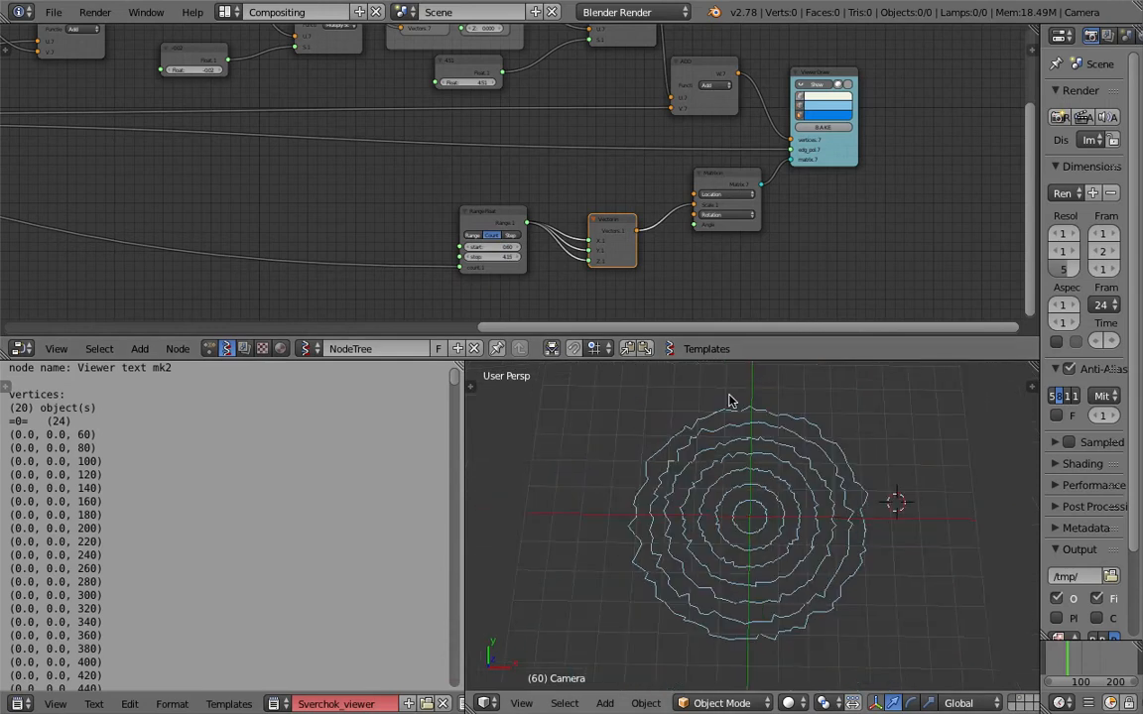
Move the scale Range Float and Vector in nodes lower to free space above them, and save the file.
{"action": "left_click_drag", "start_coordinate": [506, 220], "coordinate": [498, 265]}
{"action": "left_click_drag", "start_coordinate": [620, 231], "coordinate": [614, 264]}
{"action": "key", "text": "ctrl+s"}
Duplicate the Vector in node above the original and link the copy's vectors to Matrix in's Location.
{"action": "left_click", "coordinate": [615, 265]}
{"action": "key", "text": "shift+d"}
{"action": "left_click", "coordinate": [594, 189]}
{"action": "middle_click_drag", "start_coordinate": [589, 188], "coordinate": [676, 205]}
{"action": "left_click_drag", "start_coordinate": [700, 205], "coordinate": [781, 212]}
{"action": "middle_click_drag", "start_coordinate": [666, 224], "coordinate": [843, 212]}
Duplicate the scale Range Float above the original and link the copy's range to the location vector's Z.
{"action": "left_click", "coordinate": [793, 259]}
{"action": "key", "text": "shift+d"}
{"action": "left_click", "coordinate": [746, 181]}
{"action": "left_click_drag", "start_coordinate": [825, 199], "coordinate": [884, 227]}
Feed the duplicated Range Float's count from the ring-count integer and raise that integer to 11.
{"action": "scroll", "coordinate": [886, 229], "scroll_direction": "down", "scroll_amount": 3}
{"action": "middle_click_drag", "start_coordinate": [651, 201], "coordinate": [861, 226]}
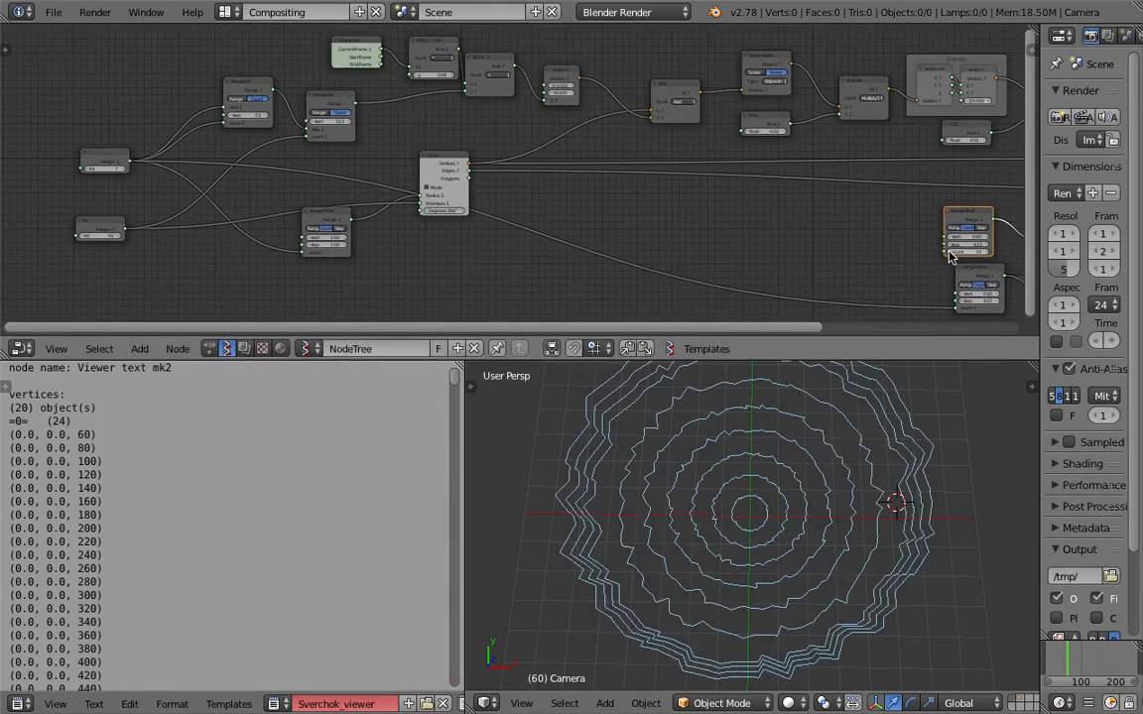
{"action": "left_click_drag", "start_coordinate": [943, 257], "coordinate": [148, 170]}
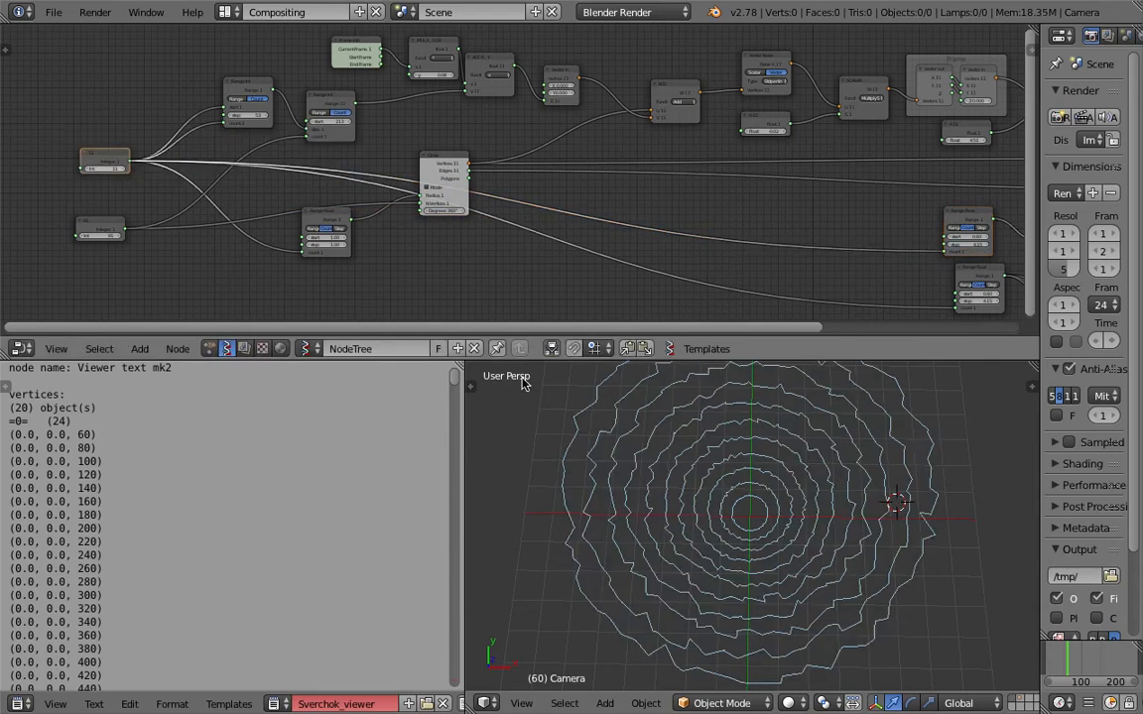
Play the animation to examine the scaled rings from closer angles, and stop playback.
{"action": "middle_click_drag", "start_coordinate": [746, 521], "coordinate": [816, 521]}
{"action": "key", "text": "alt+a"}
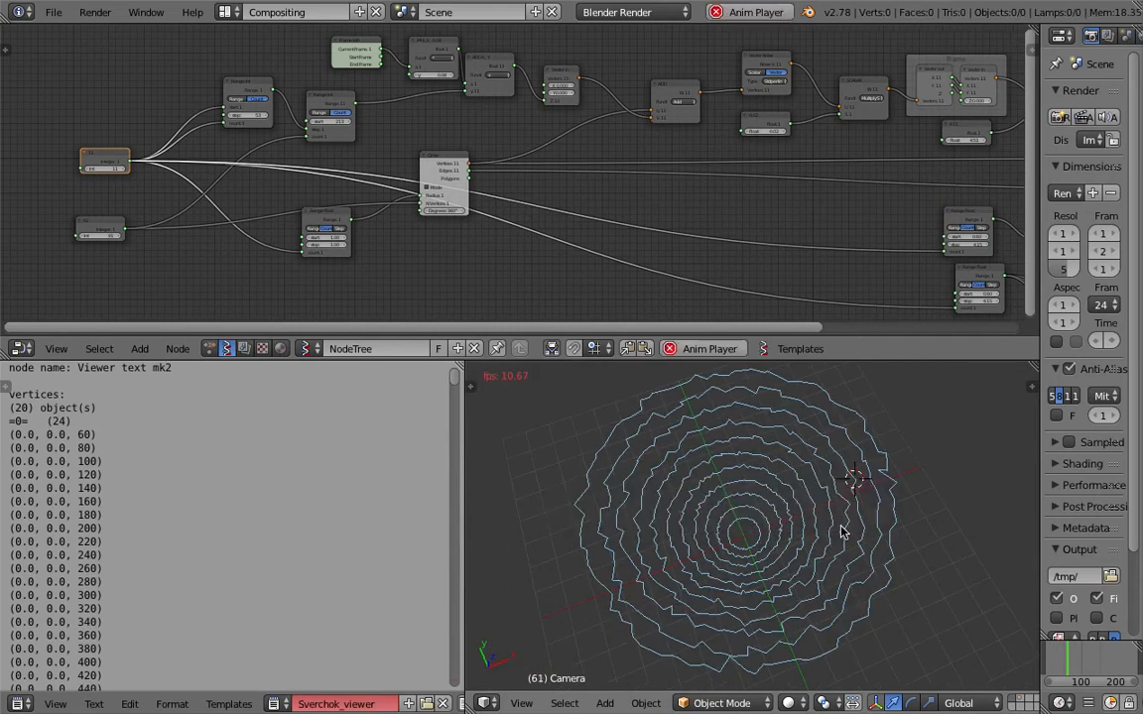
{"action": "scroll", "coordinate": [842, 540], "scroll_direction": "up", "scroll_amount": 3}
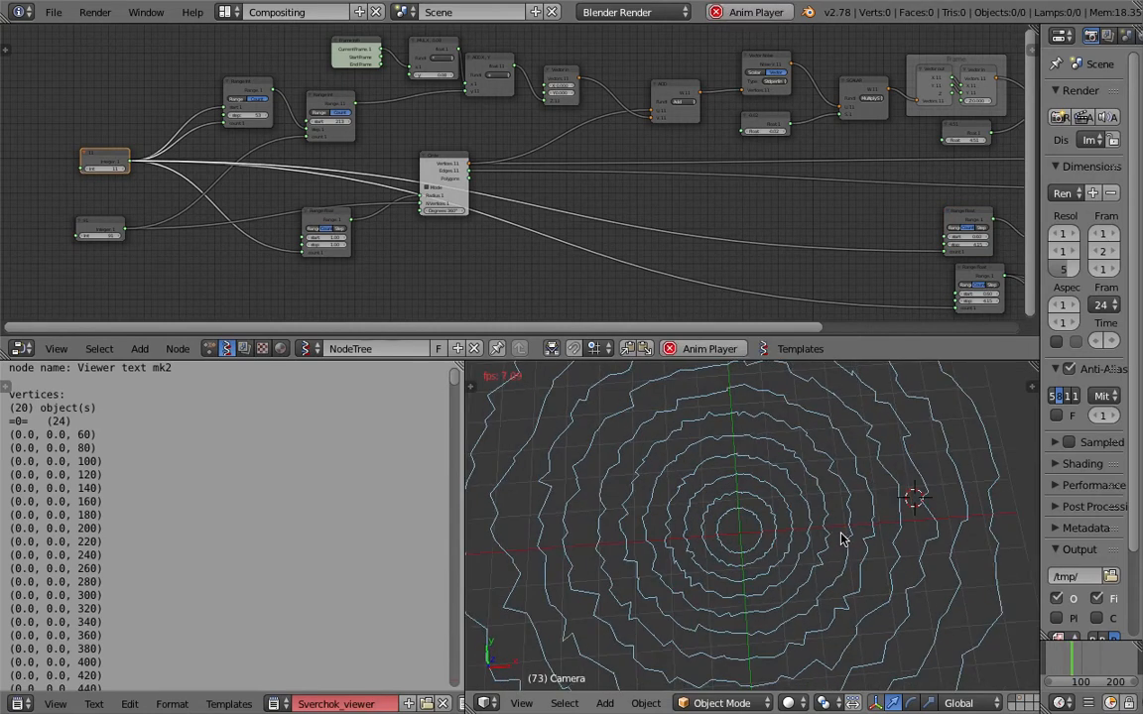
{"action": "scroll", "coordinate": [841, 541], "scroll_direction": "up", "scroll_amount": 2}
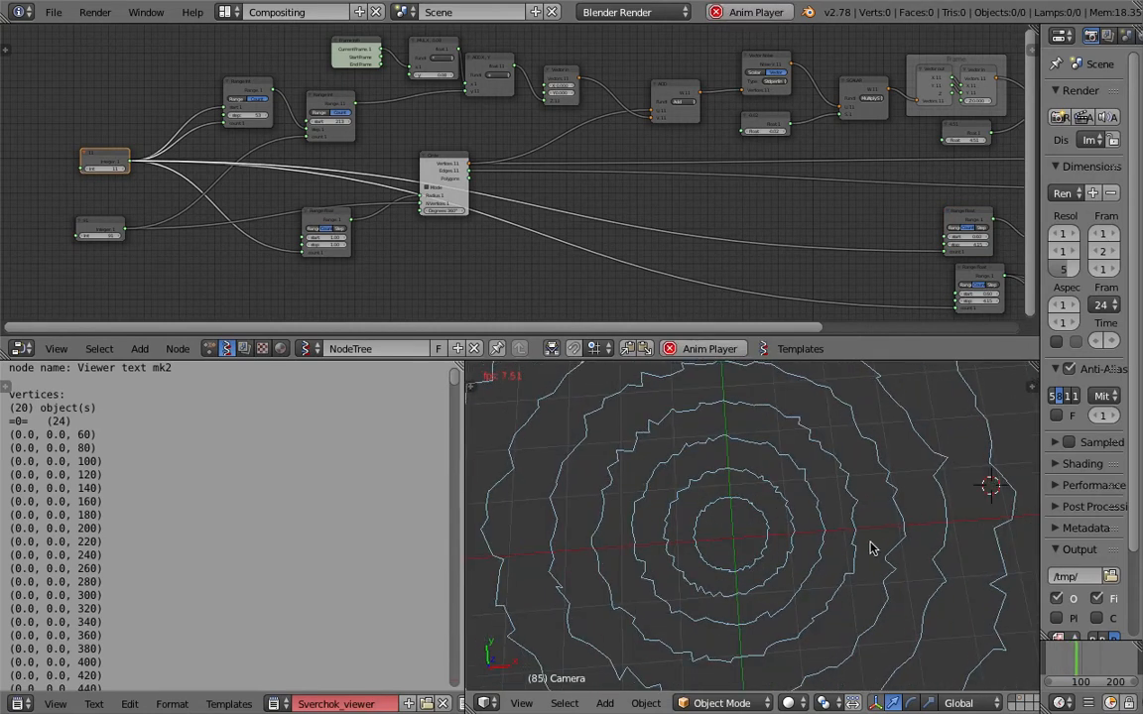
{"action": "middle_click_drag", "start_coordinate": [872, 545], "coordinate": [920, 572]}
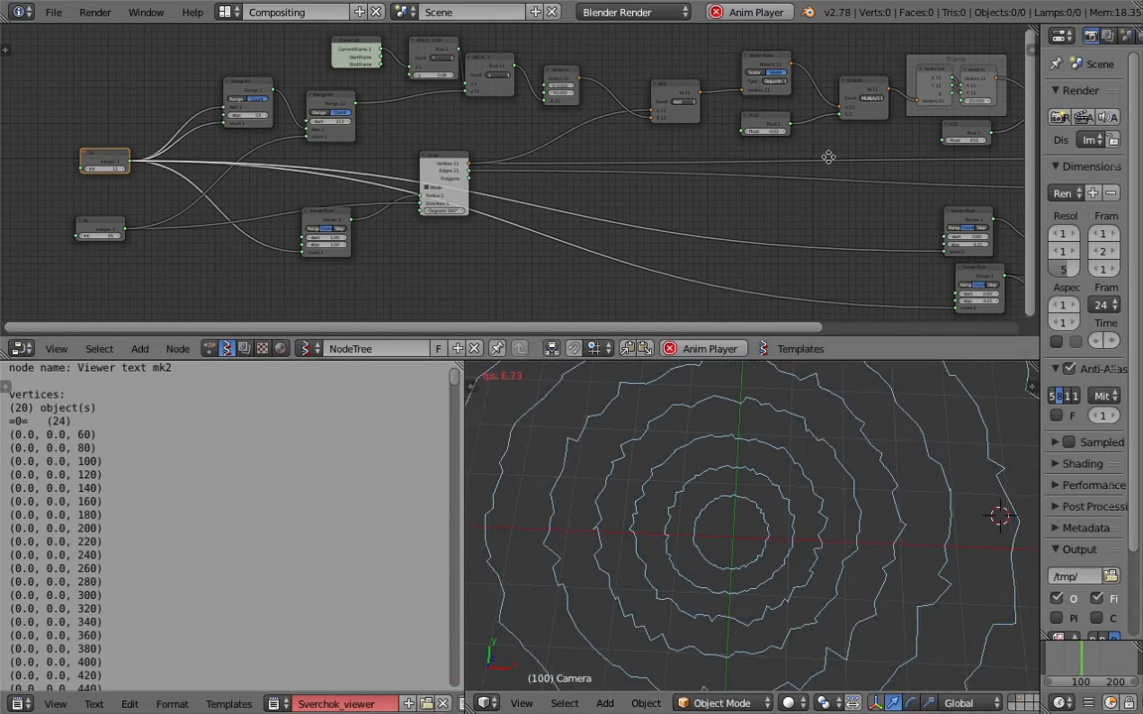
{"action": "middle_click_drag", "start_coordinate": [829, 157], "coordinate": [591, 217]}
{"action": "scroll", "coordinate": [536, 192], "scroll_direction": "up", "scroll_amount": 1}
{"action": "mouse_move", "coordinate": [534, 193]}
{"action": "left_mouse_down"}
{"action": "mouse_move", "coordinate": [586, 193]}
{"action": "mouse_move", "coordinate": [535, 193]}
{"action": "left_mouse_up"}
{"action": "key", "text": "Escape"}
Examine the inner rings from several tilted close-up angles and look over the noise node chain.
{"action": "mouse_move", "coordinate": [806, 531]}
{"action": "middle_mouse_down"}
{"action": "mouse_move", "coordinate": [771, 492]}
{"action": "mouse_move", "coordinate": [771, 448]}
{"action": "mouse_move", "coordinate": [874, 443]}
{"action": "mouse_move", "coordinate": [801, 571]}
{"action": "middle_mouse_up"}
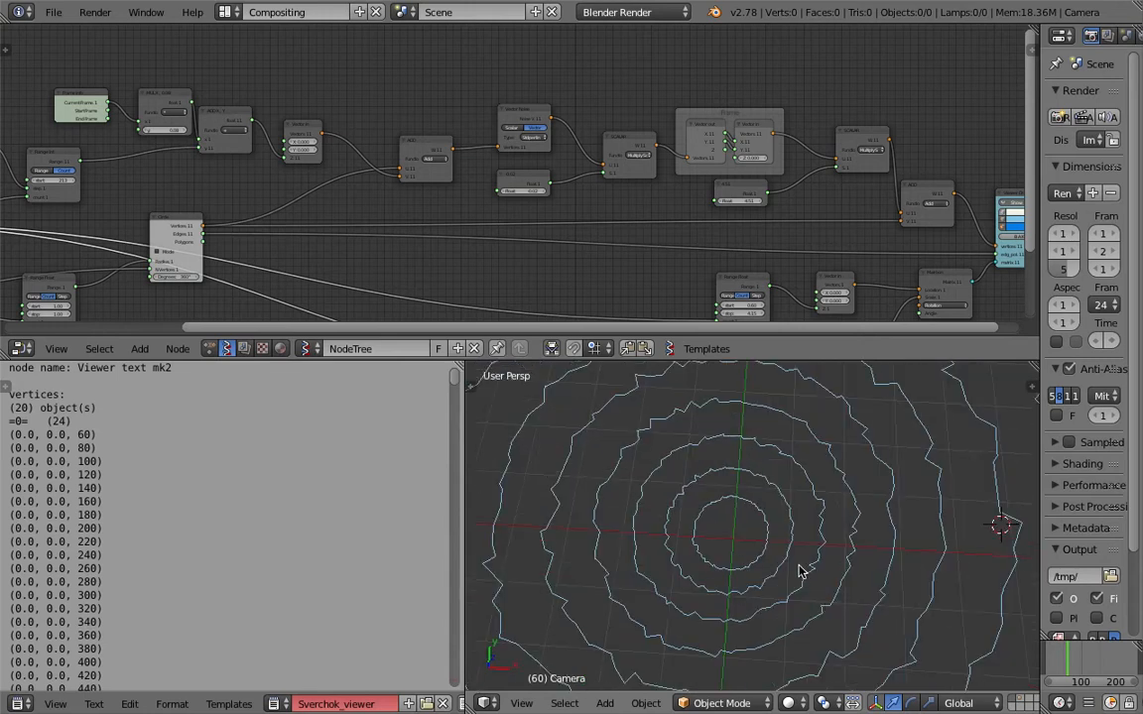
{"action": "middle_click_drag", "start_coordinate": [763, 531], "coordinate": [727, 497]}
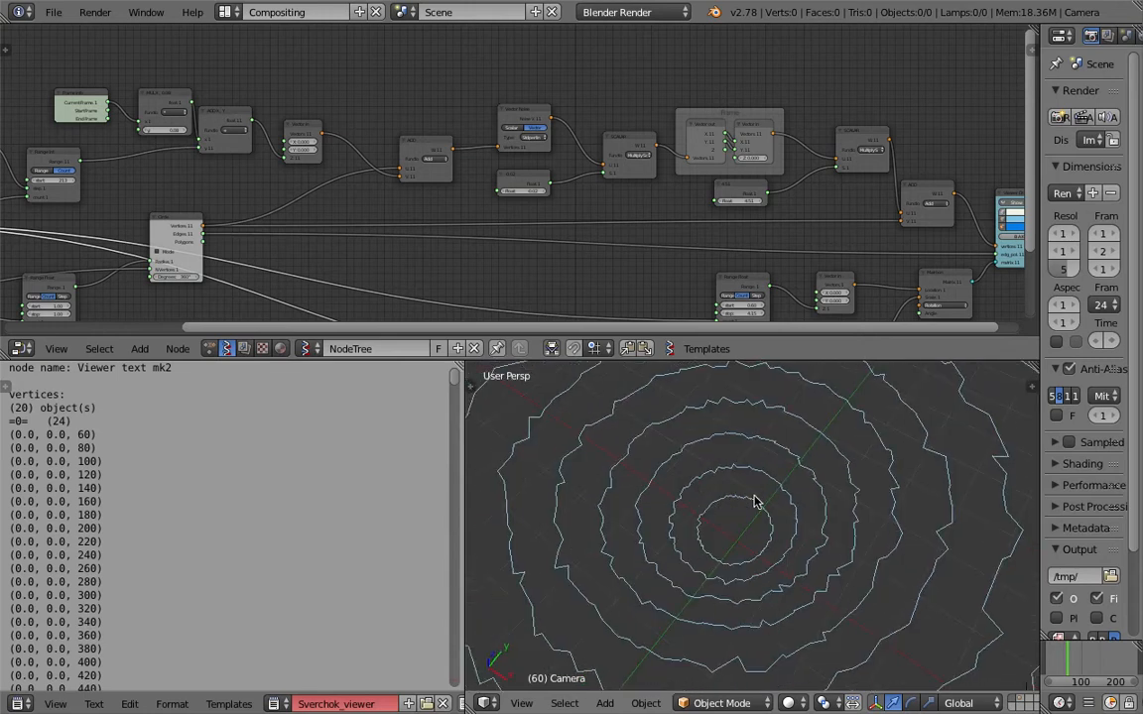
{"action": "middle_click_drag", "start_coordinate": [748, 106], "coordinate": [668, 126]}
{"action": "scroll", "coordinate": [686, 155], "scroll_direction": "up", "scroll_amount": 2}
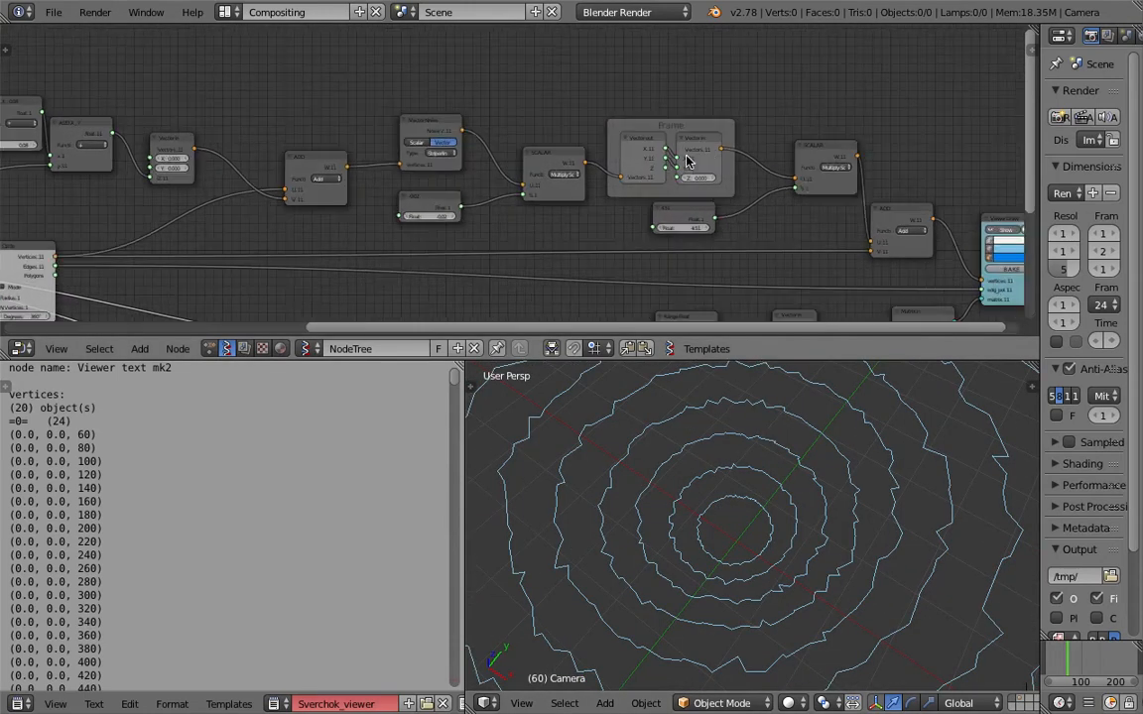
{"action": "scroll", "coordinate": [812, 457], "scroll_direction": "up", "scroll_amount": 2}
{"action": "middle_click_drag", "start_coordinate": [825, 503], "coordinate": [776, 448]}
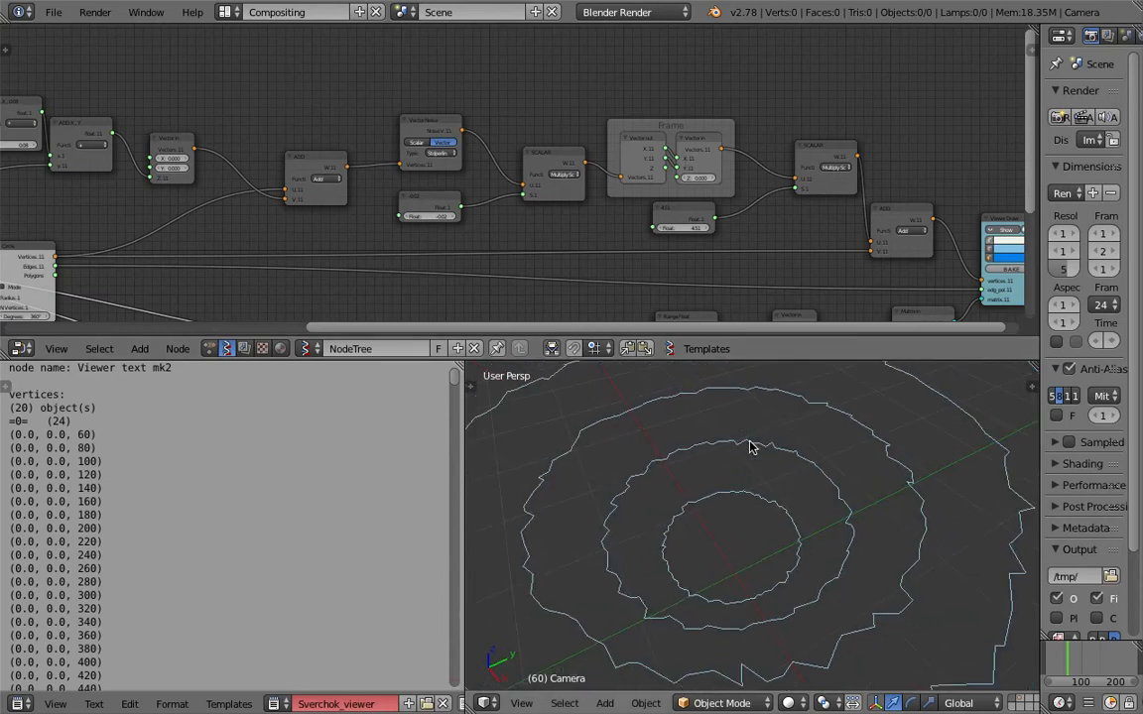
{"action": "mouse_move", "coordinate": [786, 464]}
{"action": "middle_mouse_down"}
{"action": "mouse_move", "coordinate": [793, 490]}
{"action": "mouse_move", "coordinate": [844, 509]}
{"action": "mouse_move", "coordinate": [816, 518]}
{"action": "mouse_move", "coordinate": [834, 599]}
{"action": "middle_mouse_up"}
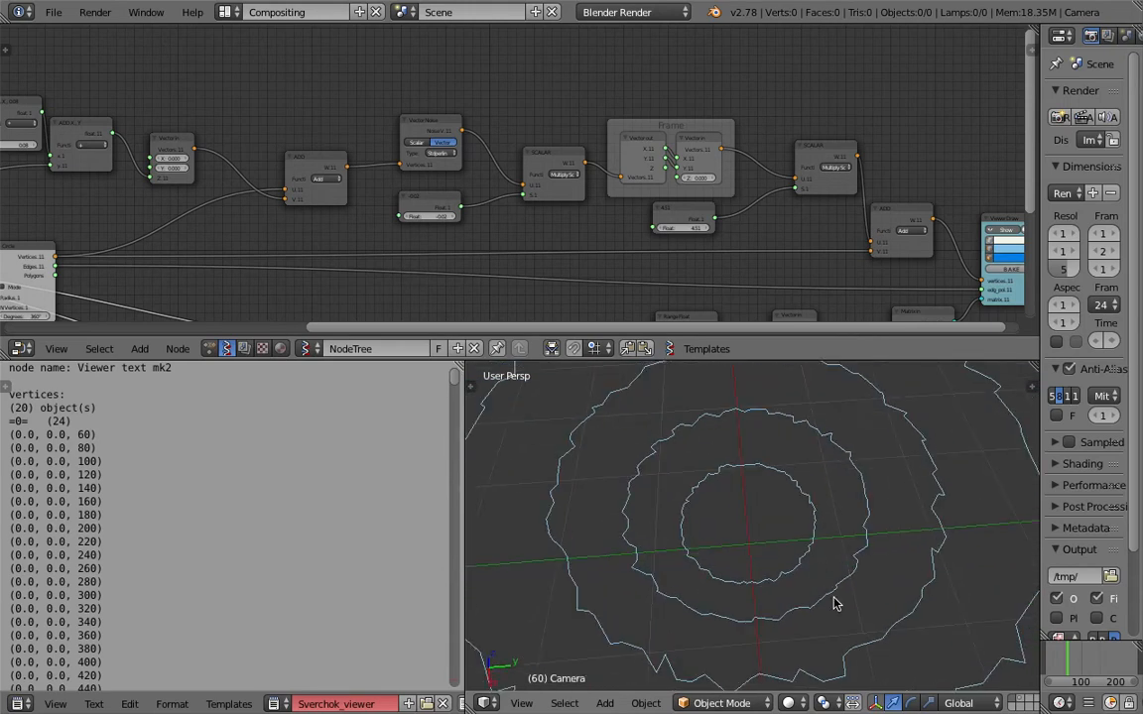
Sketch a freehand annotation curve in the empty area above the noise node chain.
{"action": "middle_click_drag", "start_coordinate": [586, 115], "coordinate": [515, 260]}
{"action": "key", "text": "d"}
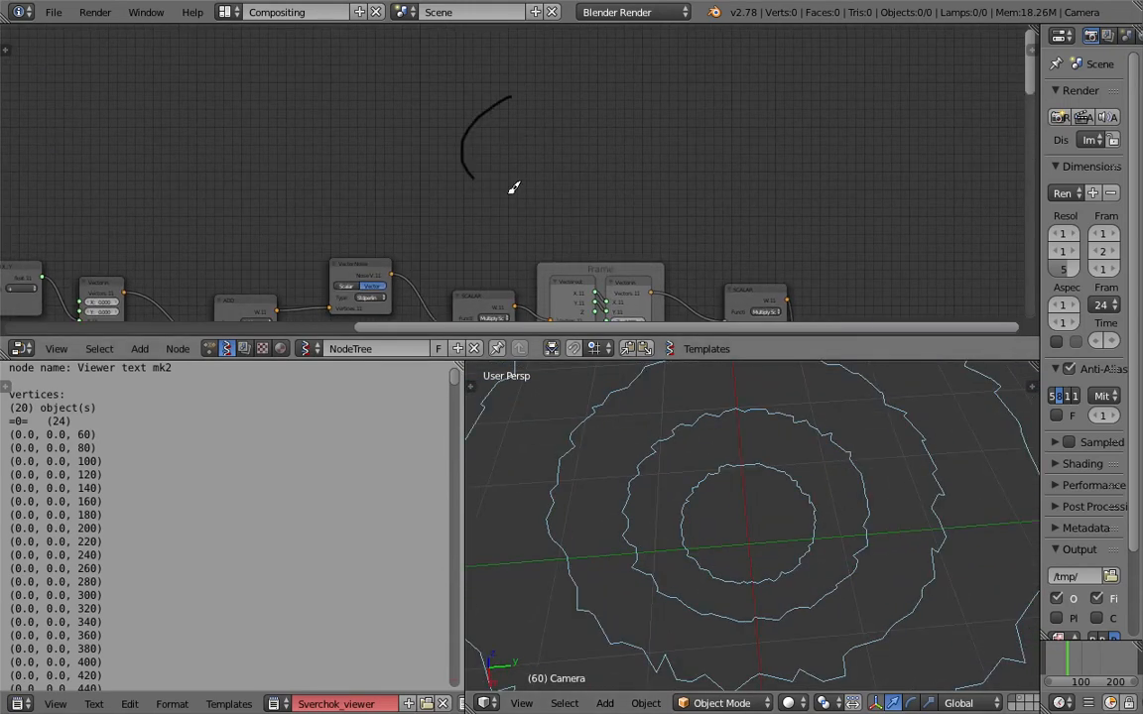
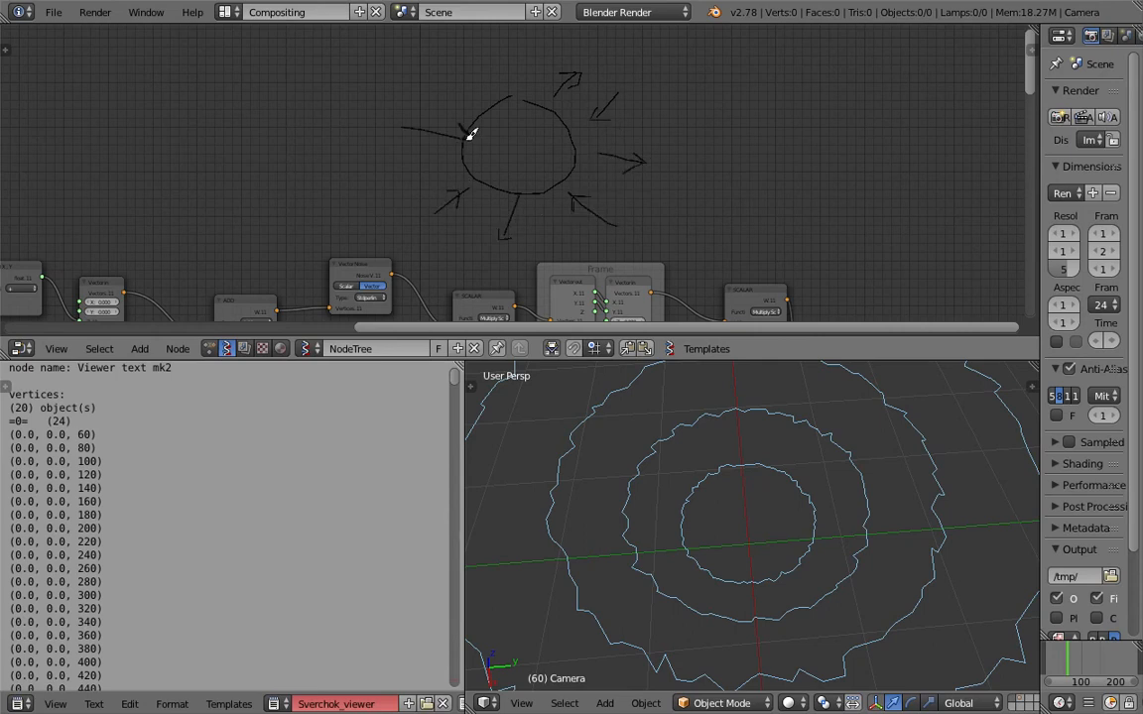
Open the recent file about_noise_014.blend as a reference for the finished flower.
{"action": "middle_click_drag", "start_coordinate": [792, 448], "coordinate": [758, 431]}
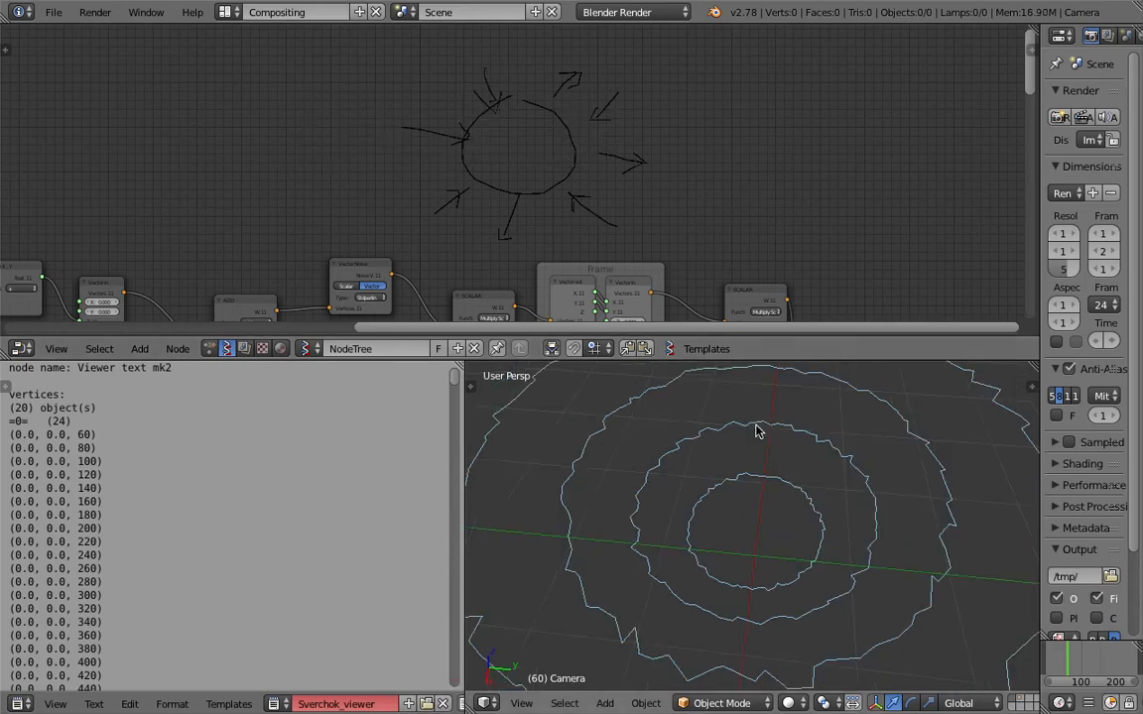
{"action": "left_click", "coordinate": [55, 13]}
{"action": "mouse_move", "coordinate": [109, 70]}
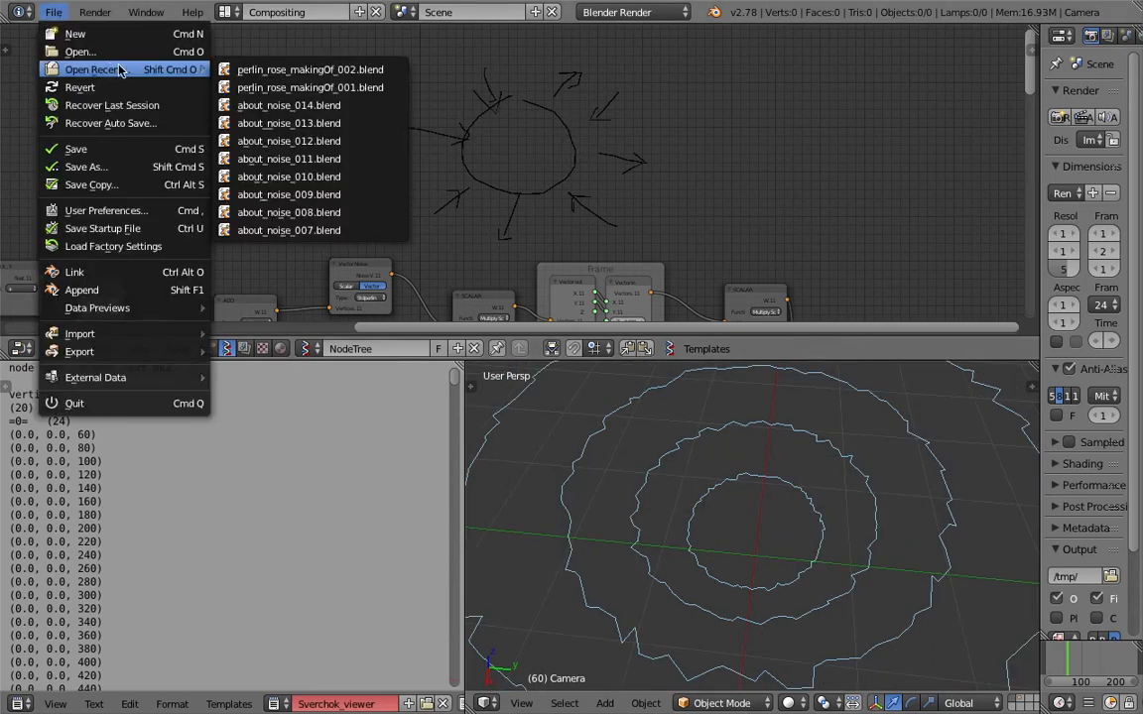
{"action": "left_click", "coordinate": [291, 104]}
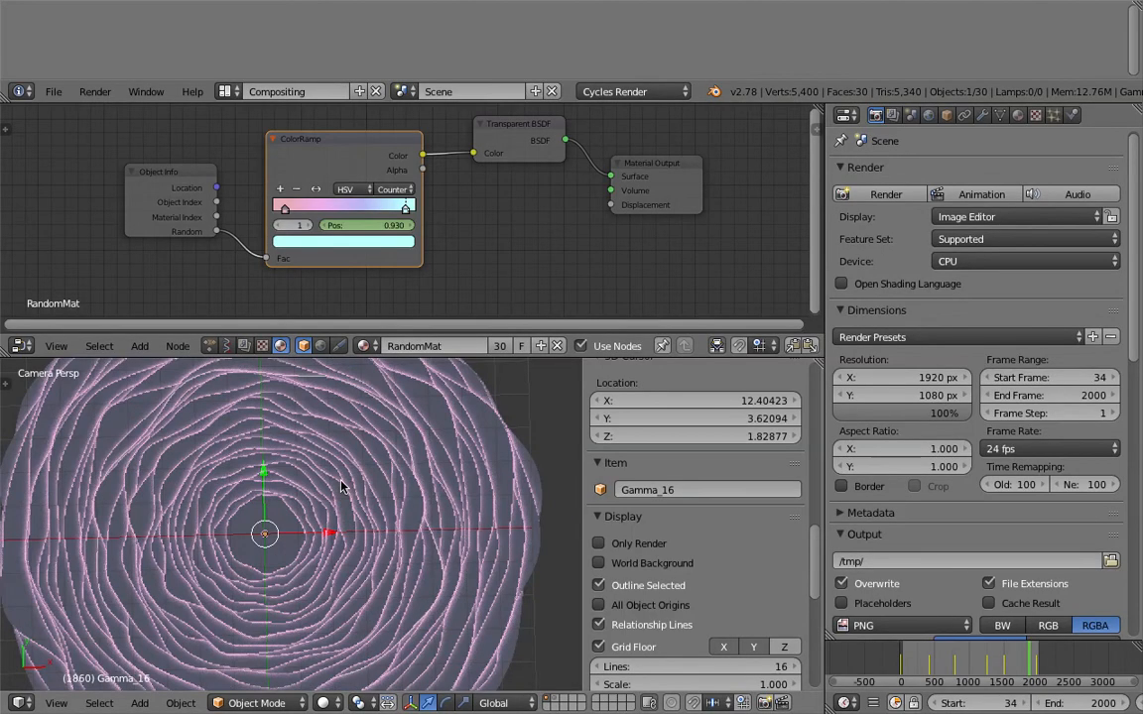
Examine the finished pink rose rings in a full-screen 3D view from several angles and distances.
{"action": "key", "text": "ctrl+Up"}
{"action": "scroll", "coordinate": [294, 407], "scroll_direction": "down", "scroll_amount": 4}
{"action": "middle_click_drag", "start_coordinate": [294, 408], "coordinate": [556, 357]}
{"action": "scroll", "coordinate": [434, 363], "scroll_direction": "up", "scroll_amount": 6}
{"action": "scroll", "coordinate": [556, 357], "scroll_direction": "down", "scroll_amount": 2}
{"action": "middle_click_drag", "start_coordinate": [496, 313], "coordinate": [362, 111]}
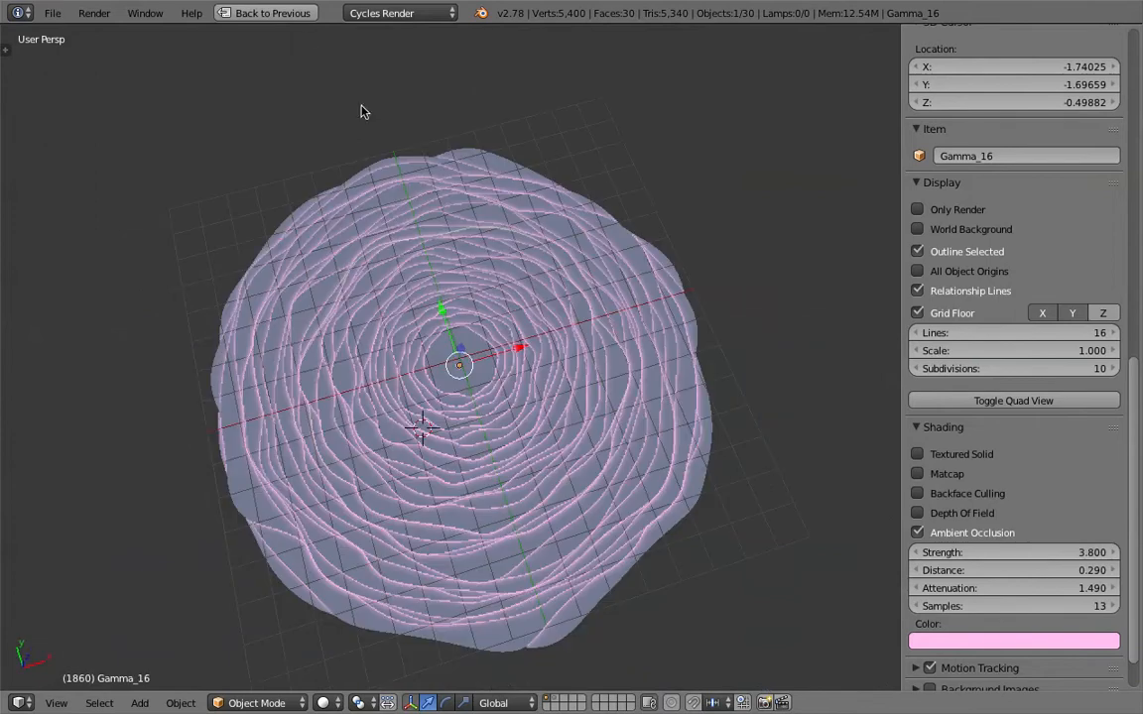
Restore the multi-editor layout and display the perlin_rose Sverchok tree in the node editor.
{"action": "left_click", "coordinate": [283, 14]}
{"action": "left_click", "coordinate": [210, 345]}
{"action": "left_click", "coordinate": [227, 345]}
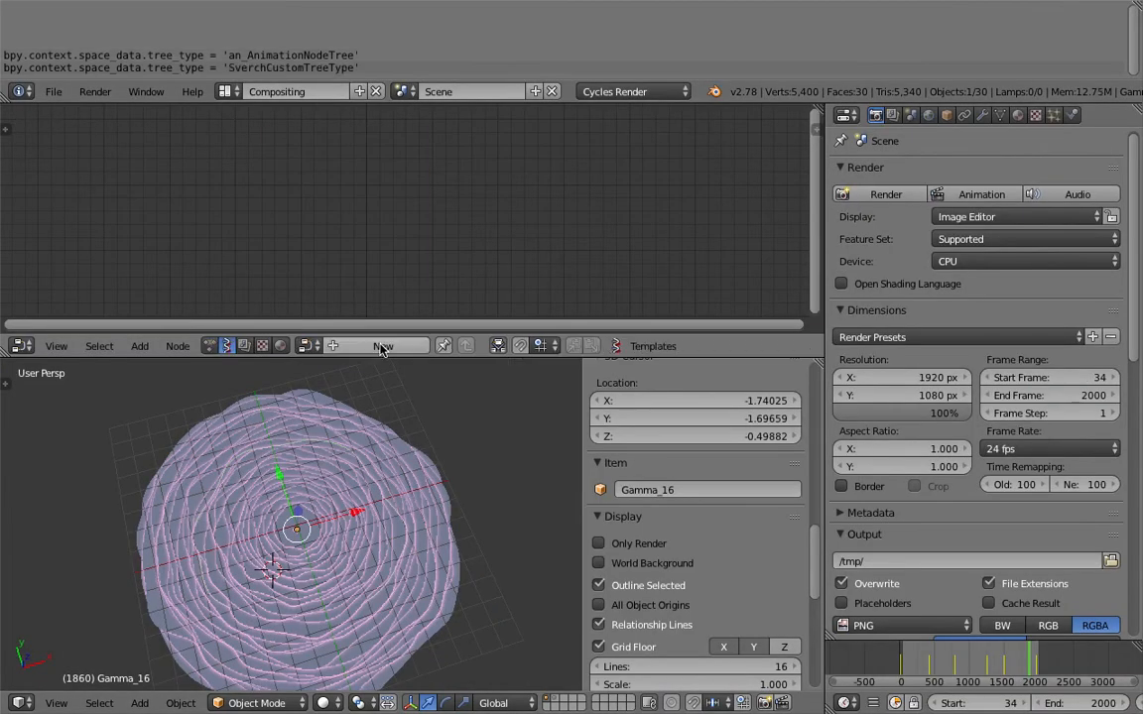
{"action": "left_click", "coordinate": [307, 345]}
{"action": "left_click", "coordinate": [328, 391]}
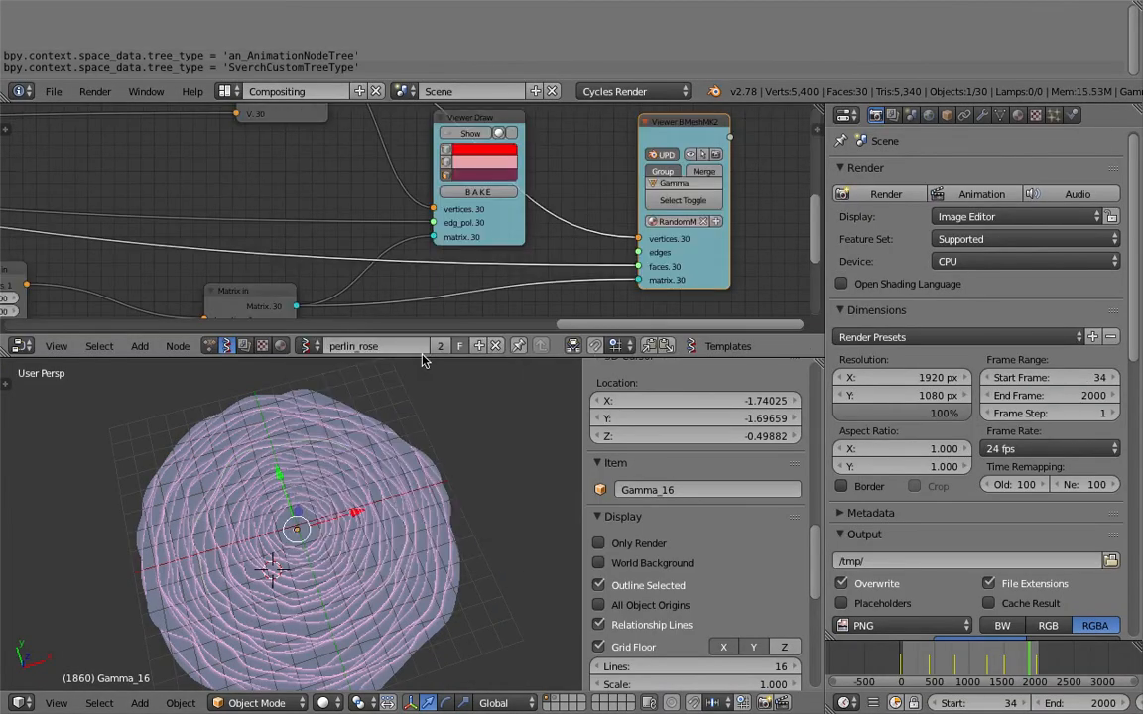
Enlarge the node editor and look over the whole perlin_rose tree, up to the 0.1 scalar multiplier.
{"action": "left_click_drag", "start_coordinate": [379, 336], "coordinate": [379, 412]}
{"action": "scroll", "coordinate": [584, 274], "scroll_direction": "down", "scroll_amount": 4}
{"action": "middle_click_drag", "start_coordinate": [583, 273], "coordinate": [709, 290]}
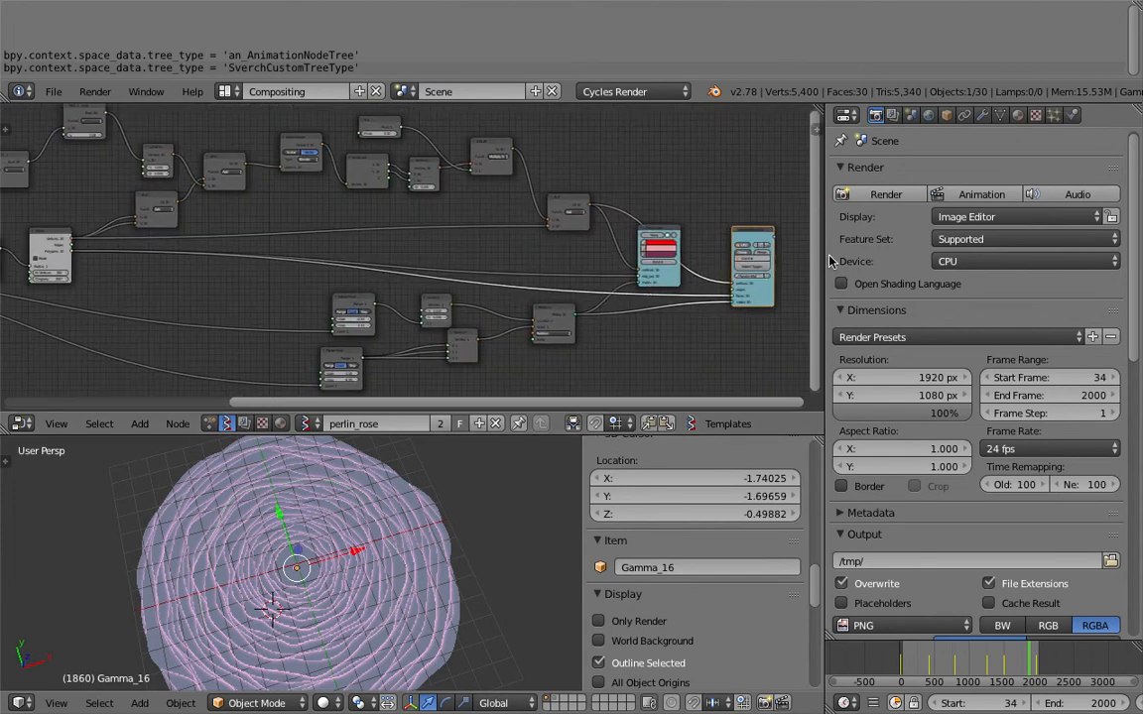
{"action": "left_click_drag", "start_coordinate": [824, 250], "coordinate": [980, 256]}
{"action": "middle_click_drag", "start_coordinate": [683, 258], "coordinate": [992, 268]}
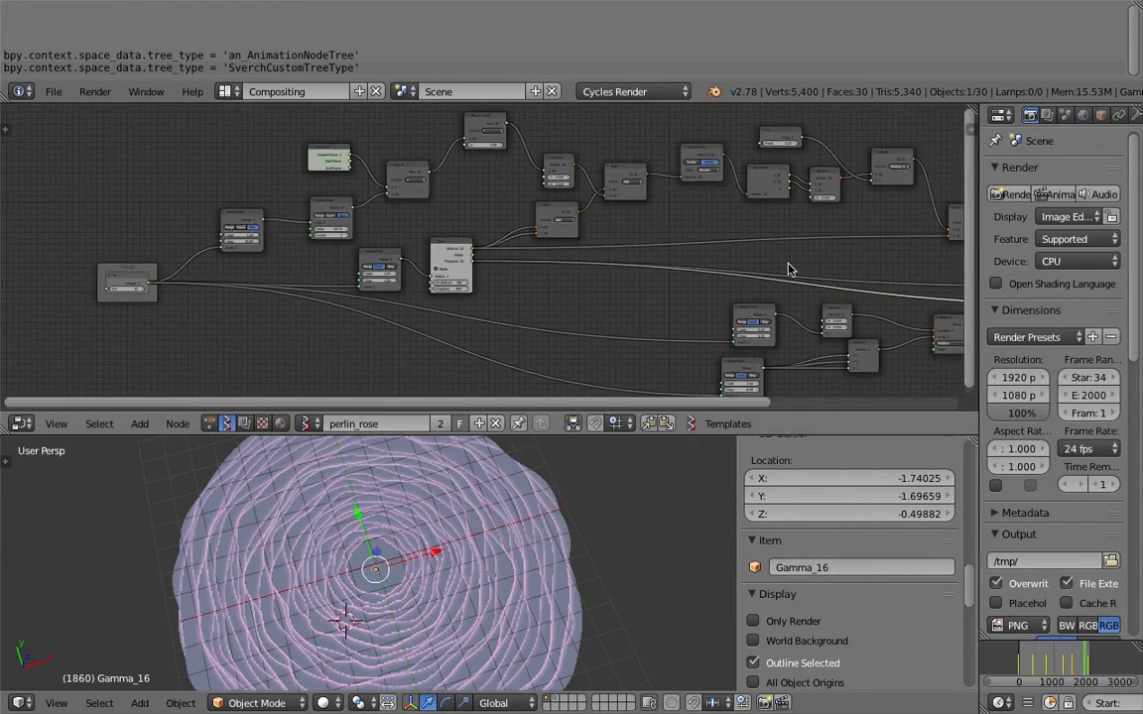
{"action": "middle_click_drag", "start_coordinate": [714, 246], "coordinate": [564, 319]}
{"action": "scroll", "coordinate": [566, 321], "scroll_direction": "up", "scroll_amount": 12}
{"action": "middle_click_drag", "start_coordinate": [922, 159], "coordinate": [452, 209]}
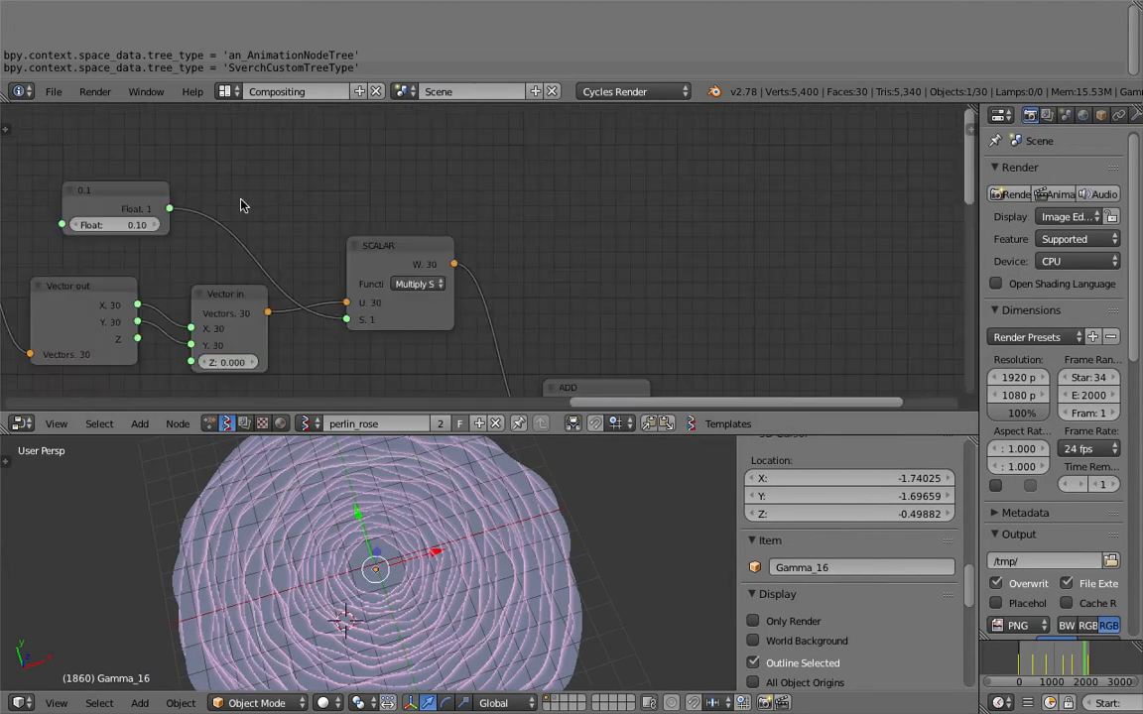
Trace the reference chain from the scalar multiply back through Vector Noise to the two vector ADD nodes.
{"action": "middle_click_drag", "start_coordinate": [164, 198], "coordinate": [370, 171]}
{"action": "scroll", "coordinate": [370, 171], "scroll_direction": "down", "scroll_amount": 1}
{"action": "left_click_drag", "start_coordinate": [323, 163], "coordinate": [344, 141]}
{"action": "left_click_drag", "start_coordinate": [619, 234], "coordinate": [589, 219]}
{"action": "middle_click_drag", "start_coordinate": [399, 260], "coordinate": [559, 209]}
{"action": "left_click_drag", "start_coordinate": [610, 222], "coordinate": [585, 199]}
{"action": "left_click_drag", "start_coordinate": [459, 202], "coordinate": [453, 198]}
{"action": "middle_click_drag", "start_coordinate": [202, 231], "coordinate": [487, 212]}
{"action": "left_click_drag", "start_coordinate": [430, 181], "coordinate": [426, 192]}
{"action": "scroll", "coordinate": [373, 242], "scroll_direction": "down", "scroll_amount": 1}
{"action": "middle_click_drag", "start_coordinate": [373, 242], "coordinate": [488, 199]}
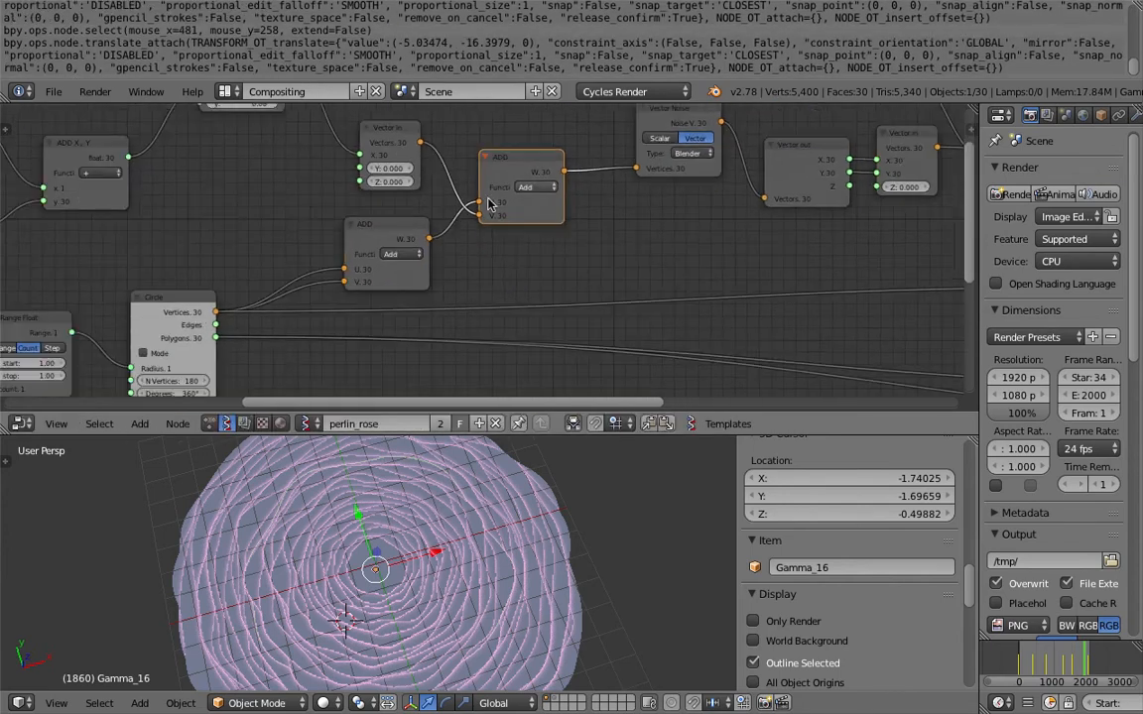
Shift the reference ADD nodes apart to examine how the circle's vertices feed both inputs of the first one.
{"action": "left_click_drag", "start_coordinate": [402, 233], "coordinate": [393, 223]}
{"action": "middle_click_drag", "start_coordinate": [415, 223], "coordinate": [574, 177]}
{"action": "left_click_drag", "start_coordinate": [335, 285], "coordinate": [321, 336]}
{"action": "middle_click_drag", "start_coordinate": [587, 139], "coordinate": [568, 180]}
{"action": "left_click_drag", "start_coordinate": [300, 363], "coordinate": [286, 374]}
{"action": "left_click_drag", "start_coordinate": [527, 215], "coordinate": [528, 264]}
{"action": "middle_click_drag", "start_coordinate": [352, 332], "coordinate": [383, 275]}
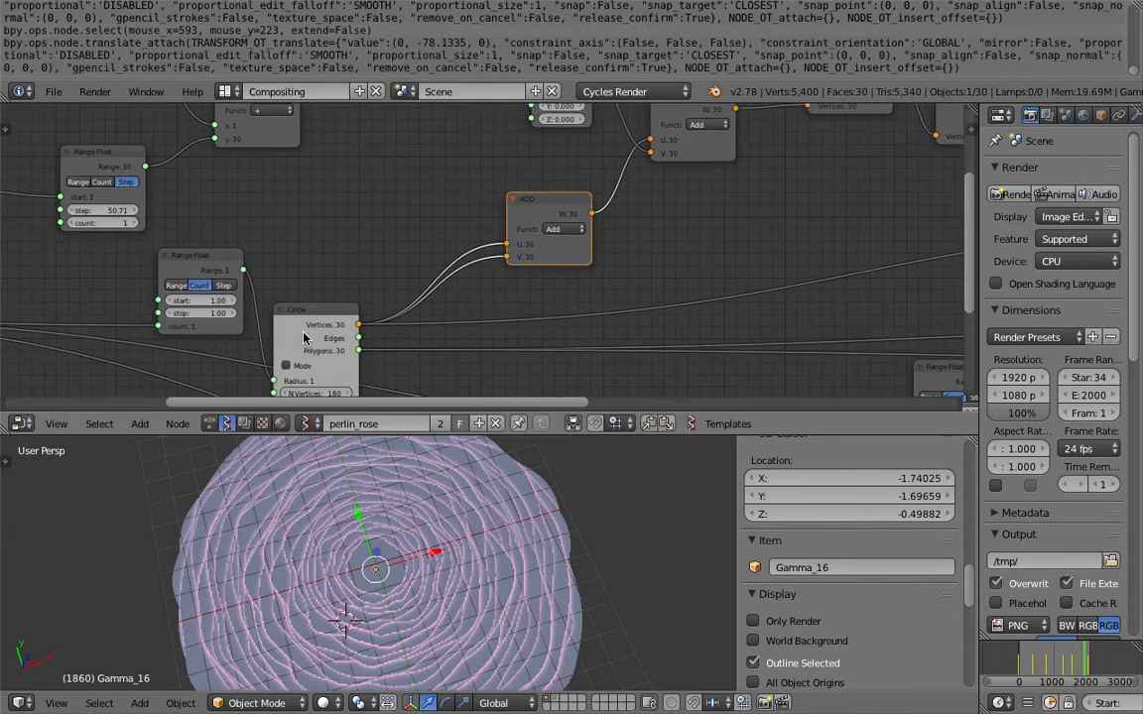
{"action": "left_click", "coordinate": [304, 332]}
{"action": "left_click_drag", "start_coordinate": [533, 216], "coordinate": [511, 223]}
{"action": "middle_click_drag", "start_coordinate": [578, 220], "coordinate": [533, 256]}
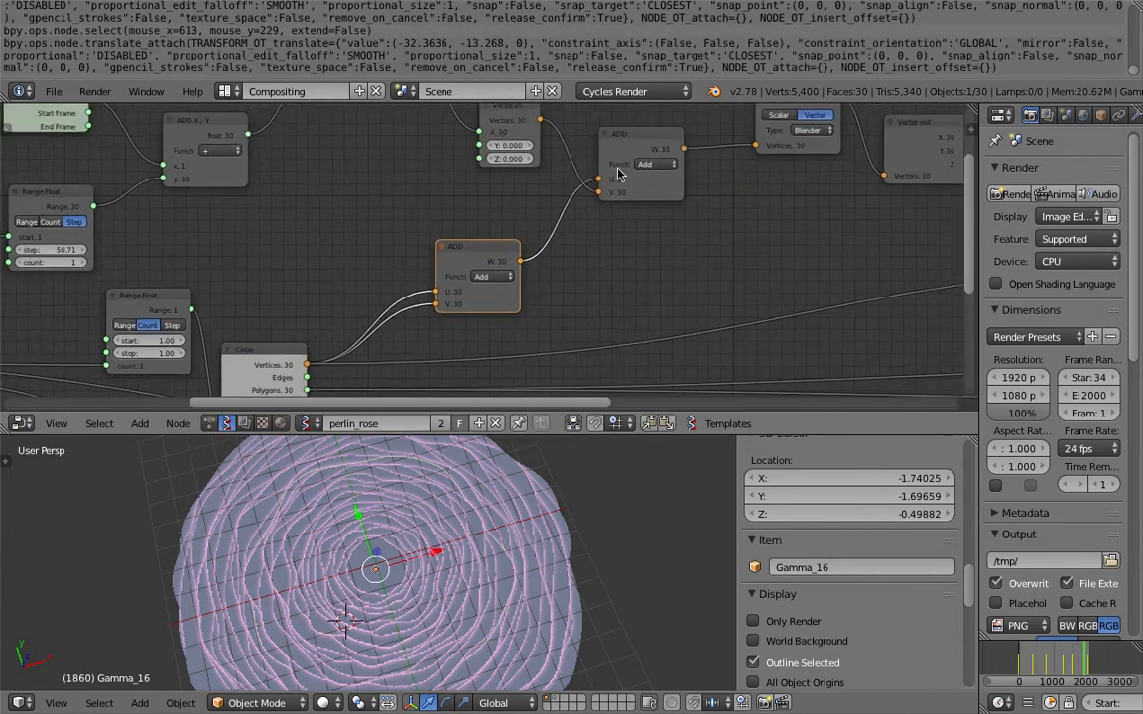
Reopen the working file perlin_rose_makingOf_002.blend from the recent files.
{"action": "left_click", "coordinate": [53, 91]}
{"action": "mouse_move", "coordinate": [104, 148]}
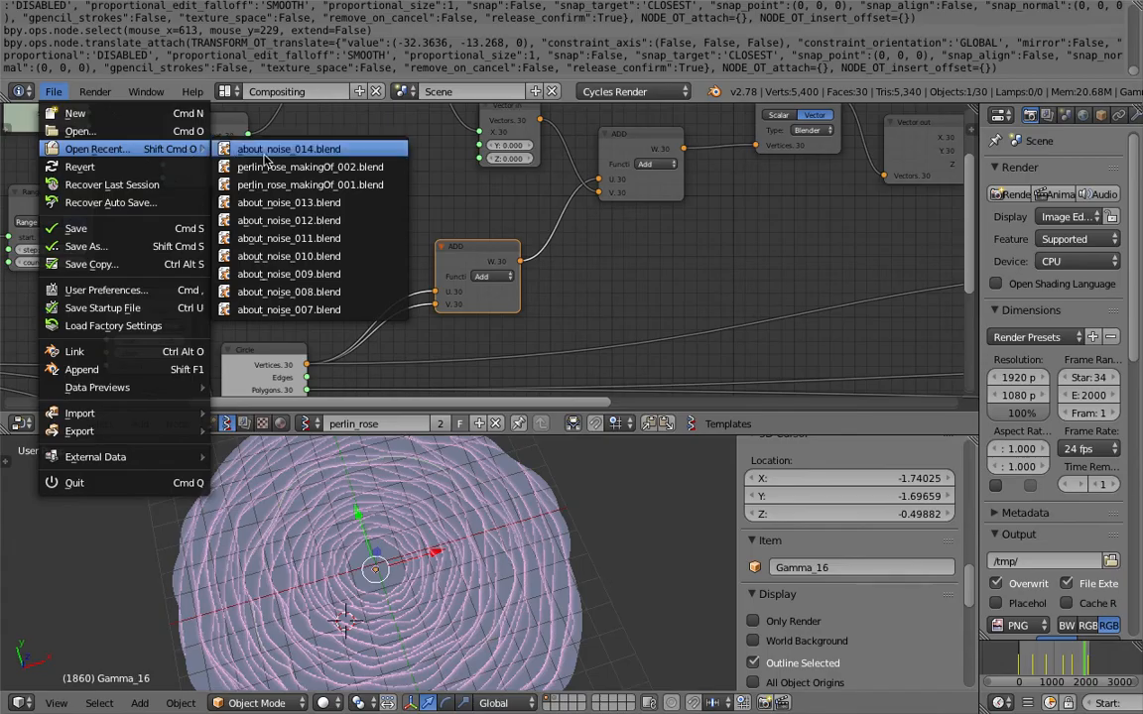
{"action": "left_click", "coordinate": [330, 169]}
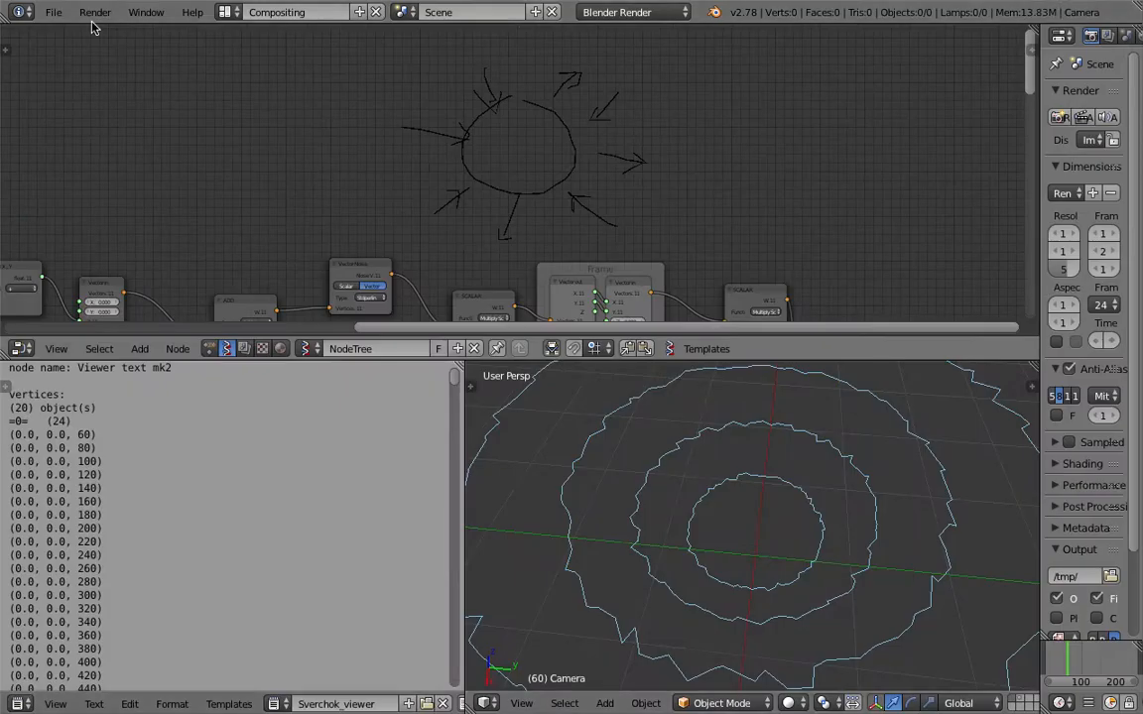
Save the working file as a new copy with its version number incremented.
{"action": "left_click", "coordinate": [52, 12]}
{"action": "left_click", "coordinate": [131, 169]}
{"action": "left_click", "coordinate": [1013, 80]}
{"action": "left_click", "coordinate": [1036, 58]}
Add a vector math node above the noise chain and set its function to Add.
{"action": "scroll", "coordinate": [438, 225], "scroll_direction": "down", "scroll_amount": 4}
{"action": "scroll", "coordinate": [427, 179], "scroll_direction": "left", "scroll_amount": 7}
{"action": "left_click_drag", "start_coordinate": [329, 209], "coordinate": [366, 175]}
{"action": "middle_click_drag", "start_coordinate": [530, 86], "coordinate": [482, 191]}
{"action": "scroll", "coordinate": [485, 164], "scroll_direction": "up", "scroll_amount": 2}
{"action": "key", "text": "shift+a"}
{"action": "left_click", "coordinate": [485, 120]}
{"action": "type", "text": "vec"}
{"action": "left_click", "coordinate": [517, 202]}
{"action": "middle_click", "coordinate": [472, 134]}
{"action": "left_click", "coordinate": [469, 107]}
{"action": "left_click", "coordinate": [563, 134]}
{"action": "left_click", "coordinate": [561, 170]}
Feed the circle's vertices into both inputs of the new Add node and its output into the Add before Vector Noise.
{"action": "middle_click_drag", "start_coordinate": [522, 189], "coordinate": [540, 125]}
{"action": "mouse_move", "coordinate": [334, 245]}
{"action": "left_mouse_down"}
{"action": "mouse_move", "coordinate": [533, 84]}
{"action": "mouse_move", "coordinate": [337, 244]}
{"action": "left_mouse_up"}
{"action": "left_click_drag", "start_coordinate": [606, 56], "coordinate": [560, 206]}
{"action": "middle_click_drag", "start_coordinate": [801, 462], "coordinate": [829, 544]}
{"action": "scroll", "coordinate": [581, 252], "scroll_direction": "up", "scroll_amount": 2}
Rearrange the frame-driven math nodes, Vector in and the new Add node so the links into the noise are readable.
{"action": "left_click_drag", "start_coordinate": [404, 141], "coordinate": [382, 91]}
{"action": "left_click_drag", "start_coordinate": [303, 121], "coordinate": [307, 99]}
{"action": "middle_click_drag", "start_coordinate": [307, 99], "coordinate": [363, 96]}
{"action": "left_click_drag", "start_coordinate": [248, 148], "coordinate": [365, 208]}
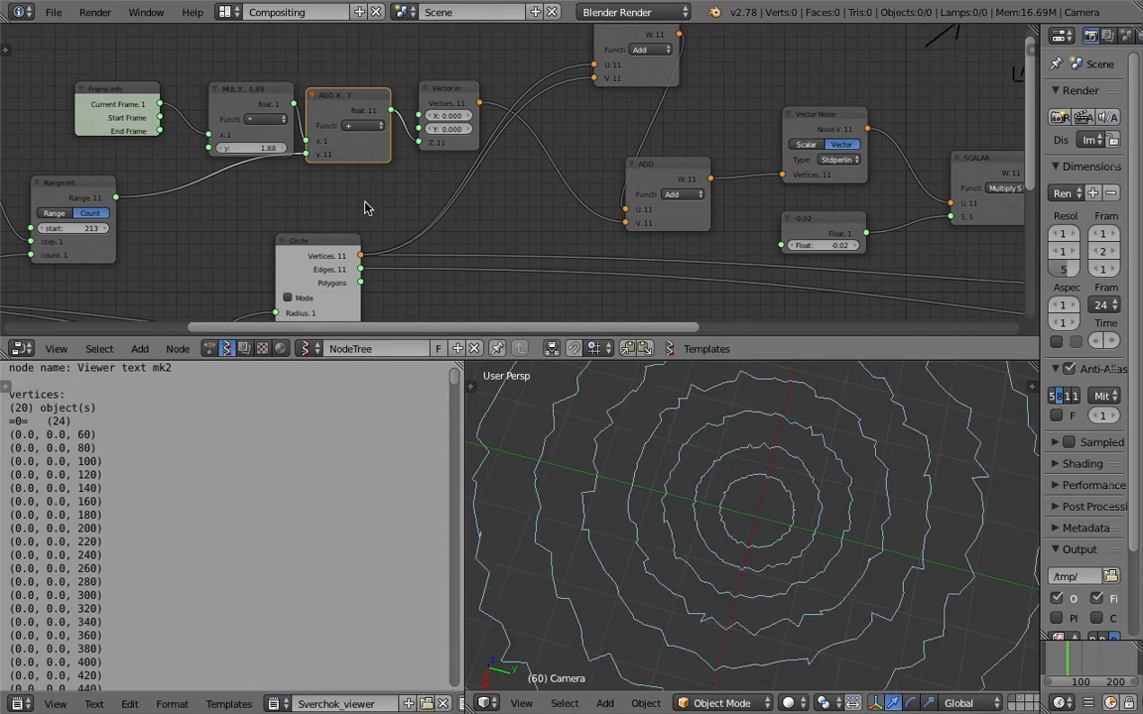
{"action": "middle_click_drag", "start_coordinate": [365, 202], "coordinate": [369, 167]}
{"action": "scroll", "coordinate": [541, 138], "scroll_direction": "down", "scroll_amount": 1}
{"action": "middle_click_drag", "start_coordinate": [546, 137], "coordinate": [481, 232]}
{"action": "left_click_drag", "start_coordinate": [582, 140], "coordinate": [526, 169]}
{"action": "left_click_drag", "start_coordinate": [603, 230], "coordinate": [628, 188]}
{"action": "left_click_drag", "start_coordinate": [505, 124], "coordinate": [501, 100]}
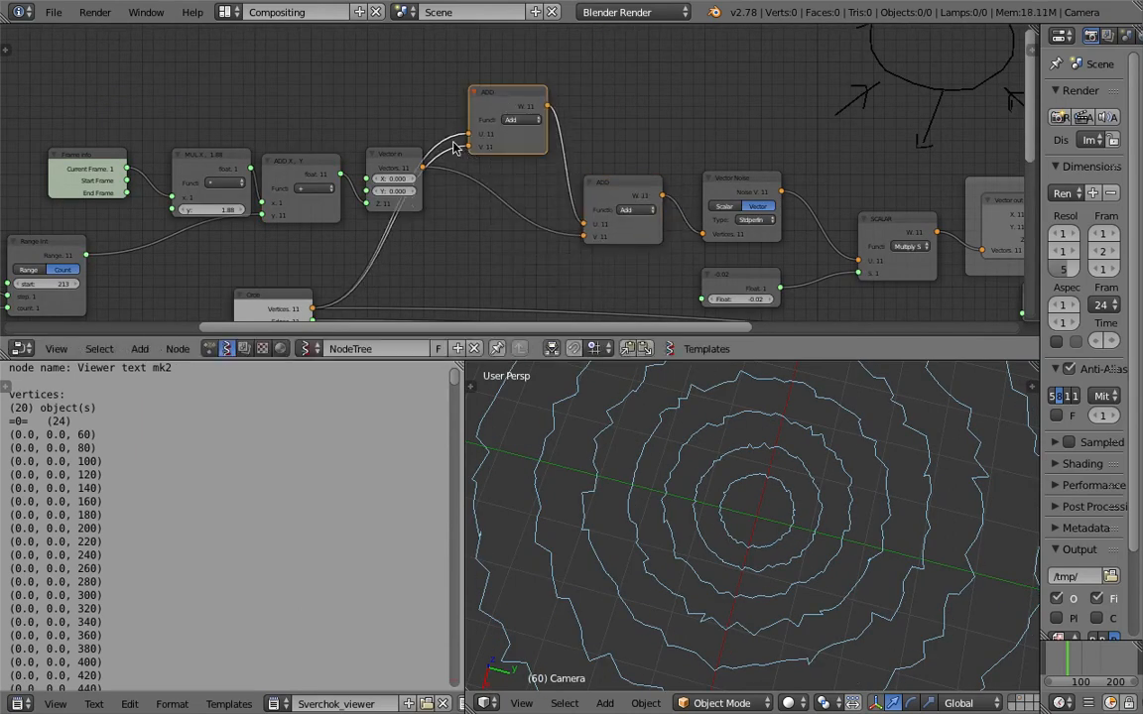
Try the Newperlin and Voronoi_F4 noise types on the Vector Noise node, ending on Newperlin.
{"action": "middle_click_drag", "start_coordinate": [672, 196], "coordinate": [460, 164]}
{"action": "scroll", "coordinate": [486, 167], "scroll_direction": "up", "scroll_amount": 1}
{"action": "left_click", "coordinate": [545, 191]}
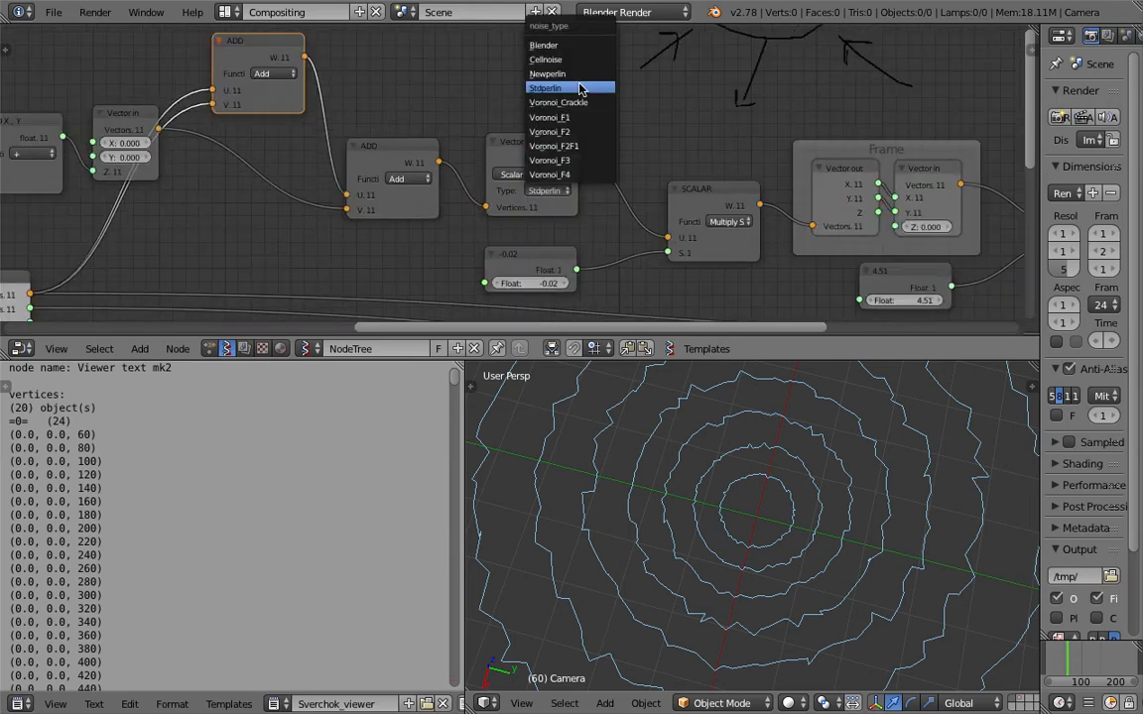
{"action": "left_click", "coordinate": [581, 79]}
{"action": "left_click", "coordinate": [546, 190]}
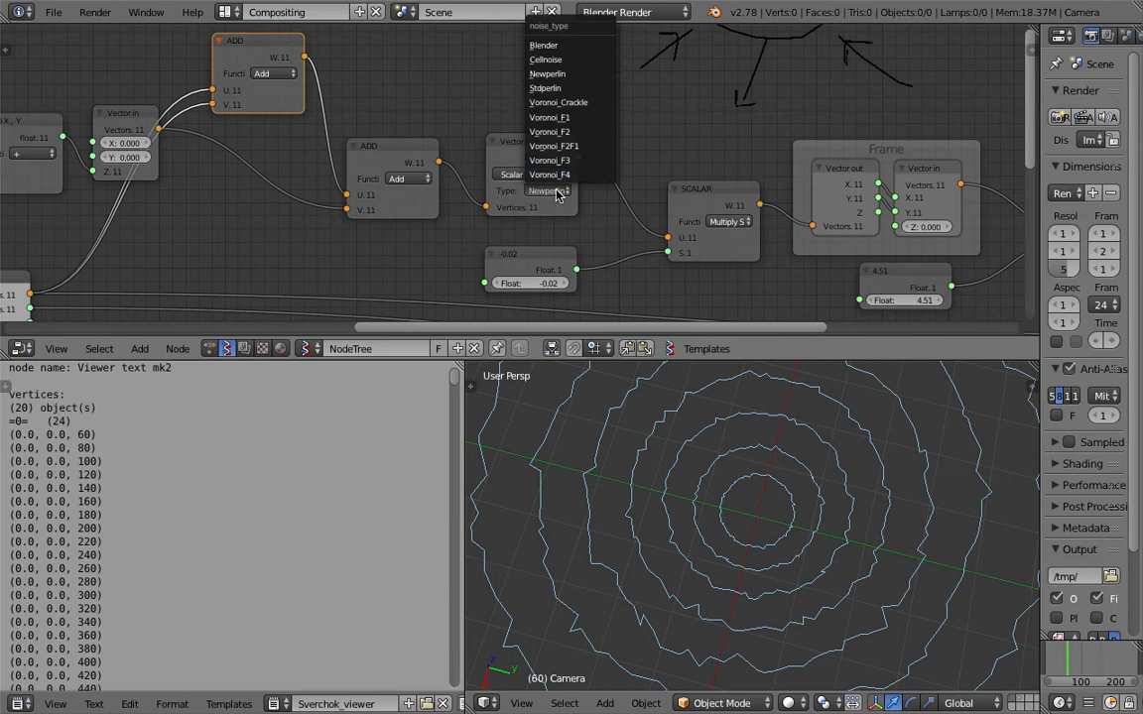
{"action": "left_click", "coordinate": [548, 190]}
{"action": "left_click", "coordinate": [557, 177]}
{"action": "scroll", "coordinate": [561, 201], "scroll_direction": "up", "scroll_amount": 2}
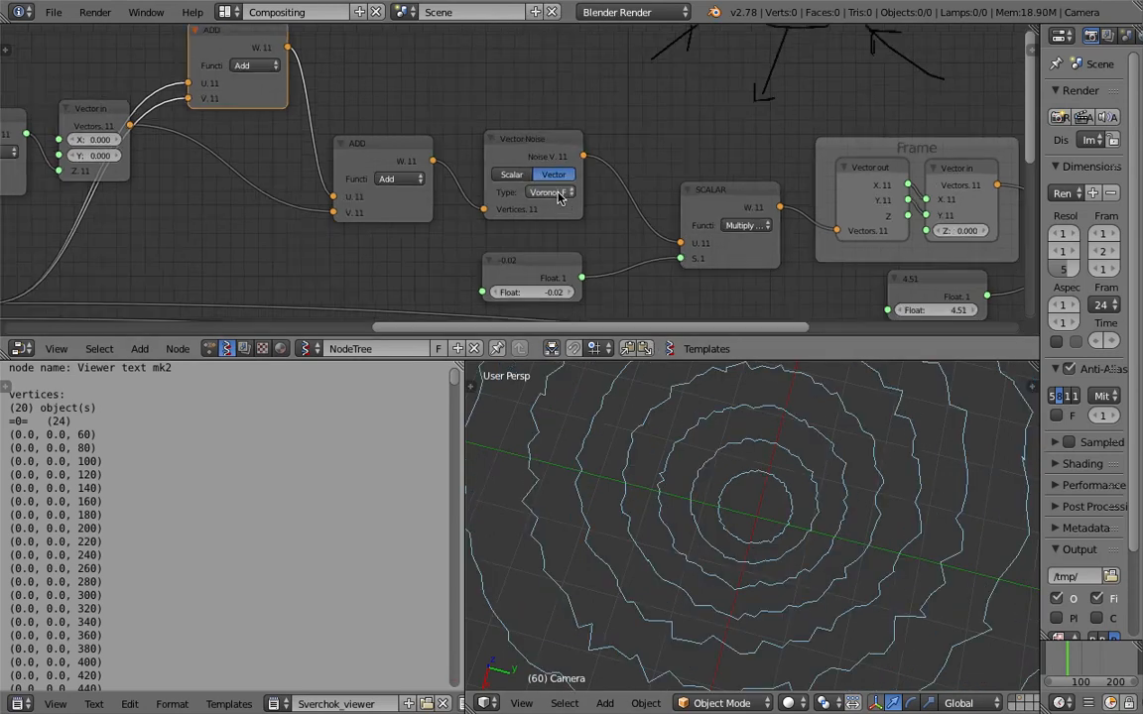
{"action": "left_click", "coordinate": [559, 195]}
{"action": "left_click", "coordinate": [575, 330]}
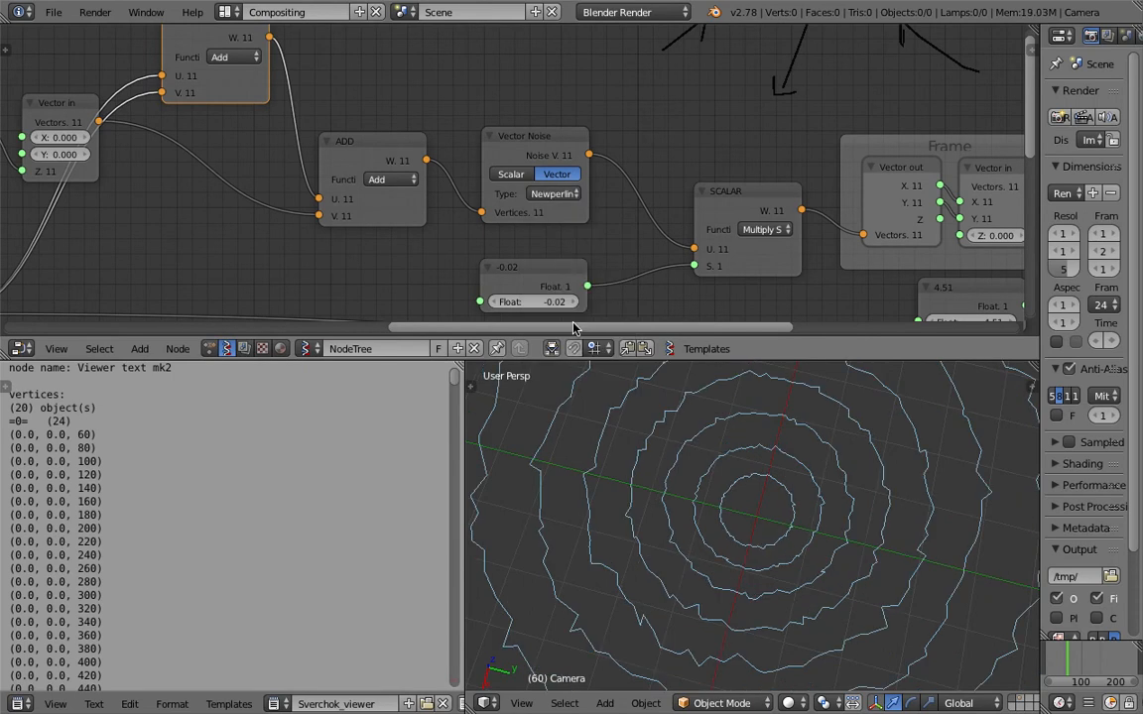
Try the Voronoi noise types on the Vector Noise node, ending on Voronoi_Crackle, and examine all rings.
{"action": "scroll", "coordinate": [557, 198], "scroll_direction": "down", "scroll_amount": 5, "text": "ctrl"}
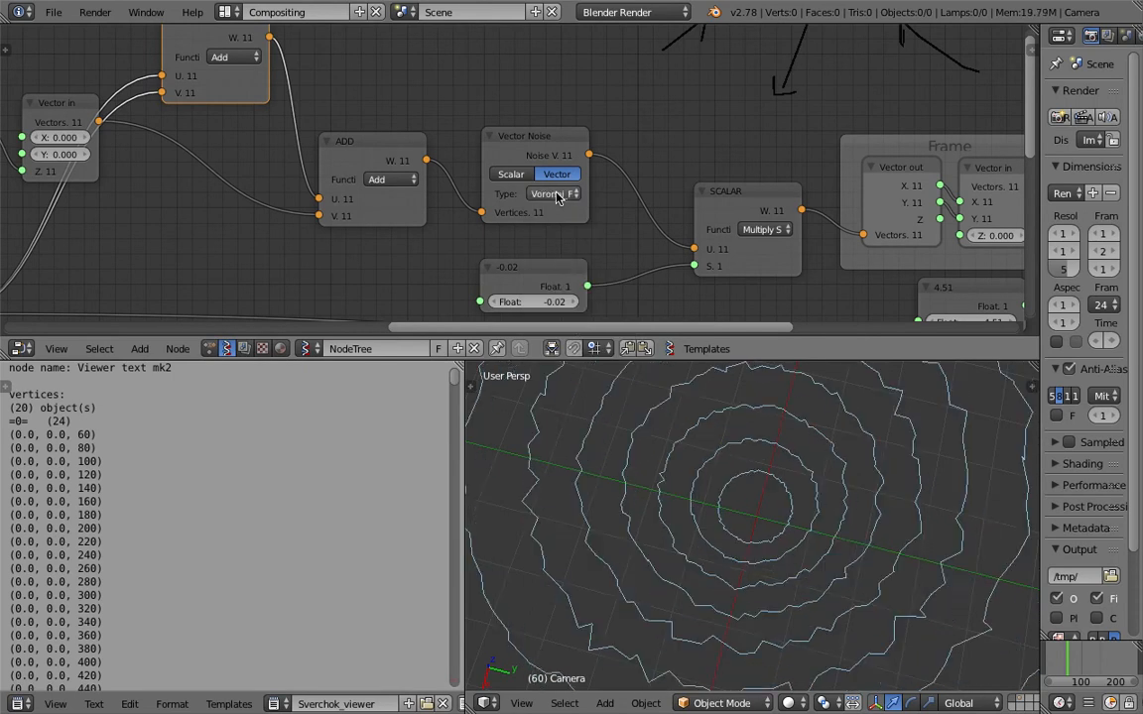
{"action": "scroll", "coordinate": [558, 198], "scroll_direction": "down", "scroll_amount": 4, "text": "ctrl"}
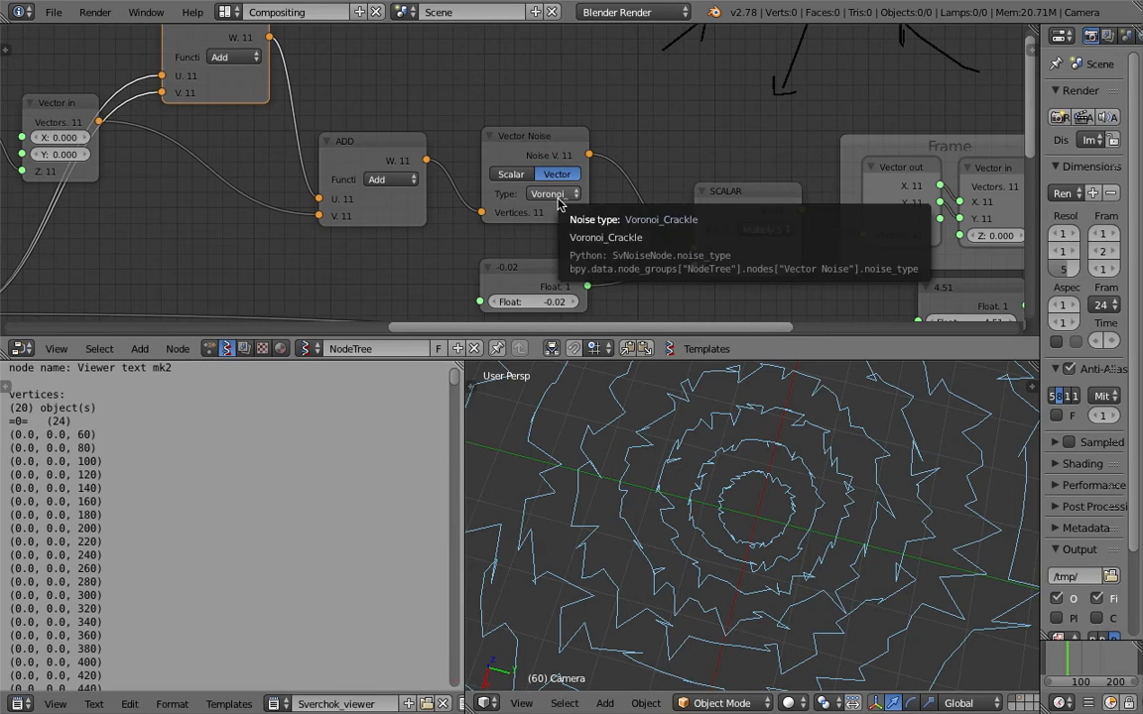
{"action": "scroll", "coordinate": [694, 477], "scroll_direction": "down", "scroll_amount": 5}
{"action": "key", "text": "ctrl+s"}
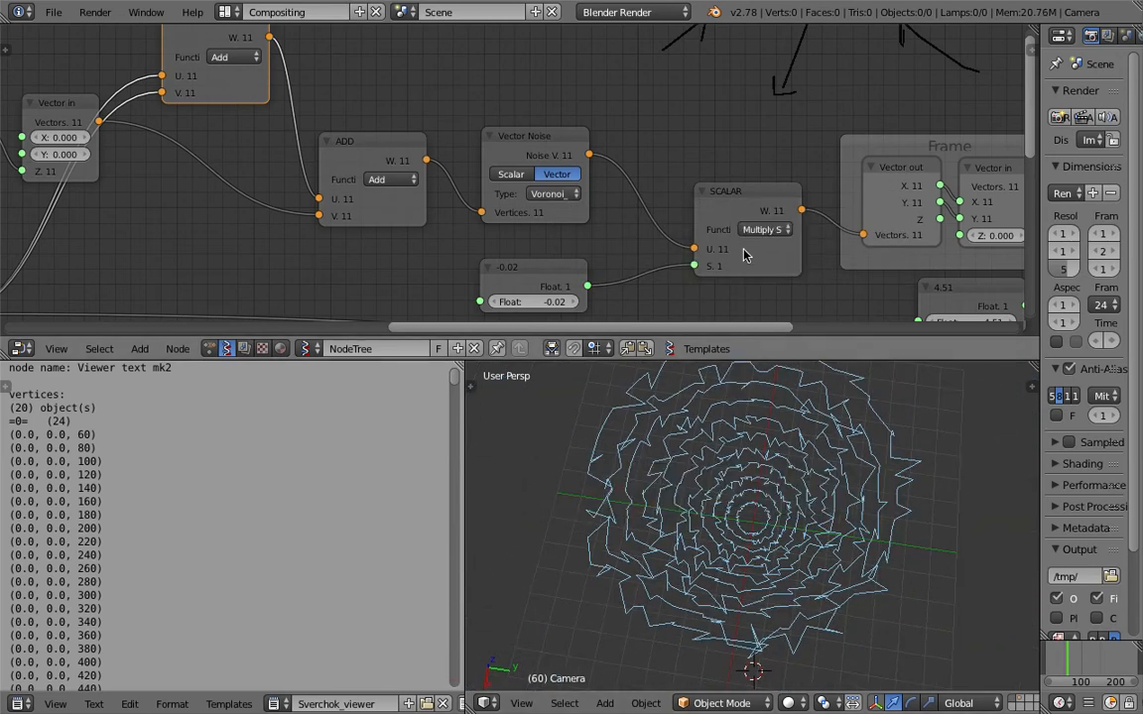
Set the float multiplying the noise vectors to 0.07 and change the noise type to Stdperlin.
{"action": "scroll", "coordinate": [557, 241], "scroll_direction": "down", "scroll_amount": 2, "text": "shift"}
{"action": "left_click_drag", "start_coordinate": [531, 256], "coordinate": [543, 256]}
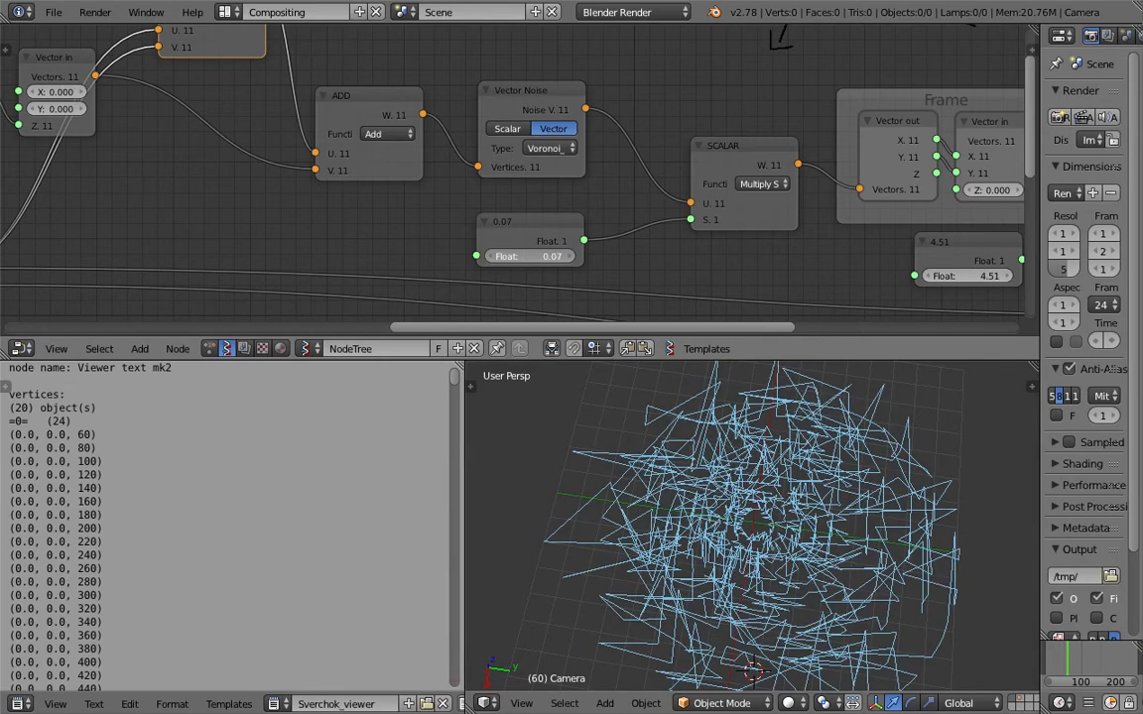
{"action": "left_click", "coordinate": [550, 148]}
{"action": "left_click", "coordinate": [569, 252]}
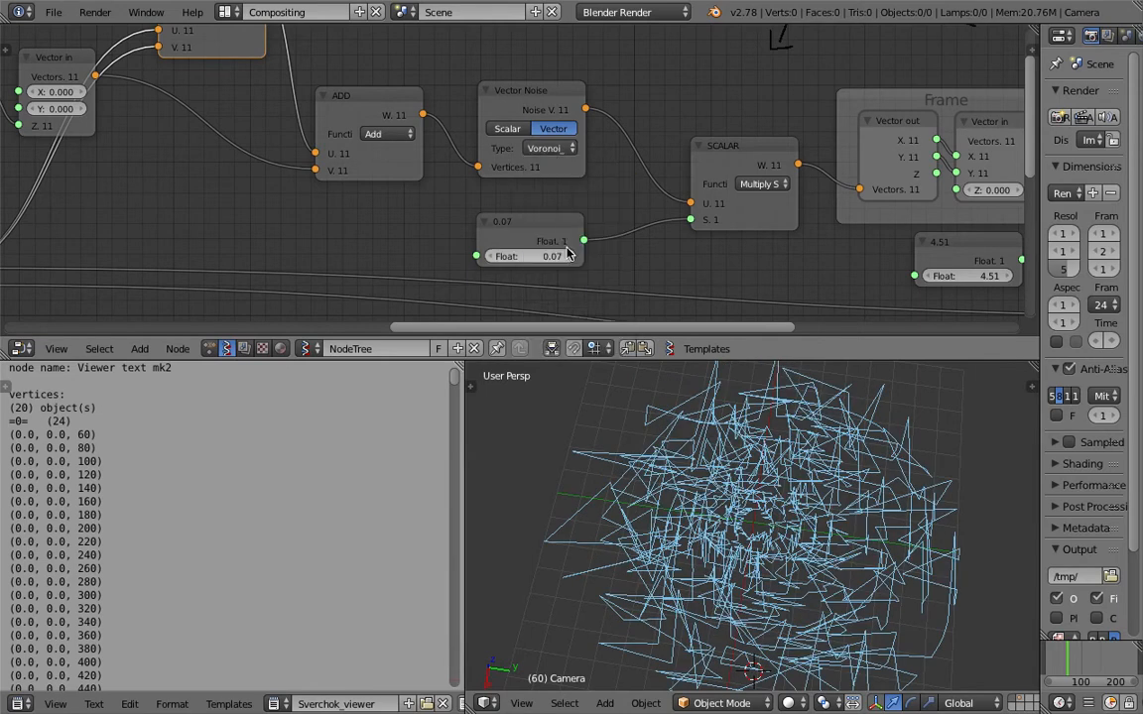
{"action": "left_click", "coordinate": [550, 147]}
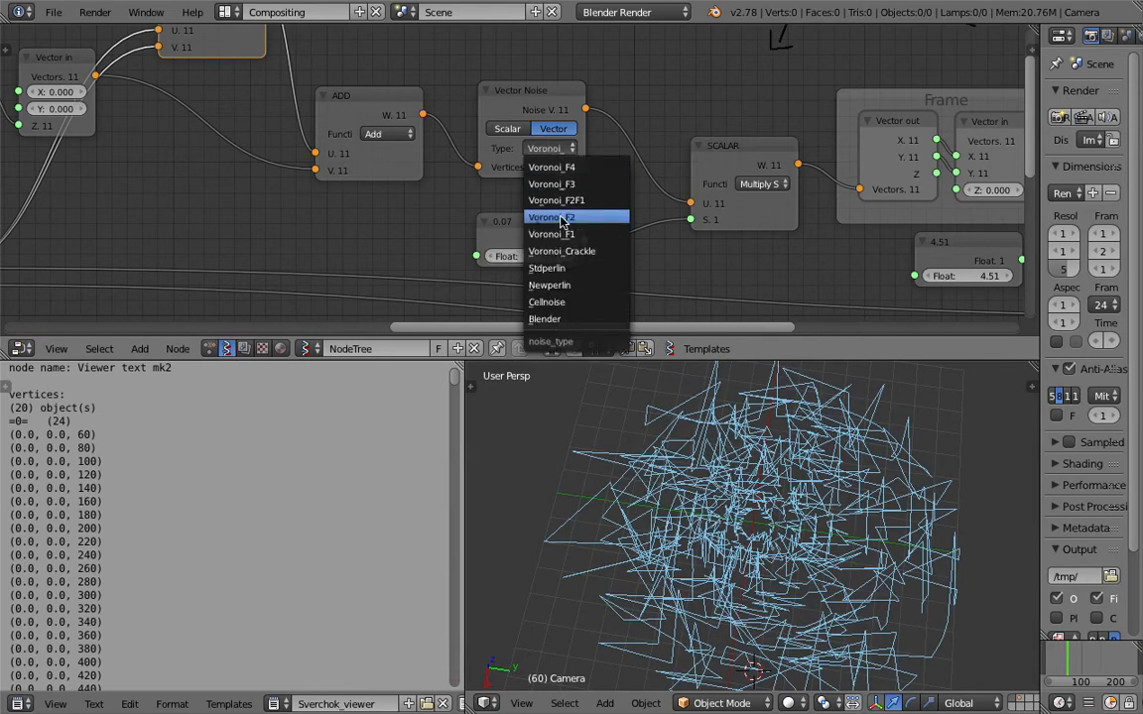
{"action": "left_click", "coordinate": [564, 275]}
Move the framed Vector in node aside, set the second scalar's multiplier float to 0.49, and save the file.
{"action": "scroll", "coordinate": [603, 224], "scroll_direction": "right", "scroll_amount": 2, "text": "ctrl"}
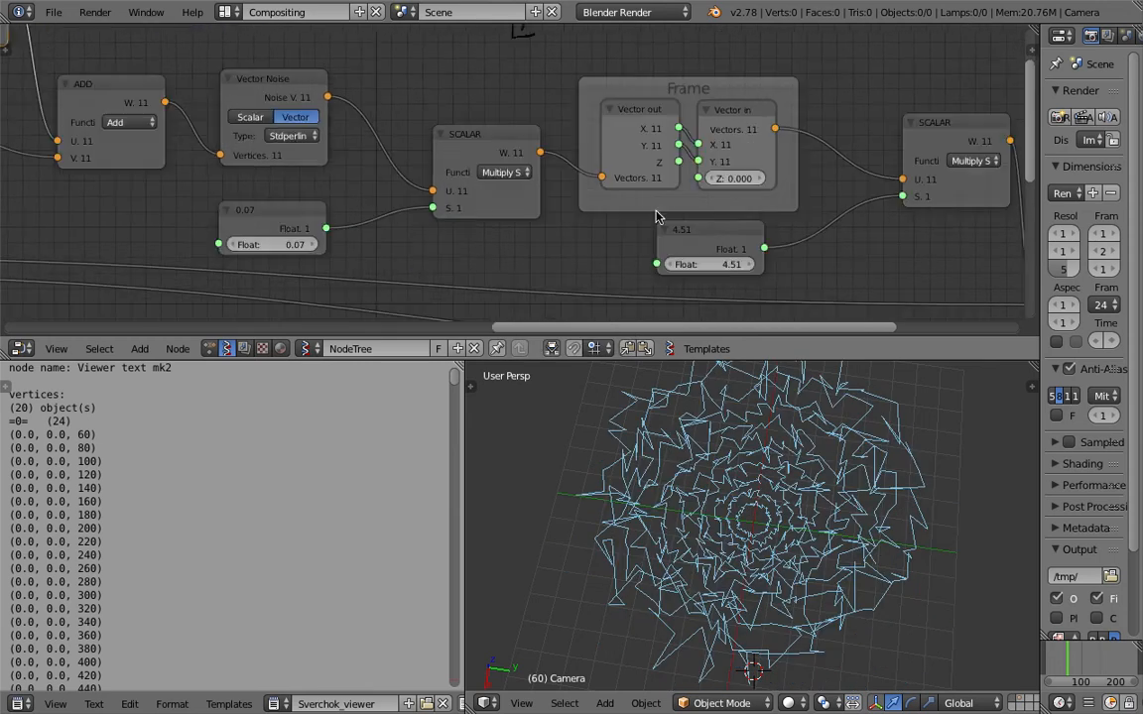
{"action": "left_click_drag", "start_coordinate": [728, 120], "coordinate": [756, 118]}
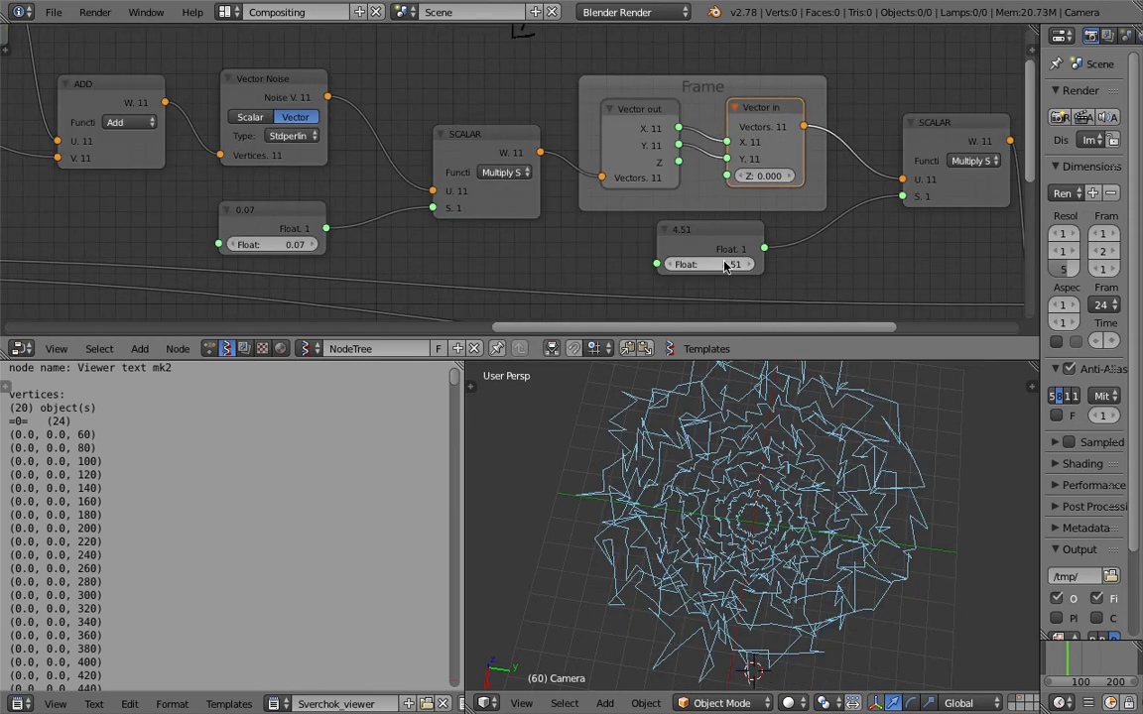
{"action": "left_click_drag", "start_coordinate": [710, 265], "coordinate": [607, 265]}
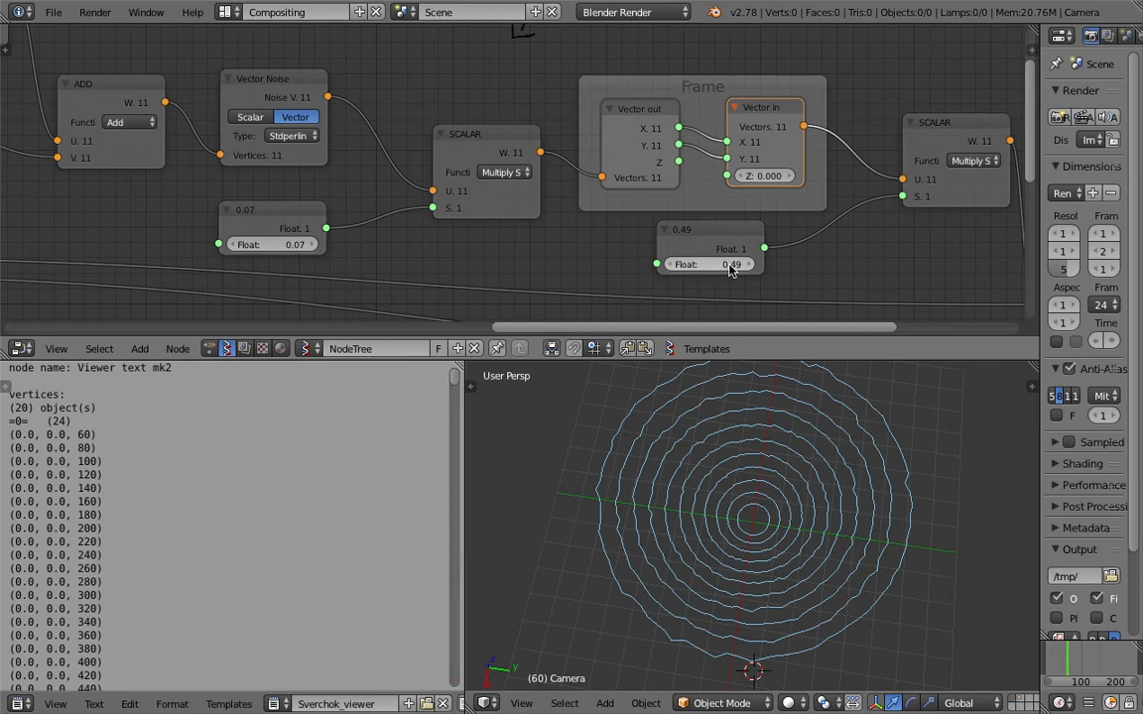
{"action": "scroll", "coordinate": [732, 268], "scroll_direction": "down", "scroll_amount": 1}
{"action": "middle_click_drag", "start_coordinate": [736, 244], "coordinate": [572, 215]}
{"action": "key", "text": "ctrl+s"}
{"action": "left_click", "coordinate": [758, 204]}
Adjust the spacing between the final ADD node and the Viewer Draw node and save the file.
{"action": "middle_click_drag", "start_coordinate": [861, 214], "coordinate": [697, 196]}
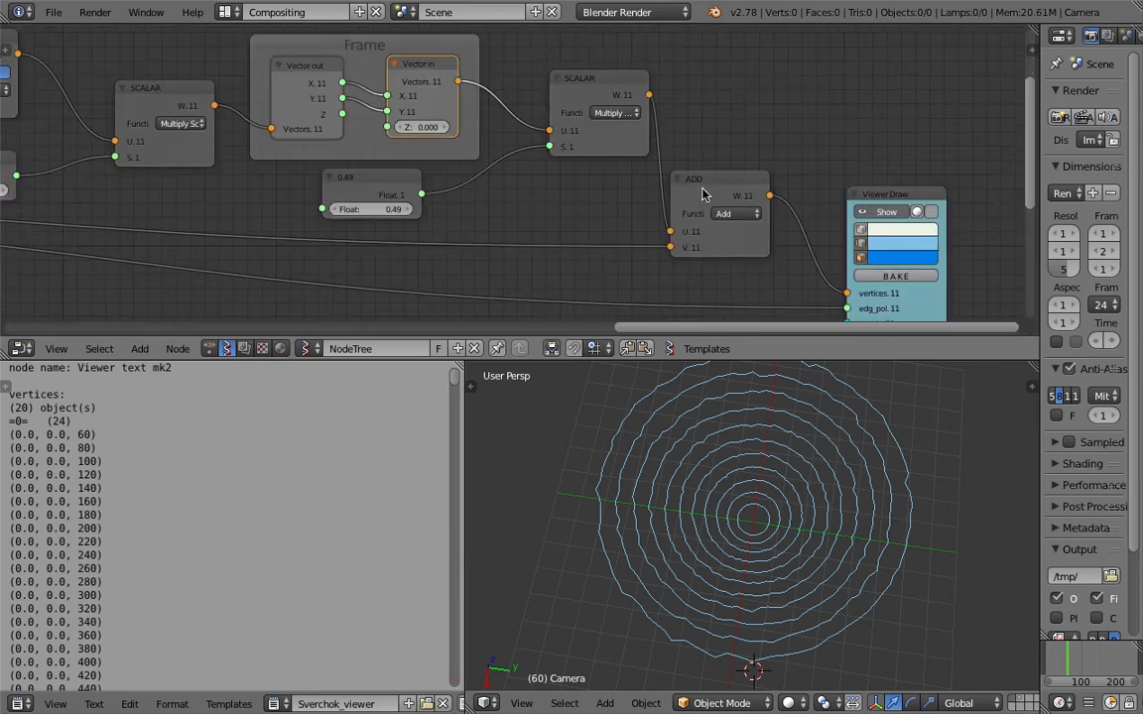
{"action": "left_click", "coordinate": [697, 195]}
{"action": "scroll", "coordinate": [819, 230], "scroll_direction": "down", "scroll_amount": 1}
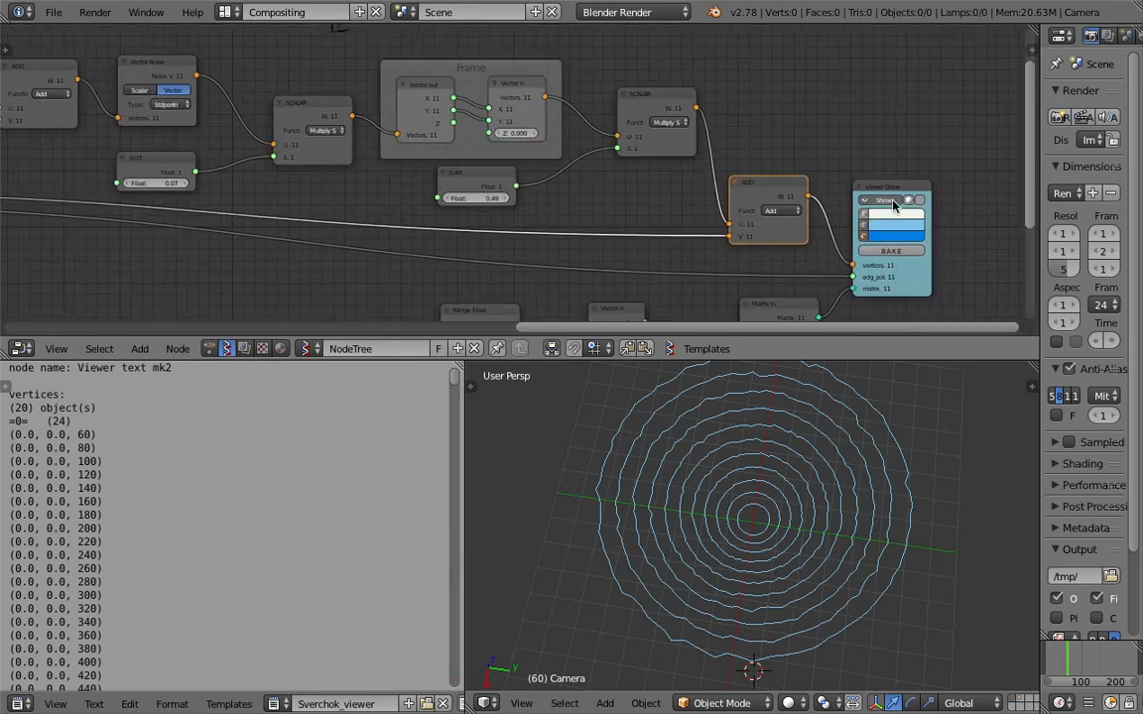
{"action": "left_click_drag", "start_coordinate": [897, 190], "coordinate": [928, 192]}
{"action": "key", "text": "ctrl+s"}
{"action": "left_click", "coordinate": [849, 247]}
Line up the second scalar multiply, its 0.49 float and the final ADD node after the frame.
{"action": "mouse_move", "coordinate": [643, 141]}
{"action": "middle_mouse_down"}
{"action": "mouse_move", "coordinate": [712, 160]}
{"action": "mouse_move", "coordinate": [783, 141]}
{"action": "middle_mouse_up"}
{"action": "left_click", "coordinate": [713, 125]}
{"action": "left_click_drag", "start_coordinate": [837, 146], "coordinate": [843, 148]}
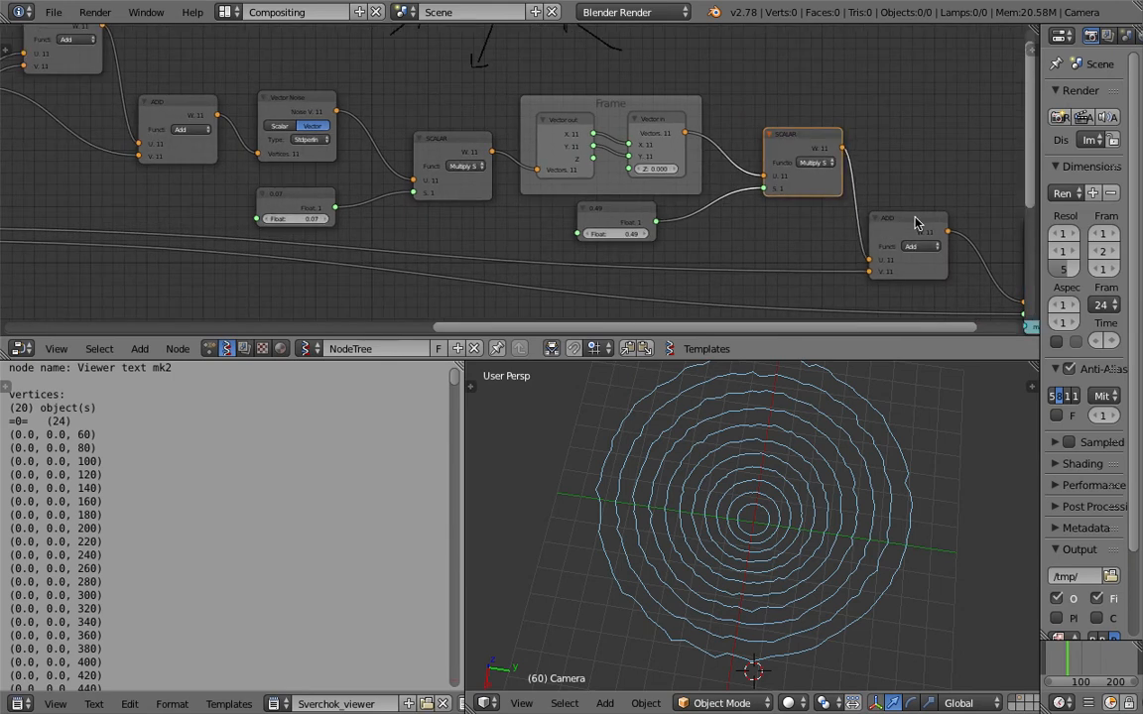
{"action": "left_click_drag", "start_coordinate": [622, 209], "coordinate": [751, 201]}
{"action": "left_click_drag", "start_coordinate": [792, 145], "coordinate": [799, 137]}
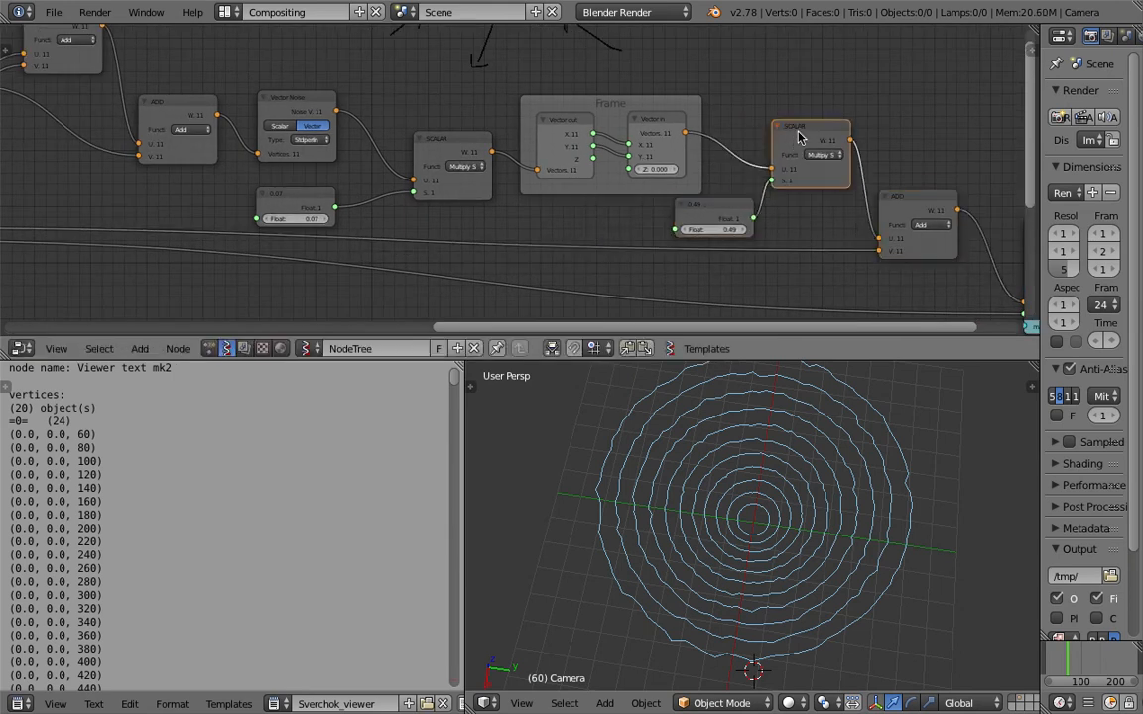
Reposition the first scalar multiply node and set its noise multiplier float to 0.22.
{"action": "middle_click_drag", "start_coordinate": [537, 137], "coordinate": [558, 154]}
{"action": "middle_click_drag", "start_coordinate": [434, 206], "coordinate": [482, 213]}
{"action": "left_click_drag", "start_coordinate": [516, 177], "coordinate": [505, 171]}
{"action": "middle_click_drag", "start_coordinate": [470, 182], "coordinate": [480, 187]}
{"action": "left_click_drag", "start_coordinate": [382, 254], "coordinate": [396, 255]}
{"action": "mouse_move", "coordinate": [395, 249]}
{"action": "left_mouse_down"}
{"action": "mouse_move", "coordinate": [427, 249]}
{"action": "mouse_move", "coordinate": [411, 249]}
{"action": "left_mouse_up"}
{"action": "middle_click_drag", "start_coordinate": [404, 247], "coordinate": [413, 251]}
Place the circle-doubling ADD node beside the circle and the other ADD above it, and save the file.
{"action": "left_click_drag", "start_coordinate": [282, 132], "coordinate": [322, 198]}
{"action": "left_click_drag", "start_coordinate": [477, 142], "coordinate": [500, 89]}
{"action": "key", "text": "ctrl+s"}
{"action": "left_click", "coordinate": [499, 102]}
{"action": "left_click_drag", "start_coordinate": [343, 208], "coordinate": [330, 206]}
{"action": "left_click", "coordinate": [613, 143]}
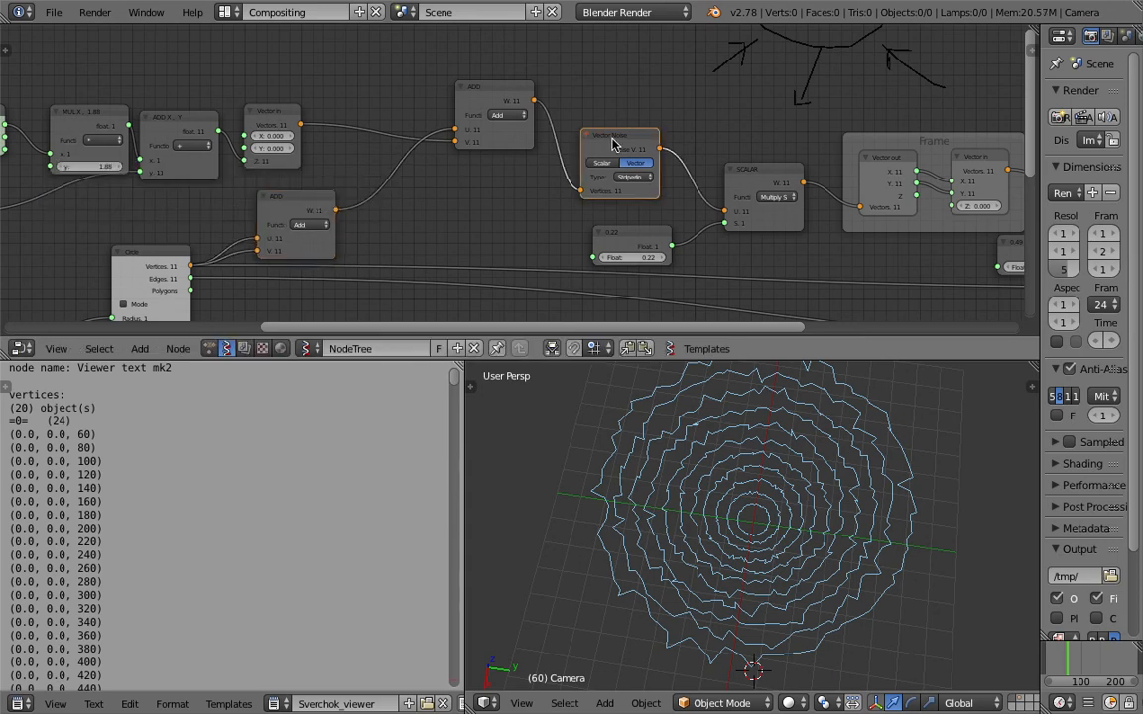
Group the second ADD, Vector Noise, first scalar multiply and 0.22 float nodes closer to the frame and save the file.
{"action": "left_click_drag", "start_coordinate": [497, 100], "coordinate": [514, 87]}
{"action": "left_click_drag", "start_coordinate": [624, 136], "coordinate": [686, 111]}
{"action": "left_click_drag", "start_coordinate": [518, 77], "coordinate": [559, 76]}
{"action": "left_click_drag", "start_coordinate": [758, 176], "coordinate": [788, 148]}
{"action": "left_click_drag", "start_coordinate": [558, 82], "coordinate": [575, 111]}
{"action": "left_click_drag", "start_coordinate": [636, 212], "coordinate": [680, 206]}
{"action": "left_click", "coordinate": [656, 199]}
{"action": "key", "text": "ctrl+s"}
{"action": "left_click", "coordinate": [681, 207]}
{"action": "middle_click_drag", "start_coordinate": [718, 185], "coordinate": [646, 192]}
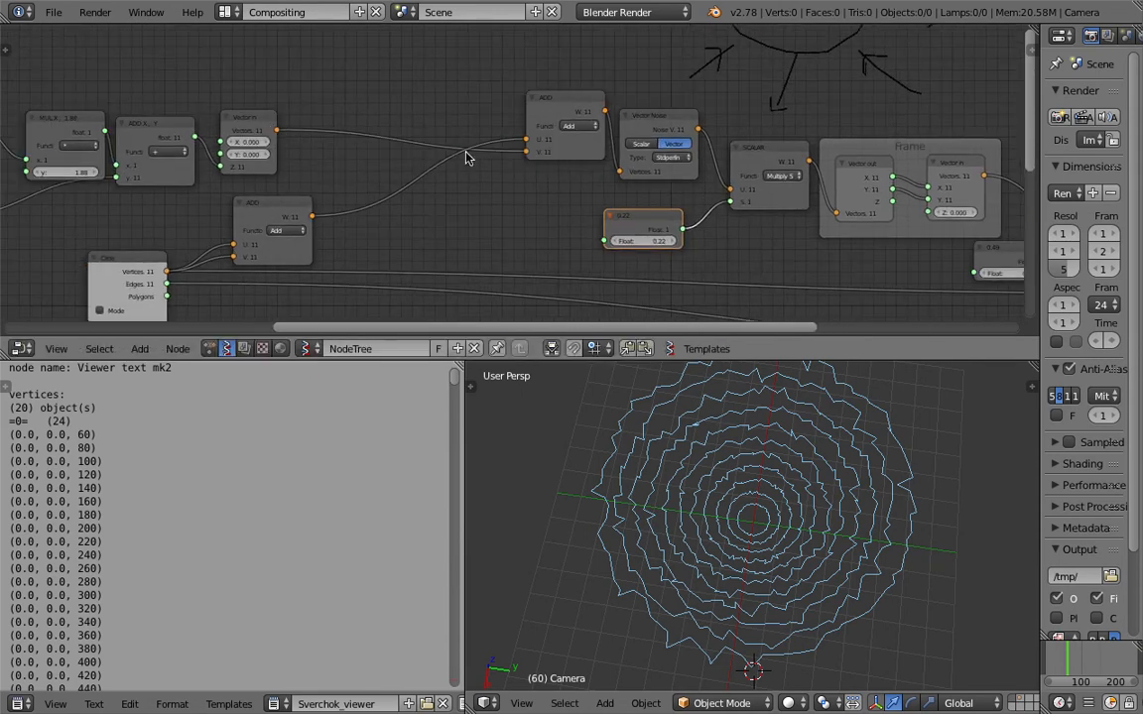
Move the vector ADD back and insert a copy of the scalar multiply and its 0.22 float between it and Vector Noise.
{"action": "left_click_drag", "start_coordinate": [582, 106], "coordinate": [443, 103]}
{"action": "left_click", "coordinate": [753, 156]}
{"action": "key", "text": "shift+d"}
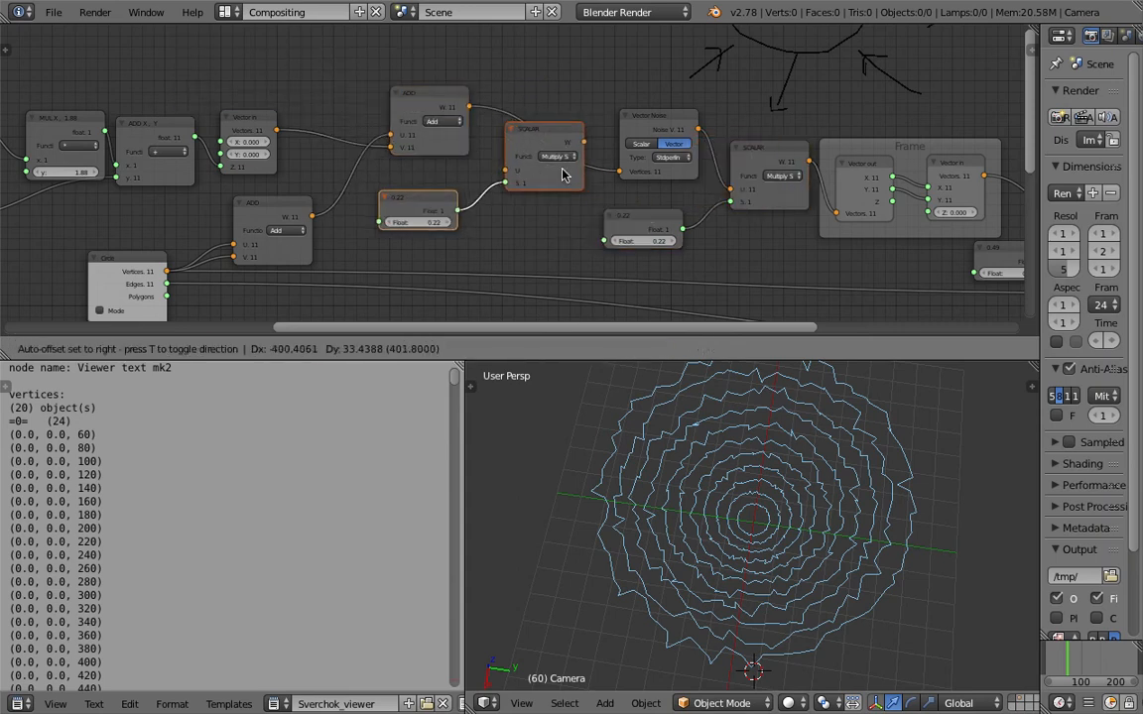
{"action": "left_click", "coordinate": [580, 176]}
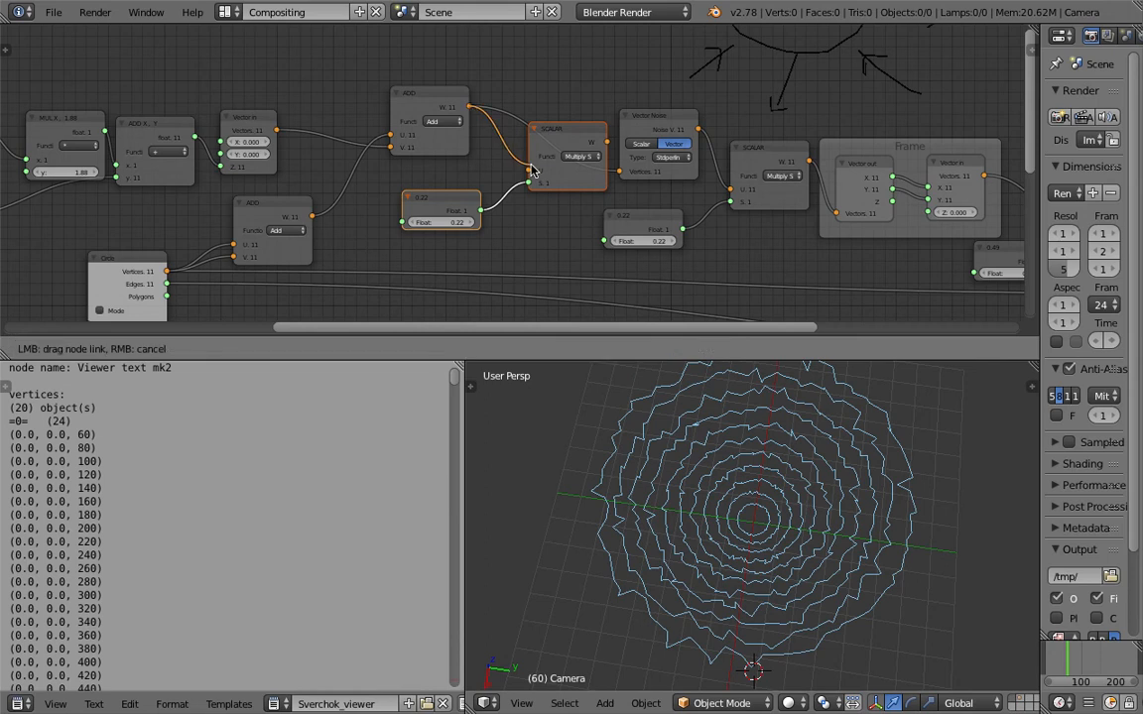
{"action": "key", "text": "ctrl+s"}
{"action": "left_click", "coordinate": [618, 178]}
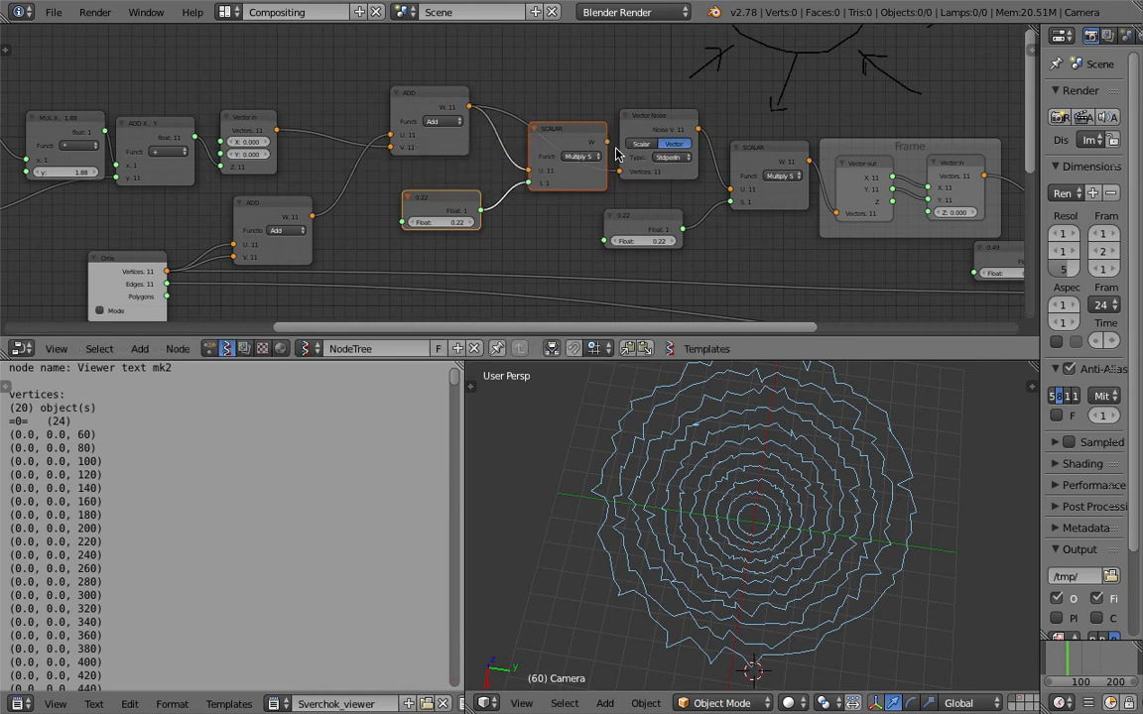
Set the float scaling the noise input to 0.70 and the float scaling the noise output to 0.10.
{"action": "left_click_drag", "start_coordinate": [456, 225], "coordinate": [405, 222]}
{"action": "key", "text": "Return"}
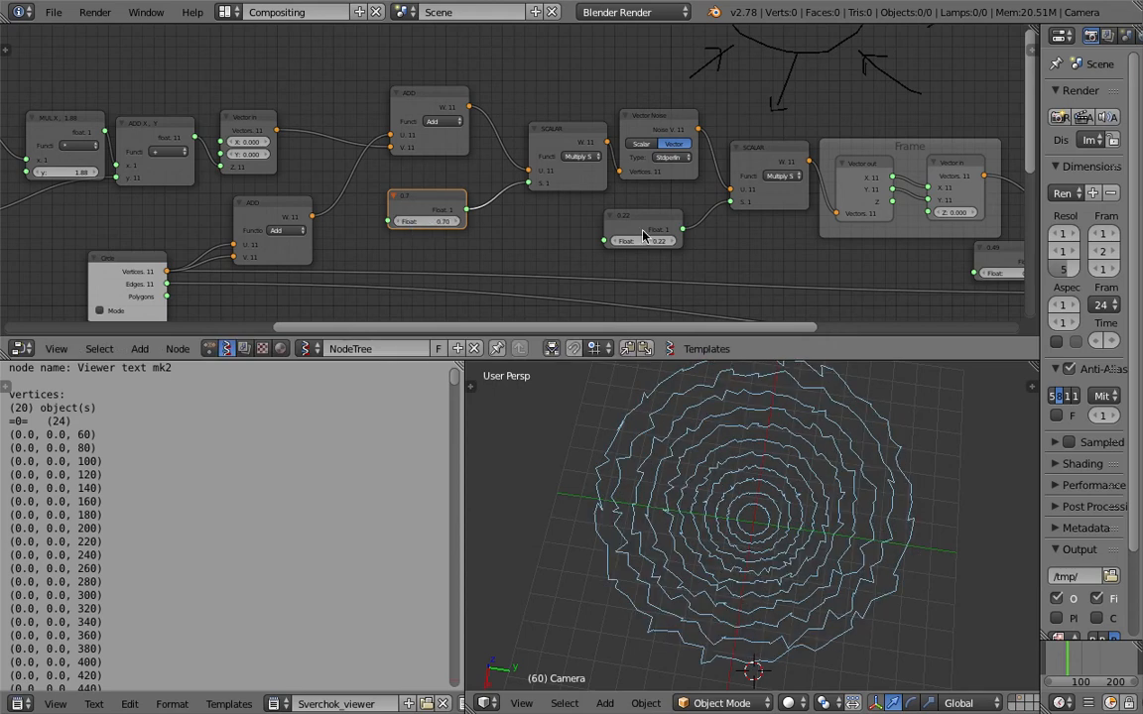
{"action": "left_click_drag", "start_coordinate": [643, 241], "coordinate": [623, 241]}
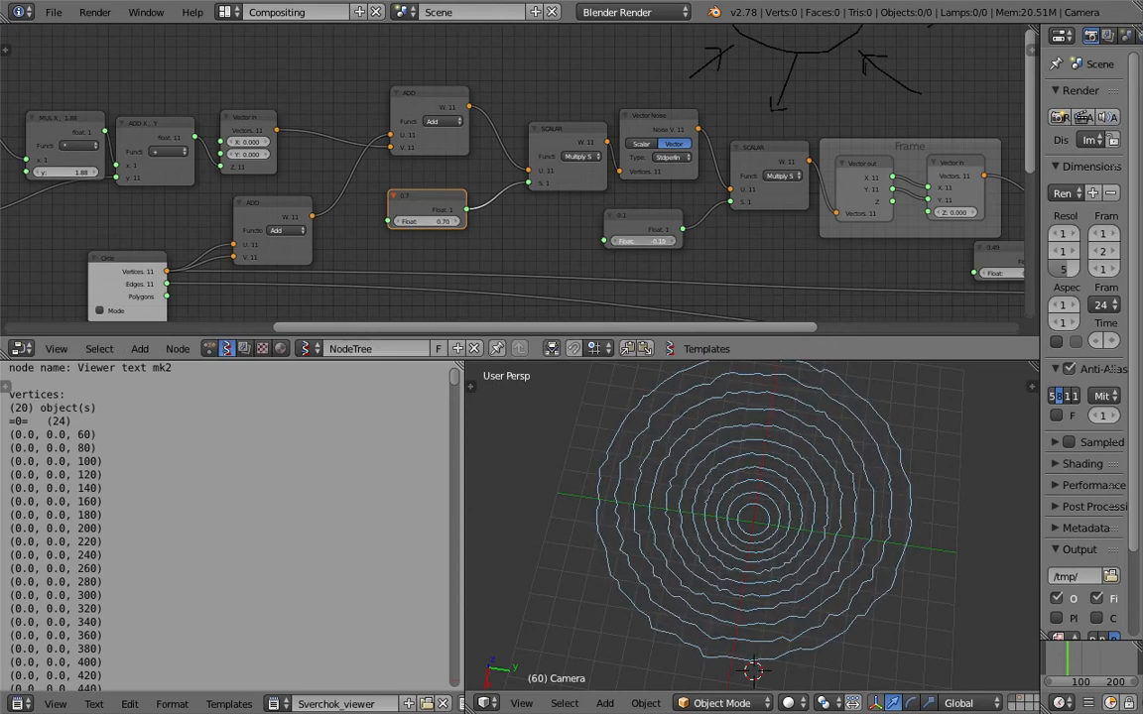
Set the start of the Range Float driving the matrix scale to 2.55 and play the animation.
{"action": "middle_click_drag", "start_coordinate": [804, 244], "coordinate": [638, 169]}
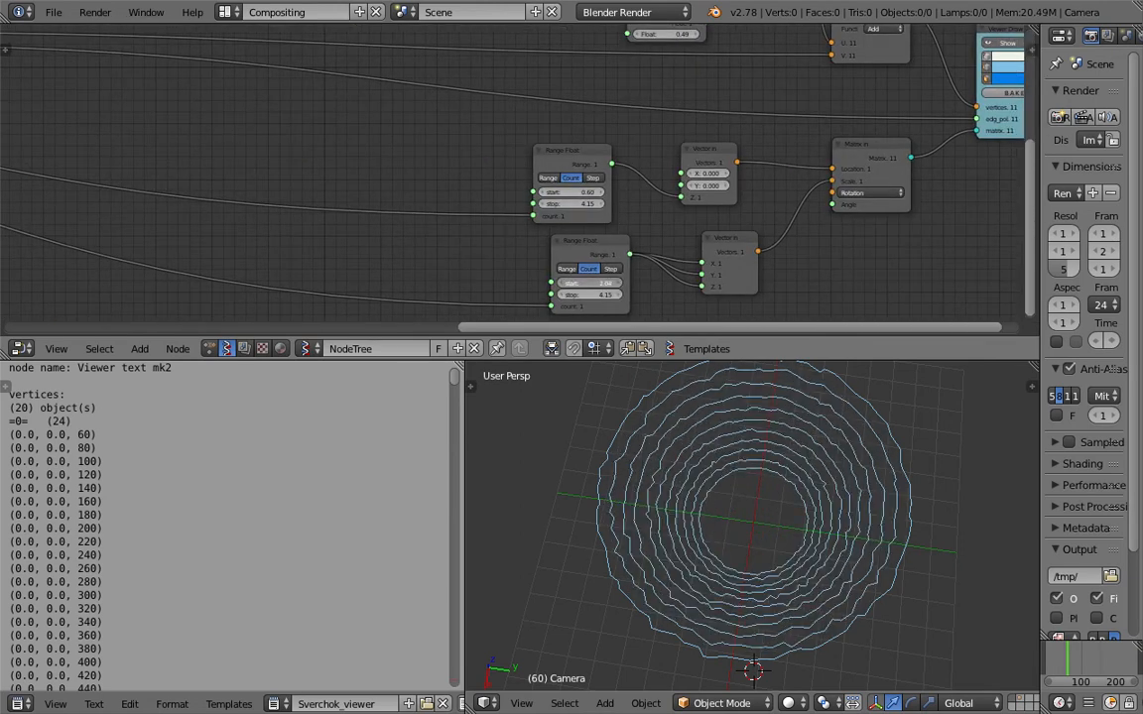
{"action": "middle_click_drag", "start_coordinate": [822, 607], "coordinate": [838, 588]}
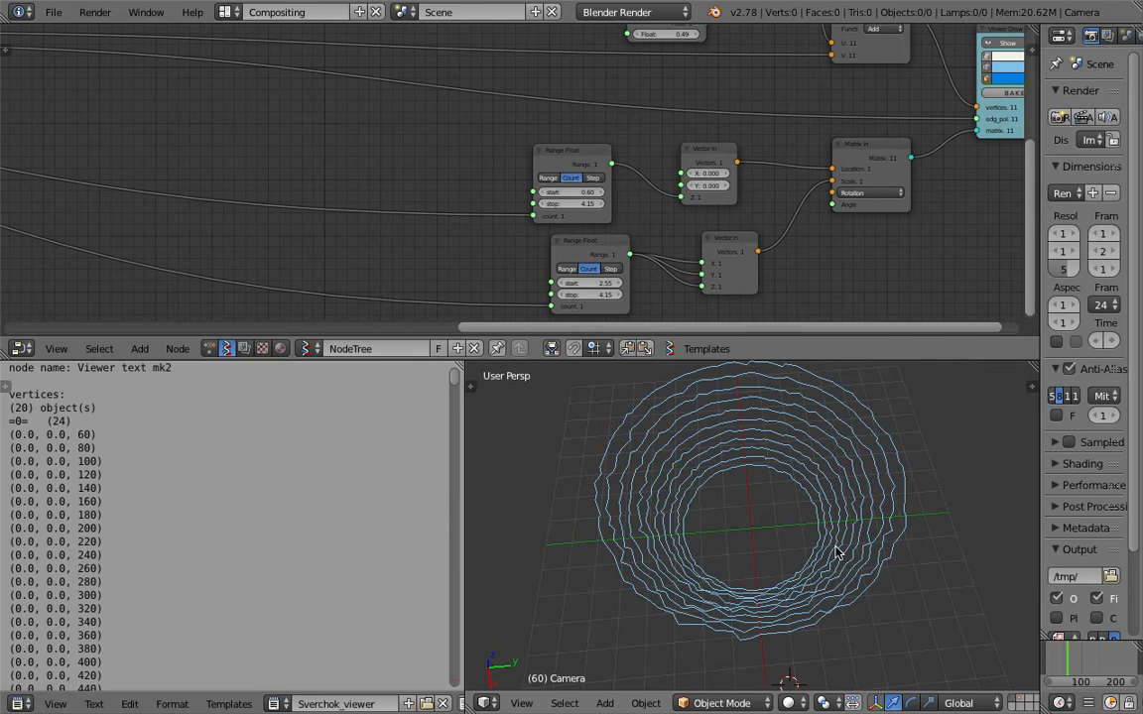
{"action": "key", "text": "alt+a"}
{"action": "scroll", "coordinate": [823, 567], "scroll_direction": "up", "scroll_amount": 3}
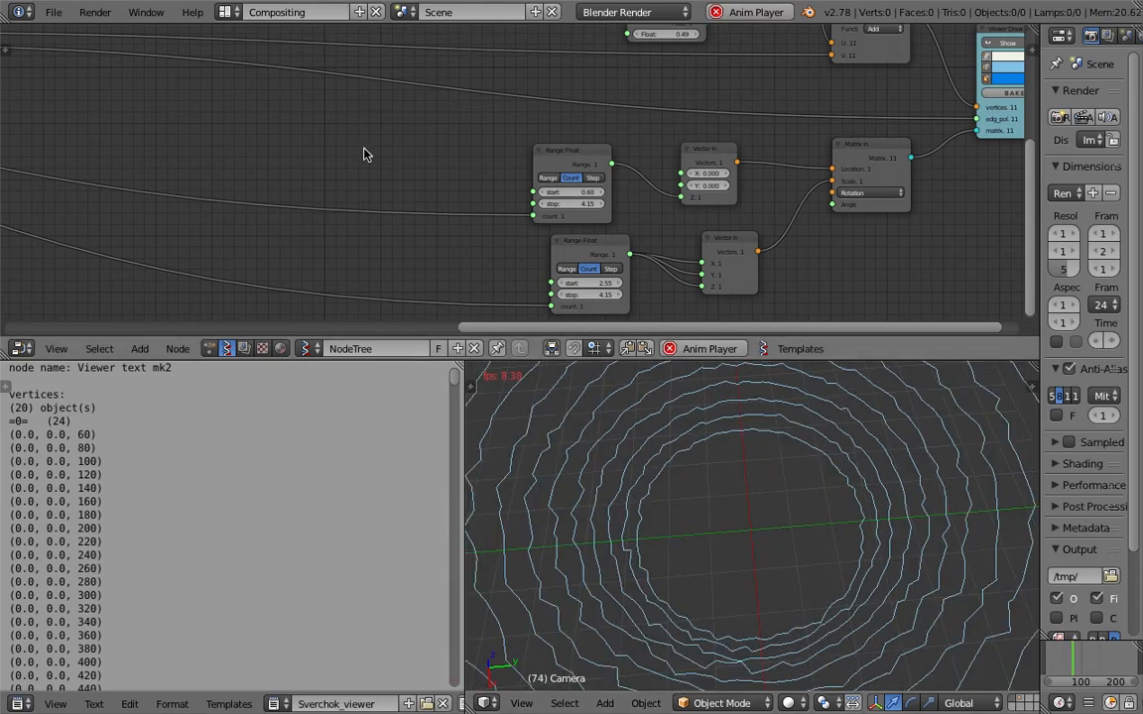
Set the multiplier of the current frame to 0.20 while the animation plays.
{"action": "scroll", "coordinate": [364, 154], "scroll_direction": "down", "scroll_amount": 6}
{"action": "middle_click_drag", "start_coordinate": [436, 204], "coordinate": [808, 339]}
{"action": "scroll", "coordinate": [374, 166], "scroll_direction": "up", "scroll_amount": 3}
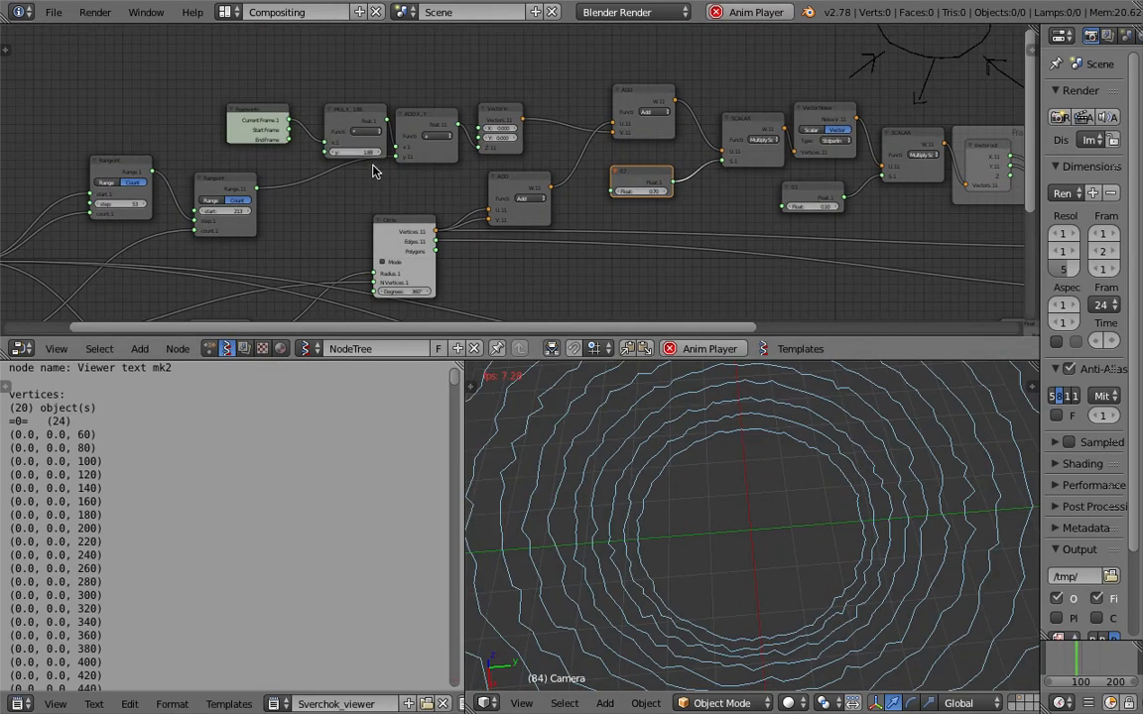
{"action": "scroll", "coordinate": [299, 145], "scroll_direction": "up", "scroll_amount": 2}
{"action": "type", "text": "0.2"}
{"action": "key", "text": "Return"}
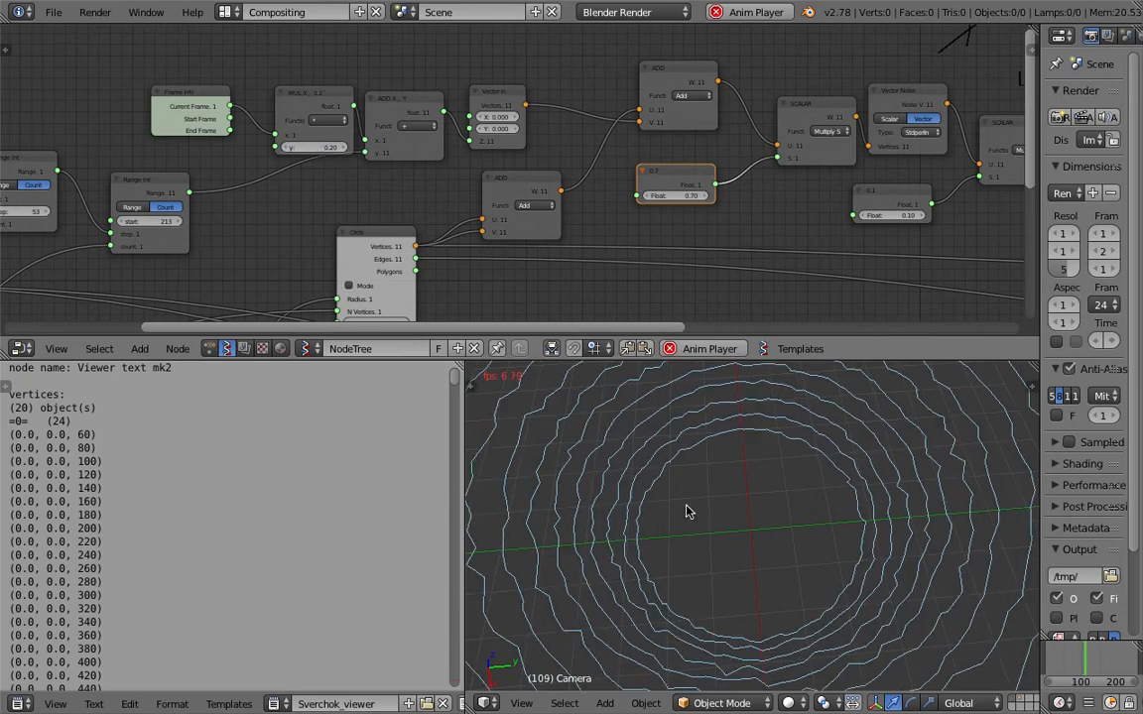
Stop the animation playback and save the file.
{"action": "middle_click_drag", "start_coordinate": [798, 199], "coordinate": [166, 220]}
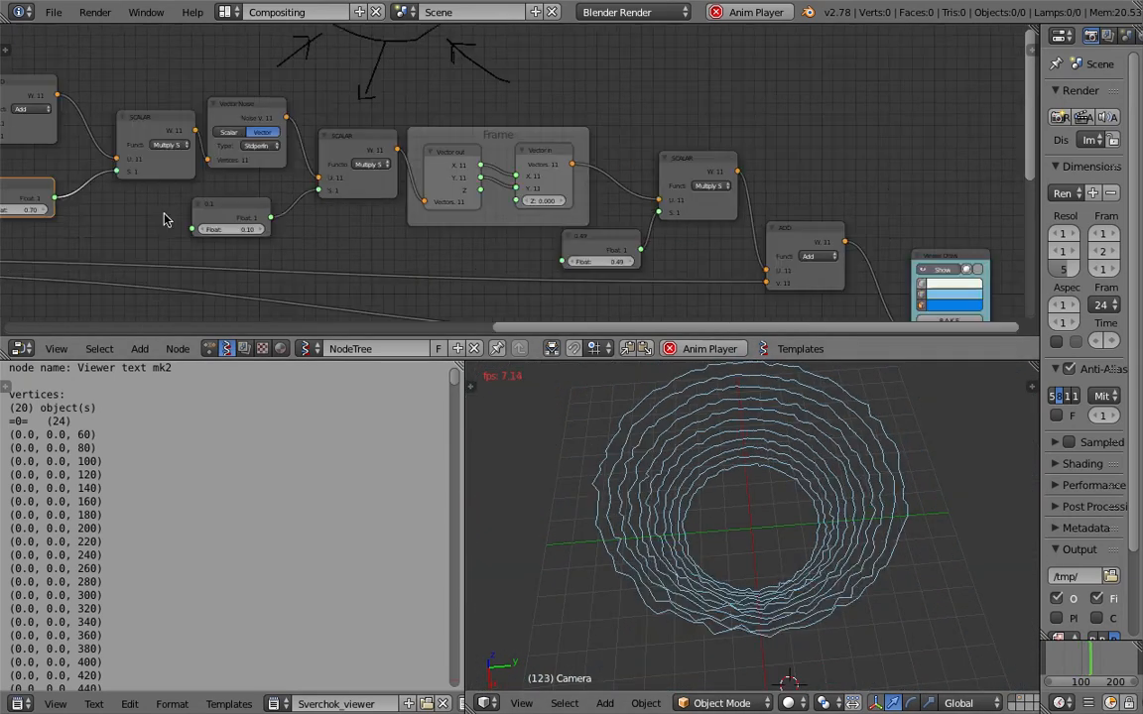
{"action": "middle_click_drag", "start_coordinate": [482, 273], "coordinate": [381, 238]}
{"action": "key", "text": "Escape"}
{"action": "key", "text": "ctrl+s"}
{"action": "left_click", "coordinate": [380, 238]}
Enlarge the node editor area and adjust the spacing around the final ADD node.
{"action": "middle_click_drag", "start_coordinate": [535, 249], "coordinate": [494, 183]}
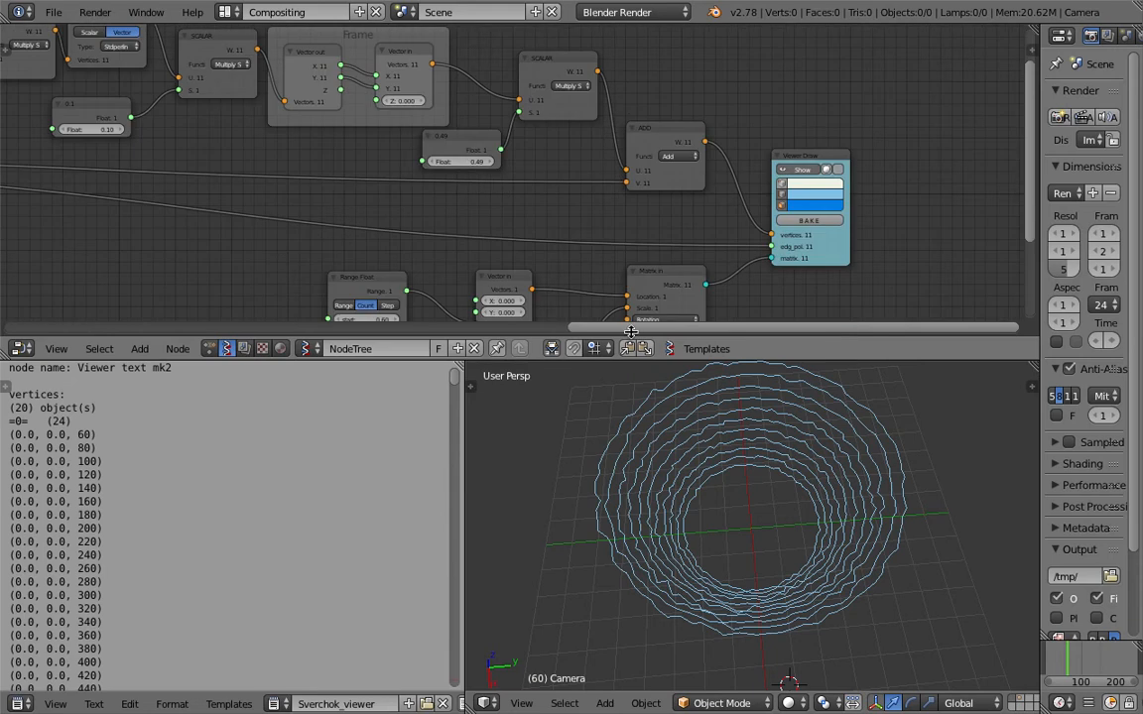
{"action": "left_click_drag", "start_coordinate": [646, 359], "coordinate": [649, 499]}
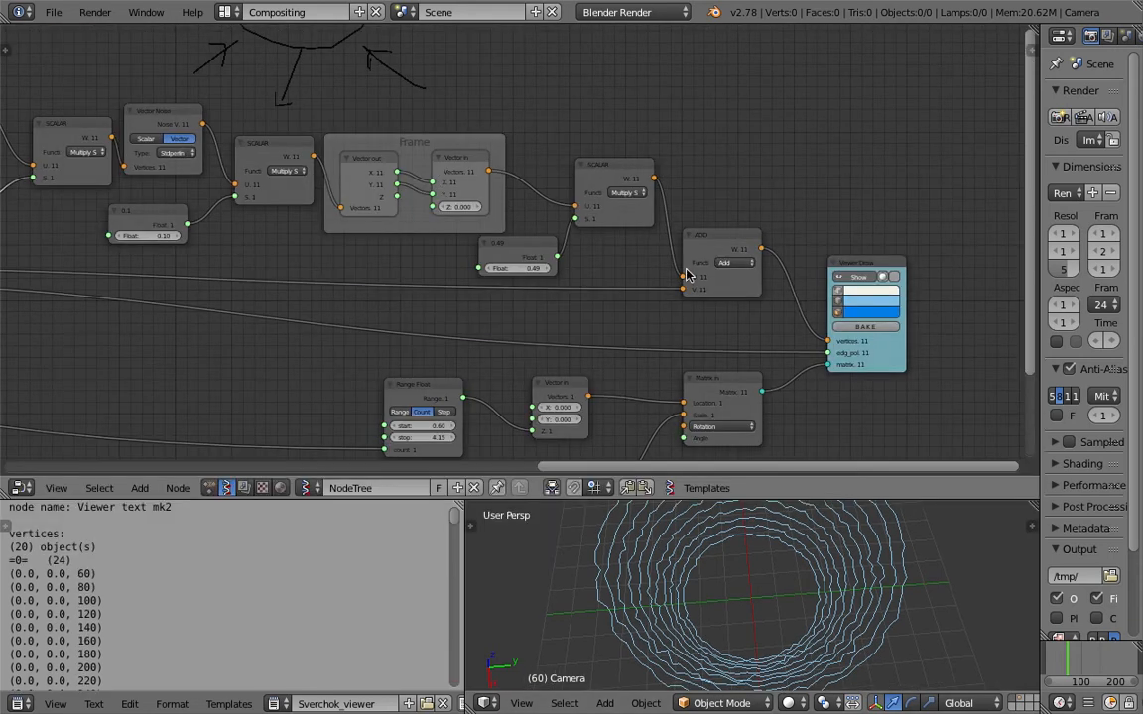
{"action": "left_click_drag", "start_coordinate": [722, 239], "coordinate": [729, 270]}
{"action": "middle_click_drag", "start_coordinate": [596, 202], "coordinate": [633, 205]}
{"action": "left_click_drag", "start_coordinate": [666, 177], "coordinate": [658, 166]}
{"action": "middle_click_drag", "start_coordinate": [755, 256], "coordinate": [849, 205]}
Link the output of the circle-doubling ADD to the V input of the final ADD.
{"action": "scroll", "coordinate": [590, 193], "scroll_direction": "down", "scroll_amount": 4}
{"action": "middle_click_drag", "start_coordinate": [592, 182], "coordinate": [633, 183]}
{"action": "middle_click_drag", "start_coordinate": [349, 190], "coordinate": [389, 193]}
{"action": "left_click_drag", "start_coordinate": [188, 190], "coordinate": [796, 271]}
{"action": "left_click_drag", "start_coordinate": [696, 251], "coordinate": [828, 268]}
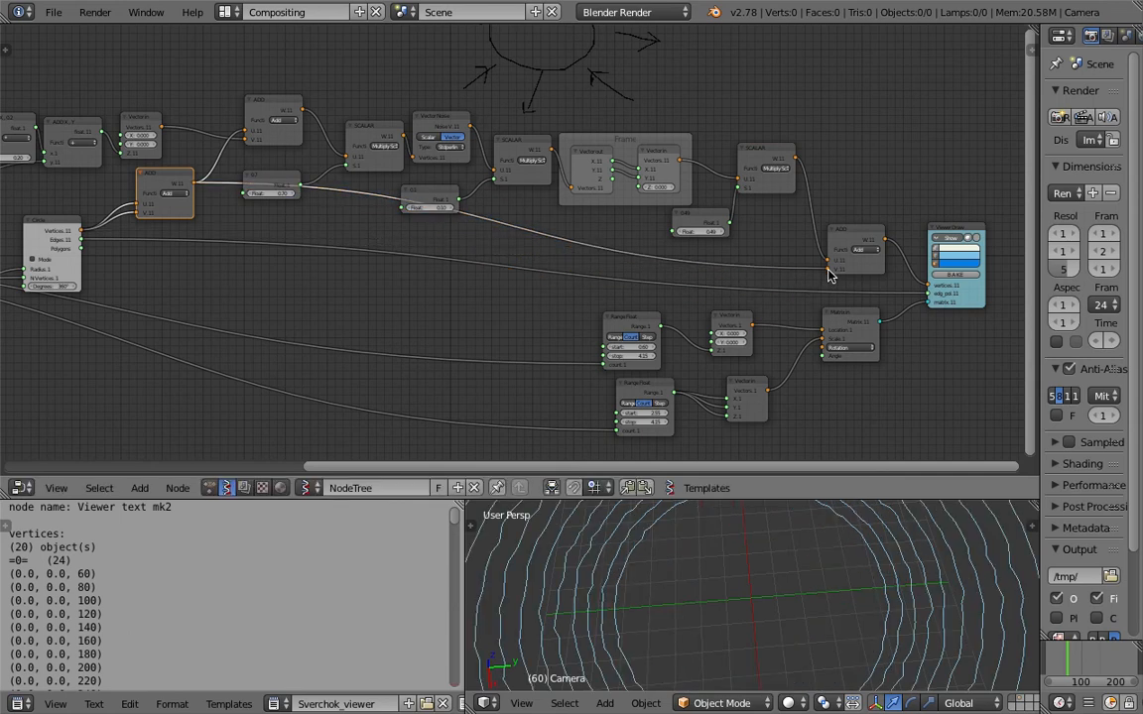
Set the noise-input float to 0.82, the noise-output float to 0.28 and the float after the frame to 0.58.
{"action": "scroll", "coordinate": [845, 668], "scroll_direction": "down", "scroll_amount": 2}
{"action": "scroll", "coordinate": [676, 214], "scroll_direction": "up", "scroll_amount": 2}
{"action": "mouse_move", "coordinate": [733, 229]}
{"action": "left_mouse_down"}
{"action": "mouse_move", "coordinate": [764, 229]}
{"action": "mouse_move", "coordinate": [737, 229]}
{"action": "left_mouse_up"}
{"action": "mouse_move", "coordinate": [416, 202]}
{"action": "left_mouse_down"}
{"action": "mouse_move", "coordinate": [452, 202]}
{"action": "mouse_move", "coordinate": [409, 202]}
{"action": "mouse_move", "coordinate": [426, 202]}
{"action": "left_mouse_up"}
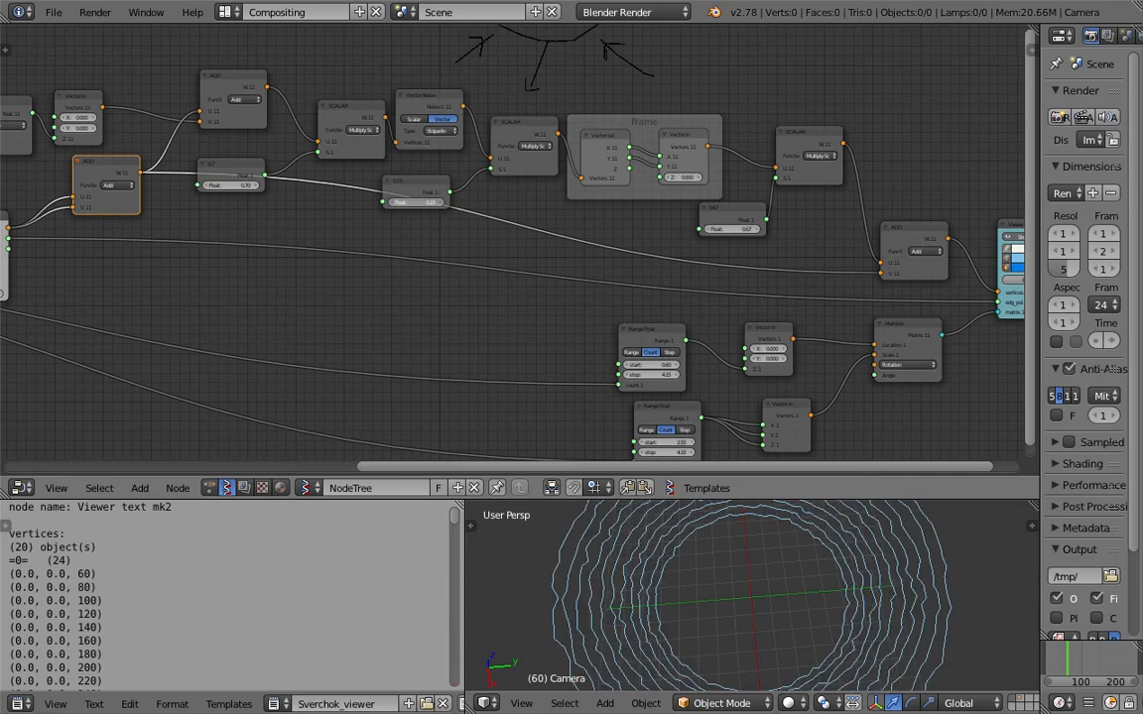
{"action": "left_click_drag", "start_coordinate": [231, 185], "coordinate": [246, 186]}
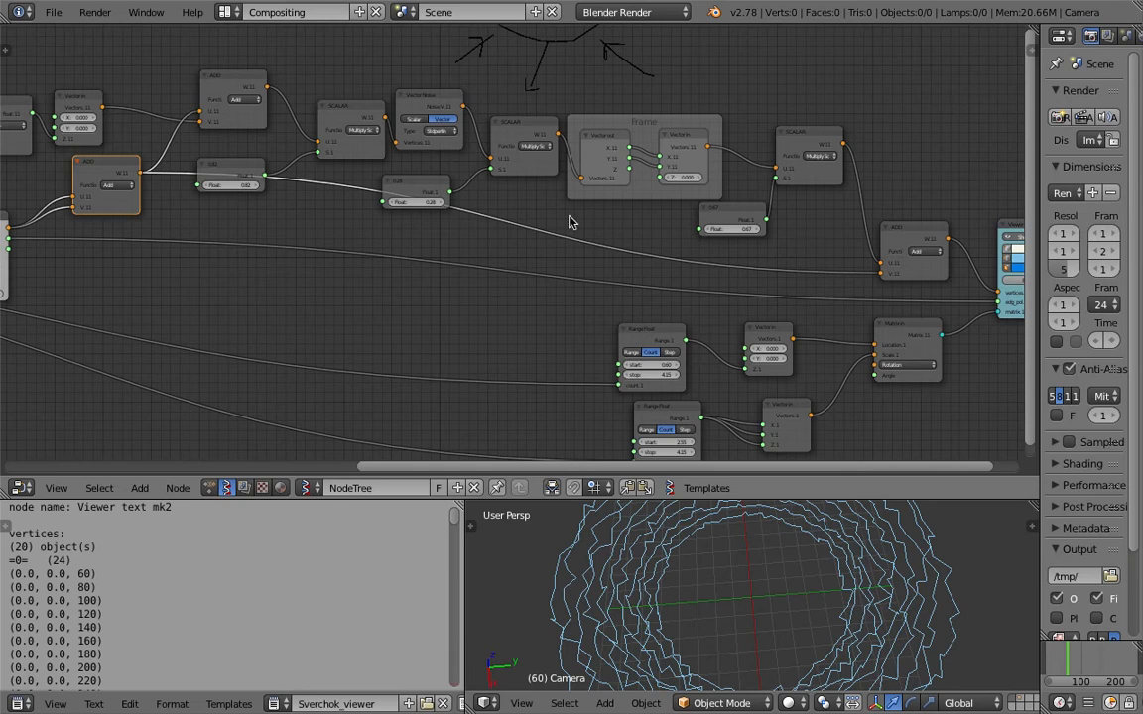
{"action": "left_click_drag", "start_coordinate": [746, 229], "coordinate": [794, 222]}
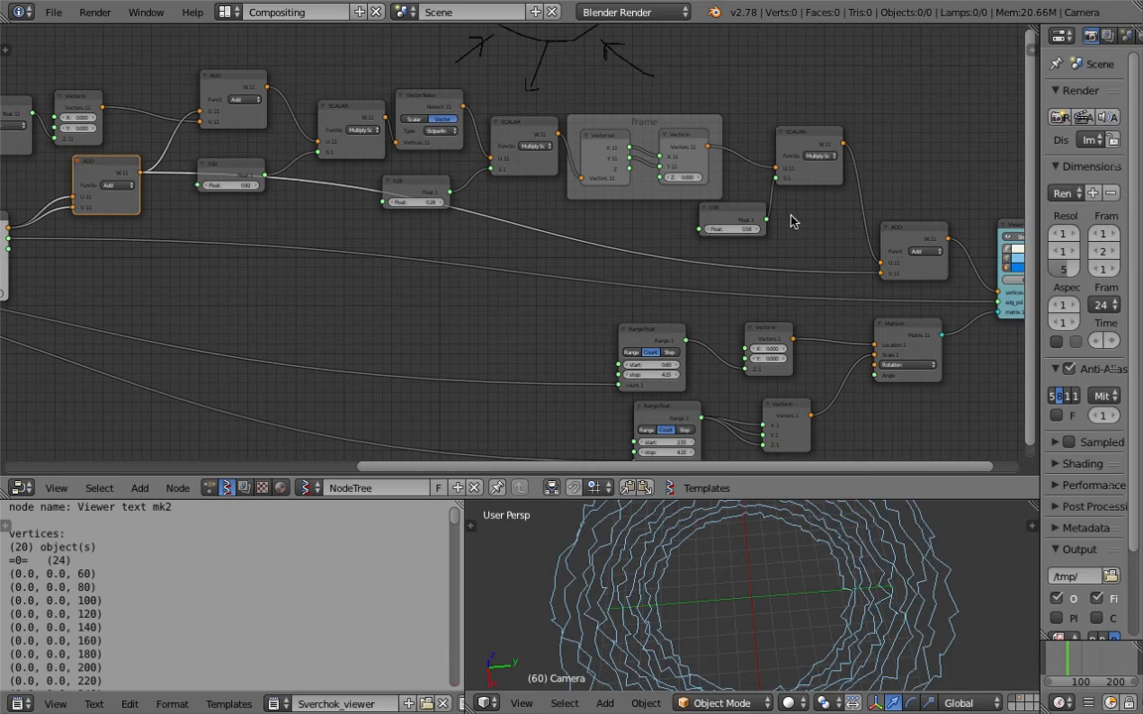
Set the Range Float feeding the matrix location to start 2.64 and stop 4.21.
{"action": "left_click_drag", "start_coordinate": [829, 162], "coordinate": [828, 151]}
{"action": "left_click_drag", "start_coordinate": [662, 377], "coordinate": [694, 349]}
{"action": "middle_click_drag", "start_coordinate": [815, 680], "coordinate": [789, 571]}
{"action": "left_click_drag", "start_coordinate": [647, 349], "coordinate": [739, 349]}
{"action": "middle_click_drag", "start_coordinate": [817, 272], "coordinate": [699, 273]}
{"action": "middle_click_drag", "start_coordinate": [371, 296], "coordinate": [507, 272]}
{"action": "scroll", "coordinate": [507, 273], "scroll_direction": "down", "scroll_amount": 3}
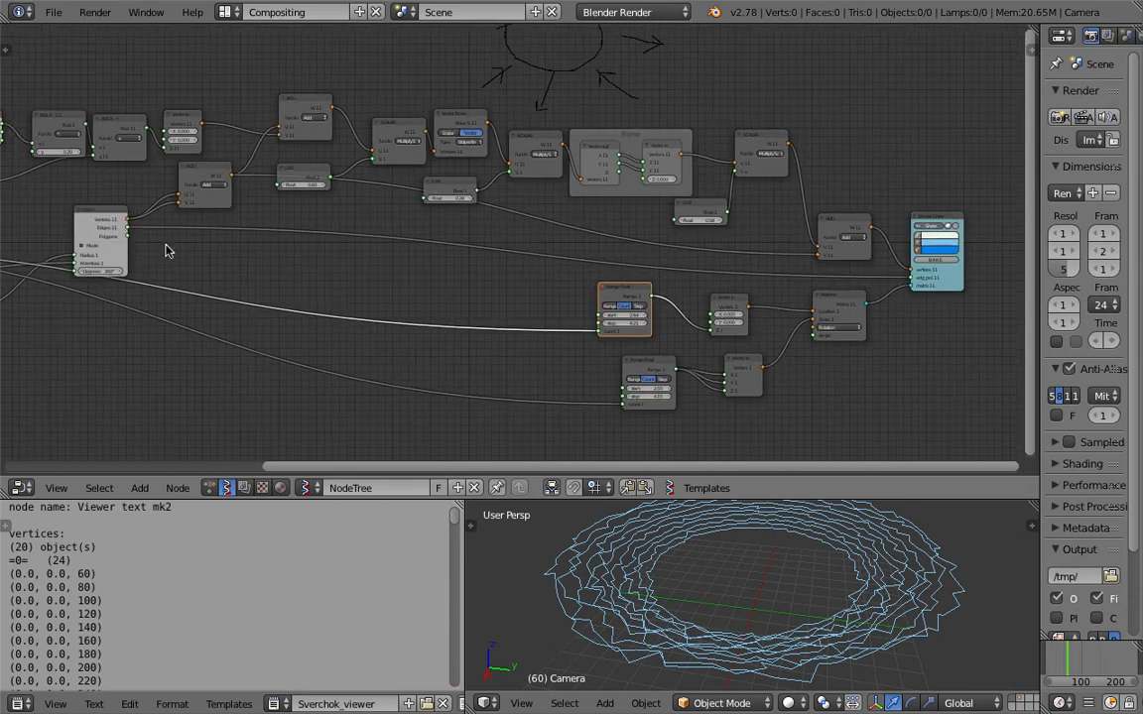
Check the Circle's edges link to the Viewer Draw edge input and save over perlin_rose_makingOf_003.blend.
{"action": "left_click_drag", "start_coordinate": [130, 236], "coordinate": [158, 239]}
{"action": "left_click_drag", "start_coordinate": [834, 329], "coordinate": [910, 278]}
{"action": "middle_click_drag", "start_coordinate": [816, 544], "coordinate": [881, 675]}
{"action": "left_click_drag", "start_coordinate": [127, 227], "coordinate": [911, 278]}
{"action": "key", "text": "ctrl+s"}
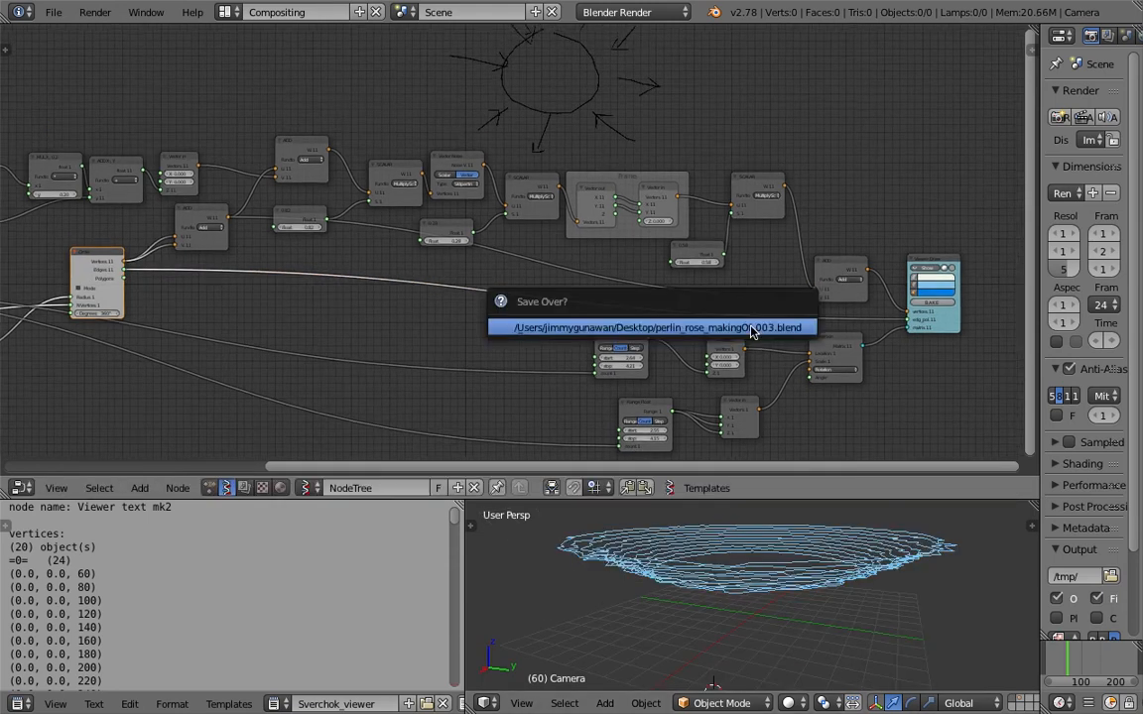
{"action": "scroll", "coordinate": [685, 265], "scroll_direction": "up", "scroll_amount": 3}
{"action": "key", "text": "ctrl+s"}
{"action": "left_click", "coordinate": [687, 265]}
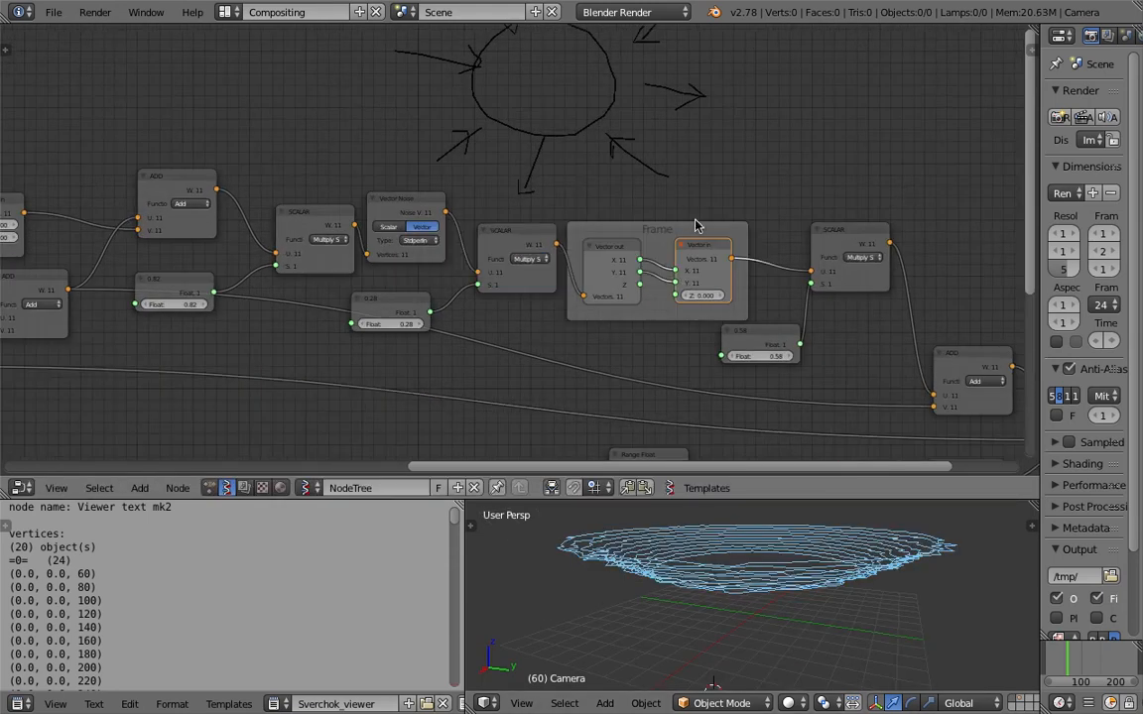
Move the frame and the scalar multiply before it higher, level with Vector Noise.
{"action": "left_click_drag", "start_coordinate": [694, 233], "coordinate": [706, 197]}
{"action": "left_click_drag", "start_coordinate": [517, 247], "coordinate": [515, 218]}
{"action": "middle_click_drag", "start_coordinate": [529, 260], "coordinate": [724, 214]}
{"action": "middle_click_drag", "start_coordinate": [724, 560], "coordinate": [786, 638]}
{"action": "scroll", "coordinate": [793, 629], "scroll_direction": "down", "scroll_amount": 3}
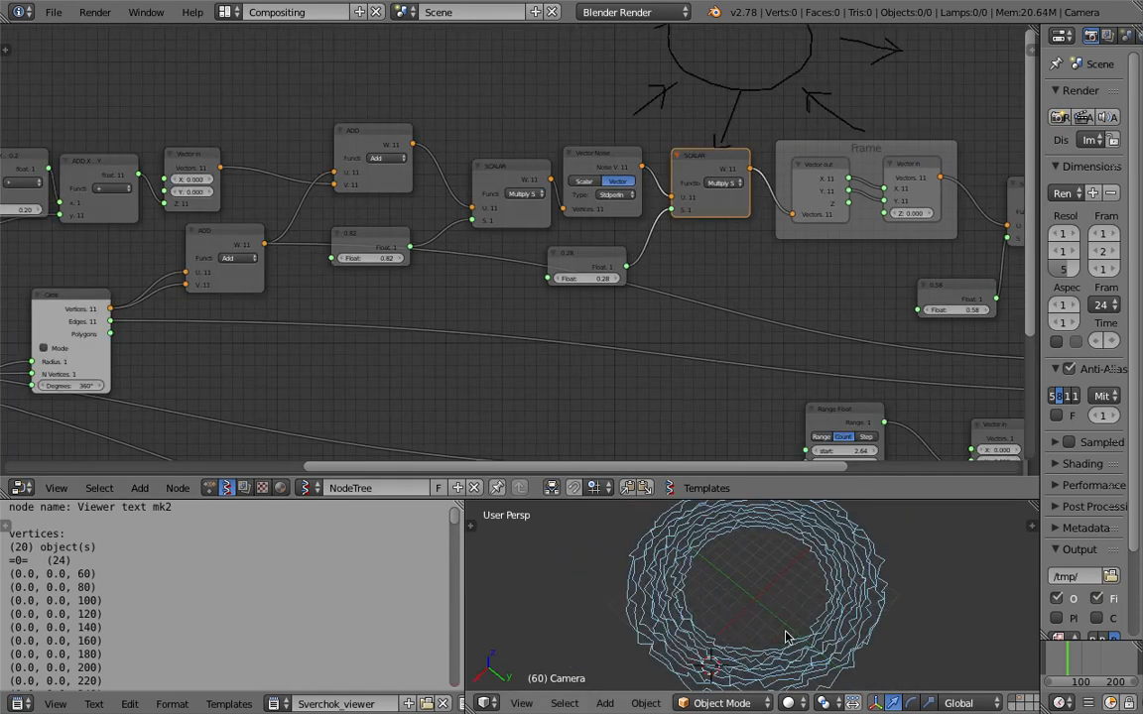
Move the Frame Info and frame multiplier nodes up and away from the ADD X, Y node.
{"action": "middle_click_drag", "start_coordinate": [163, 221], "coordinate": [531, 258]}
{"action": "middle_click_drag", "start_coordinate": [375, 228], "coordinate": [420, 217]}
{"action": "left_click_drag", "start_coordinate": [339, 196], "coordinate": [281, 151]}
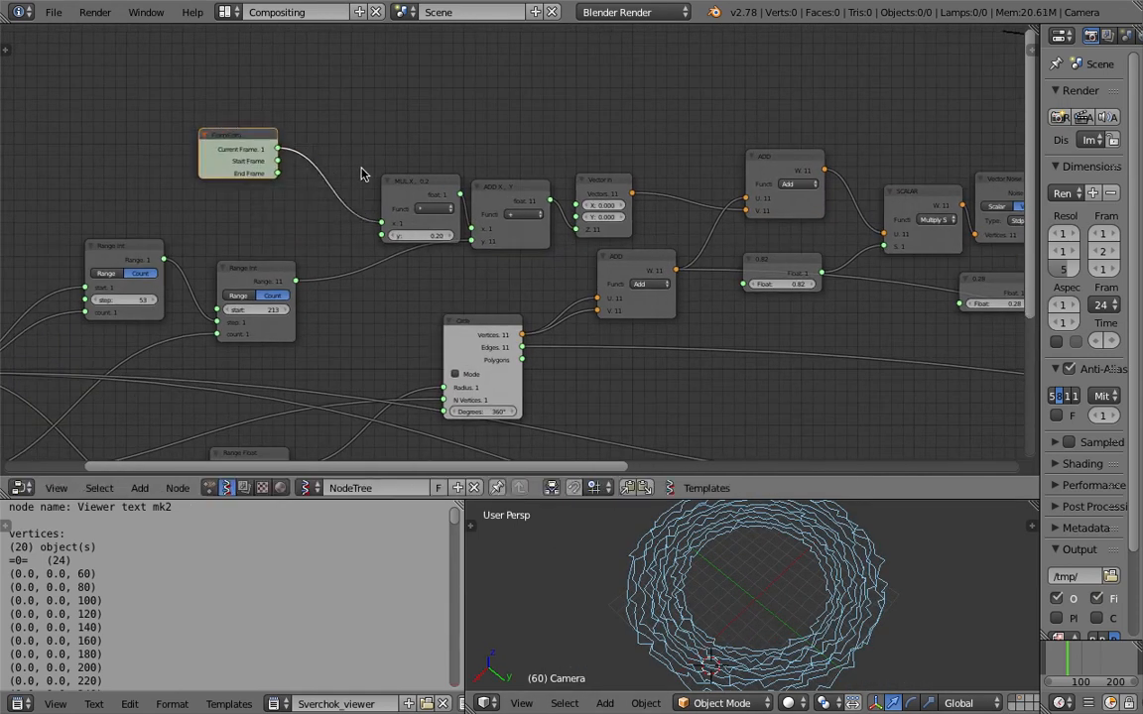
{"action": "scroll", "coordinate": [374, 151], "scroll_direction": "up", "scroll_amount": 2}
{"action": "middle_click_drag", "start_coordinate": [275, 255], "coordinate": [608, 208]}
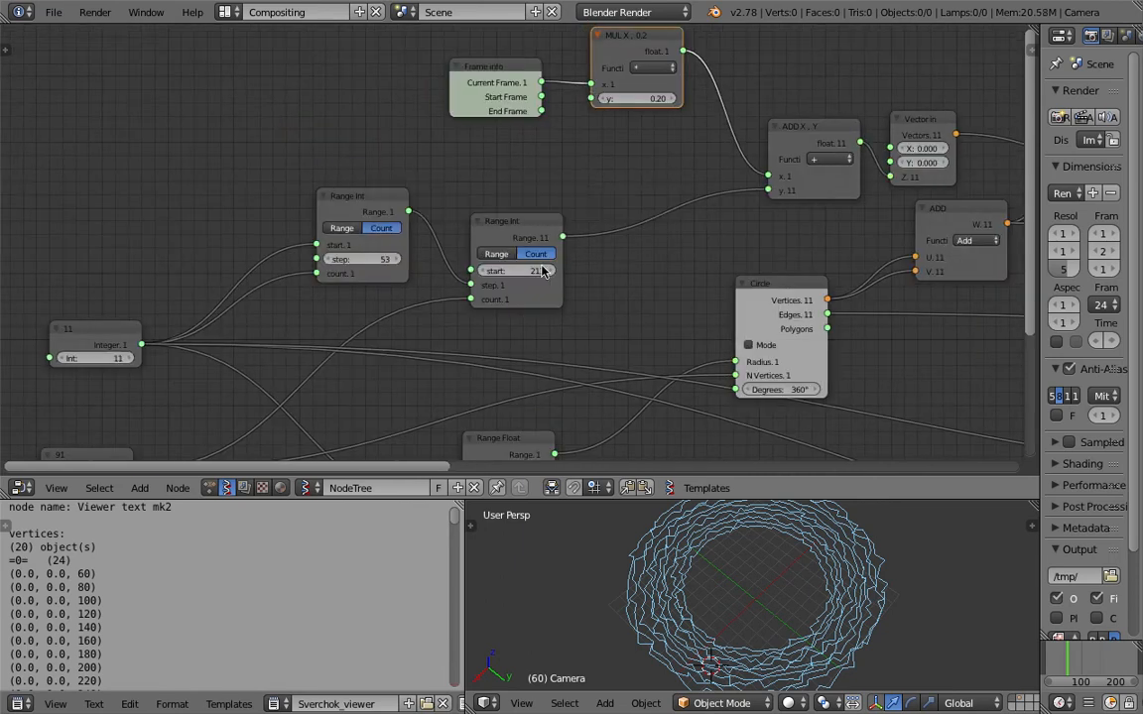
Set the second Range Int's start to 241 and the first Range Int's step to 1, and save the file.
{"action": "left_click_drag", "start_coordinate": [474, 269], "coordinate": [502, 269]}
{"action": "key", "text": "ctrl+z"}
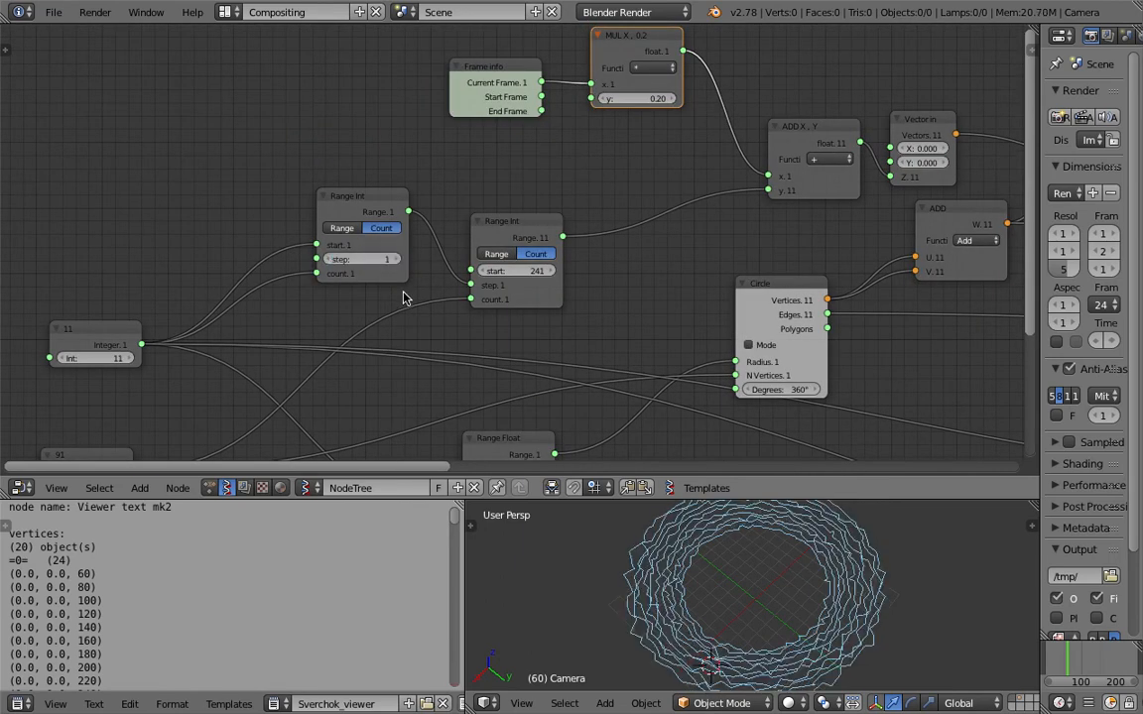
{"action": "scroll", "coordinate": [717, 609], "scroll_direction": "up", "scroll_amount": 2}
{"action": "middle_click_drag", "start_coordinate": [783, 343], "coordinate": [724, 297]}
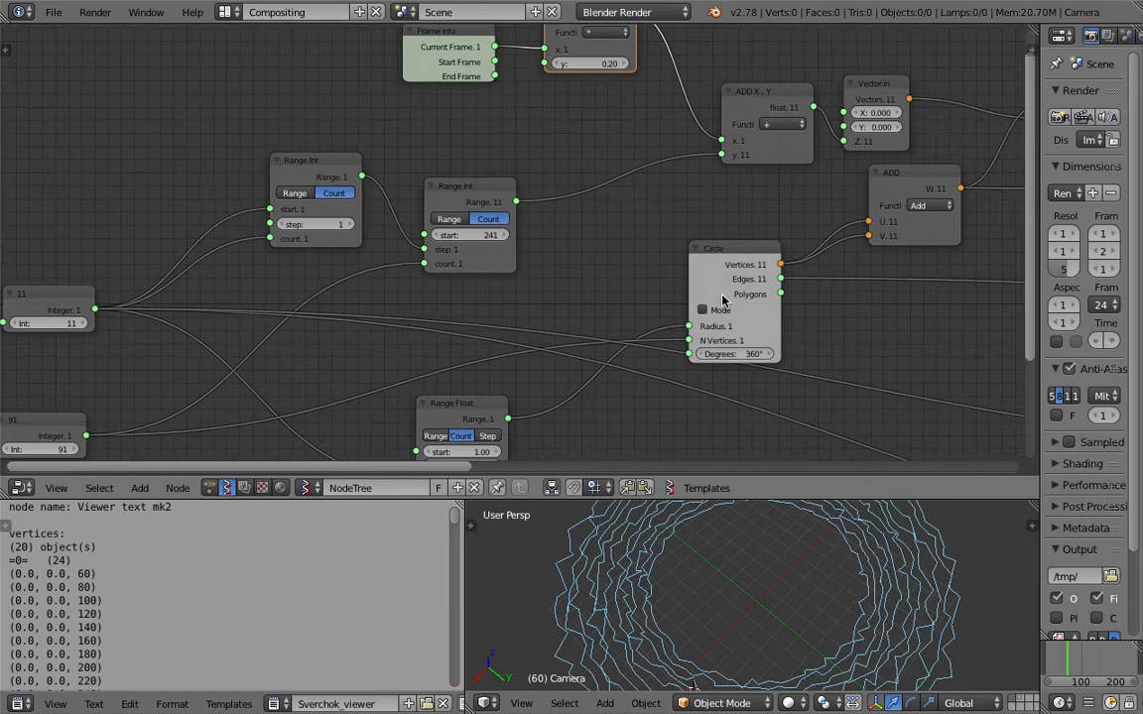
{"action": "scroll", "coordinate": [725, 296], "scroll_direction": "down", "scroll_amount": 2}
{"action": "key", "text": "ctrl+s"}
{"action": "left_click", "coordinate": [723, 296]}
Examine the node chain between the frame-driven inputs and the noise section.
{"action": "middle_click_drag", "start_coordinate": [900, 213], "coordinate": [409, 256]}
{"action": "middle_click_drag", "start_coordinate": [661, 181], "coordinate": [455, 219]}
{"action": "scroll", "coordinate": [476, 223], "scroll_direction": "up", "scroll_amount": 2}
{"action": "mouse_move", "coordinate": [557, 231]}
{"action": "middle_mouse_down"}
{"action": "mouse_move", "coordinate": [380, 232]}
{"action": "mouse_move", "coordinate": [278, 252]}
{"action": "mouse_move", "coordinate": [670, 204]}
{"action": "middle_mouse_up"}
{"action": "scroll", "coordinate": [568, 237], "scroll_direction": "up", "scroll_amount": 3}
{"action": "scroll", "coordinate": [416, 228], "scroll_direction": "down", "scroll_amount": 2}
{"action": "mouse_move", "coordinate": [537, 195]}
{"action": "middle_mouse_down"}
{"action": "mouse_move", "coordinate": [651, 200]}
{"action": "mouse_move", "coordinate": [738, 187]}
{"action": "middle_mouse_up"}
{"action": "middle_click_drag", "start_coordinate": [357, 173], "coordinate": [584, 185]}
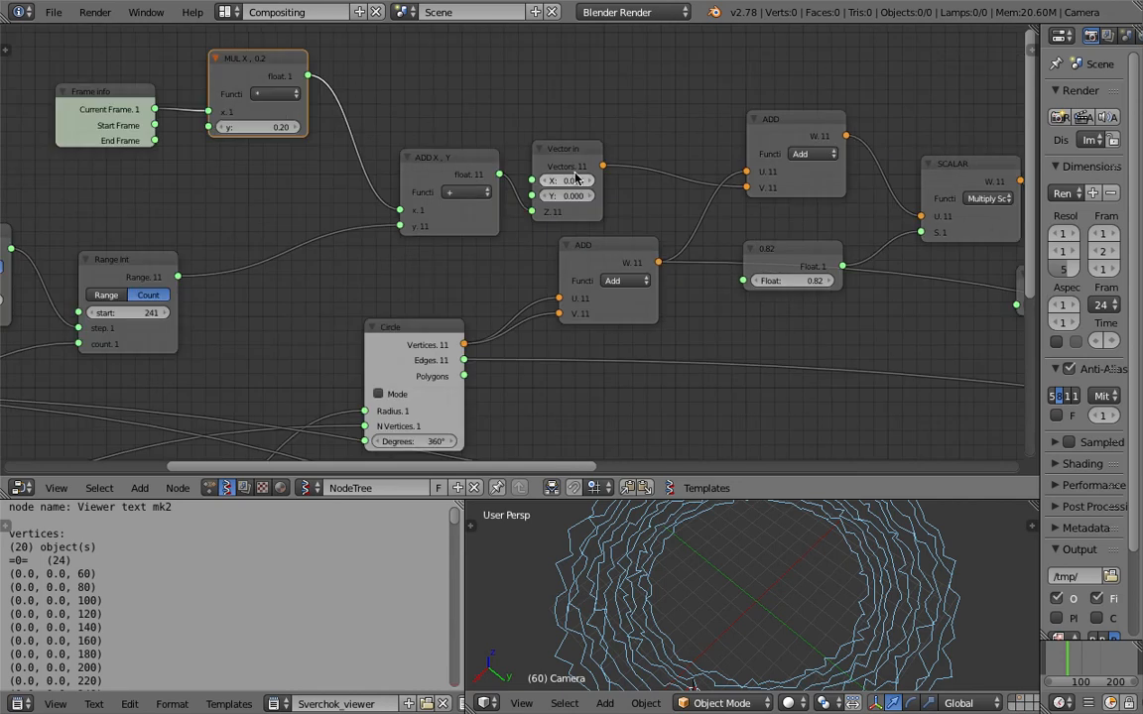
Move the Vector In node farther from ADD X, Y, keeping its Z input linked.
{"action": "left_click_drag", "start_coordinate": [573, 150], "coordinate": [618, 137]}
{"action": "left_click_drag", "start_coordinate": [499, 174], "coordinate": [538, 220]}
{"action": "left_click_drag", "start_coordinate": [499, 173], "coordinate": [554, 183]}
{"action": "scroll", "coordinate": [751, 553], "scroll_direction": "down", "scroll_amount": 4}
{"action": "scroll", "coordinate": [762, 594], "scroll_direction": "up", "scroll_amount": 2}
Enlarge the 3D viewport area and inspect the rings from above.
{"action": "middle_click_drag", "start_coordinate": [764, 597], "coordinate": [836, 612]}
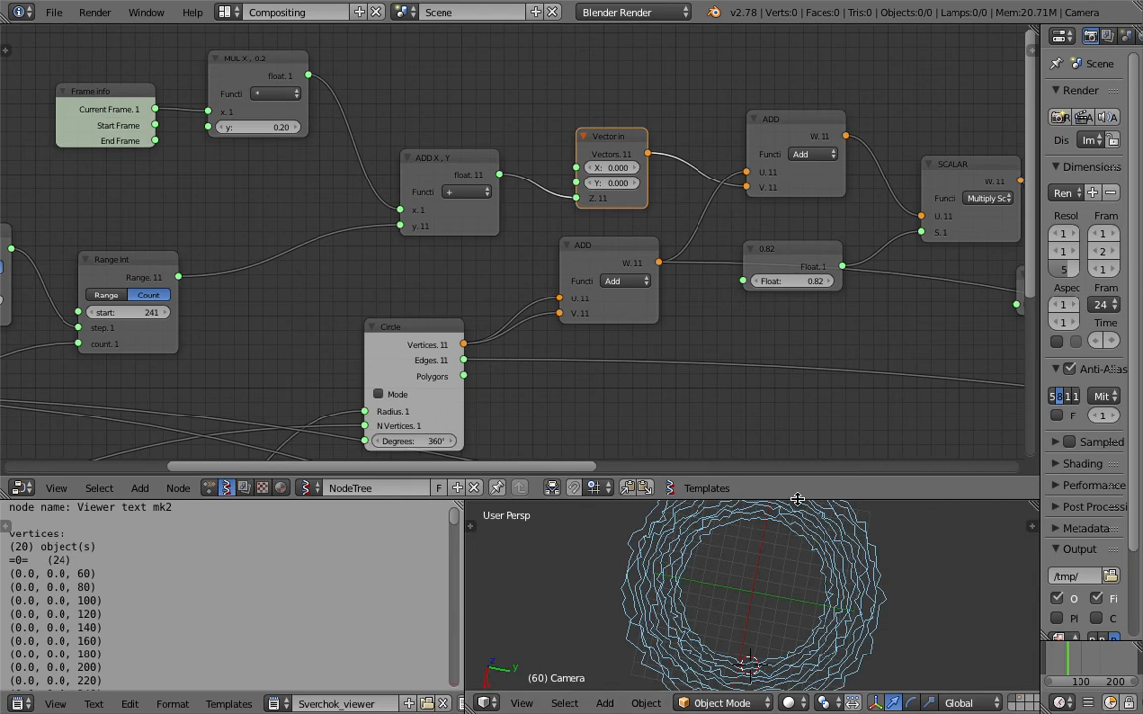
{"action": "left_click_drag", "start_coordinate": [796, 499], "coordinate": [787, 342]}
{"action": "scroll", "coordinate": [765, 451], "scroll_direction": "up", "scroll_amount": 2}
{"action": "left_click", "coordinate": [978, 492]}
{"action": "mouse_move", "coordinate": [978, 492]}
{"action": "middle_mouse_down"}
{"action": "mouse_move", "coordinate": [957, 422]}
{"action": "mouse_move", "coordinate": [958, 494]}
{"action": "middle_mouse_up"}
{"action": "scroll", "coordinate": [485, 283], "scroll_direction": "down", "scroll_amount": 1}
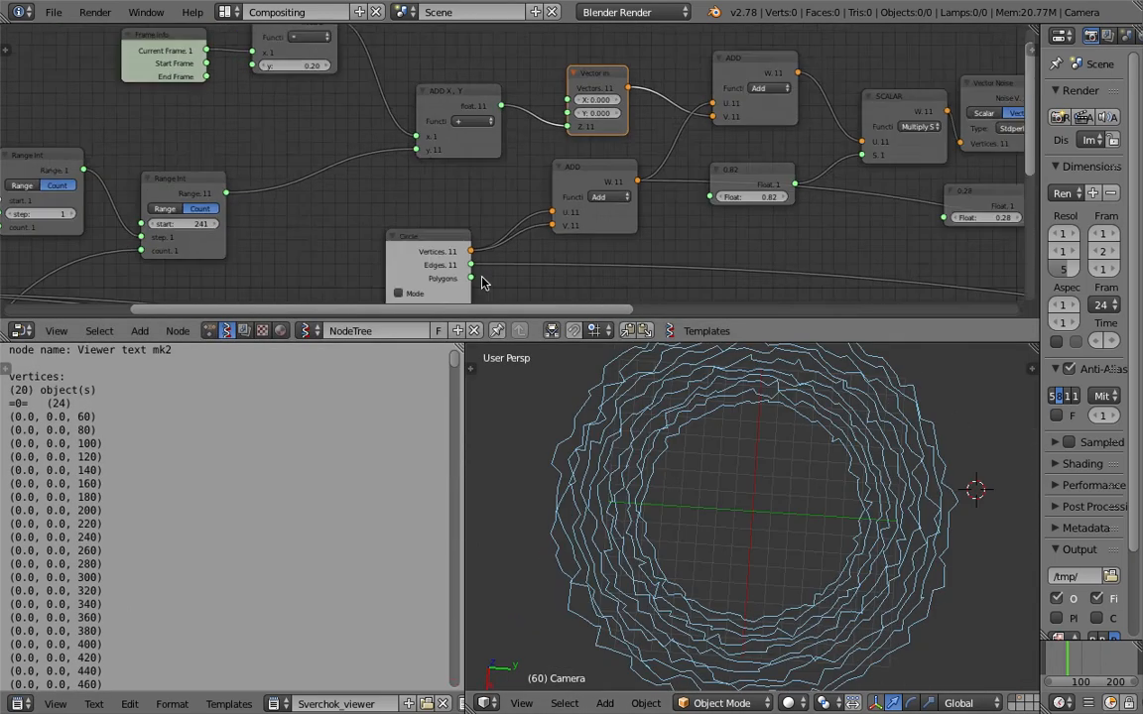
Move the Viewer Draw node well away from the final ADD to make room for another node.
{"action": "middle_click_drag", "start_coordinate": [329, 268], "coordinate": [530, 185]}
{"action": "left_click_drag", "start_coordinate": [638, 152], "coordinate": [638, 120]}
{"action": "middle_click_drag", "start_coordinate": [749, 523], "coordinate": [795, 494]}
{"action": "middle_click_drag", "start_coordinate": [384, 198], "coordinate": [574, 53]}
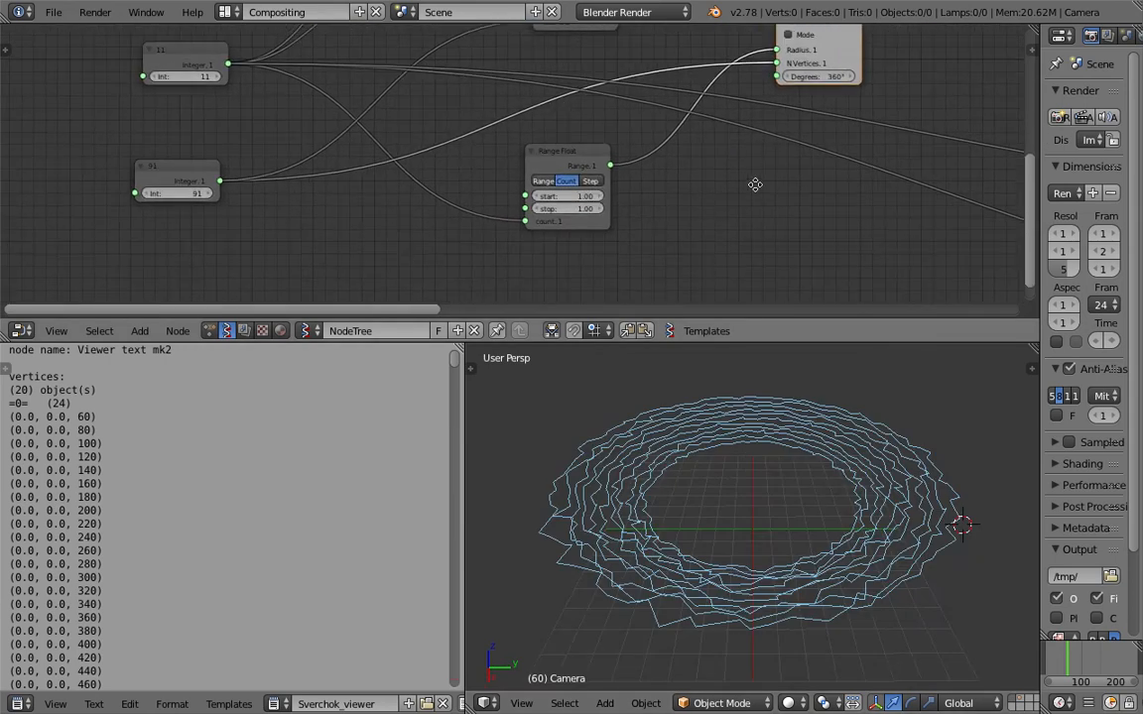
{"action": "middle_click_drag", "start_coordinate": [755, 185], "coordinate": [66, 179]}
{"action": "mouse_move", "coordinate": [904, 169]}
{"action": "middle_mouse_down"}
{"action": "mouse_move", "coordinate": [567, 173]}
{"action": "mouse_move", "coordinate": [211, 148]}
{"action": "middle_mouse_up"}
{"action": "middle_click_drag", "start_coordinate": [823, 189], "coordinate": [654, 268]}
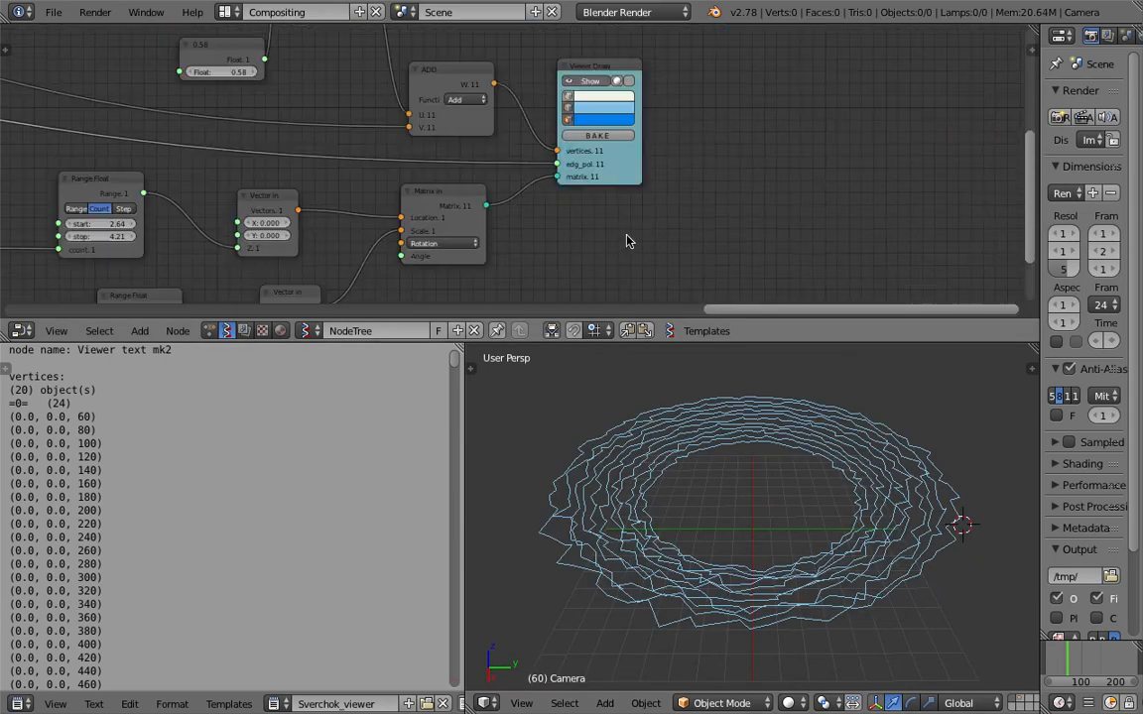
{"action": "left_click_drag", "start_coordinate": [627, 179], "coordinate": [846, 167]}
{"action": "middle_click_drag", "start_coordinate": [706, 170], "coordinate": [649, 228]}
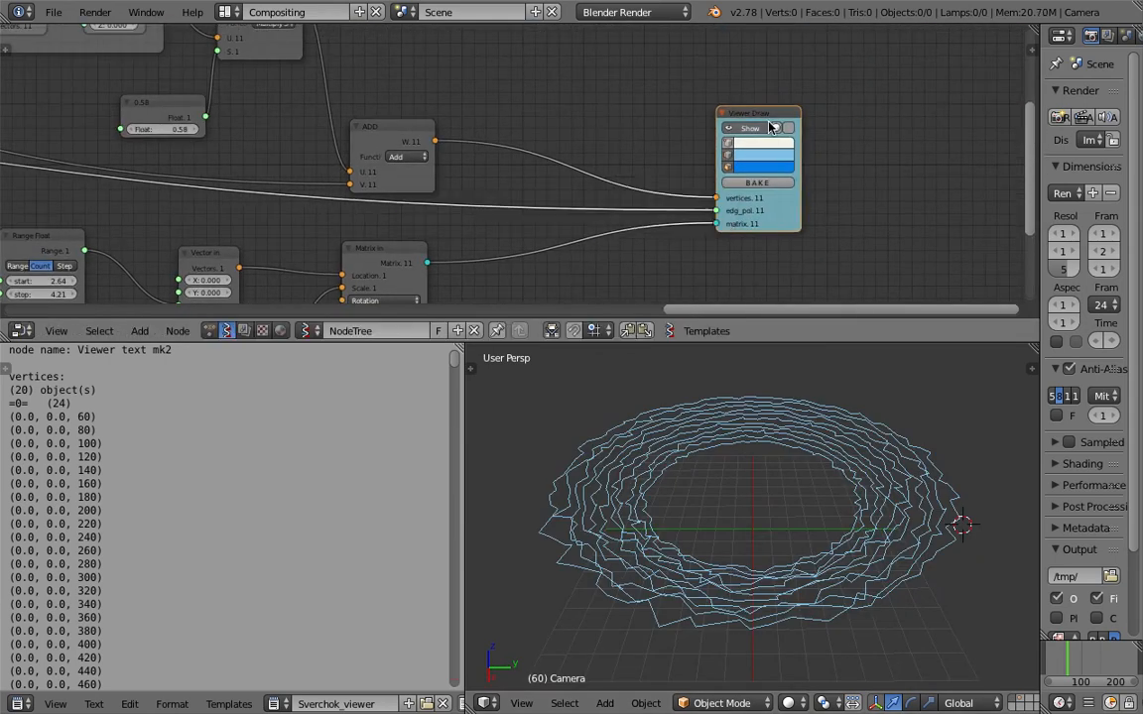
{"action": "left_click_drag", "start_coordinate": [768, 124], "coordinate": [871, 134]}
Add a UV Connection node before Viewer Draw and link the final ADD's output to its vertices input.
{"action": "middle_click_drag", "start_coordinate": [674, 78], "coordinate": [649, 161]}
{"action": "key", "text": "shift+a"}
{"action": "left_click", "coordinate": [648, 163]}
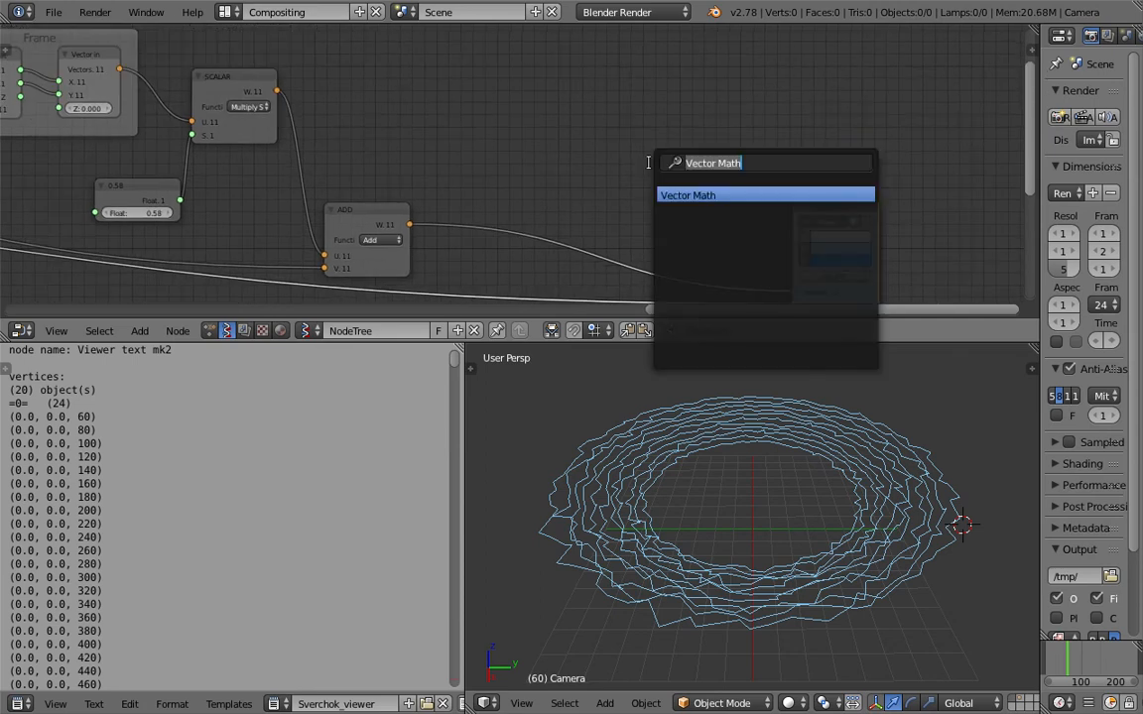
{"action": "key", "text": "Return"}
{"action": "left_click", "coordinate": [675, 120]}
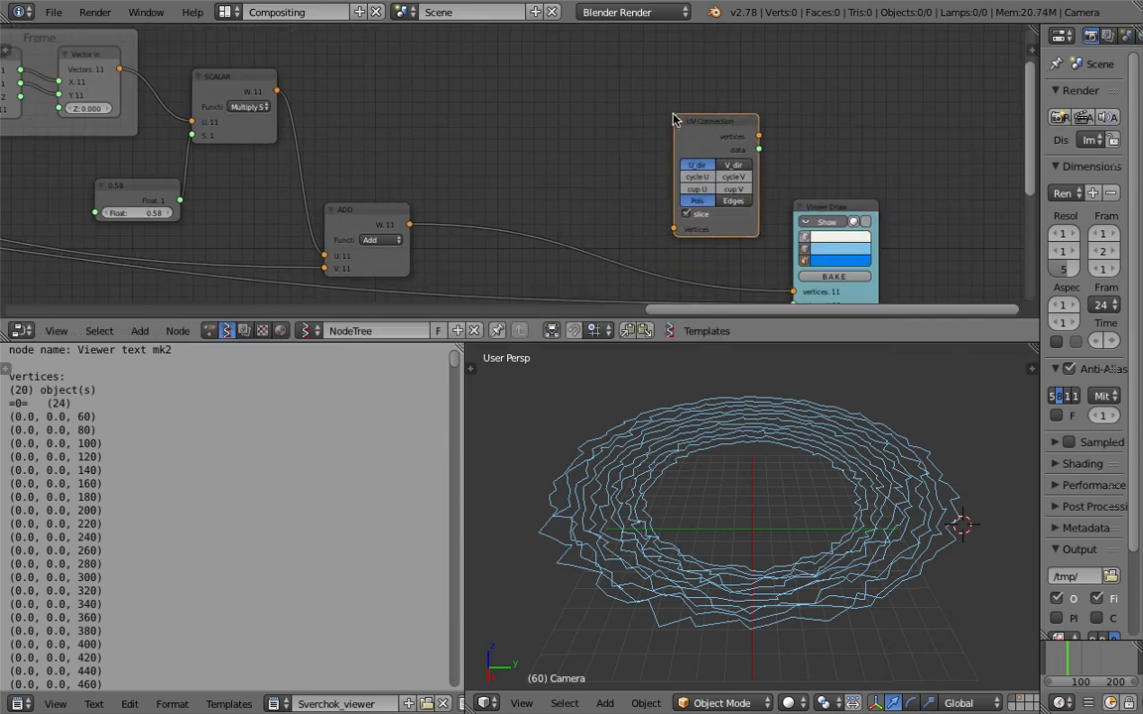
{"action": "left_click_drag", "start_coordinate": [411, 223], "coordinate": [678, 230]}
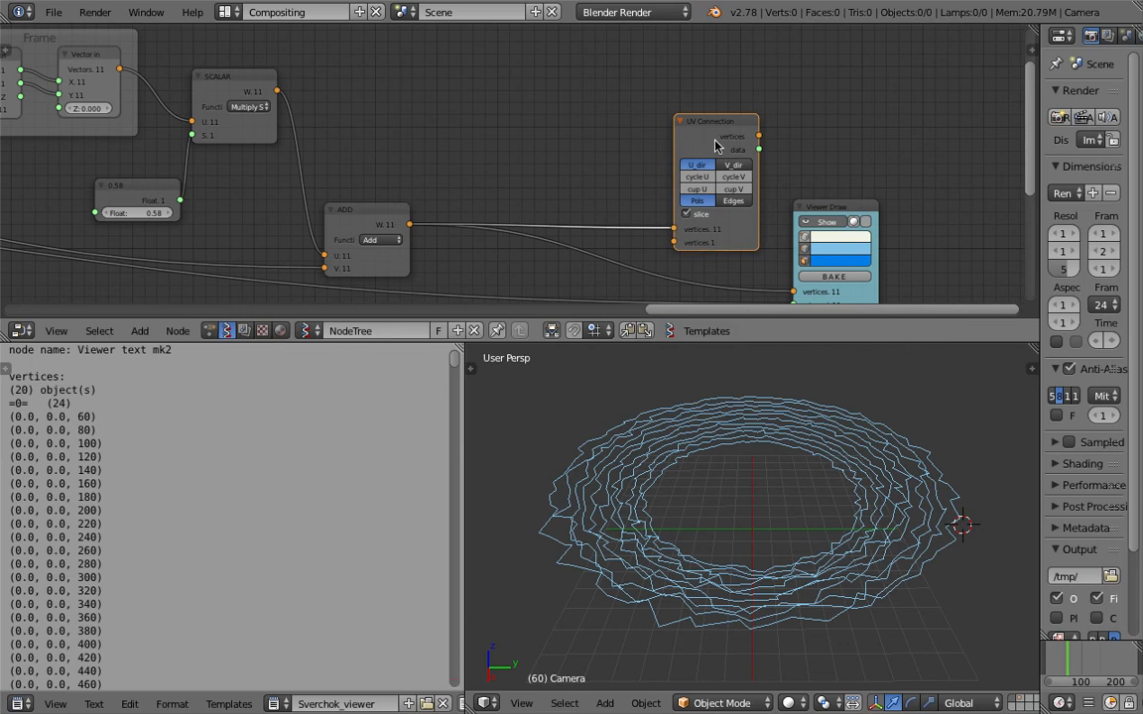
Reposition UV Connection and Viewer Draw, and link UV Connection's vertices and data outputs to Viewer Draw's vertices and edg_pol inputs.
{"action": "left_click_drag", "start_coordinate": [712, 127], "coordinate": [656, 105]}
{"action": "left_click_drag", "start_coordinate": [832, 204], "coordinate": [849, 174]}
{"action": "left_click_drag", "start_coordinate": [702, 113], "coordinate": [721, 134]}
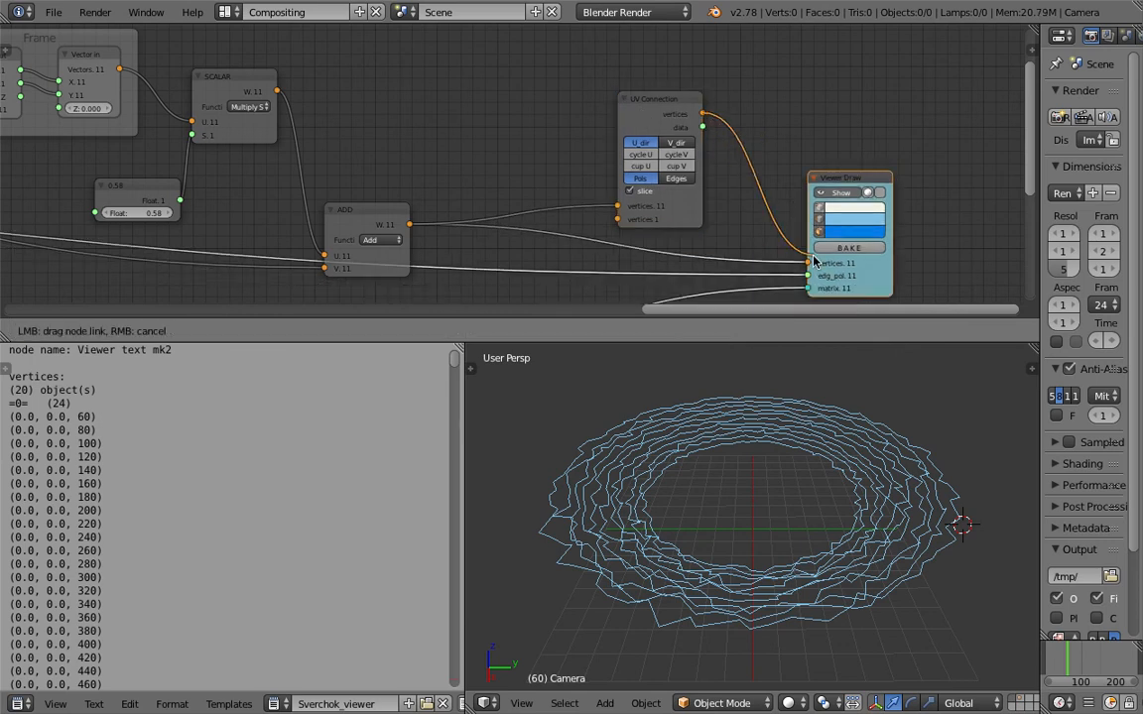
{"action": "left_click_drag", "start_coordinate": [813, 256], "coordinate": [812, 260]}
{"action": "left_click_drag", "start_coordinate": [703, 127], "coordinate": [784, 242]}
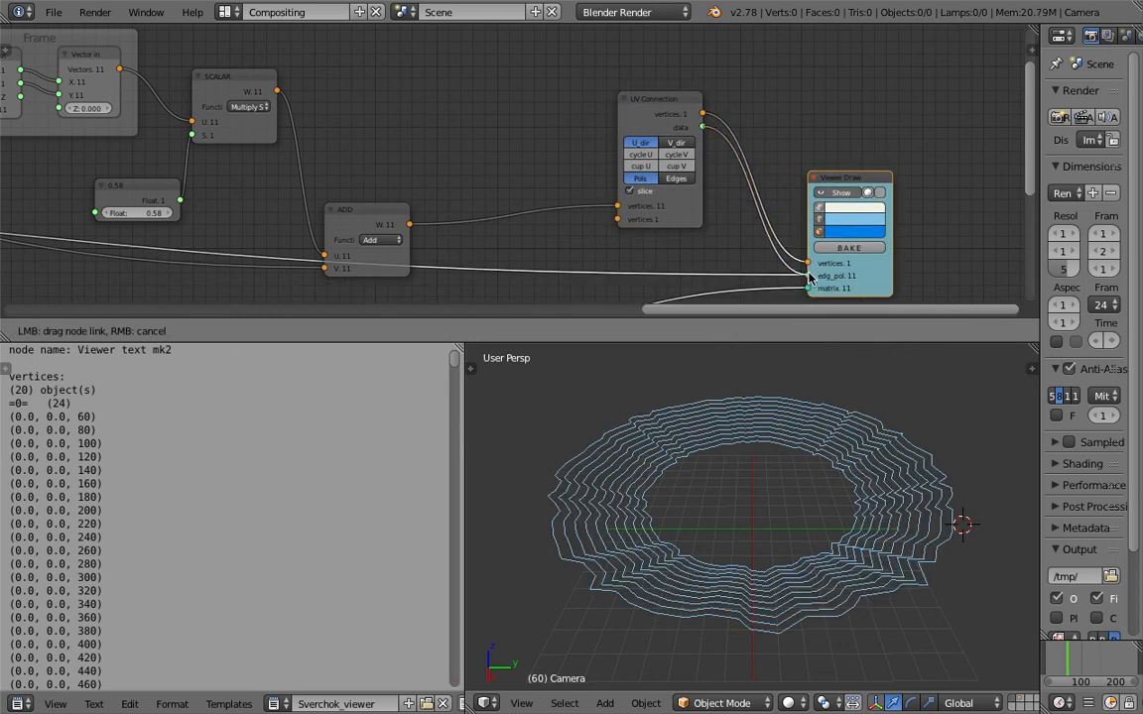
{"action": "left_click_drag", "start_coordinate": [809, 279], "coordinate": [808, 275]}
Try UV Connection's Pols and Edges outputs, ending with Edges in the V direction and slice off.
{"action": "left_click", "coordinate": [684, 174]}
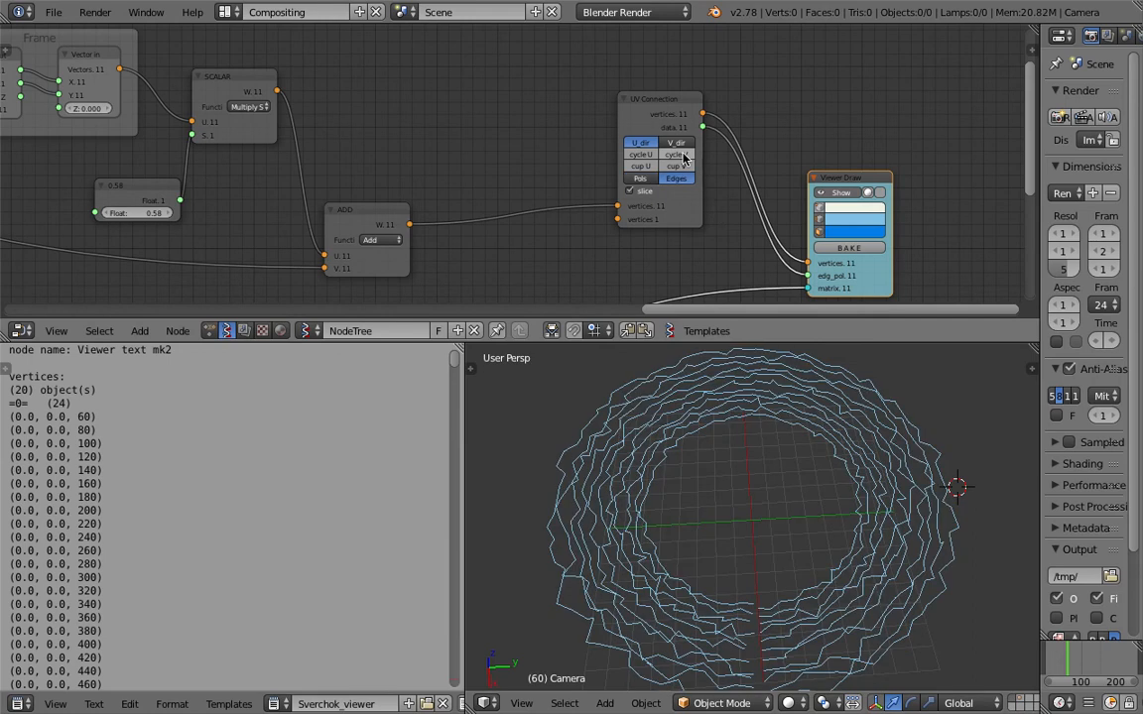
{"action": "left_click", "coordinate": [676, 142]}
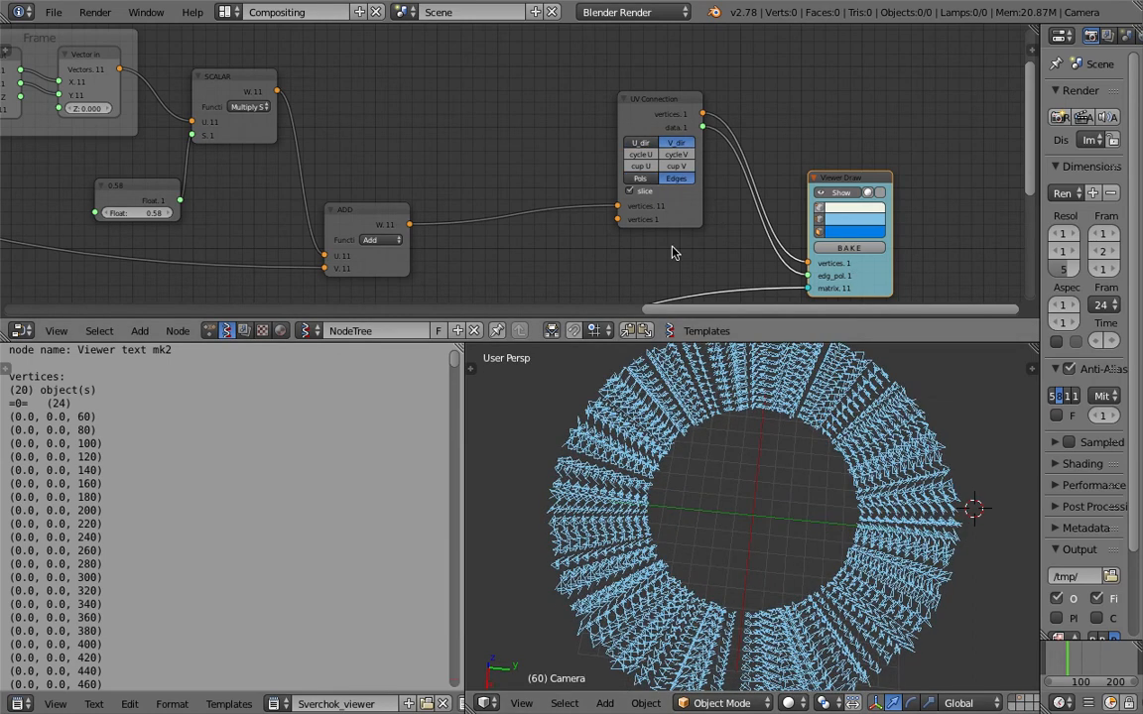
{"action": "left_click", "coordinate": [652, 180]}
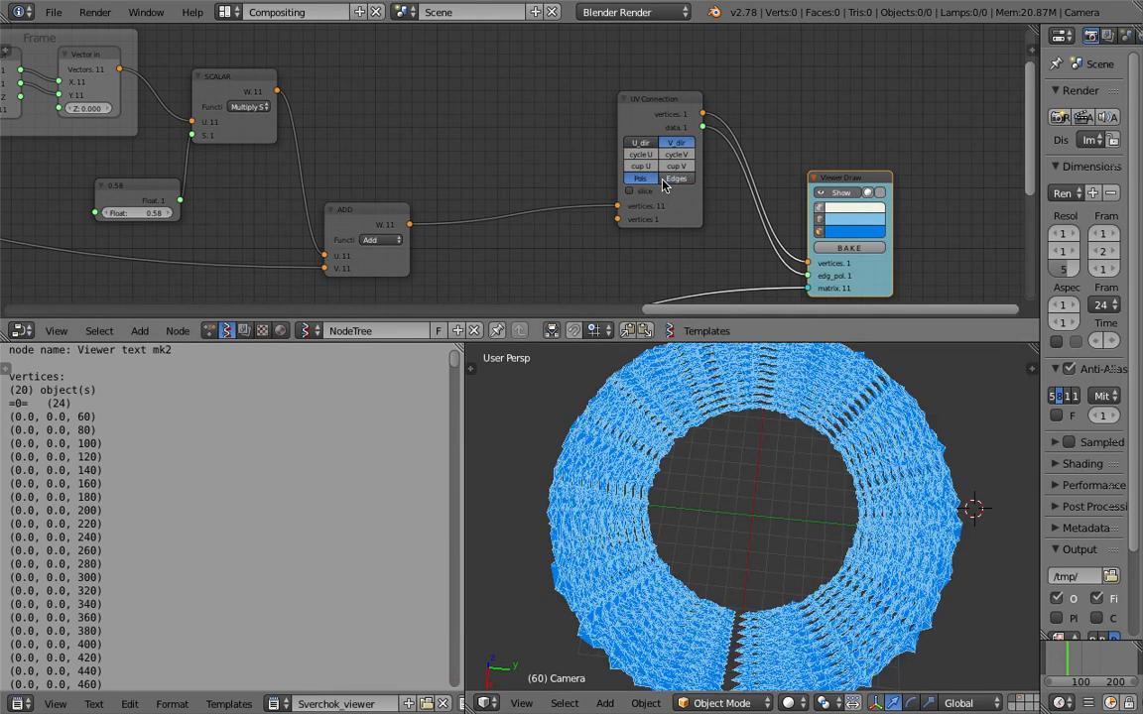
{"action": "left_click", "coordinate": [667, 181]}
{"action": "scroll", "coordinate": [813, 514], "scroll_direction": "up", "scroll_amount": 4}
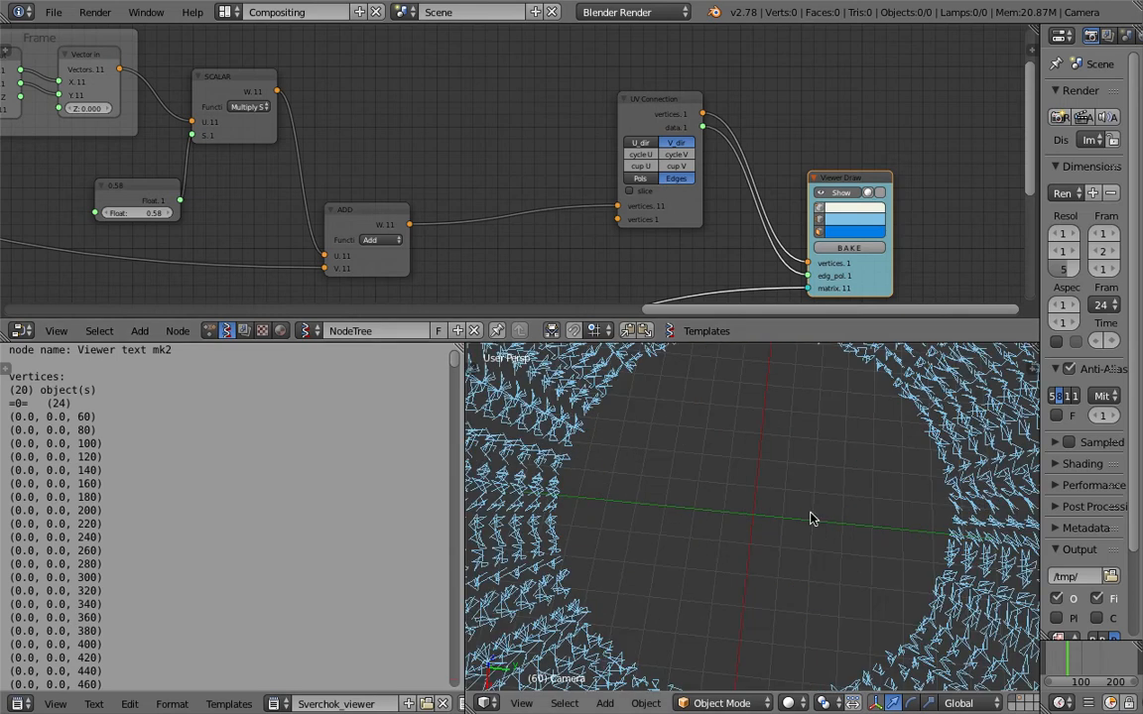
{"action": "scroll", "coordinate": [810, 518], "scroll_direction": "down", "scroll_amount": 1}
Set the Float feeding the SCALAR after the frame to 0.61 and the one feeding the SCALAR after Vector Noise to 0.37.
{"action": "middle_click_drag", "start_coordinate": [459, 149], "coordinate": [648, 113]}
{"action": "mouse_move", "coordinate": [338, 176]}
{"action": "left_mouse_down"}
{"action": "mouse_move", "coordinate": [298, 177]}
{"action": "mouse_move", "coordinate": [342, 177]}
{"action": "left_mouse_up"}
{"action": "middle_click_drag", "start_coordinate": [717, 124], "coordinate": [780, 132]}
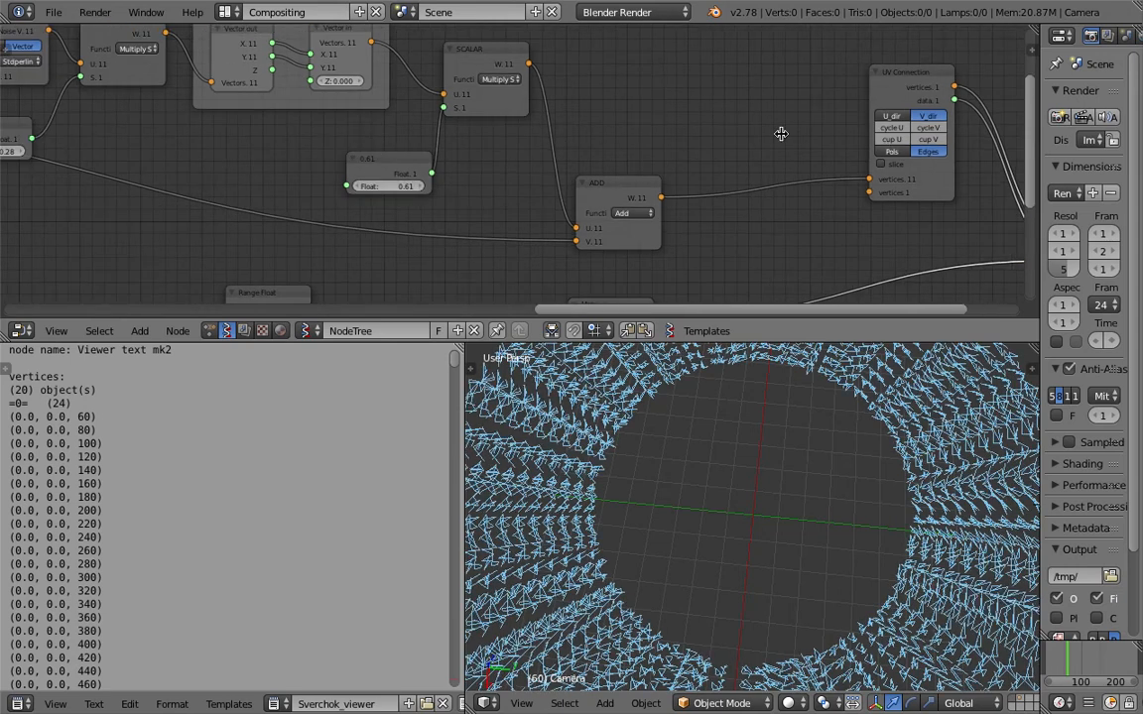
{"action": "left_click", "coordinate": [907, 118]}
{"action": "left_click", "coordinate": [929, 119]}
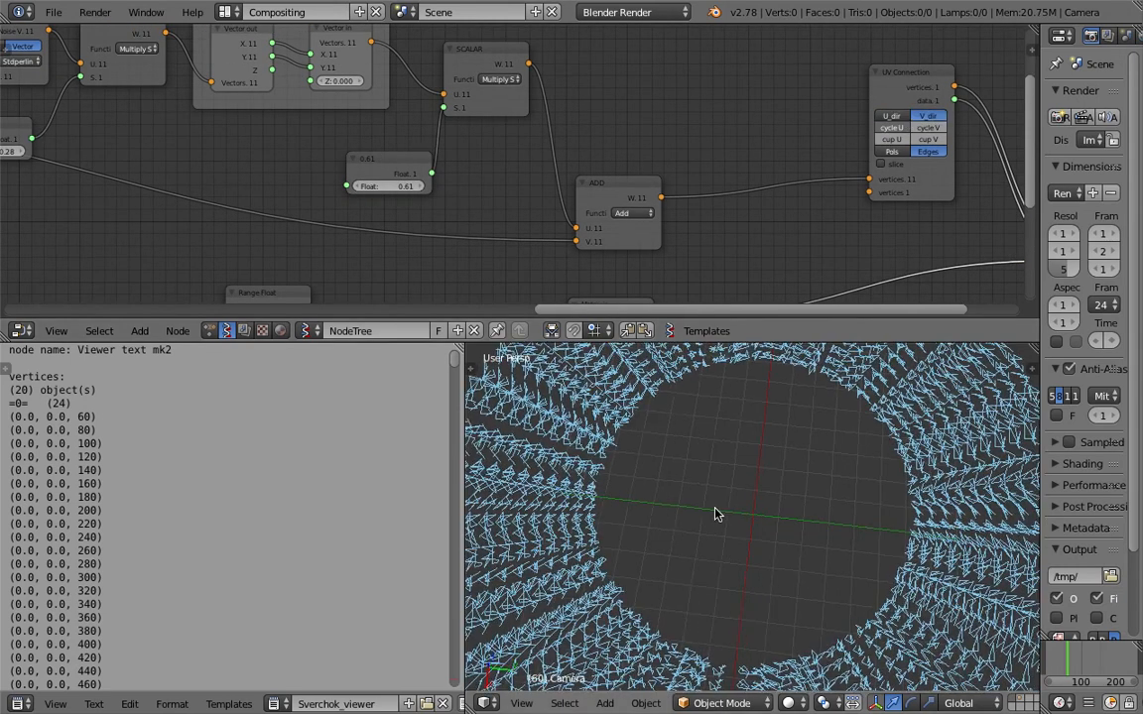
{"action": "middle_click_drag", "start_coordinate": [157, 161], "coordinate": [451, 189]}
{"action": "mouse_move", "coordinate": [306, 182]}
{"action": "left_mouse_down"}
{"action": "mouse_move", "coordinate": [337, 182]}
{"action": "mouse_move", "coordinate": [285, 182]}
{"action": "mouse_move", "coordinate": [342, 181]}
{"action": "mouse_move", "coordinate": [306, 179]}
{"action": "left_mouse_up"}
Set the start value of the second Range Int node to 1.
{"action": "middle_click_drag", "start_coordinate": [53, 168], "coordinate": [456, 228]}
{"action": "middle_click_drag", "start_coordinate": [225, 173], "coordinate": [559, 191]}
{"action": "middle_click_drag", "start_coordinate": [357, 163], "coordinate": [484, 152]}
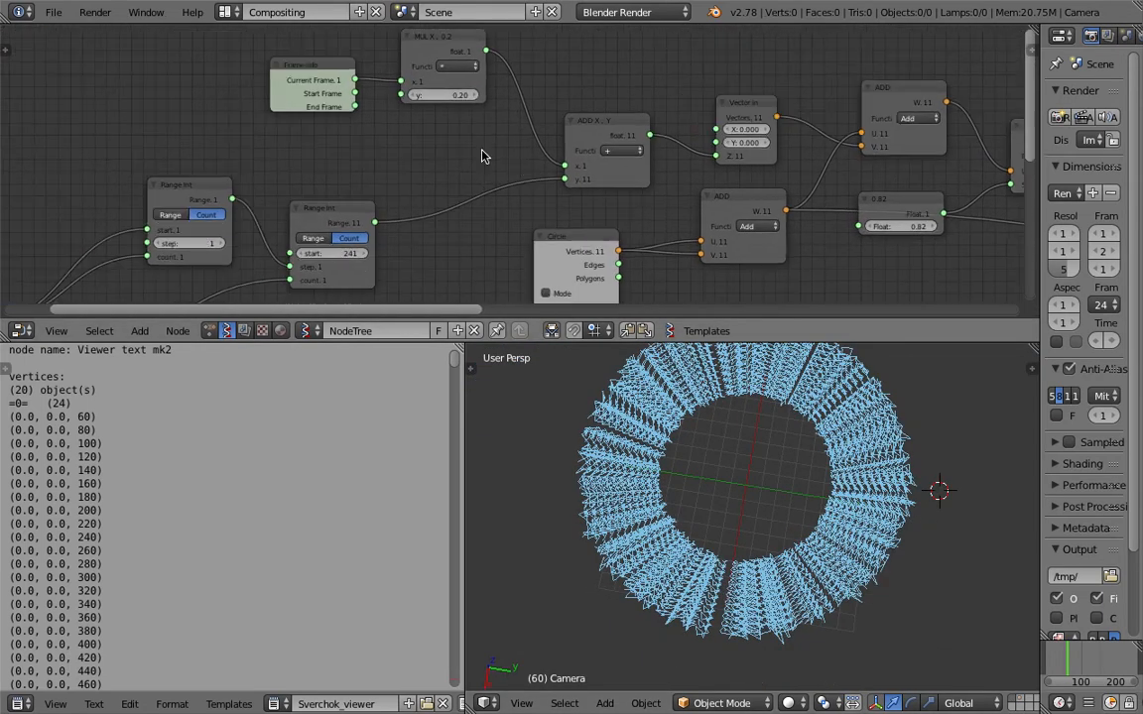
{"action": "middle_click_drag", "start_coordinate": [369, 164], "coordinate": [471, 128]}
{"action": "left_click", "coordinate": [456, 212]}
{"action": "type", "text": "1"}
{"action": "key", "text": "Return"}
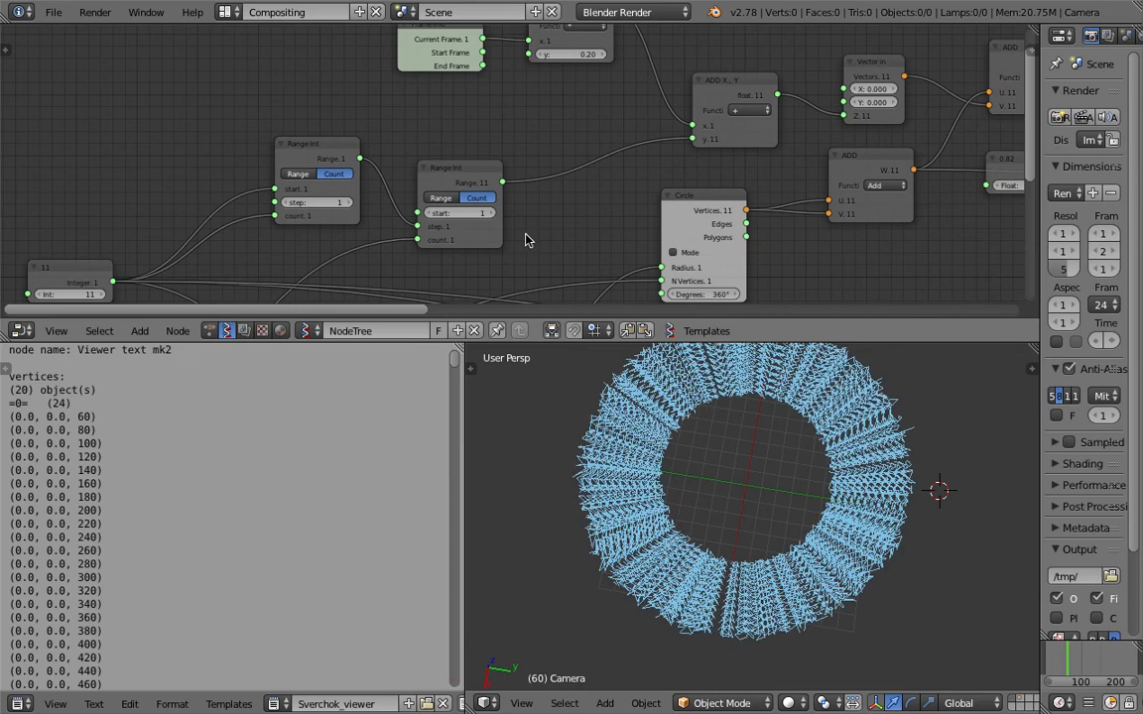
Raise the first Range Int's step to 4 and move the node farther from the second Range Int.
{"action": "left_click", "coordinate": [343, 202]}
{"action": "left_click", "coordinate": [348, 202]}
{"action": "left_click", "coordinate": [348, 202]}
{"action": "left_click_drag", "start_coordinate": [309, 141], "coordinate": [256, 97]}
Unlink the second Range Int's step input and switch that node to Range mode with start 13.
{"action": "mouse_move", "coordinate": [116, 286]}
{"action": "left_mouse_down"}
{"action": "mouse_move", "coordinate": [353, 246]}
{"action": "mouse_move", "coordinate": [386, 171]}
{"action": "left_mouse_up"}
{"action": "mouse_move", "coordinate": [455, 212]}
{"action": "left_mouse_down"}
{"action": "mouse_move", "coordinate": [510, 218]}
{"action": "mouse_move", "coordinate": [494, 228]}
{"action": "mouse_move", "coordinate": [458, 214]}
{"action": "left_mouse_up"}
{"action": "left_click", "coordinate": [445, 200]}
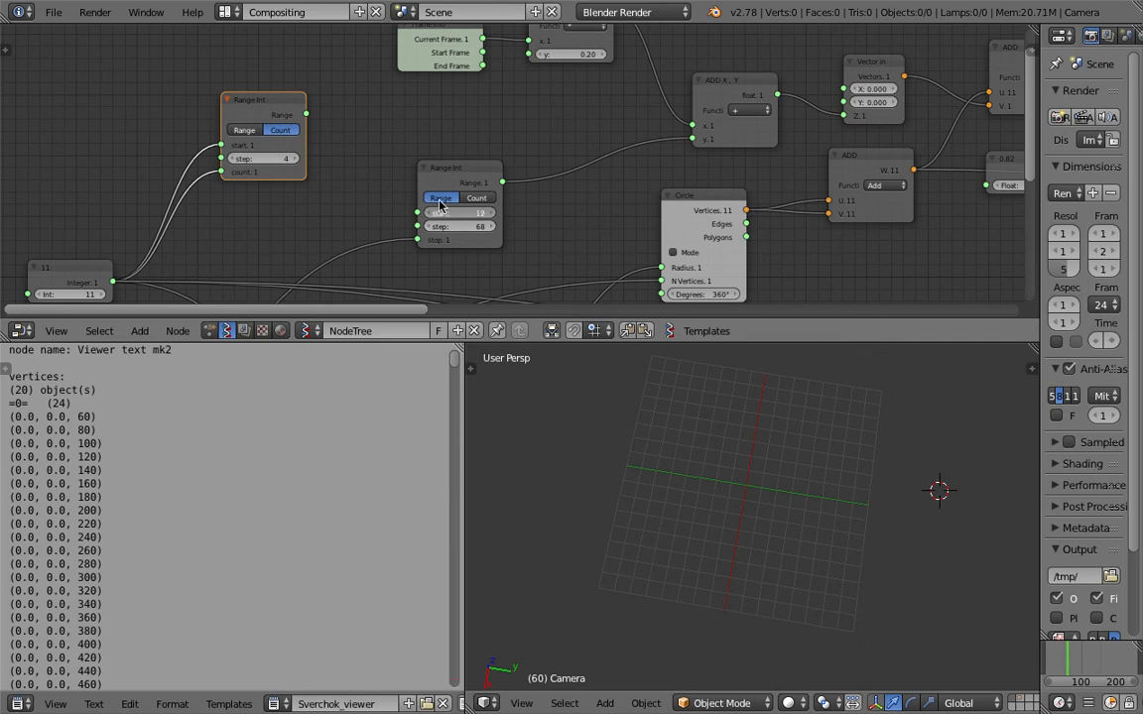
Relink the first Range Int's output to the second's step input, with the first's step at 18 and the second's start at 52.
{"action": "left_click_drag", "start_coordinate": [307, 114], "coordinate": [487, 213]}
{"action": "mouse_move", "coordinate": [282, 159]}
{"action": "left_mouse_down"}
{"action": "mouse_move", "coordinate": [305, 159]}
{"action": "mouse_move", "coordinate": [282, 158]}
{"action": "left_mouse_up"}
{"action": "left_click", "coordinate": [723, 395]}
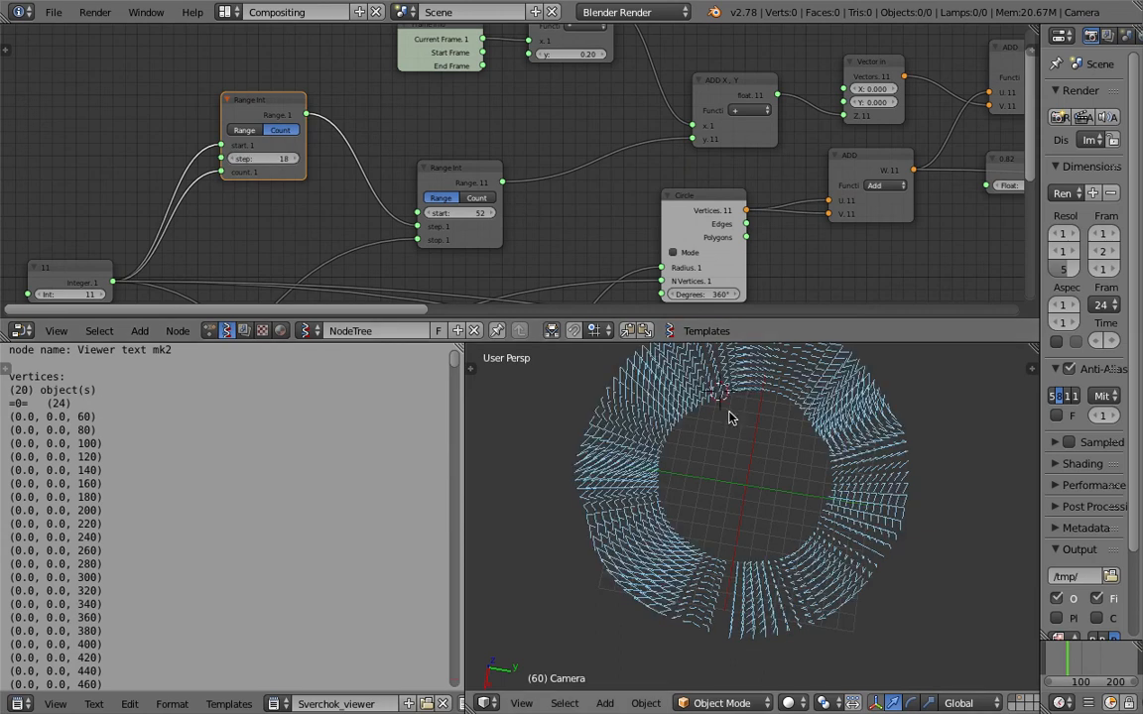
Play the animation briefly and examine how the connected edges move around the ring.
{"action": "middle_click_drag", "start_coordinate": [753, 457], "coordinate": [789, 450]}
{"action": "key", "text": "alt+a"}
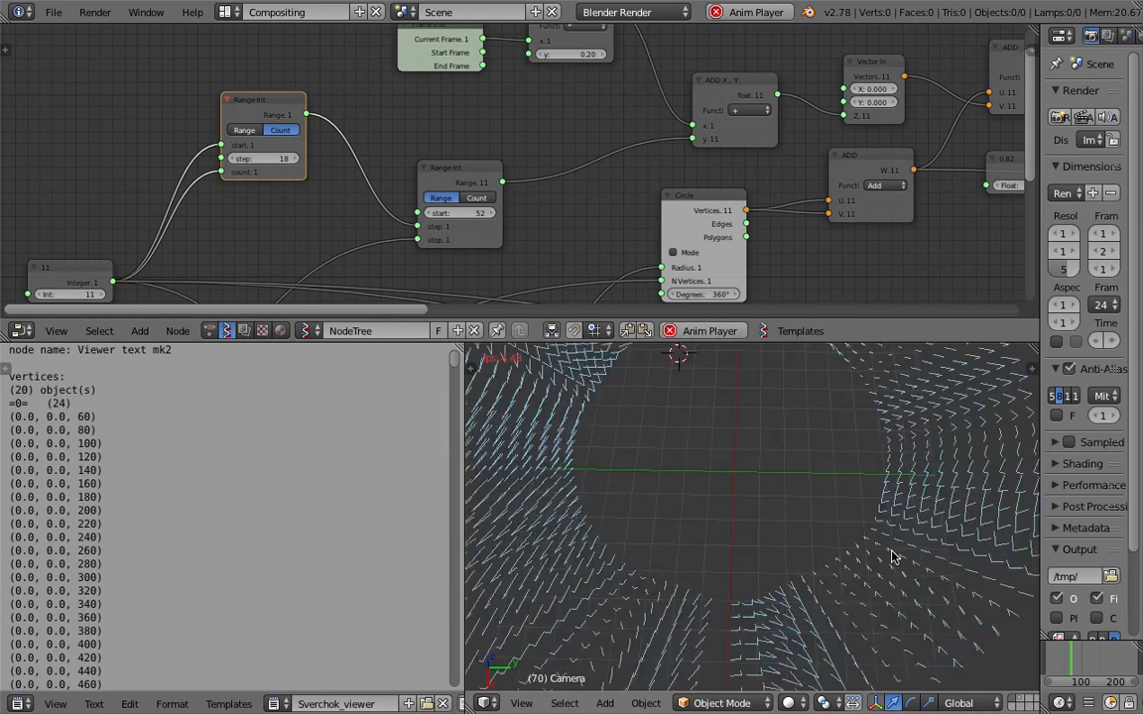
{"action": "key", "text": "Escape"}
{"action": "scroll", "coordinate": [873, 501], "scroll_direction": "down", "scroll_amount": 1}
{"action": "middle_click_drag", "start_coordinate": [856, 436], "coordinate": [814, 410]}
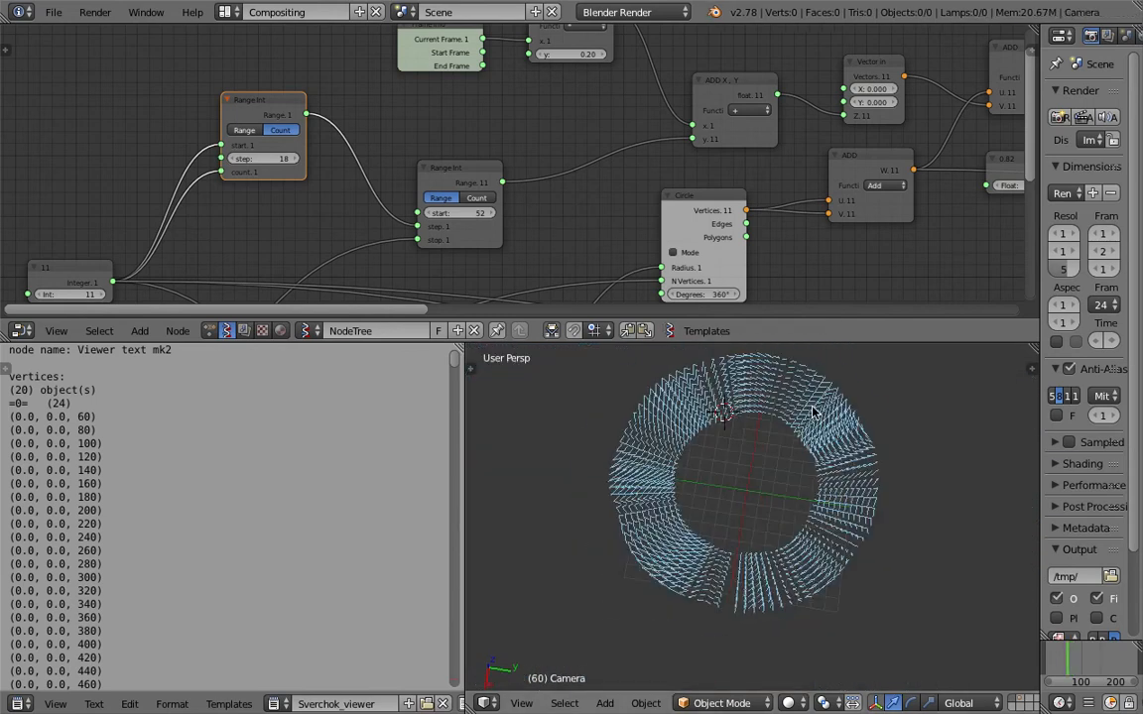
Examine the node chain from the Range Int nodes to Viewer Draw and the ring from several angles.
{"action": "middle_click_drag", "start_coordinate": [1012, 172], "coordinate": [535, 183]}
{"action": "middle_click_drag", "start_coordinate": [725, 186], "coordinate": [595, 161]}
{"action": "scroll", "coordinate": [556, 253], "scroll_direction": "down", "scroll_amount": 5}
{"action": "middle_click_drag", "start_coordinate": [1009, 224], "coordinate": [331, 258]}
{"action": "scroll", "coordinate": [456, 240], "scroll_direction": "up", "scroll_amount": 4}
{"action": "scroll", "coordinate": [742, 491], "scroll_direction": "up", "scroll_amount": 1}
{"action": "middle_click_drag", "start_coordinate": [742, 494], "coordinate": [695, 466]}
{"action": "middle_click_drag", "start_coordinate": [255, 219], "coordinate": [597, 147]}
{"action": "scroll", "coordinate": [597, 130], "scroll_direction": "down", "scroll_amount": 5}
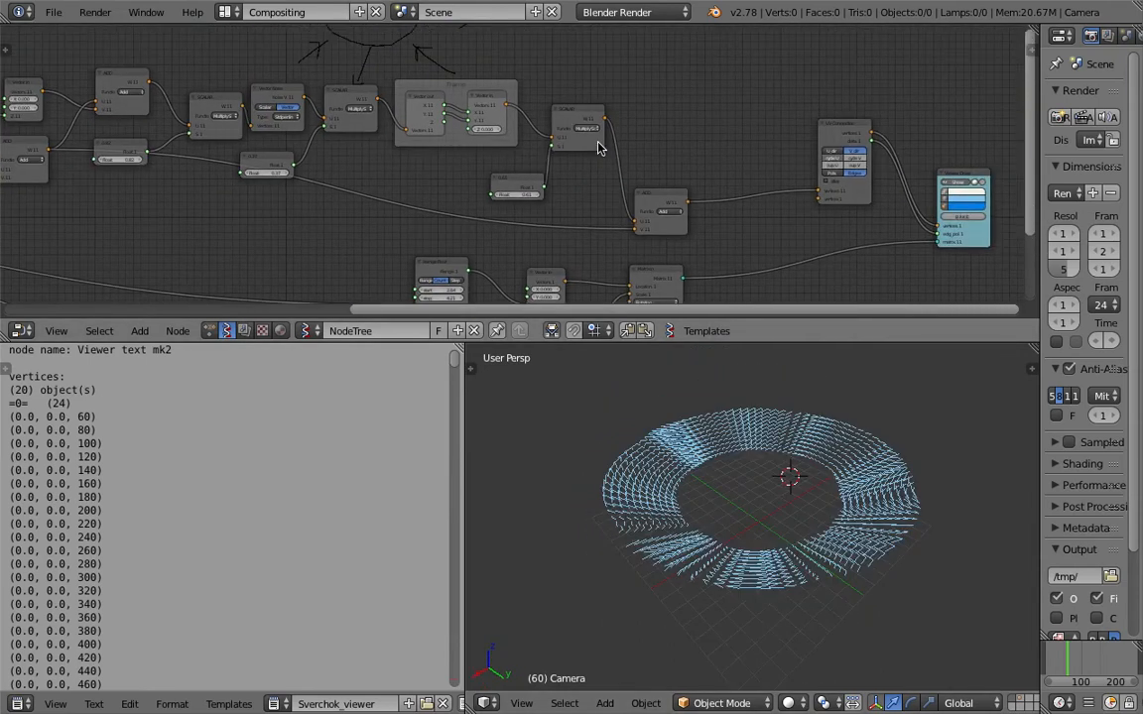
{"action": "middle_click_drag", "start_coordinate": [849, 477], "coordinate": [692, 527]}
{"action": "scroll", "coordinate": [908, 464], "scroll_direction": "down", "scroll_amount": 1}
Switch to Finder, dismiss the error dialog, and preview 0010.png from the perlin_flower folder.
{"action": "left_click", "coordinate": [902, 464]}
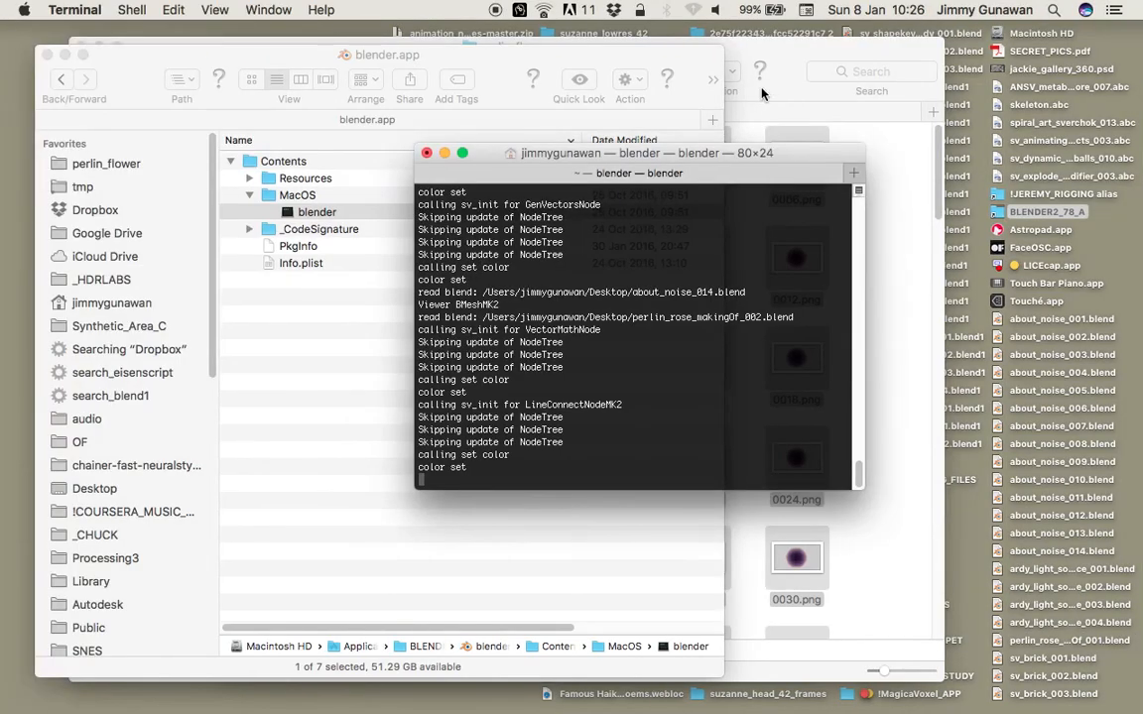
{"action": "left_click", "coordinate": [760, 93]}
{"action": "left_click", "coordinate": [707, 268]}
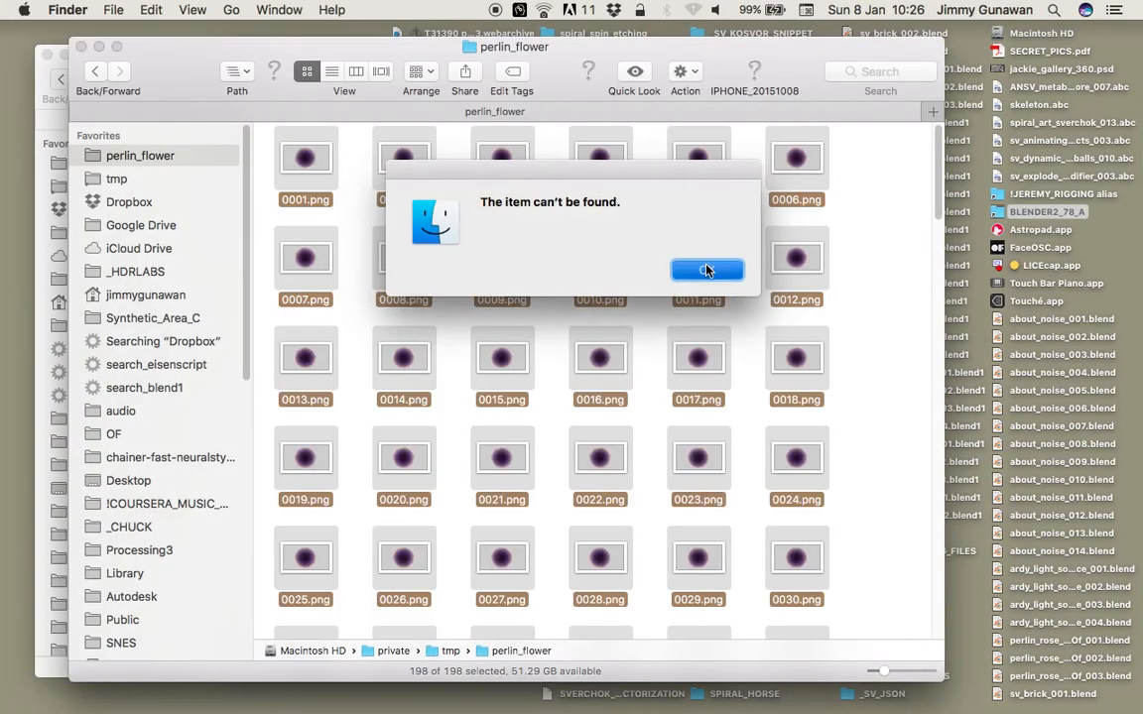
{"action": "left_click", "coordinate": [608, 266]}
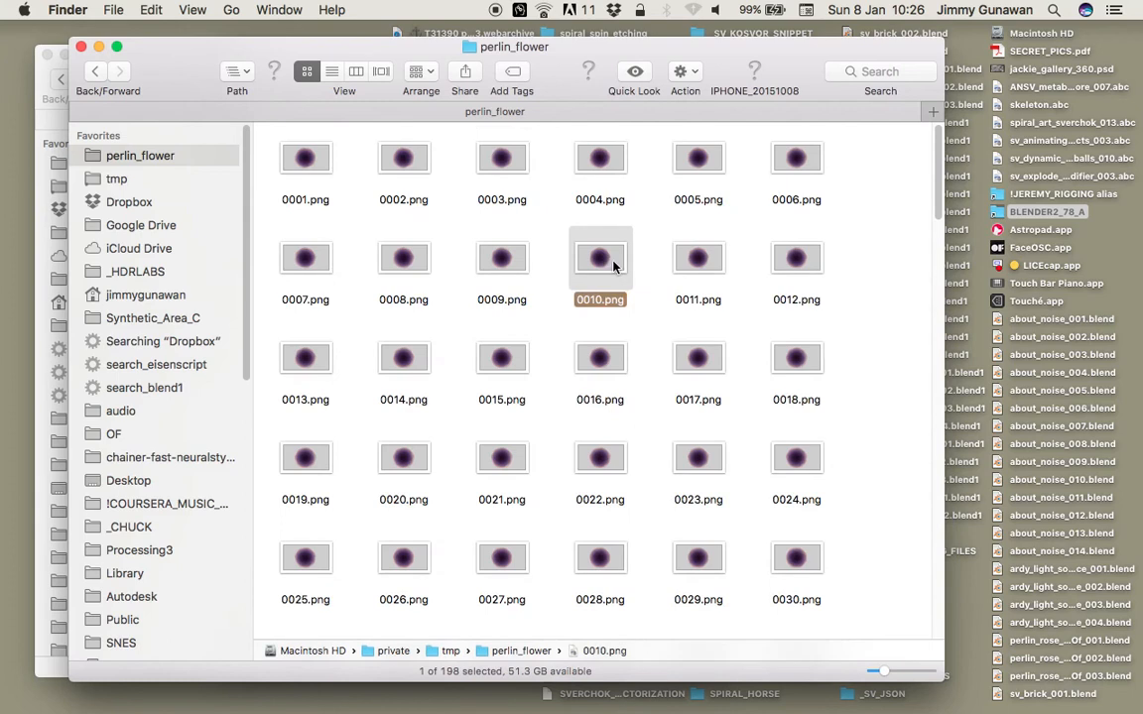
{"action": "key", "text": "space"}
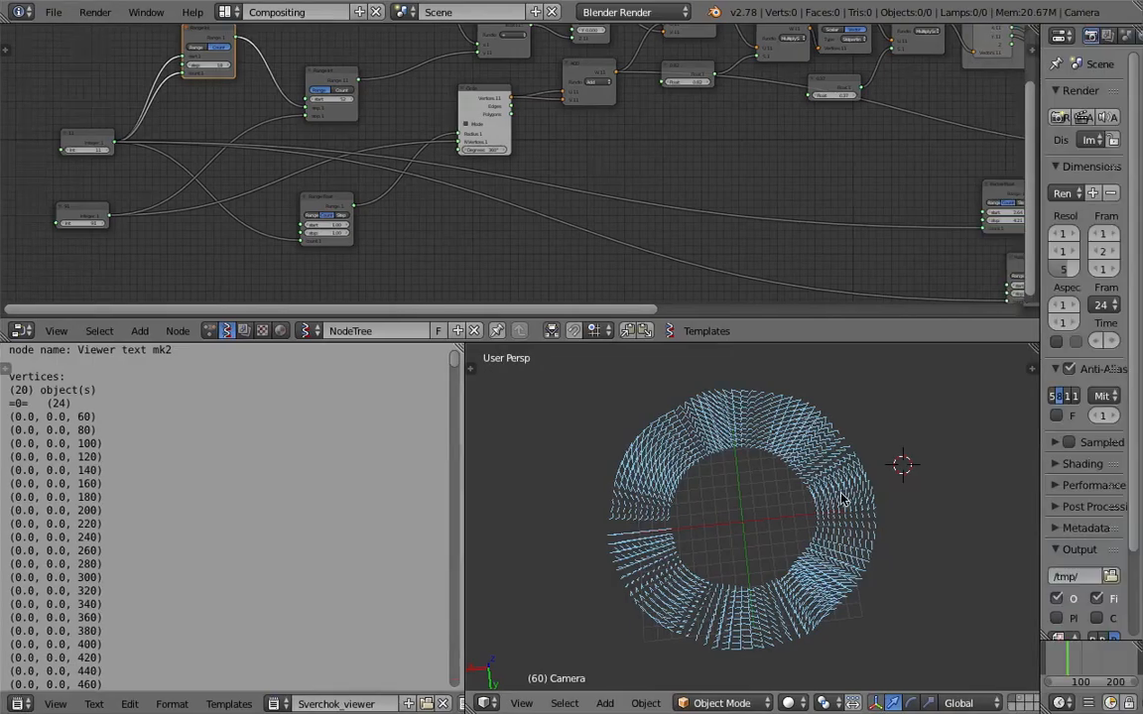
Compare the ring in Blender with the preview of the rendered frame 0010.png.
{"action": "middle_click_drag", "start_coordinate": [762, 449], "coordinate": [836, 582]}
{"action": "scroll", "coordinate": [734, 544], "scroll_direction": "up", "scroll_amount": 3}
{"action": "scroll", "coordinate": [734, 544], "scroll_direction": "down", "scroll_amount": 3}
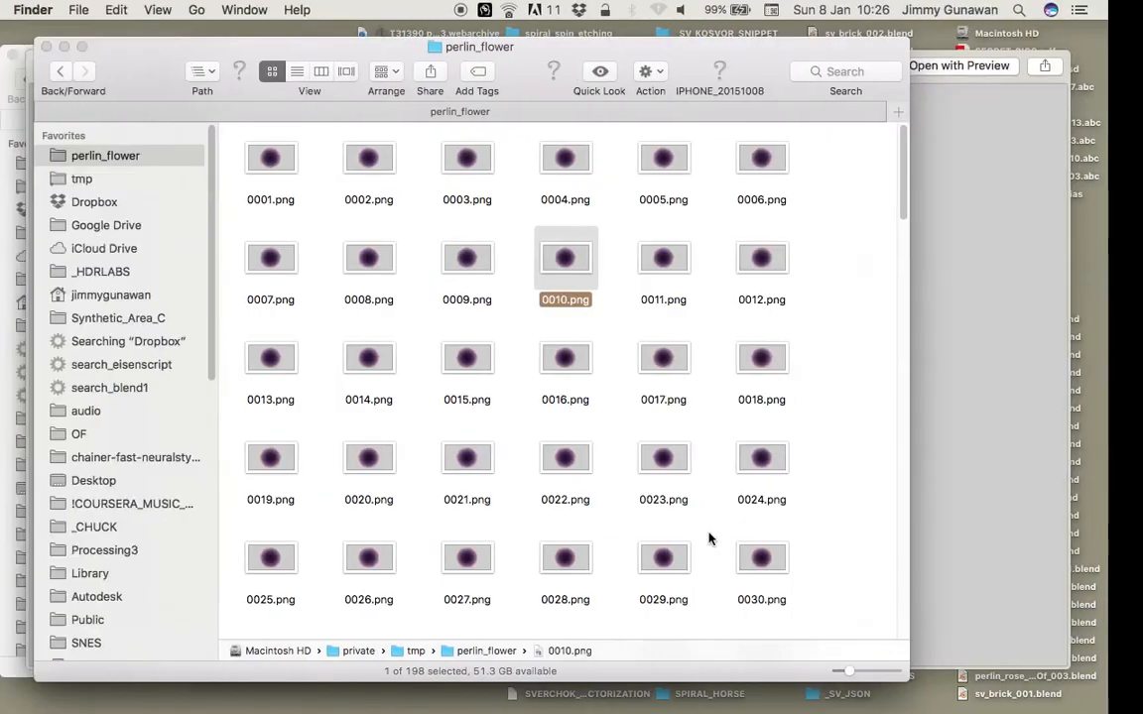
{"action": "key", "text": "space"}
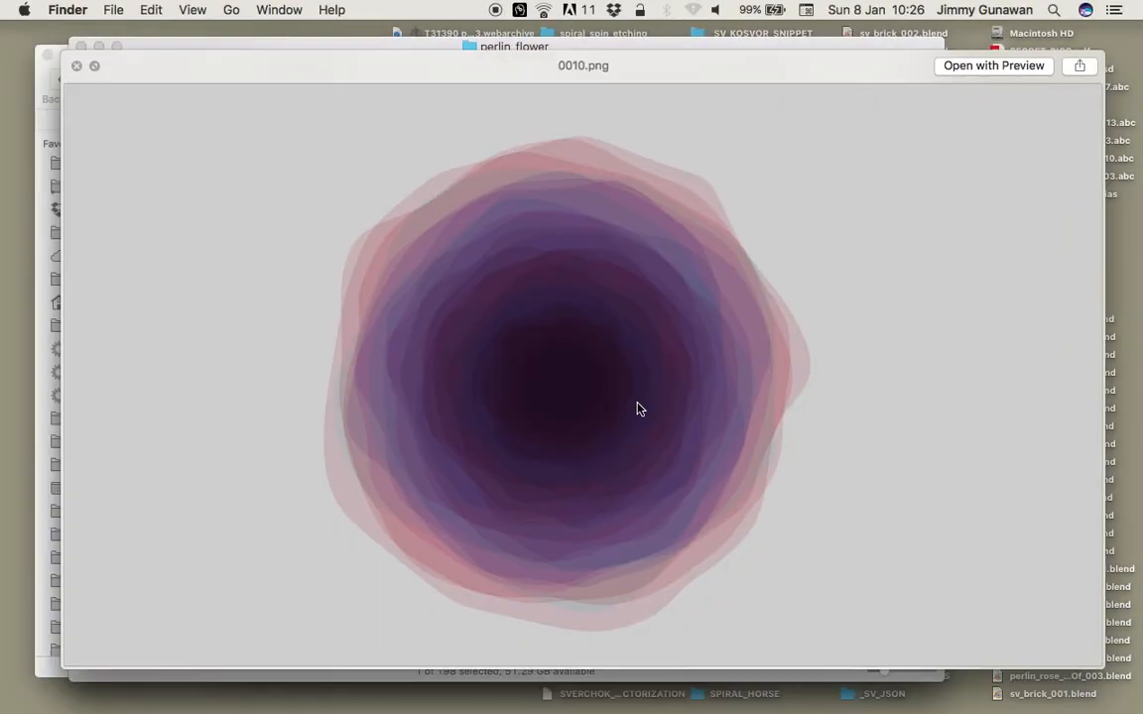
{"action": "left_click_drag", "start_coordinate": [440, 82], "coordinate": [415, 76]}
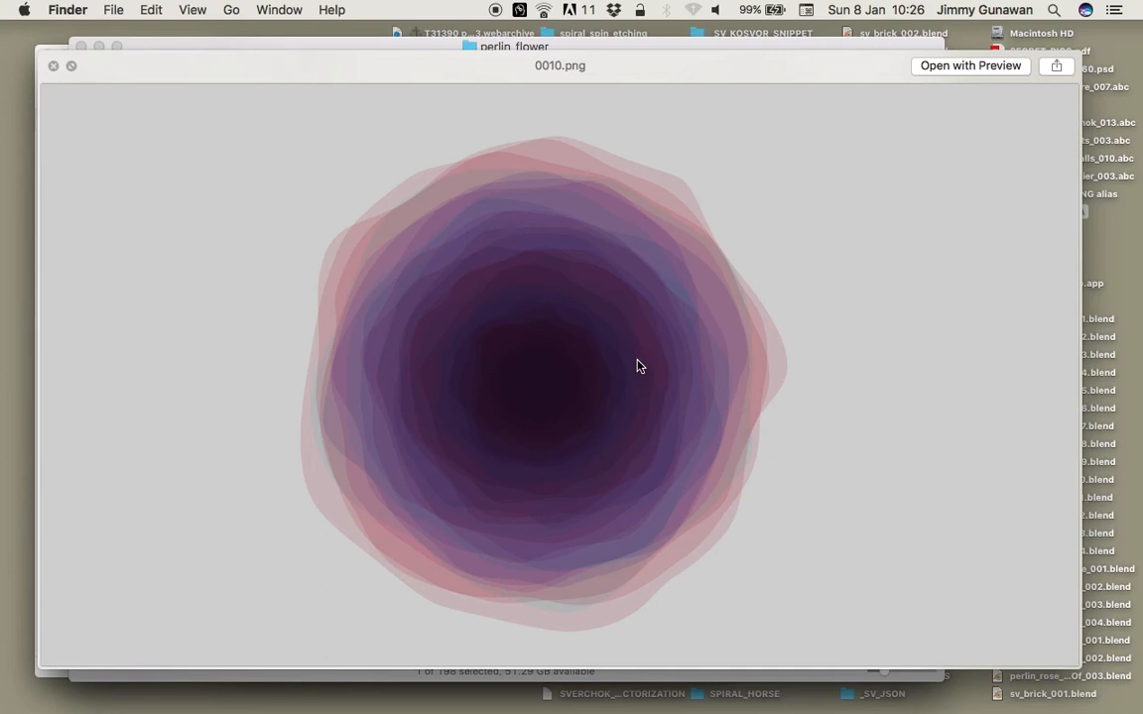
{"action": "key", "text": "ctrl+Right"}
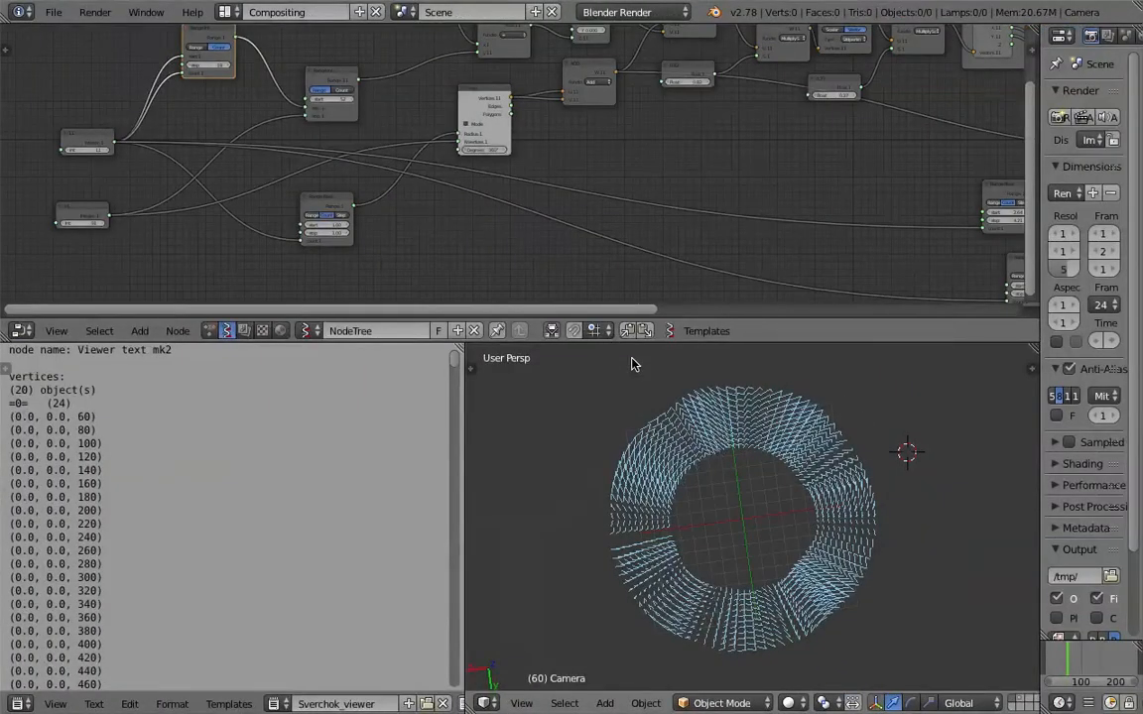
{"action": "key", "text": "ctrl+Left"}
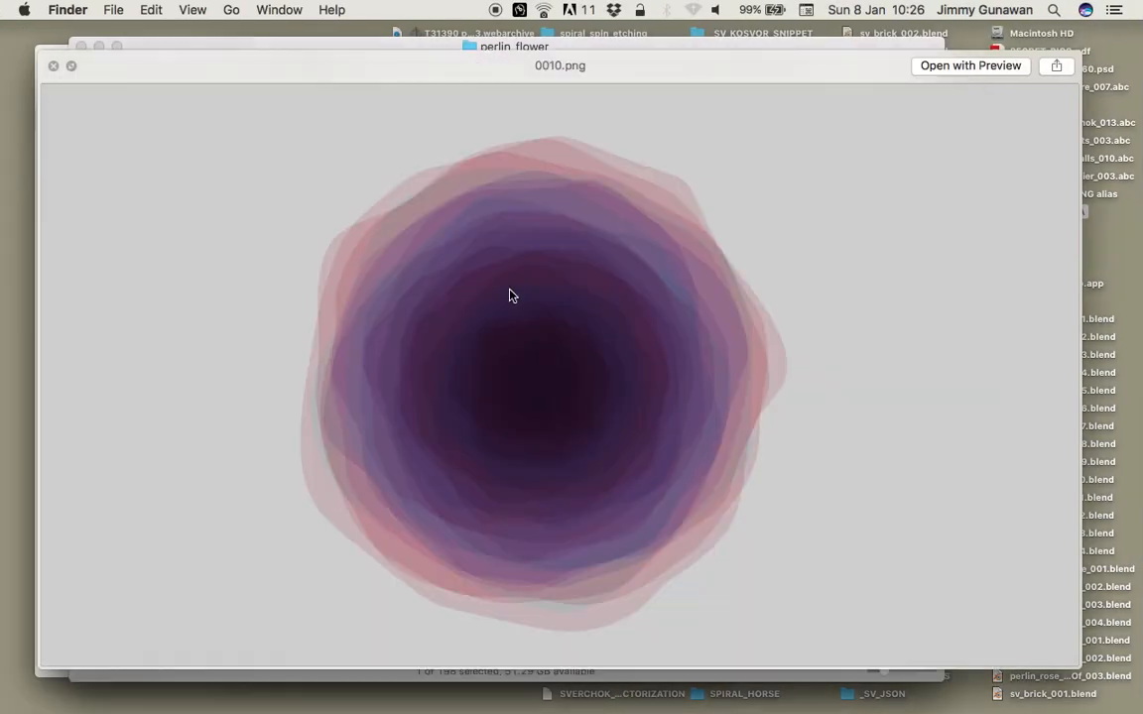
Advance the preview through the rendered frames to 0012.png and return to Blender.
{"action": "key", "text": "Down"}
{"action": "key", "text": "Down"}
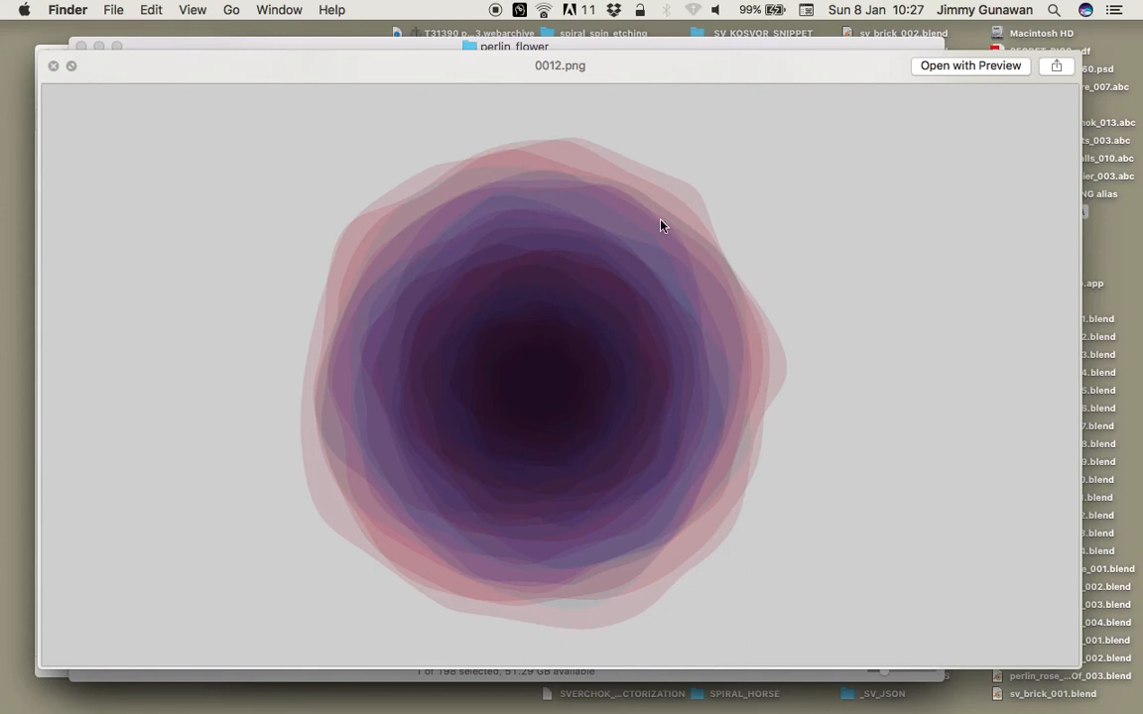
{"action": "key", "text": "ctrl+Right"}
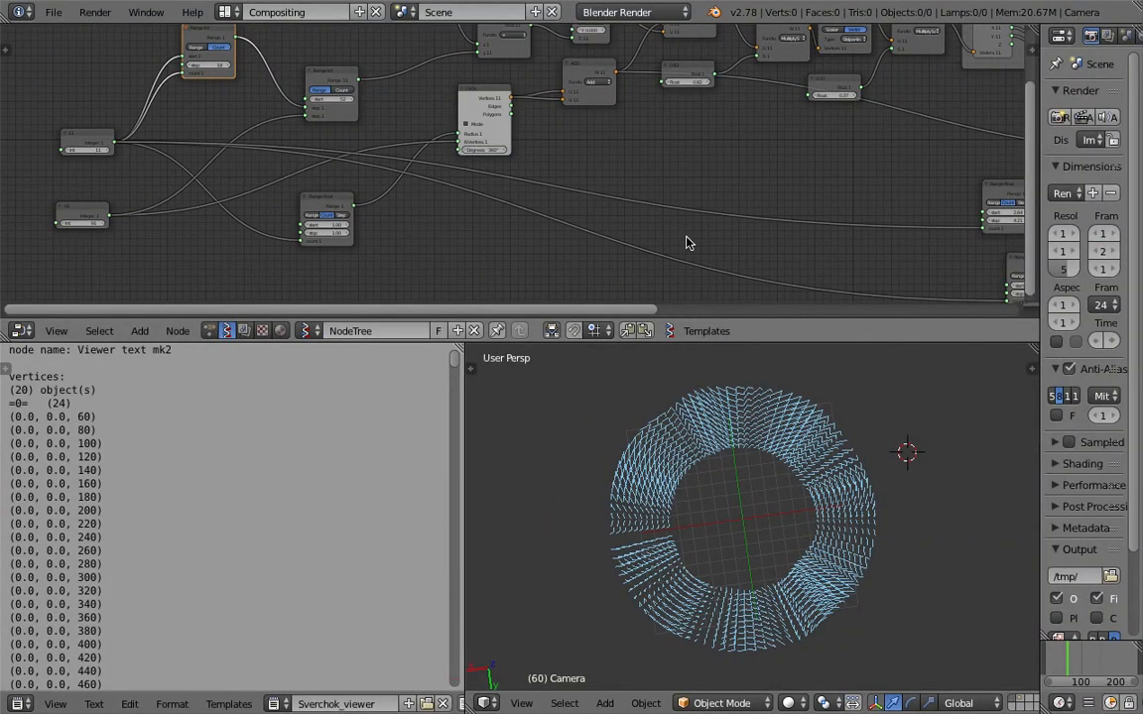
Delete the UV Connection node and link Viewer Draw directly to the final ADD's output and the Circle's Edges output.
{"action": "middle_click_drag", "start_coordinate": [676, 480], "coordinate": [730, 440]}
{"action": "middle_click_drag", "start_coordinate": [936, 175], "coordinate": [16, 208]}
{"action": "middle_click_drag", "start_coordinate": [398, 223], "coordinate": [203, 214]}
{"action": "scroll", "coordinate": [148, 138], "scroll_direction": "up", "scroll_amount": 4}
{"action": "left_click_drag", "start_coordinate": [137, 150], "coordinate": [479, 185]}
{"action": "scroll", "coordinate": [719, 218], "scroll_direction": "down", "scroll_amount": 6}
{"action": "middle_click_drag", "start_coordinate": [302, 202], "coordinate": [857, 209]}
{"action": "left_click", "coordinate": [683, 100]}
{"action": "key", "text": "x"}
{"action": "scroll", "coordinate": [857, 209], "scroll_direction": "down", "scroll_amount": 1}
{"action": "left_click_drag", "start_coordinate": [872, 205], "coordinate": [79, 149]}
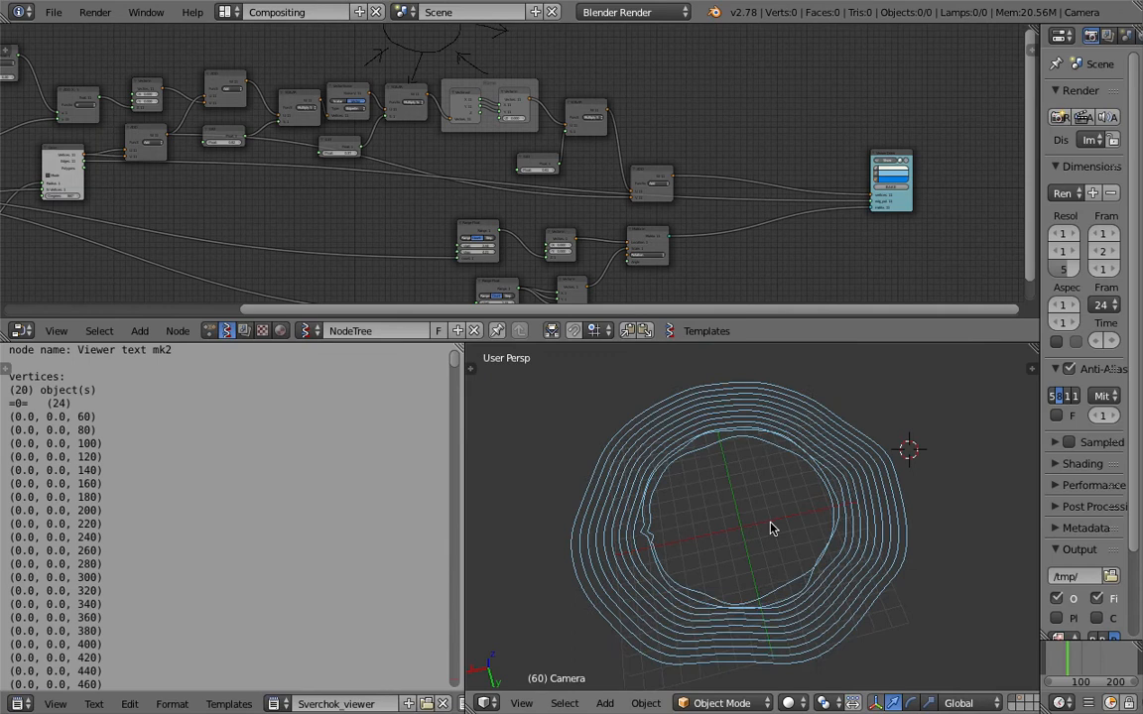
Play the animation and set the second Range Int's start to 101 while it runs.
{"action": "key", "text": "alt+a"}
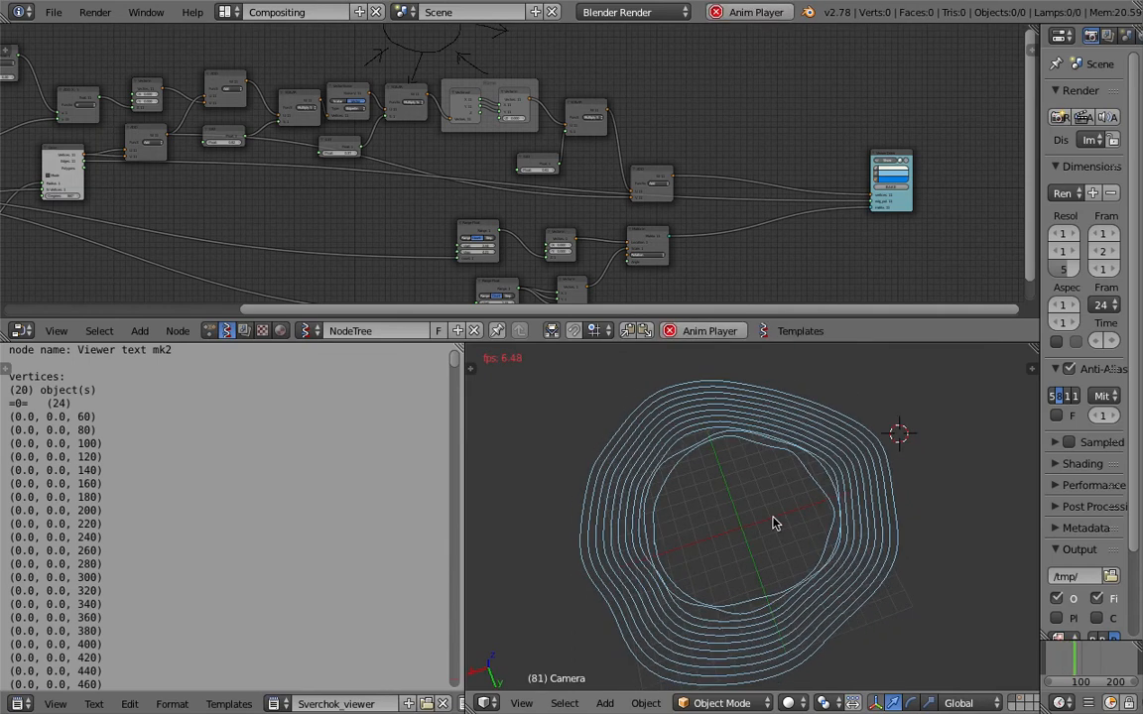
{"action": "middle_click_drag", "start_coordinate": [792, 496], "coordinate": [844, 496]}
{"action": "middle_click_drag", "start_coordinate": [158, 189], "coordinate": [635, 209]}
{"action": "scroll", "coordinate": [589, 204], "scroll_direction": "up", "scroll_amount": 5}
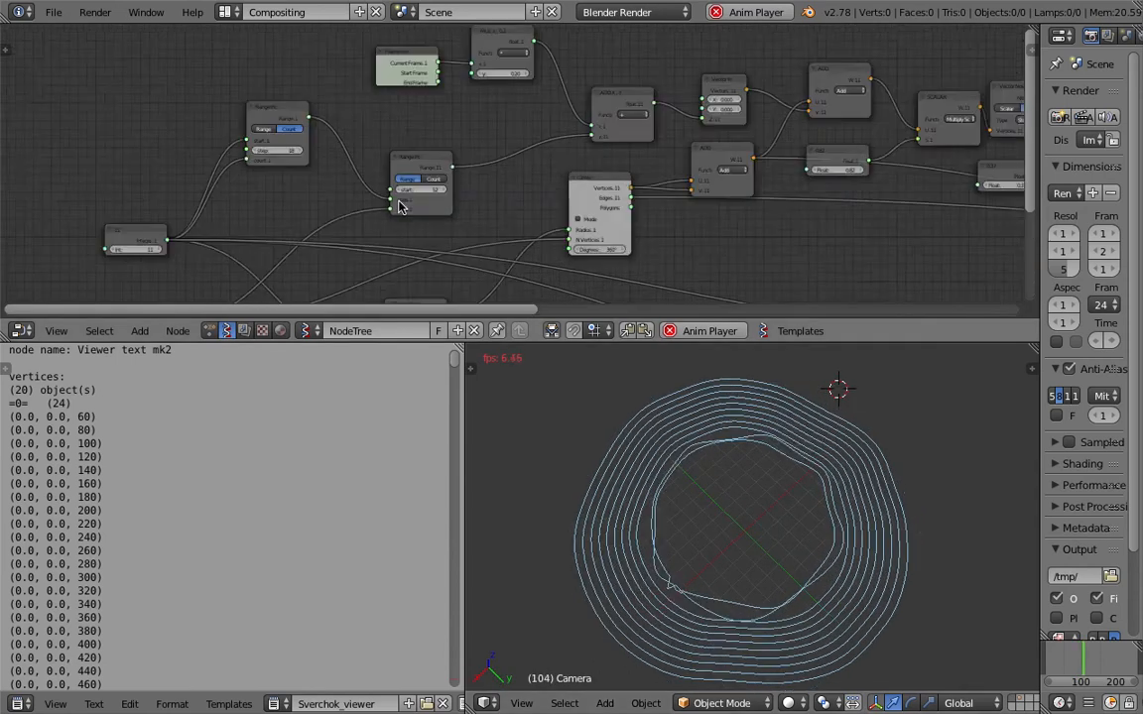
{"action": "scroll", "coordinate": [401, 207], "scroll_direction": "up", "scroll_amount": 3}
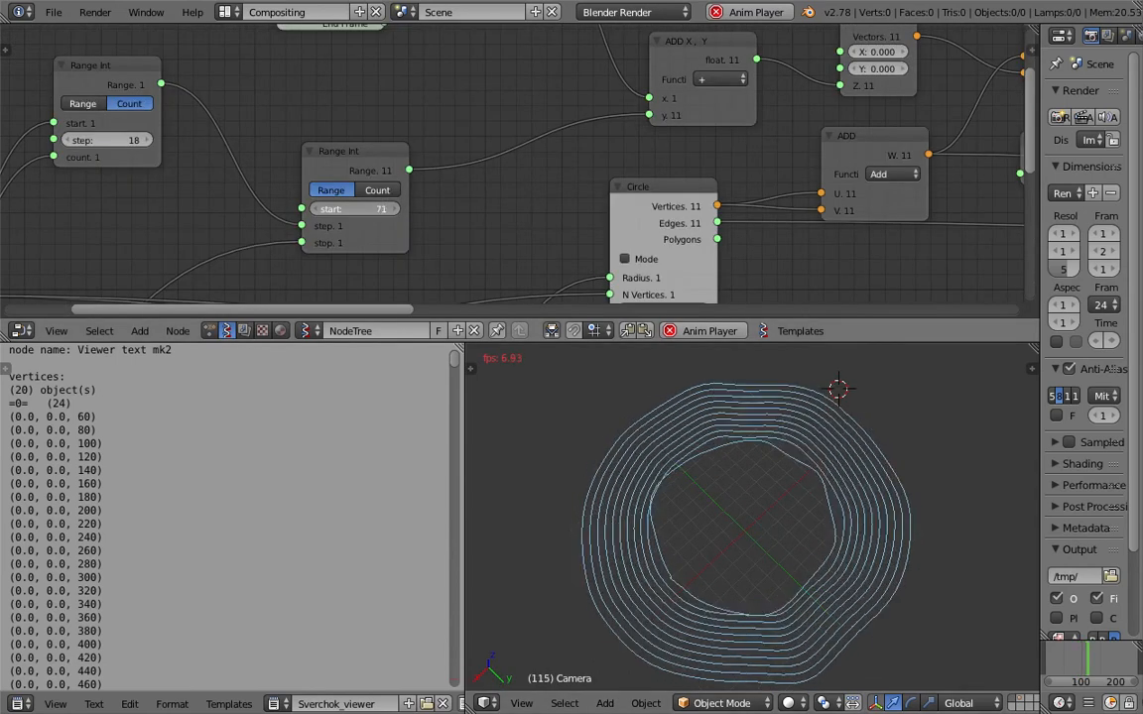
{"action": "middle_click_drag", "start_coordinate": [258, 232], "coordinate": [517, 149]}
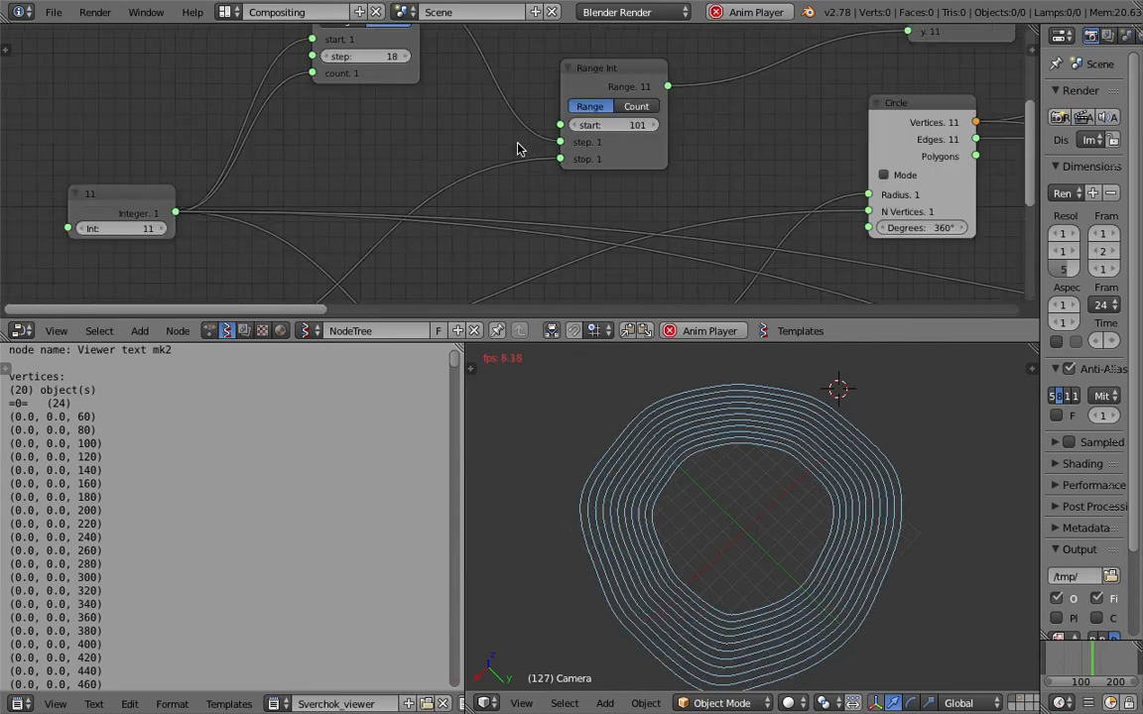
Switch the second Range Int to Count mode and give it an unlinked count of 1.
{"action": "scroll", "coordinate": [483, 154], "scroll_direction": "down", "scroll_amount": 1}
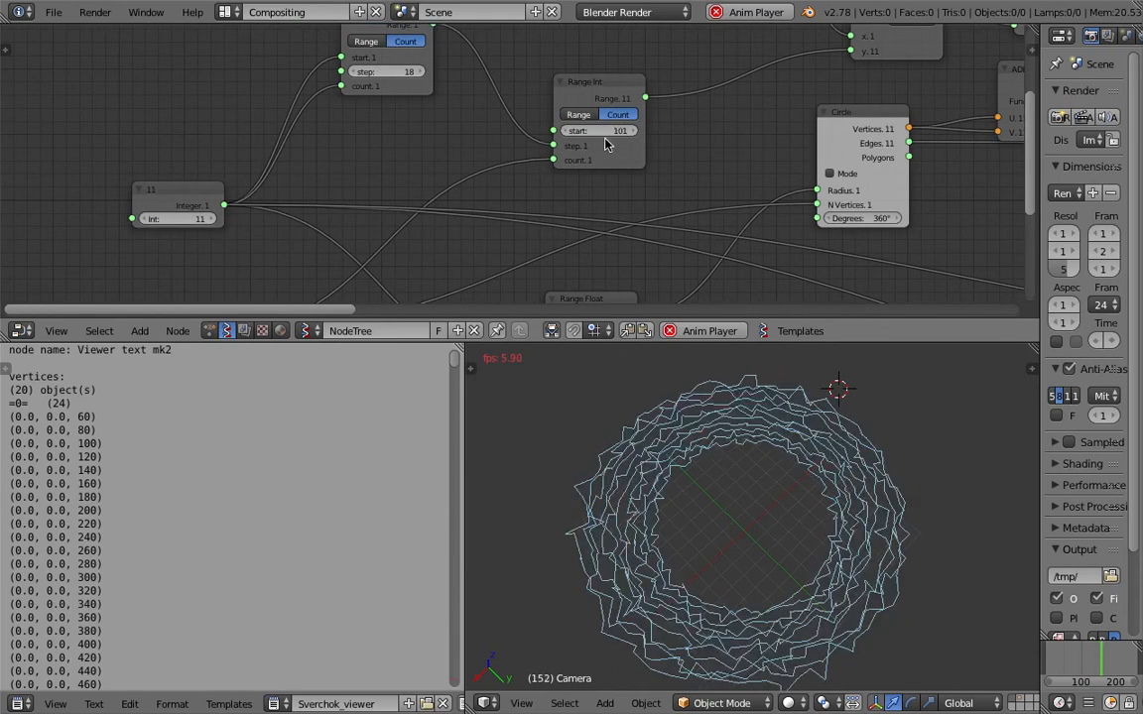
{"action": "left_click_drag", "start_coordinate": [553, 160], "coordinate": [556, 191]}
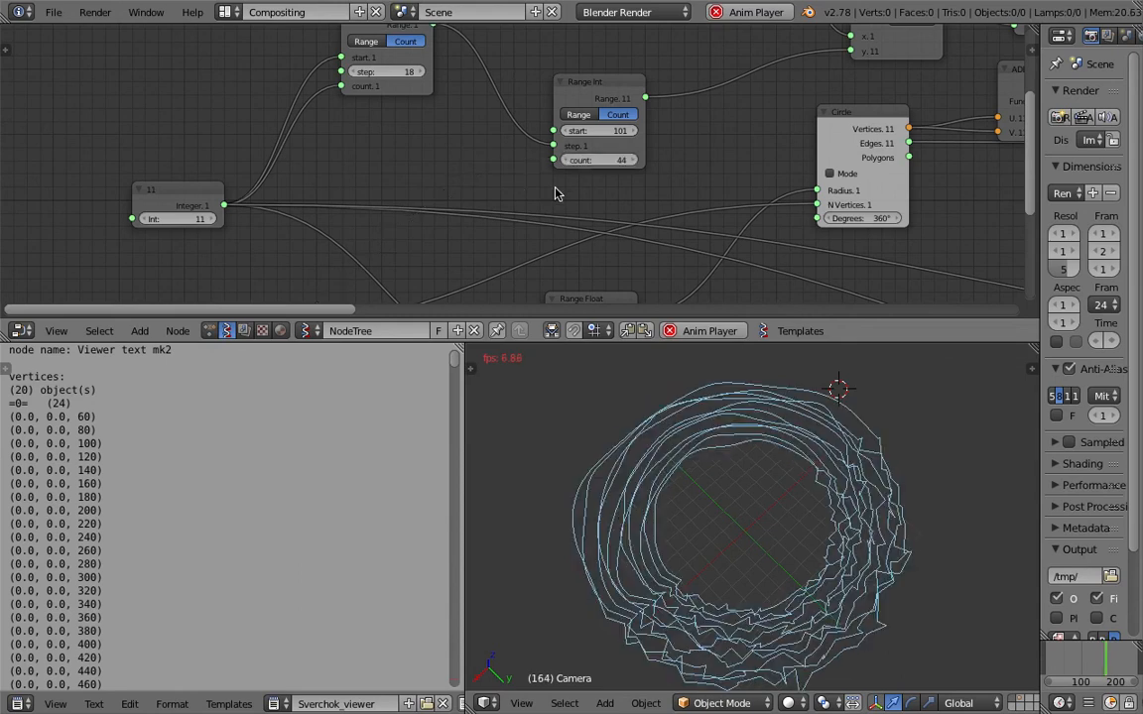
{"action": "left_click", "coordinate": [619, 159]}
{"action": "type", "text": "1"}
{"action": "key", "text": "Return"}
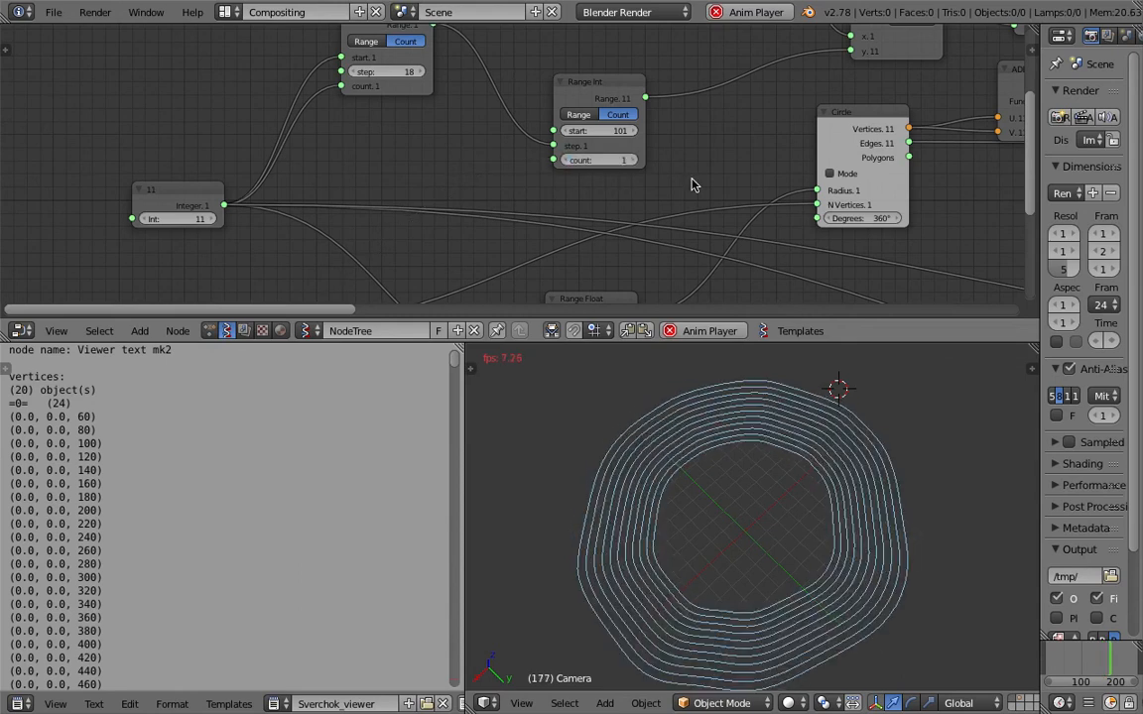
Step the second Range Int's count to 0 while the animation plays.
{"action": "left_click", "coordinate": [633, 161]}
{"action": "left_click", "coordinate": [567, 162]}
{"action": "left_click", "coordinate": [568, 162]}
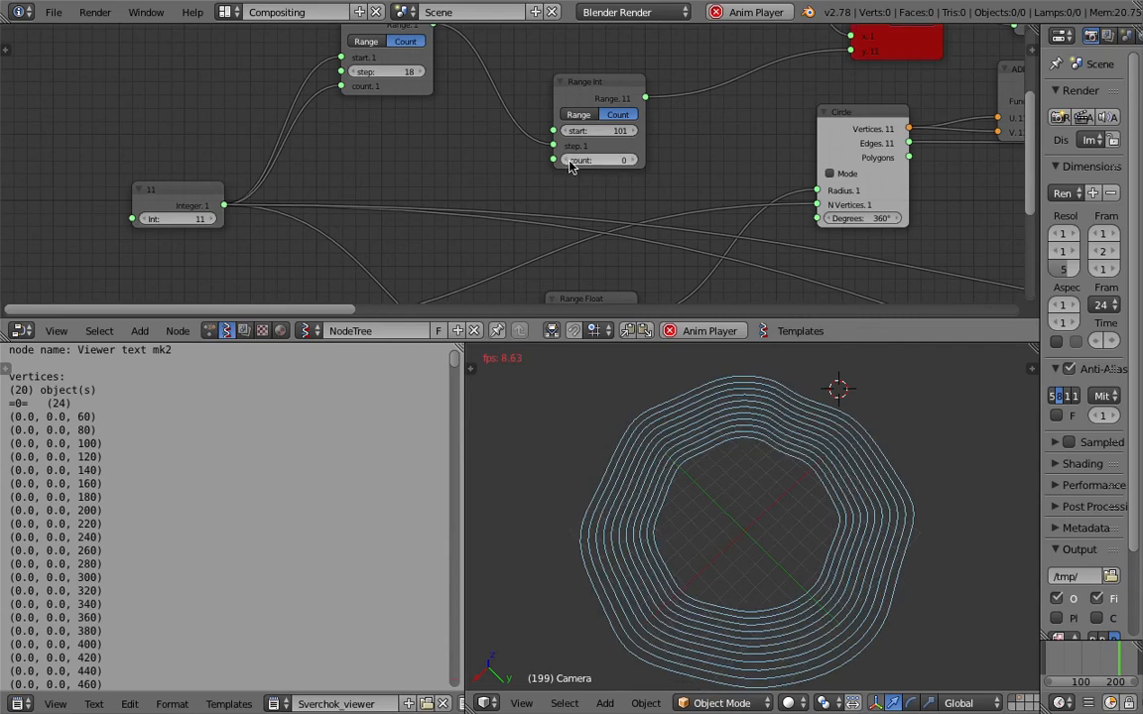
Raise the second Range Int's count to 53 while the animation plays to try rougher rings.
{"action": "left_click", "coordinate": [633, 161]}
{"action": "left_click", "coordinate": [633, 161]}
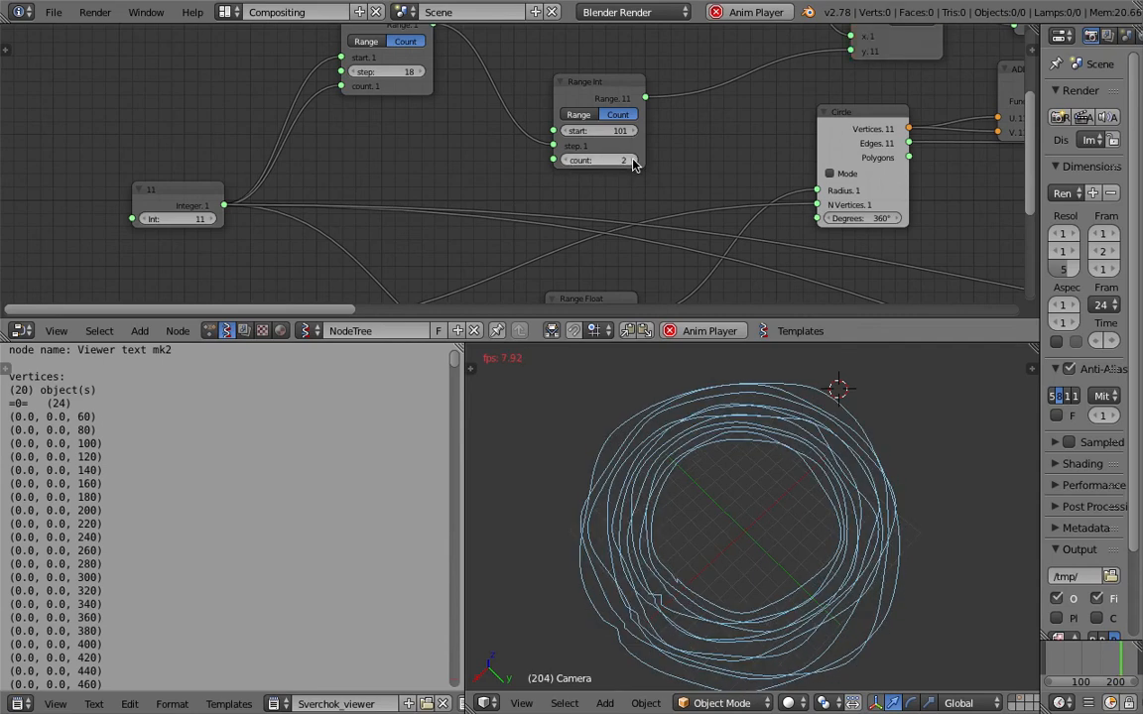
{"action": "left_click", "coordinate": [633, 162]}
{"action": "left_click_drag", "start_coordinate": [616, 160], "coordinate": [649, 160]}
{"action": "left_click", "coordinate": [619, 159]}
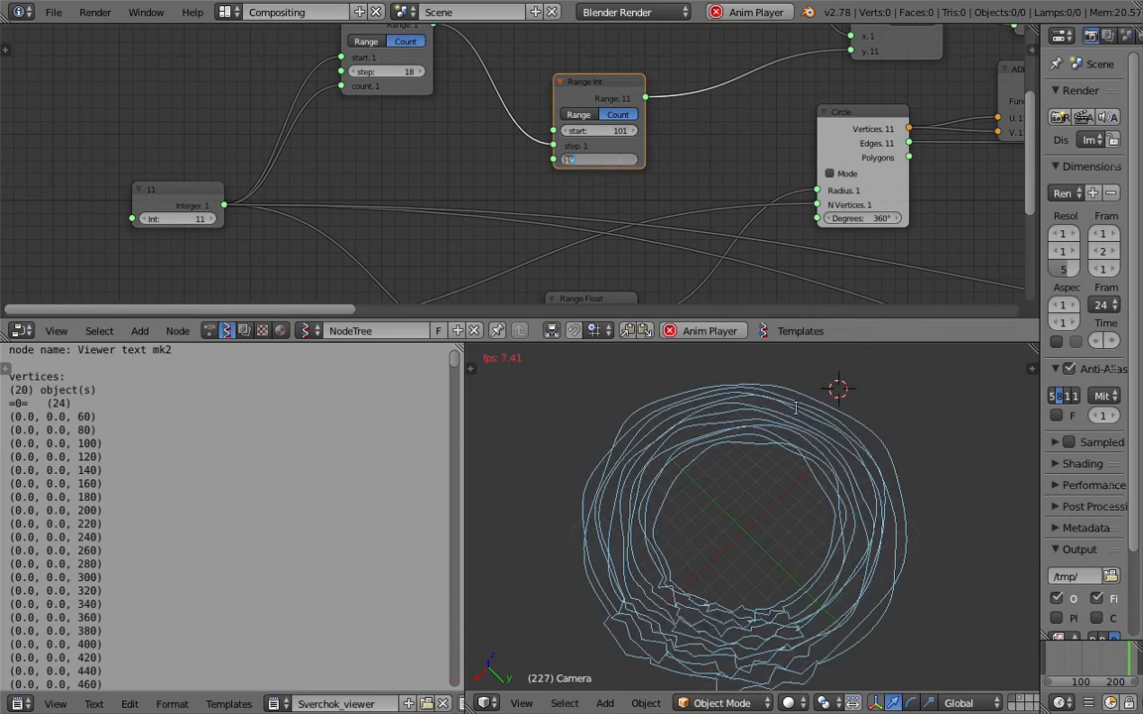
{"action": "left_click", "coordinate": [653, 178]}
{"action": "left_click_drag", "start_coordinate": [617, 161], "coordinate": [625, 162]}
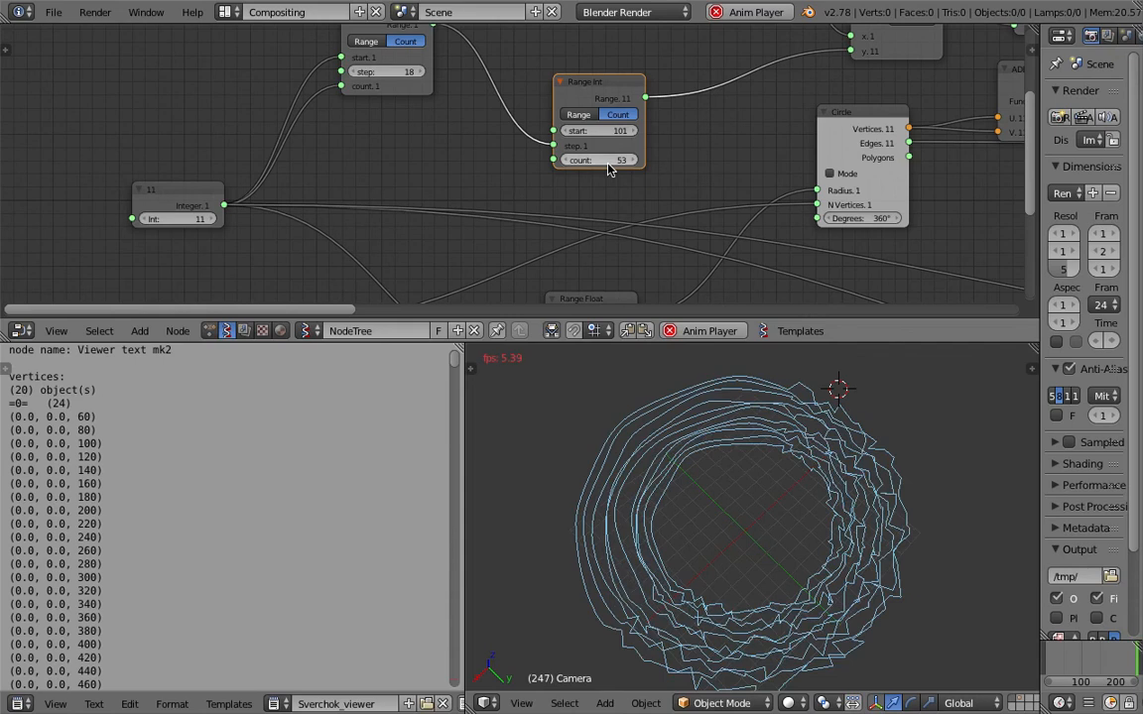
{"action": "middle_click_drag", "start_coordinate": [893, 570], "coordinate": [648, 577]}
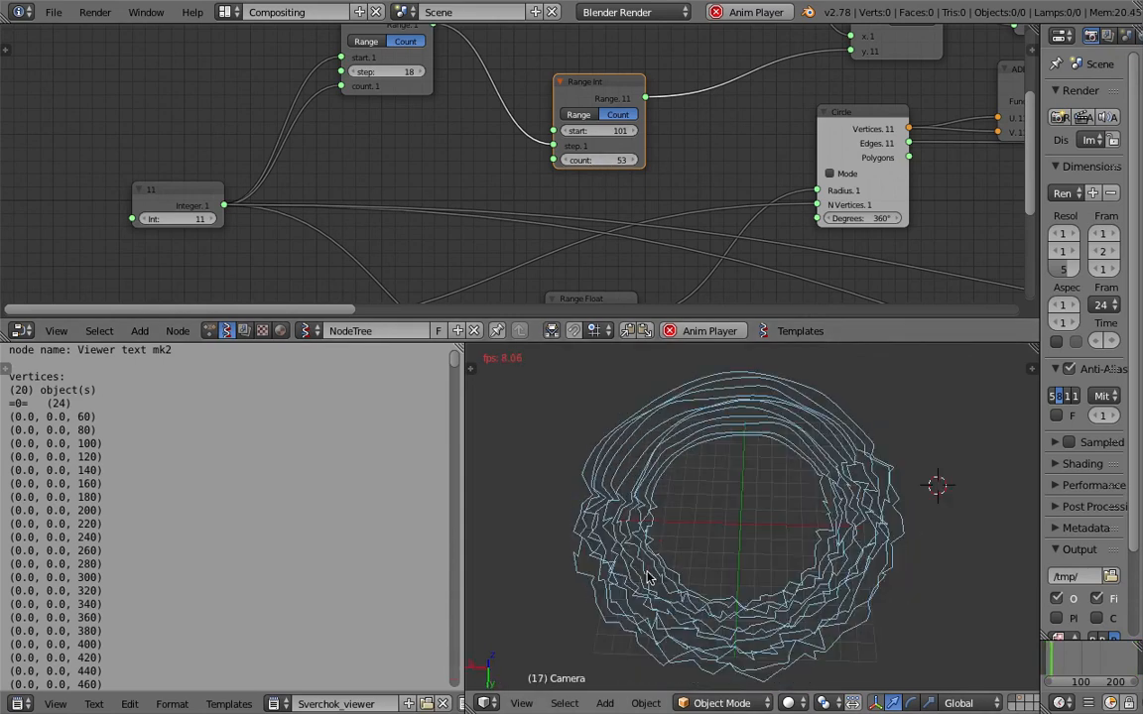
Set the second Range Int's count to 1.
{"action": "left_click", "coordinate": [623, 160]}
{"action": "type", "text": "1"}
{"action": "key", "text": "Return"}
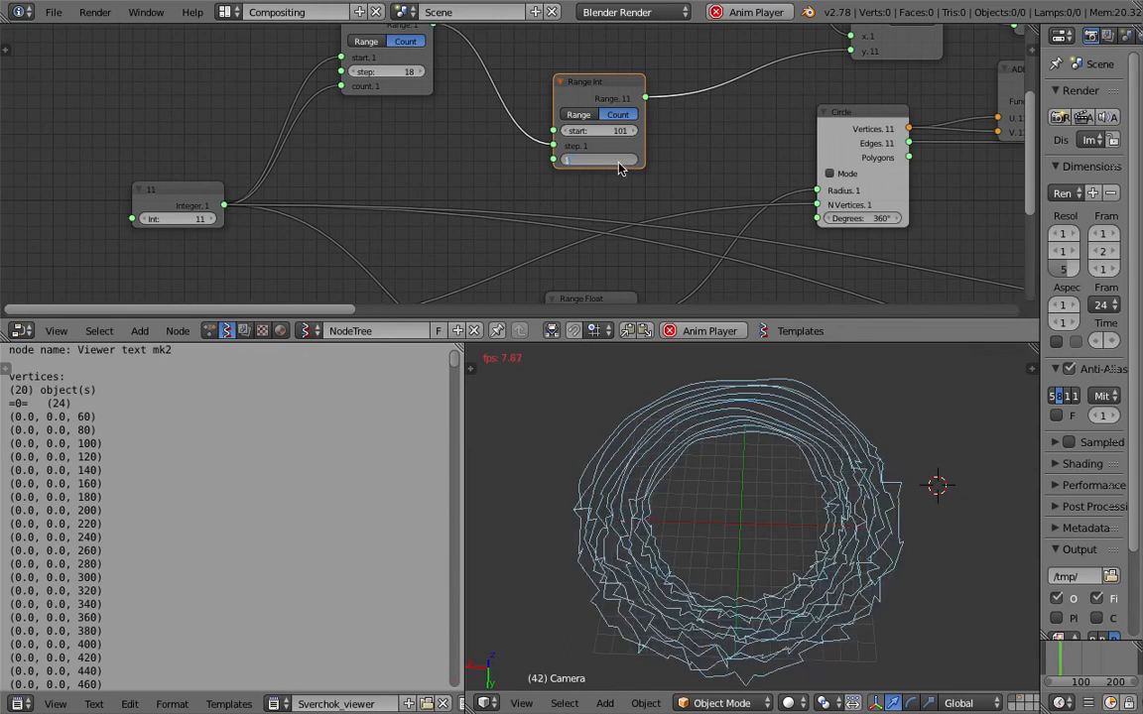
Save the scene to the Desktop as a perlin_rose_makingOf Blender file.
{"action": "left_click", "coordinate": [53, 12]}
{"action": "left_click", "coordinate": [107, 167]}
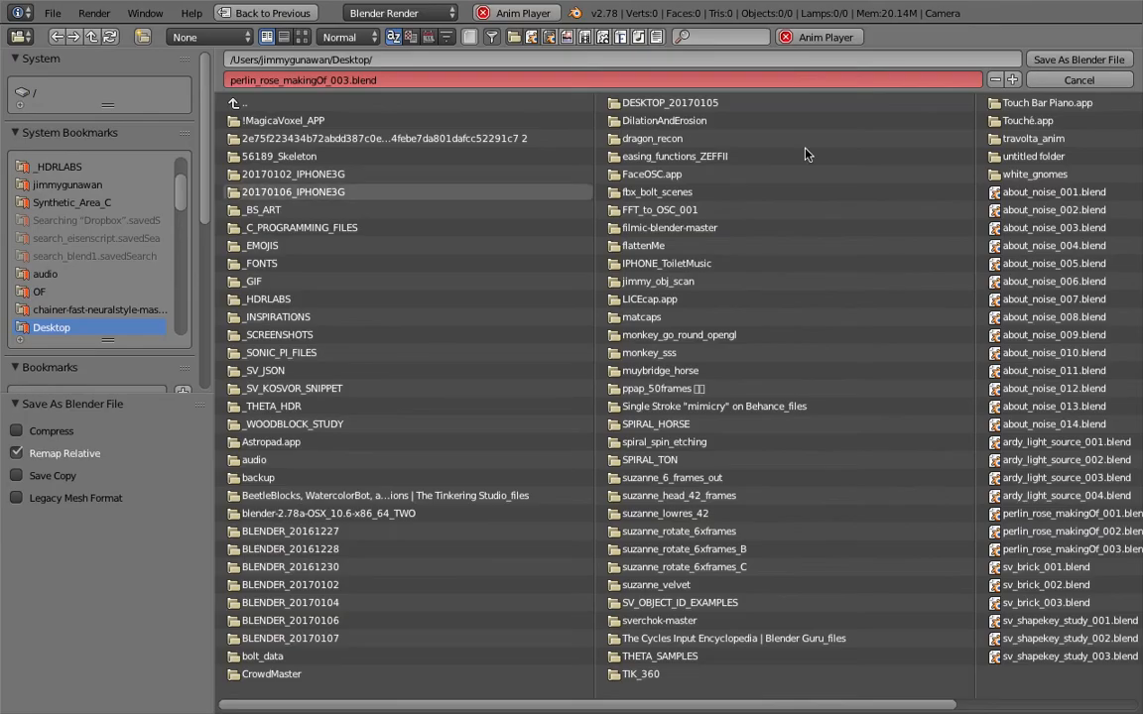
{"action": "left_click", "coordinate": [1057, 65]}
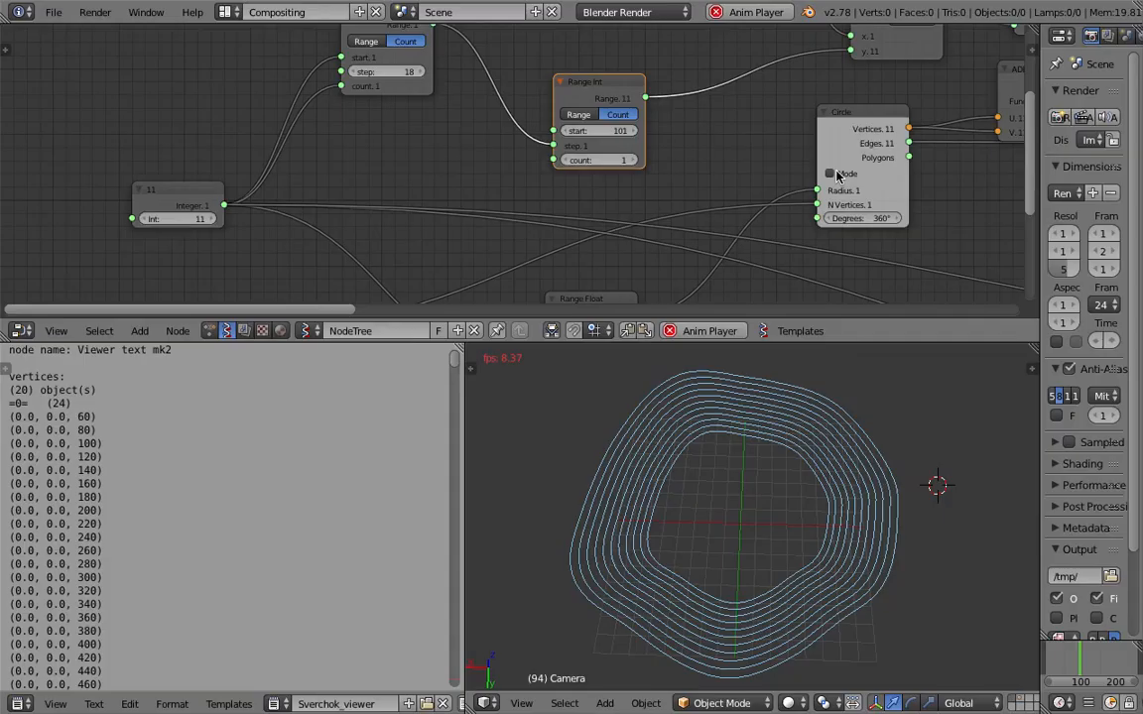
Set the Float feeding the SCALAR before the Vector Noise to 1.57 and nudge the first Range Int closer to the second.
{"action": "scroll", "coordinate": [730, 170], "scroll_direction": "down", "scroll_amount": 2}
{"action": "middle_click_drag", "start_coordinate": [657, 177], "coordinate": [331, 213]}
{"action": "scroll", "coordinate": [635, 188], "scroll_direction": "up", "scroll_amount": 1}
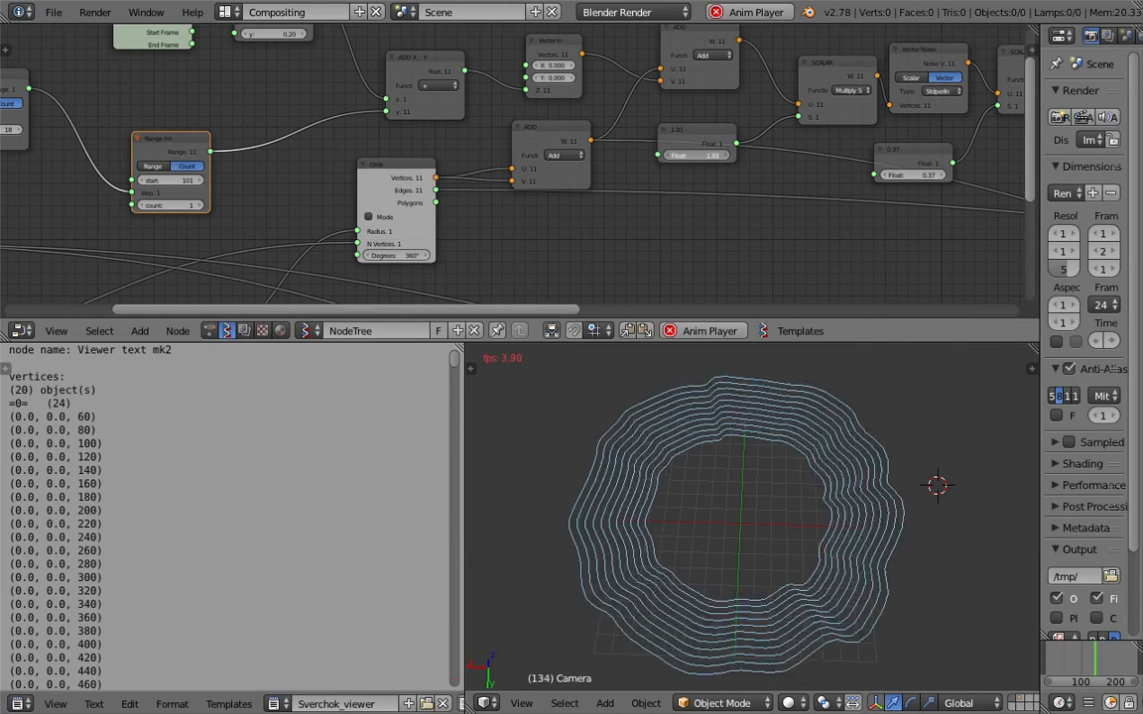
{"action": "middle_click_drag", "start_coordinate": [184, 135], "coordinate": [477, 165]}
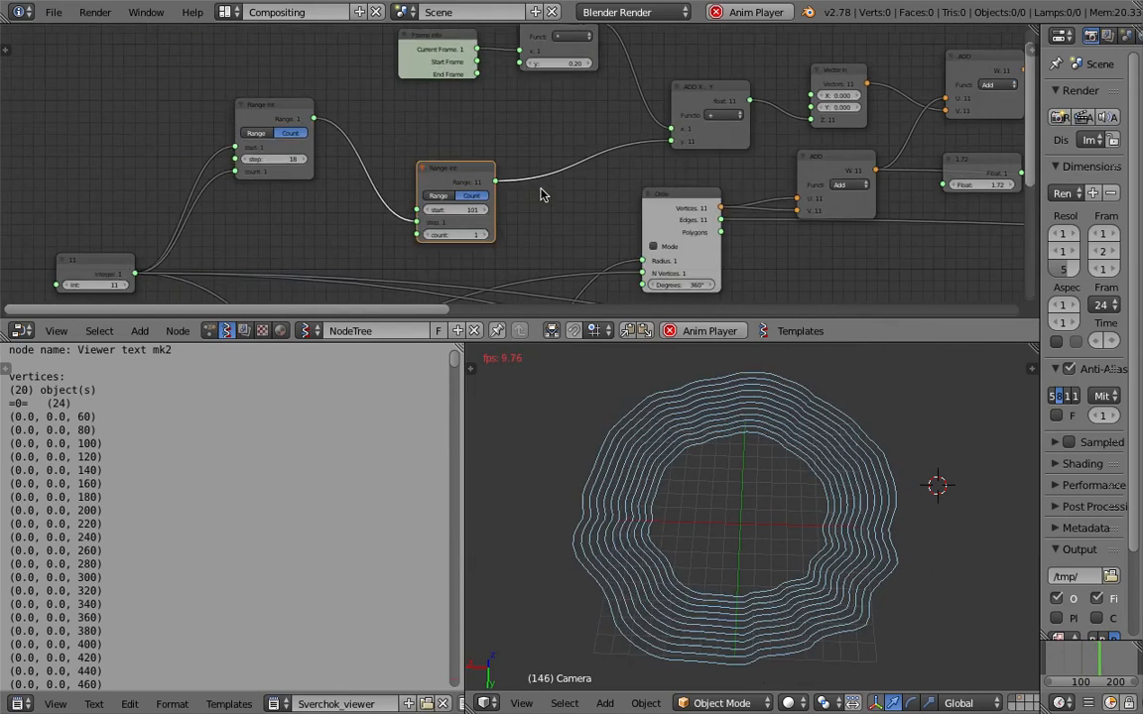
{"action": "left_click_drag", "start_coordinate": [280, 124], "coordinate": [300, 116]}
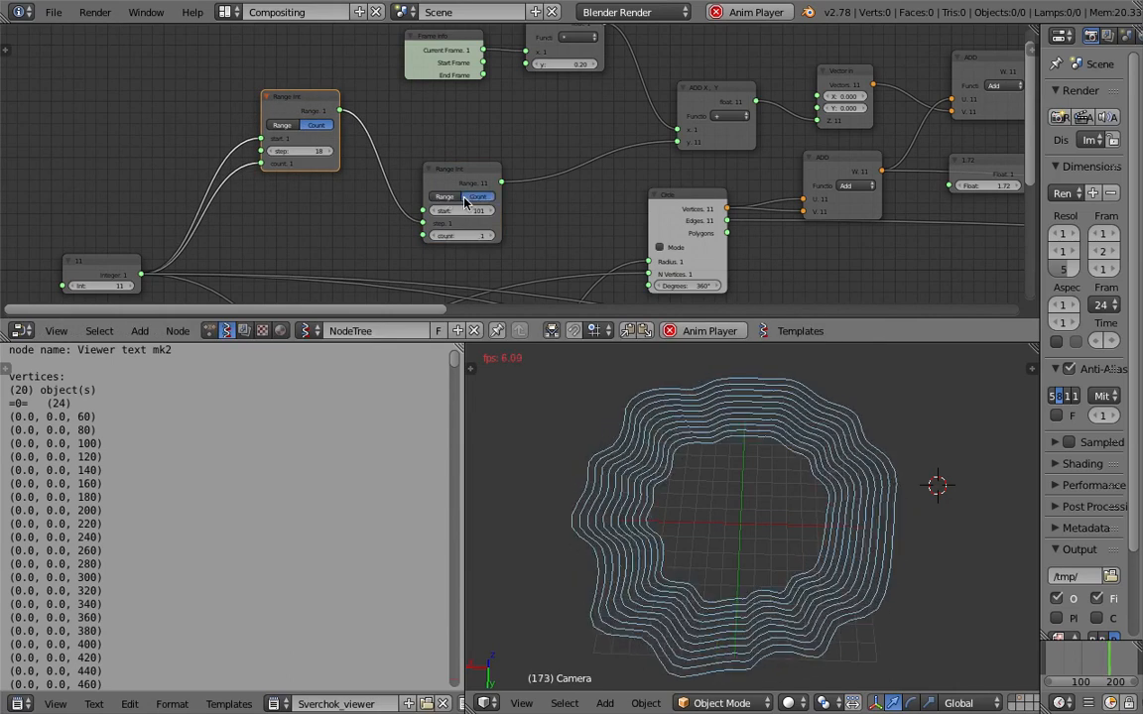
{"action": "middle_click_drag", "start_coordinate": [628, 132], "coordinate": [422, 95]}
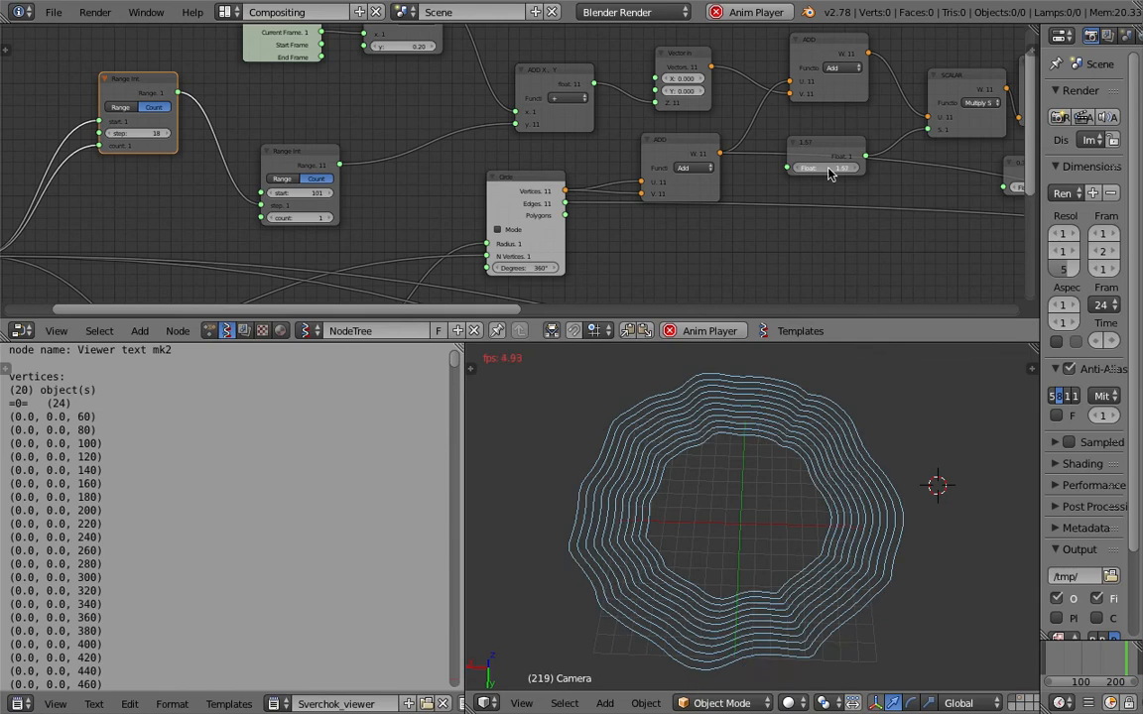
Set the Float scaling the Vector Noise output to 0.34 and the Float of the SCALAR after the frame to 0.85.
{"action": "middle_click_drag", "start_coordinate": [831, 174], "coordinate": [378, 158]}
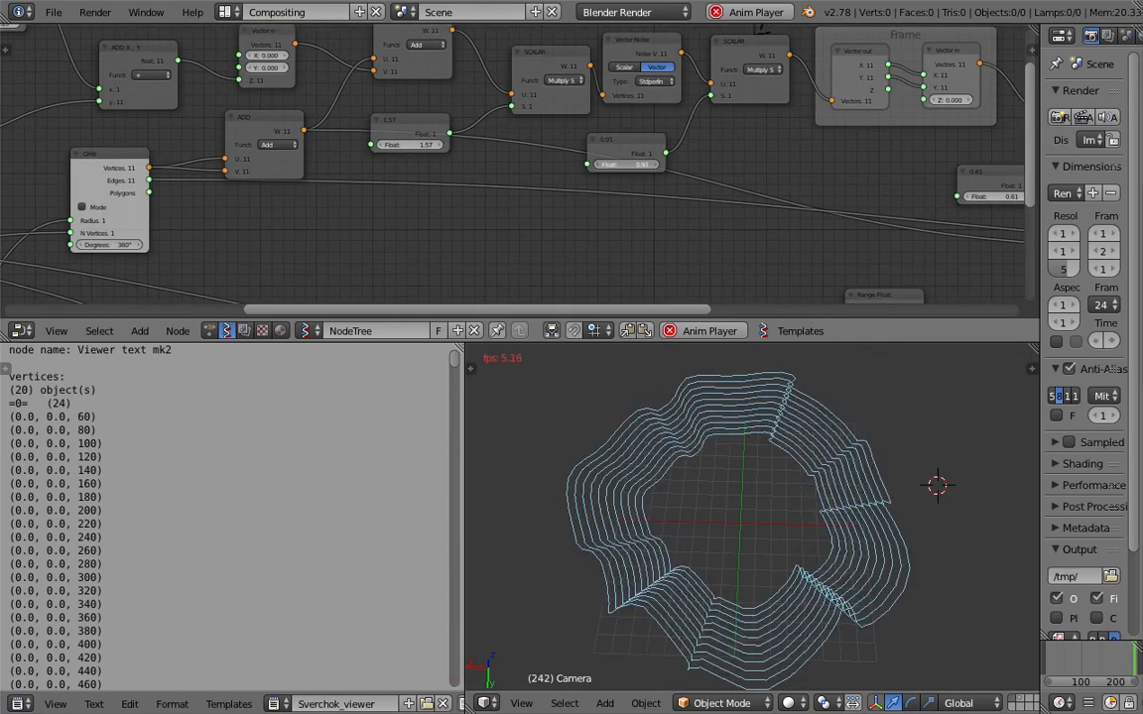
{"action": "left_click_drag", "start_coordinate": [626, 165], "coordinate": [662, 165]}
{"action": "middle_click_drag", "start_coordinate": [907, 237], "coordinate": [888, 237]}
{"action": "middle_click_drag", "start_coordinate": [973, 200], "coordinate": [760, 198]}
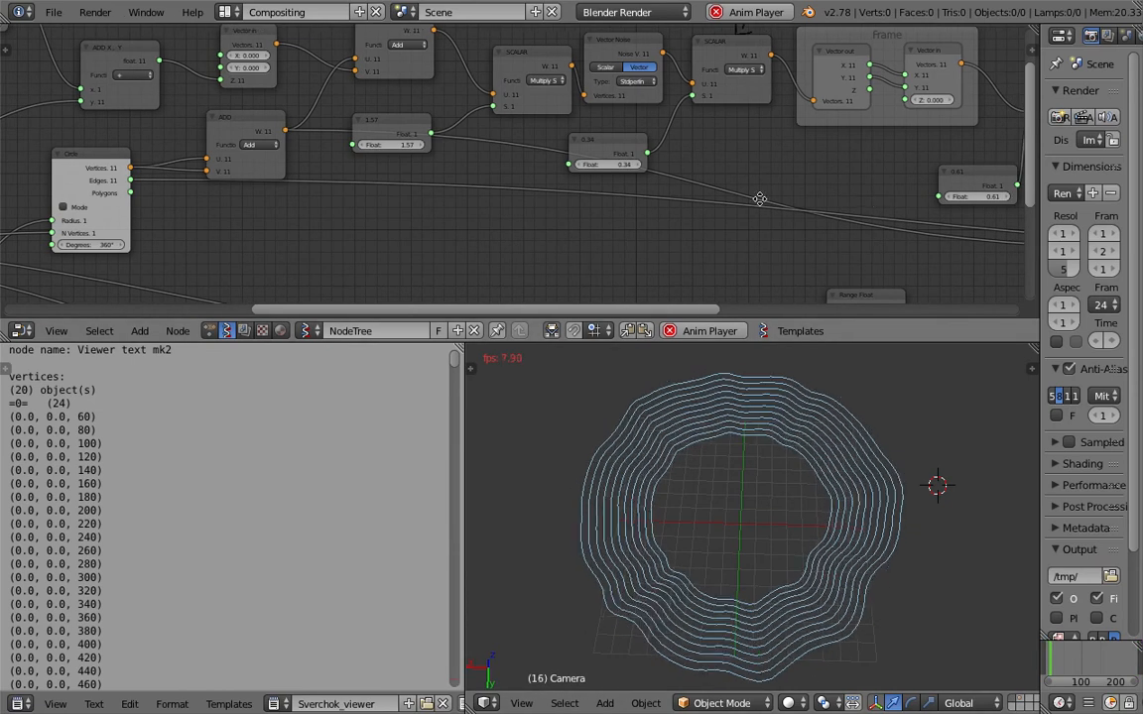
{"action": "left_click_drag", "start_coordinate": [754, 192], "coordinate": [759, 192]}
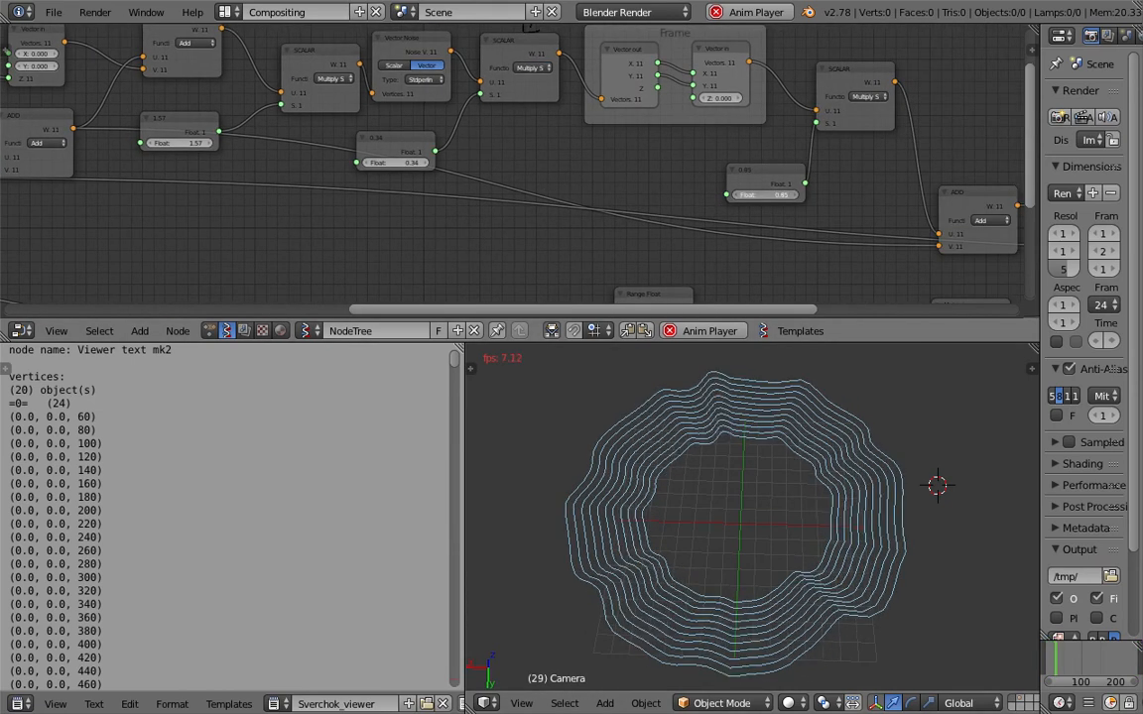
Move the first Range Int node slightly away from the second Range Int.
{"action": "middle_click_drag", "start_coordinate": [191, 177], "coordinate": [411, 205]}
{"action": "middle_click_drag", "start_coordinate": [224, 207], "coordinate": [434, 230]}
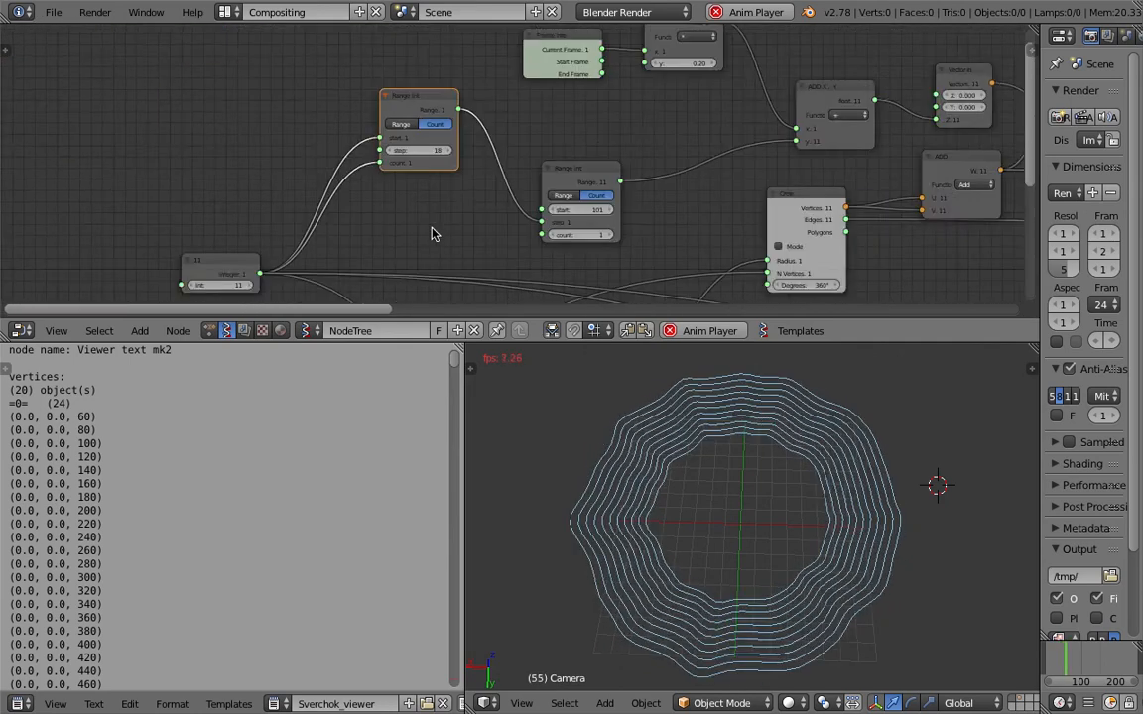
{"action": "scroll", "coordinate": [533, 258], "scroll_direction": "up", "scroll_amount": 2}
{"action": "mouse_move", "coordinate": [596, 247]}
{"action": "left_mouse_down"}
{"action": "mouse_move", "coordinate": [645, 247]}
{"action": "mouse_move", "coordinate": [612, 247]}
{"action": "left_mouse_up"}
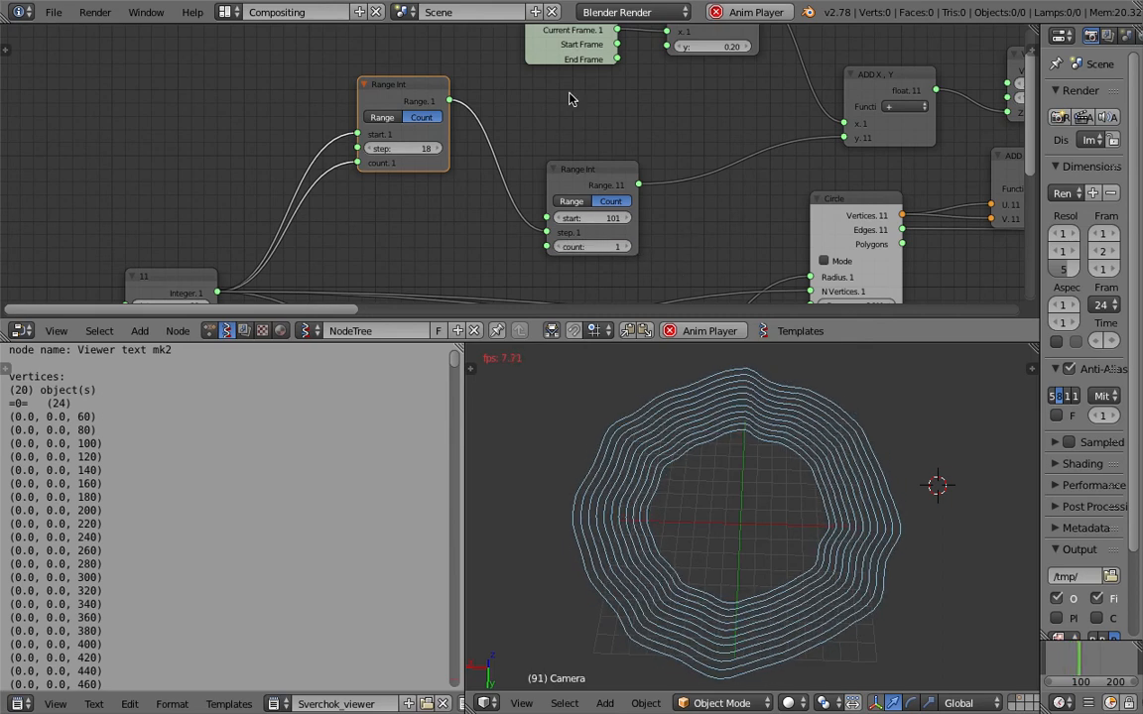
{"action": "left_click_drag", "start_coordinate": [388, 85], "coordinate": [382, 83]}
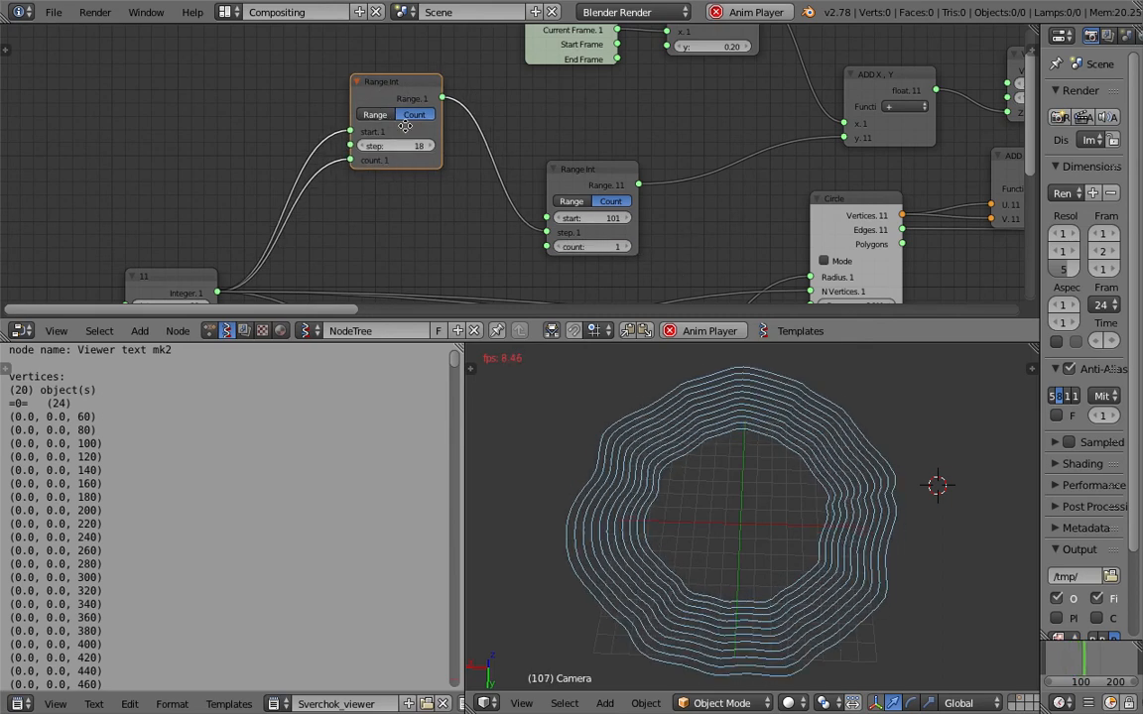
Set the second Range Int's start to -39 while the animation plays.
{"action": "middle_click_drag", "start_coordinate": [391, 154], "coordinate": [427, 113]}
{"action": "middle_click_drag", "start_coordinate": [285, 215], "coordinate": [303, 211]}
{"action": "mouse_move", "coordinate": [655, 175]}
{"action": "left_mouse_down"}
{"action": "mouse_move", "coordinate": [695, 176]}
{"action": "mouse_move", "coordinate": [658, 176]}
{"action": "left_mouse_up"}
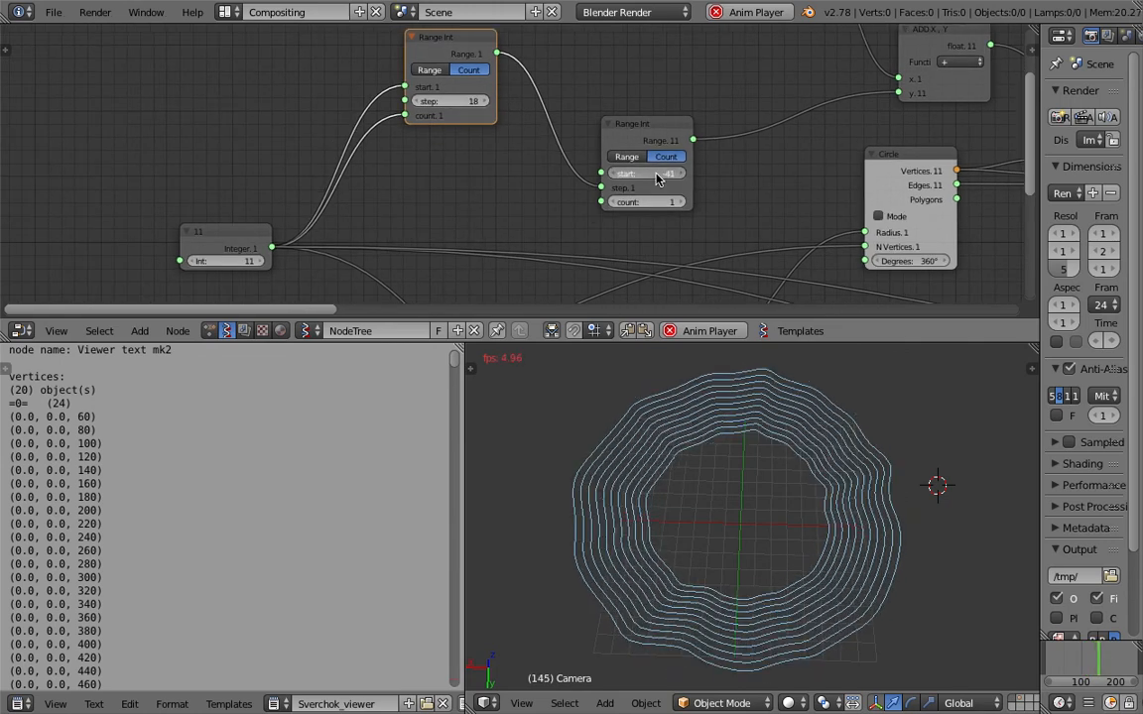
{"action": "left_click", "coordinate": [664, 136]}
{"action": "middle_click_drag", "start_coordinate": [543, 96], "coordinate": [557, 101]}
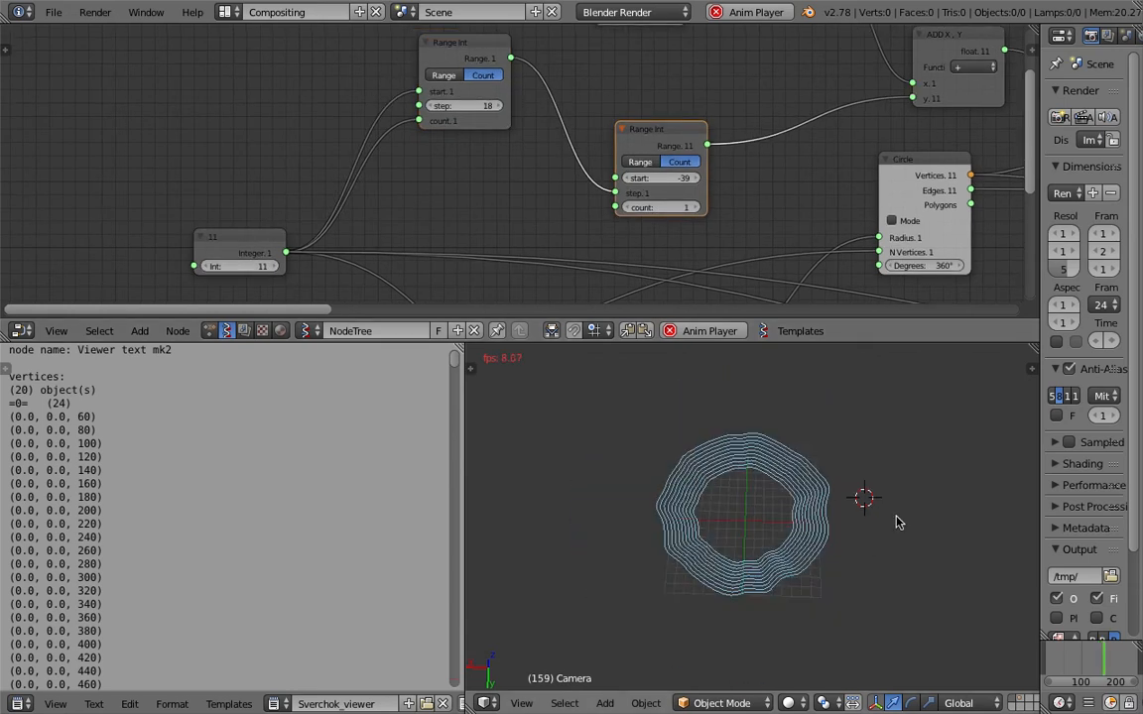
Stop the animation playback and review the whole node tree.
{"action": "middle_click_drag", "start_coordinate": [898, 523], "coordinate": [950, 531]}
{"action": "key", "text": "Escape"}
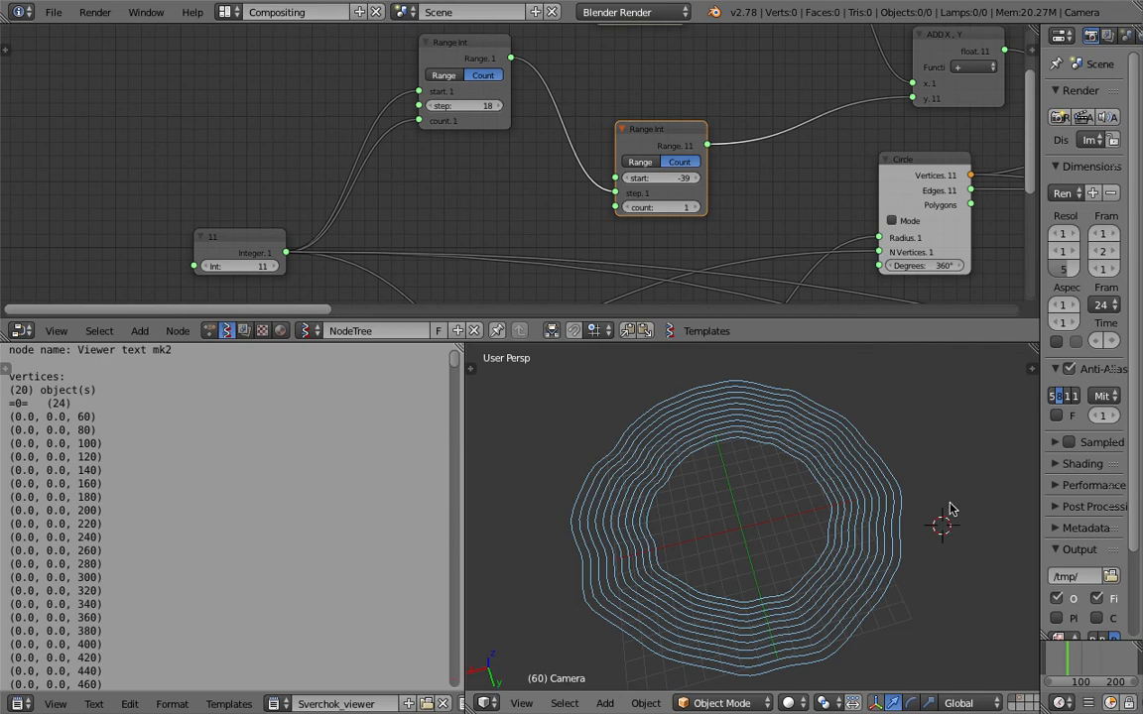
{"action": "scroll", "coordinate": [784, 180], "scroll_direction": "down", "scroll_amount": 13}
{"action": "middle_click_drag", "start_coordinate": [784, 182], "coordinate": [489, 189]}
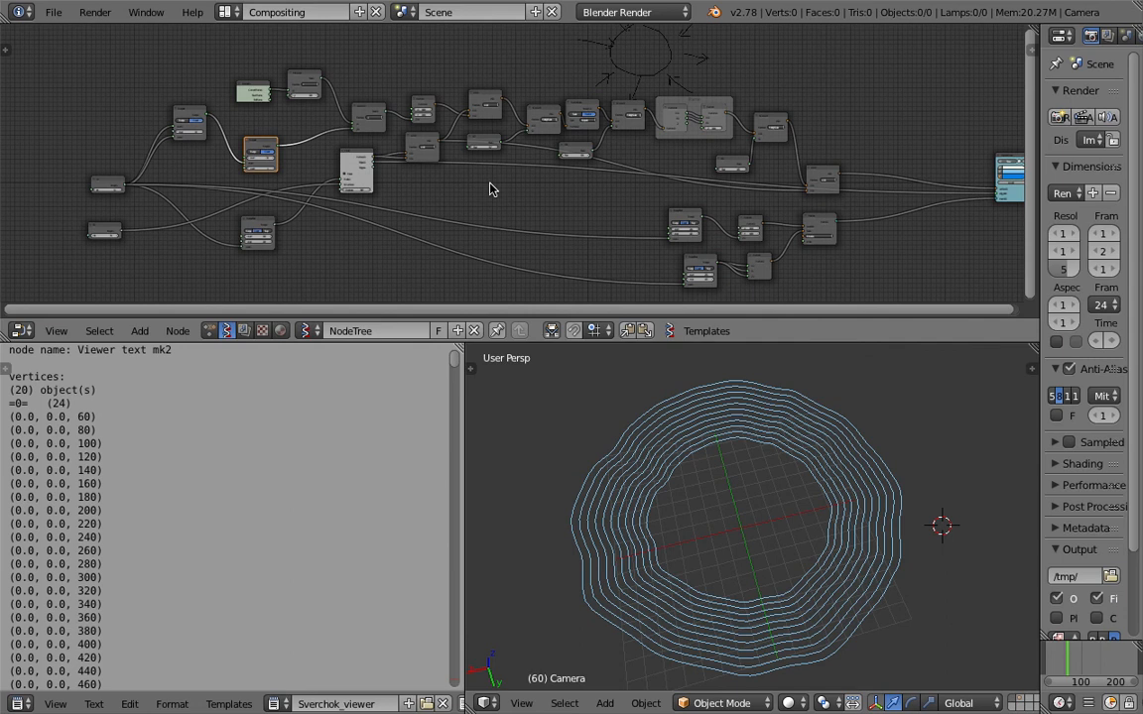